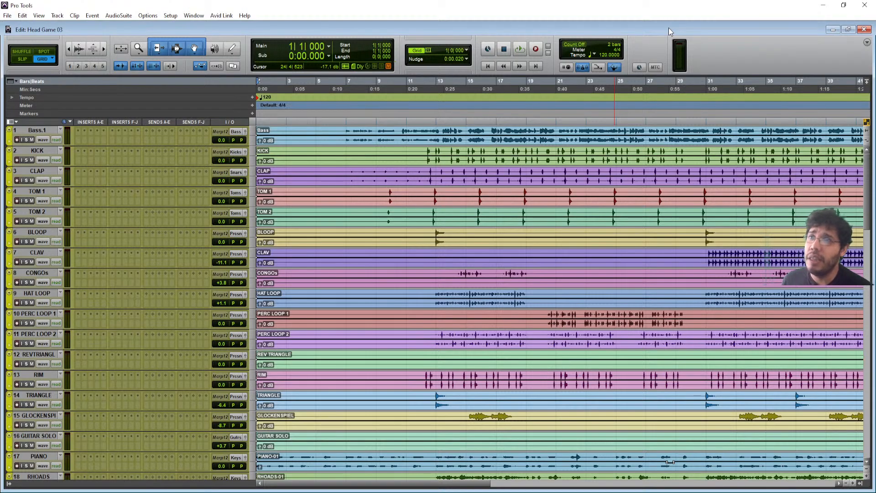
- Zoom the timeline out so the whole arrangement up to bar 81 is visible
key(alt+Tab)
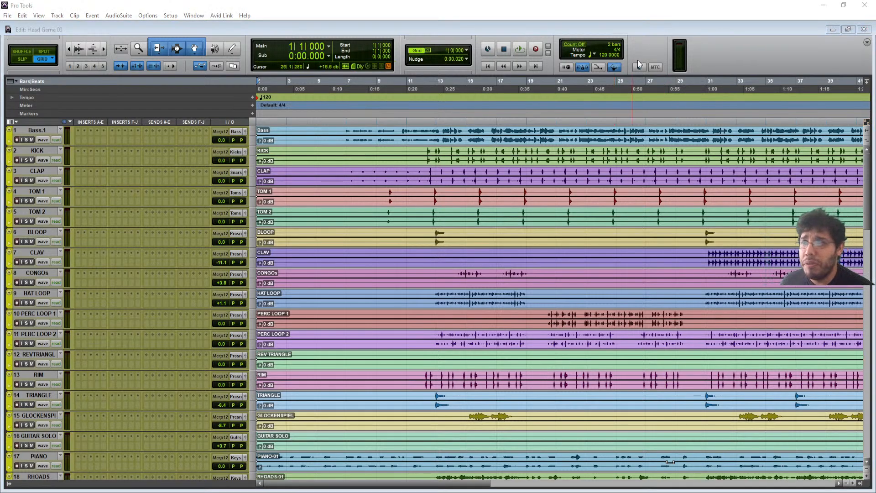
click(644, 40)
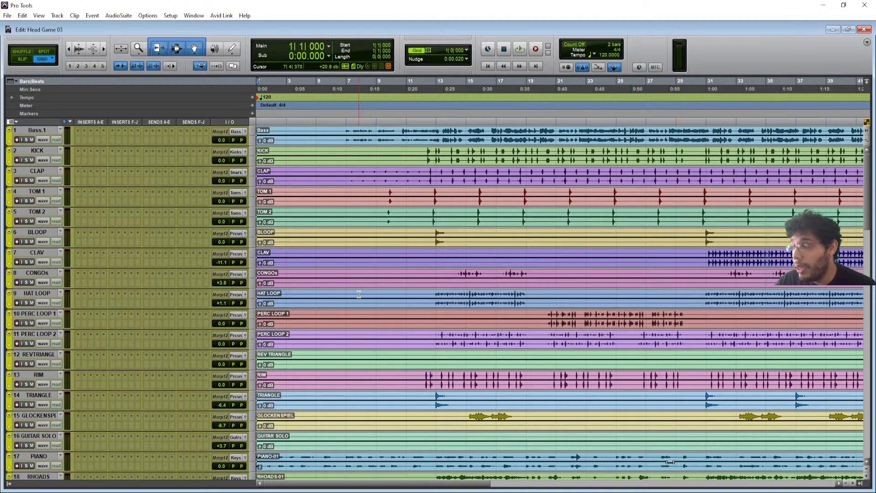
scroll(359, 294, down, 10)
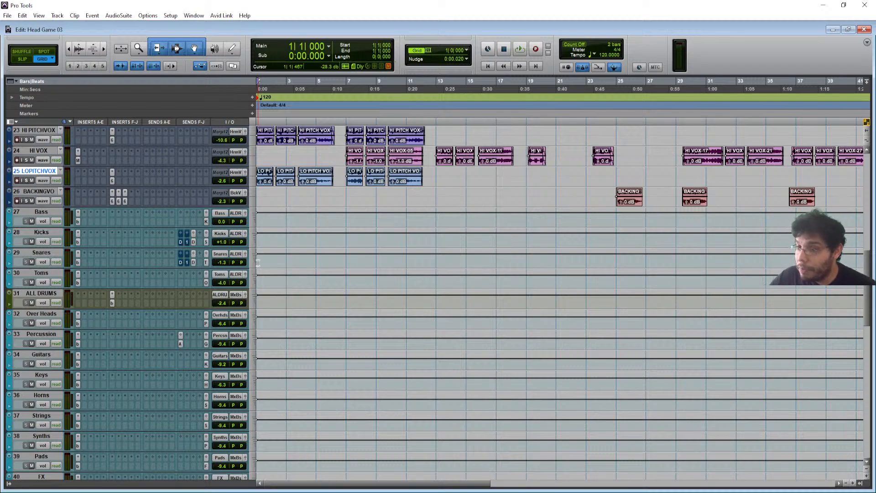
scroll(258, 263, down, 3)
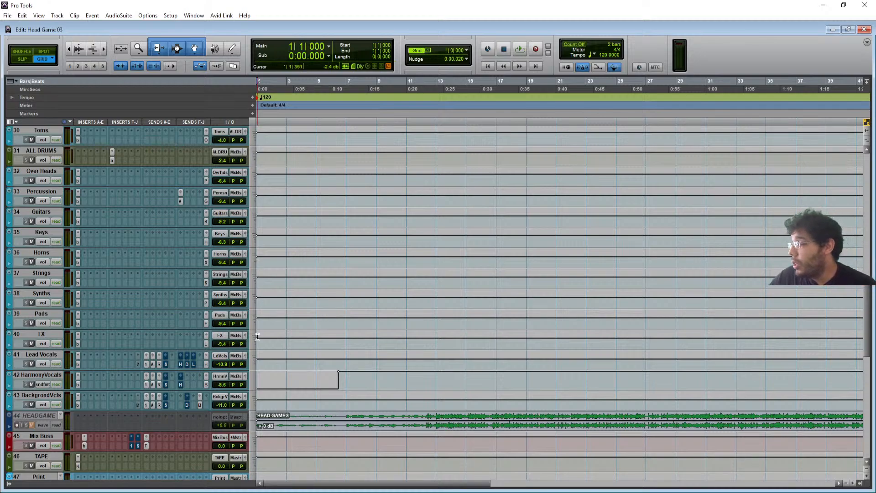
scroll(215, 298, up, 10)
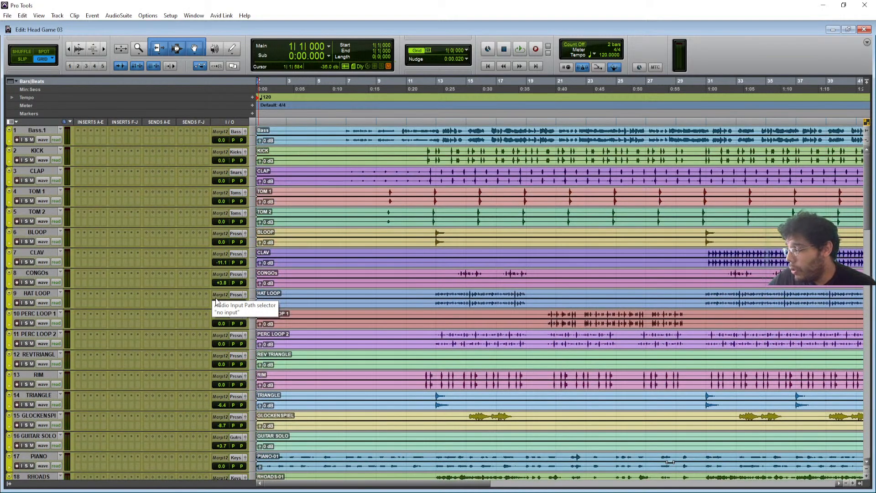
key(ctrl+bracketleft)
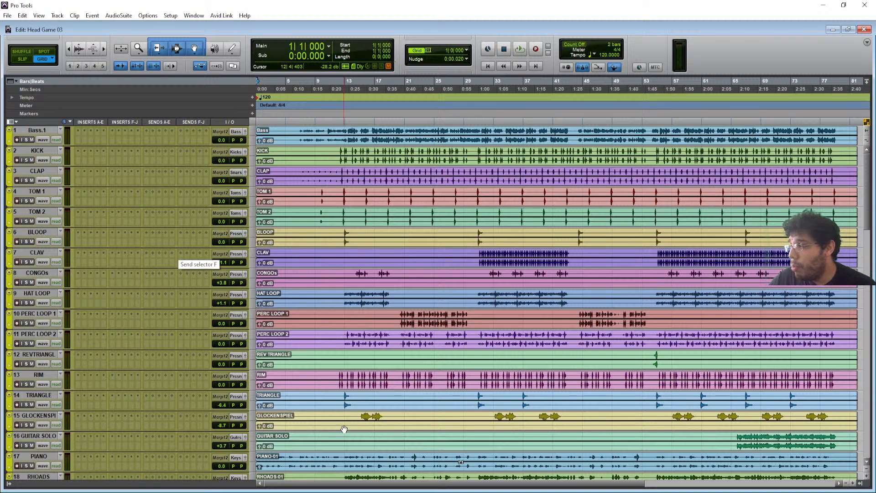
scroll(85, 263, down, 10)
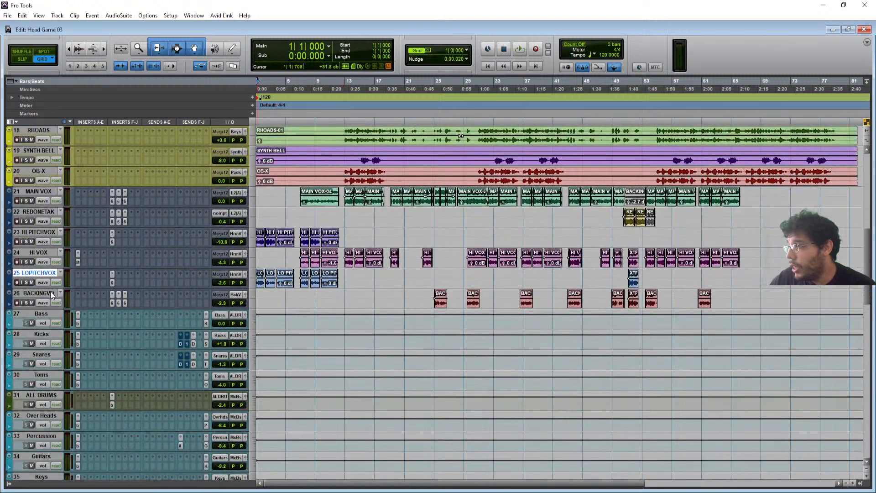
scroll(51, 292, up, 10)
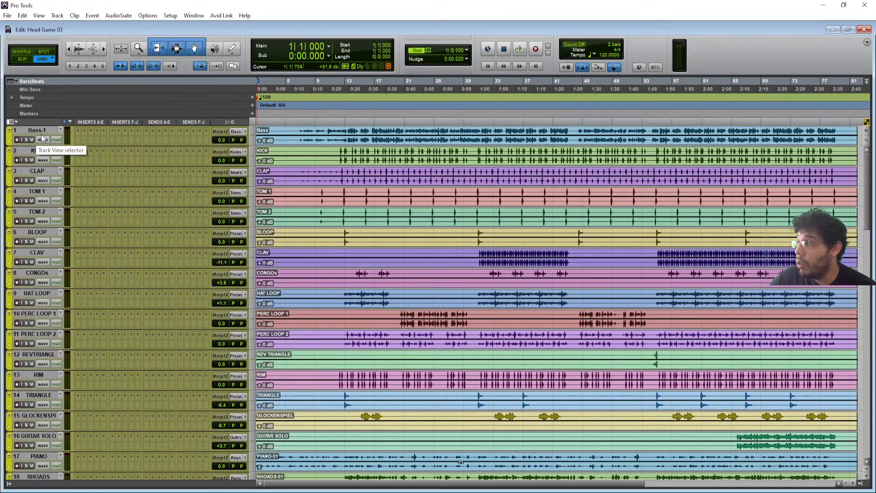
- Select every track in the session and scroll down the track list
alt+click(42, 130)
scroll(41, 342, down, 5)
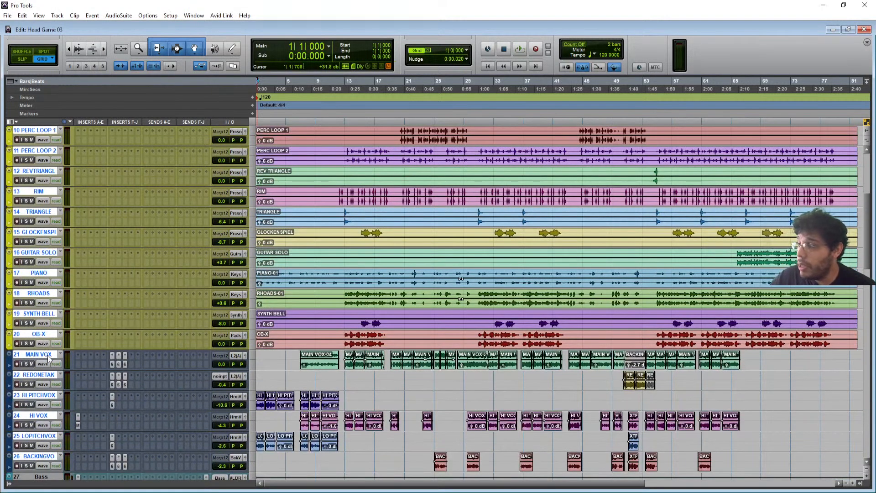
scroll(50, 359, down, 1)
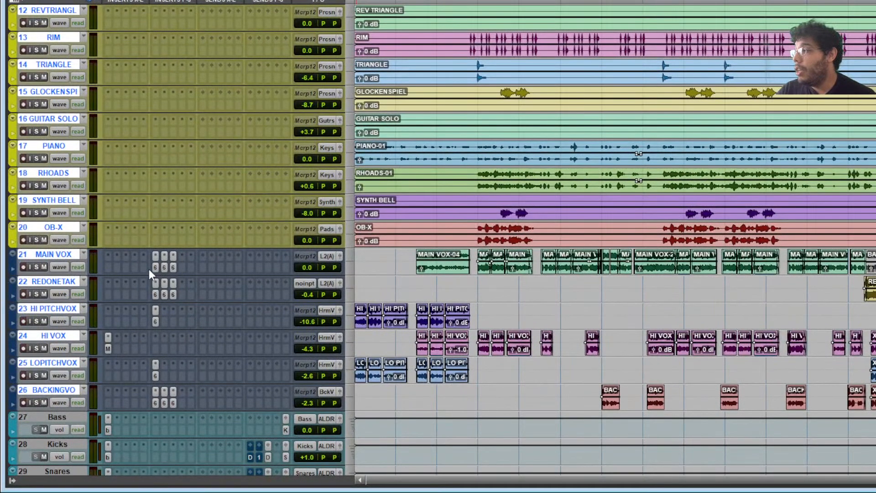
- Scroll down to the Mix Buss, TAPE and Master tracks, leaving only the Print track selected
scroll(169, 252, up, 10)
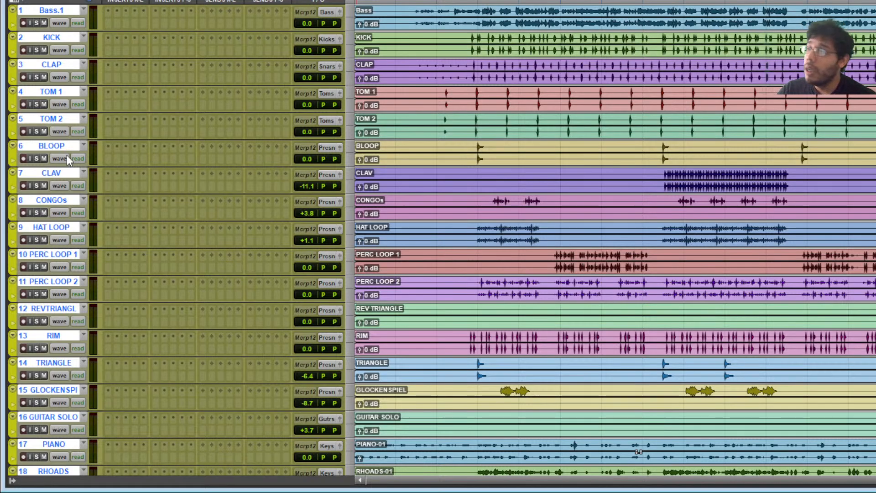
scroll(165, 268, down, 10)
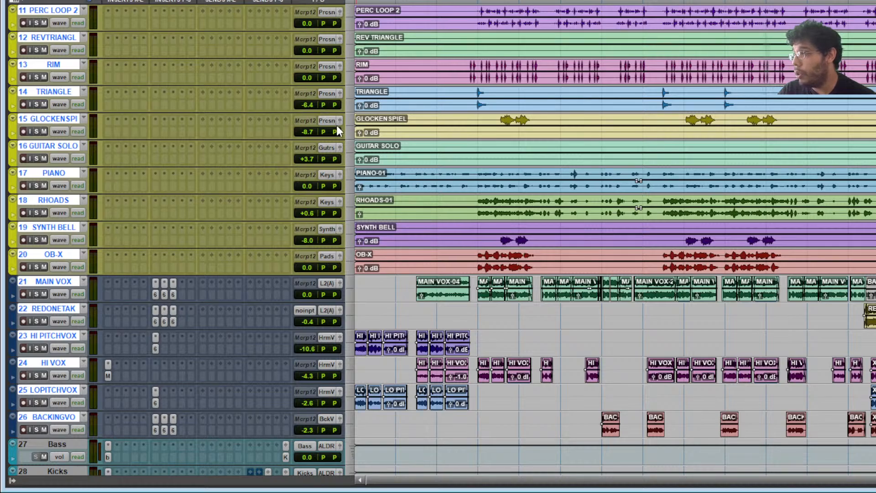
scroll(118, 280, down, 1)
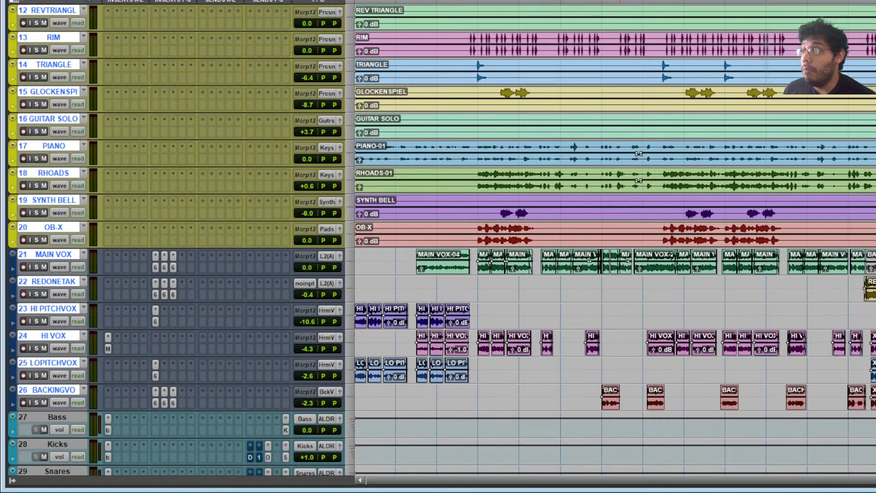
scroll(669, 205, down, 10)
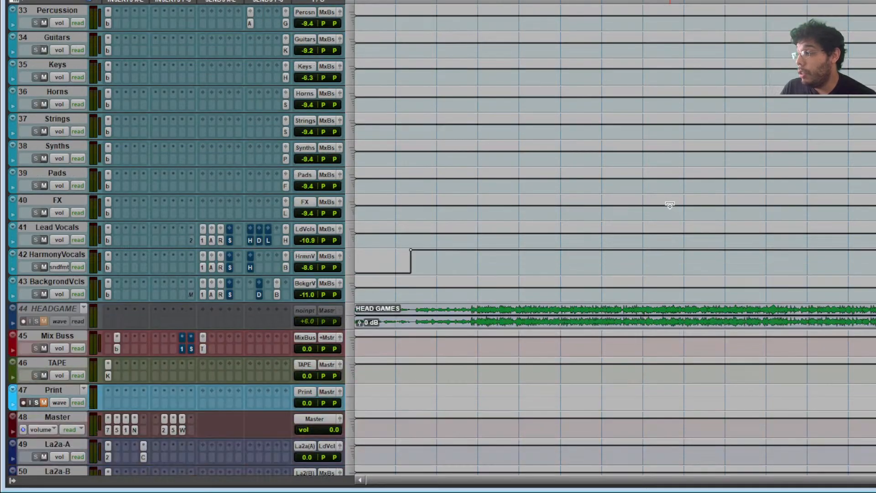
scroll(139, 374, down, 3)
click(48, 335)
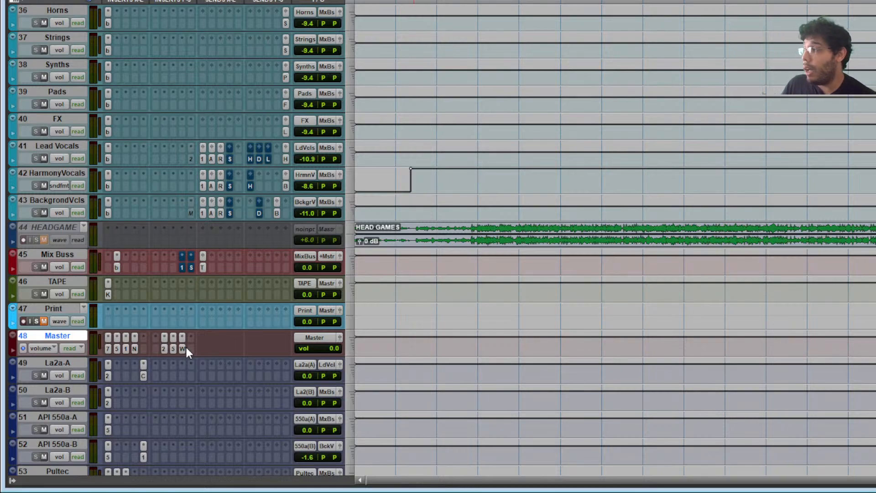
click(60, 309)
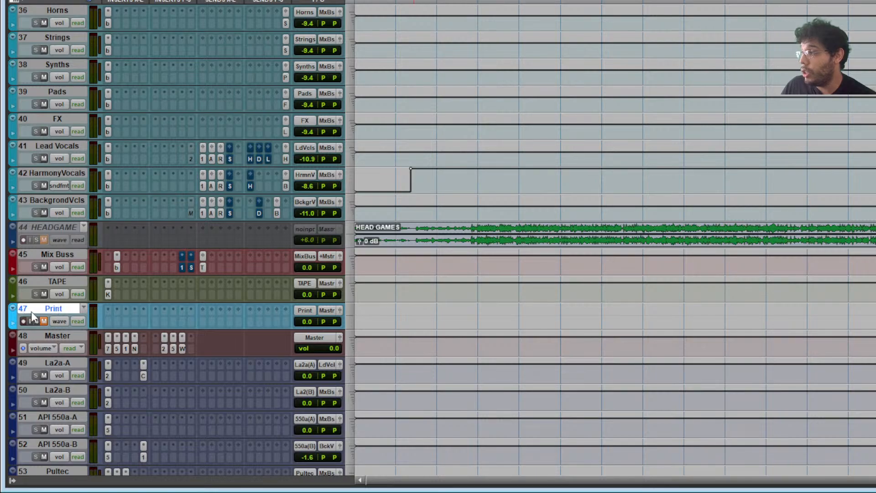
- View the Master's WLM Meter briefly, then switch to TR5 Metering (-10.0 LUFS, DR 7.9)
click(182, 348)
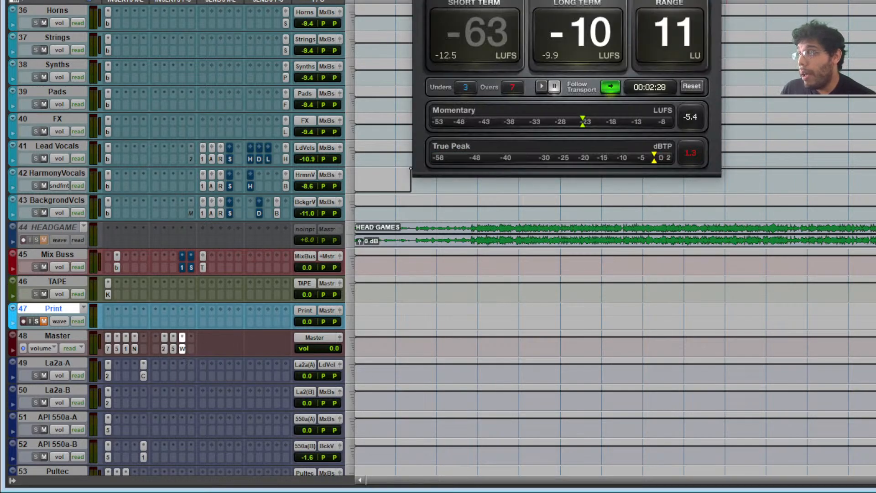
drag(566, 1, 743, 1)
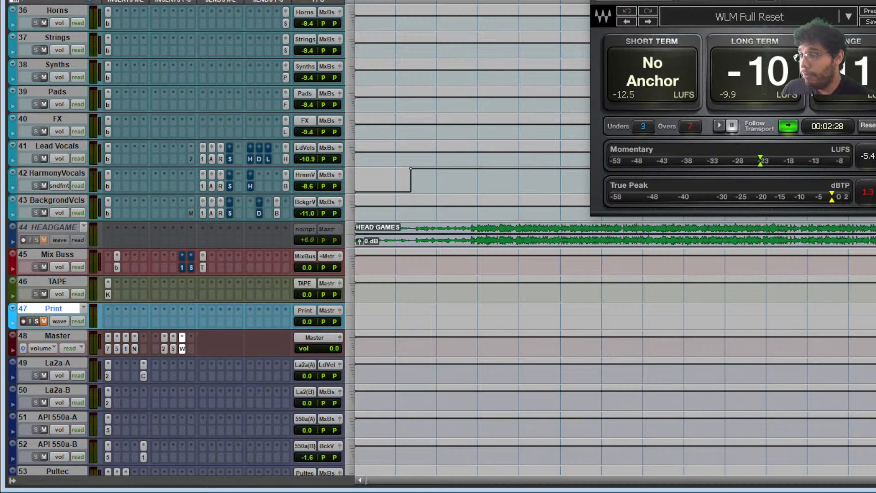
drag(743, 1, 678, 19)
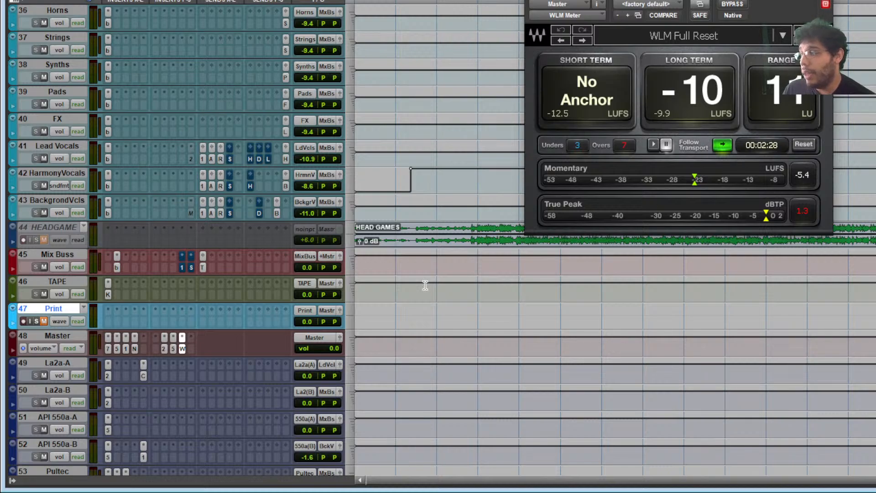
click(173, 349)
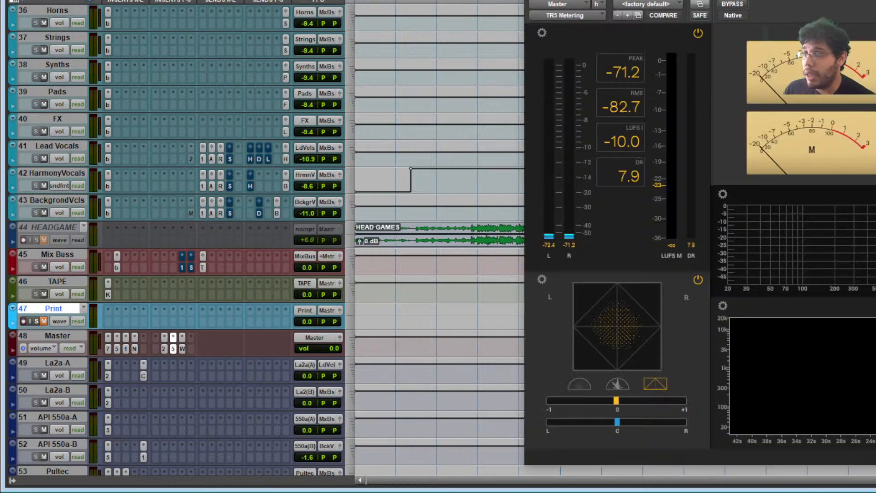
- Choose a genre streaming reference in TR5 Metering, then close it and reopen the Master's WLM Meter
drag(711, 1, 674, 0)
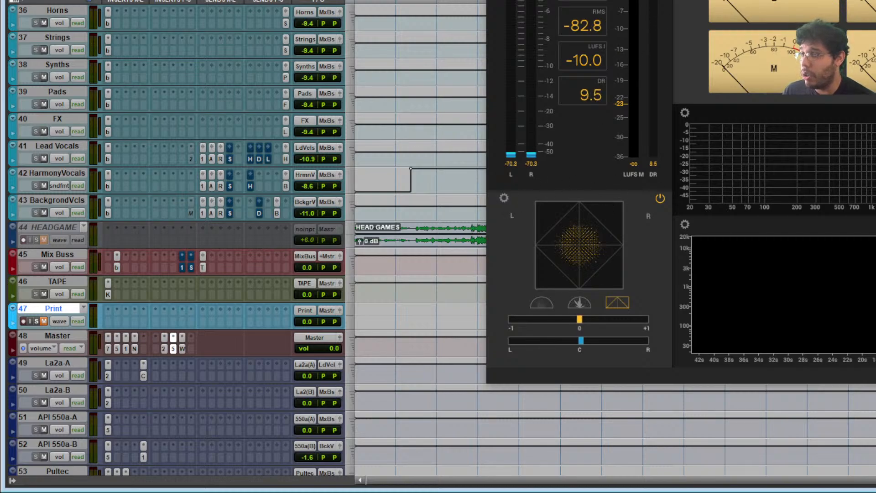
click(504, 0)
mouse_move(560, 54)
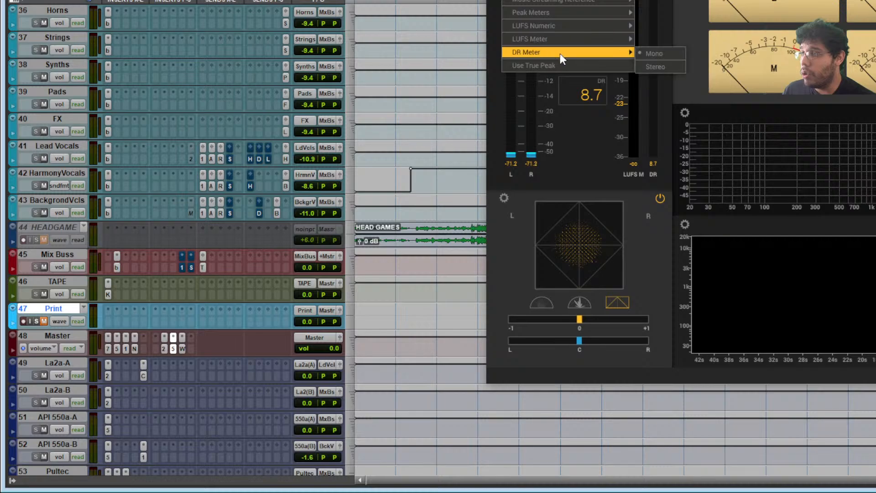
mouse_move(564, 1)
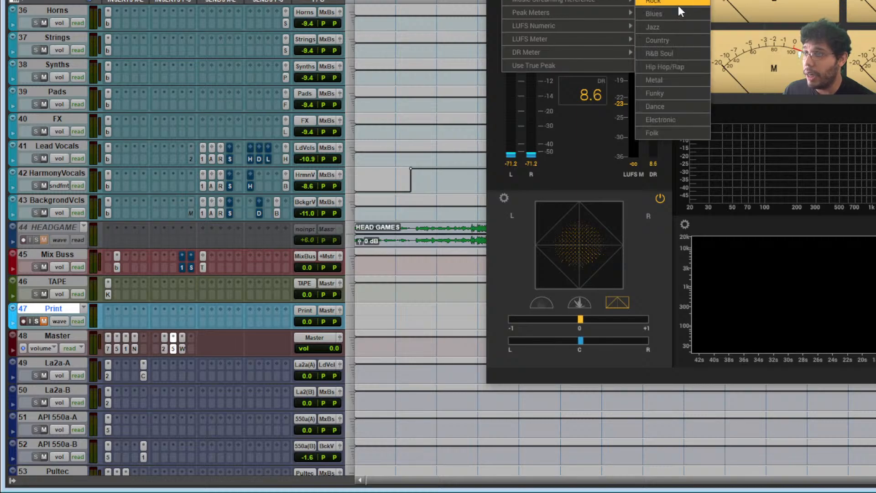
click(673, 0)
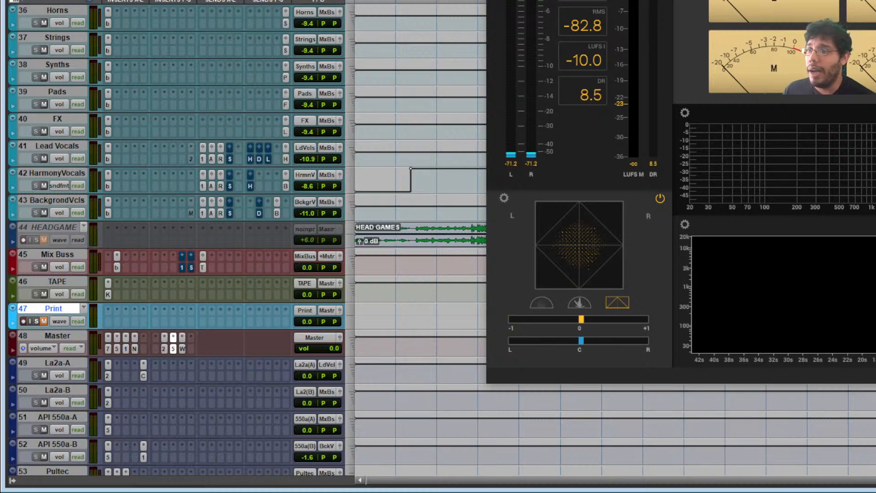
click(874, 1)
click(182, 348)
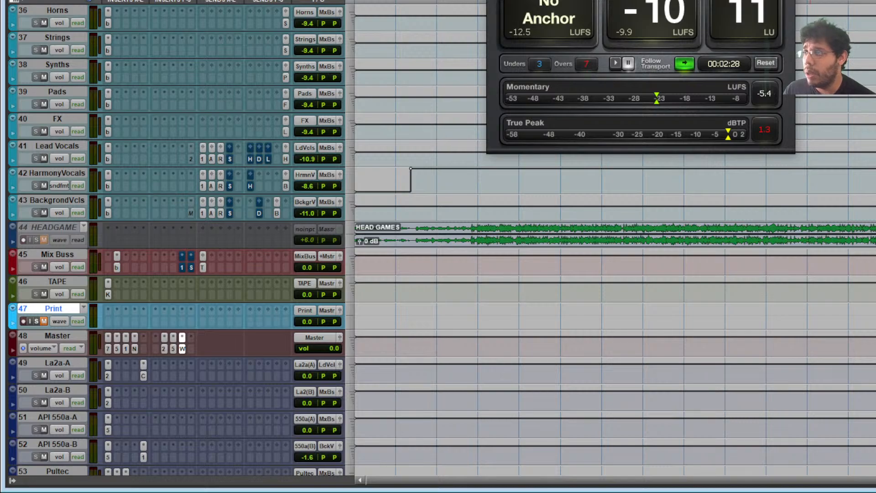
- Move the WLM Meter window aside and close it
drag(639, 0, 802, 0)
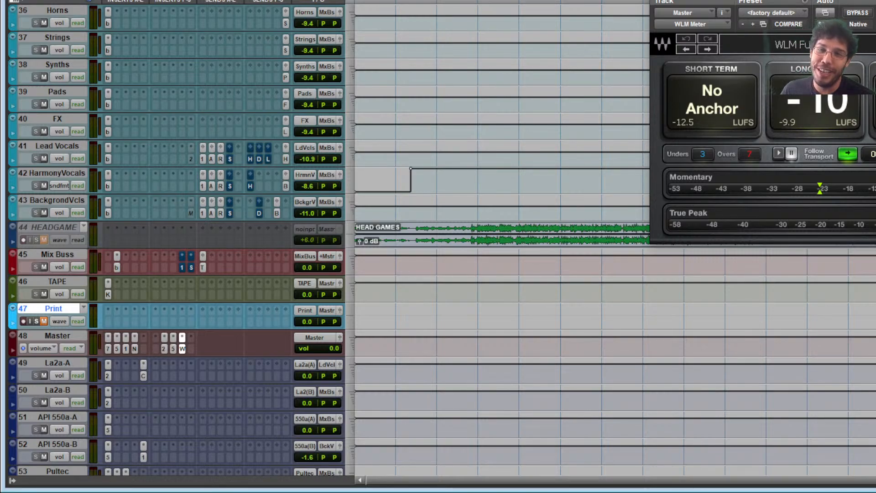
click(875, 1)
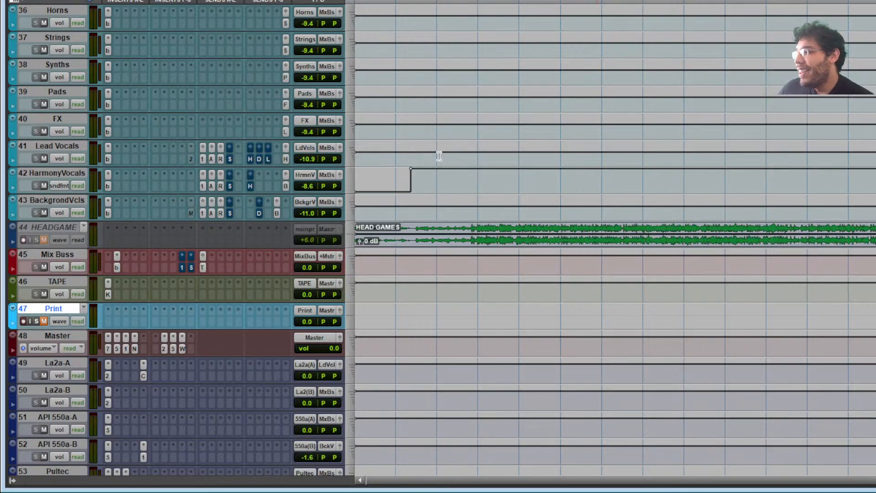
- Open the C6-SideChain compressor on the MAIN VOX track
scroll(250, 248, up, 3)
scroll(251, 248, down, 2)
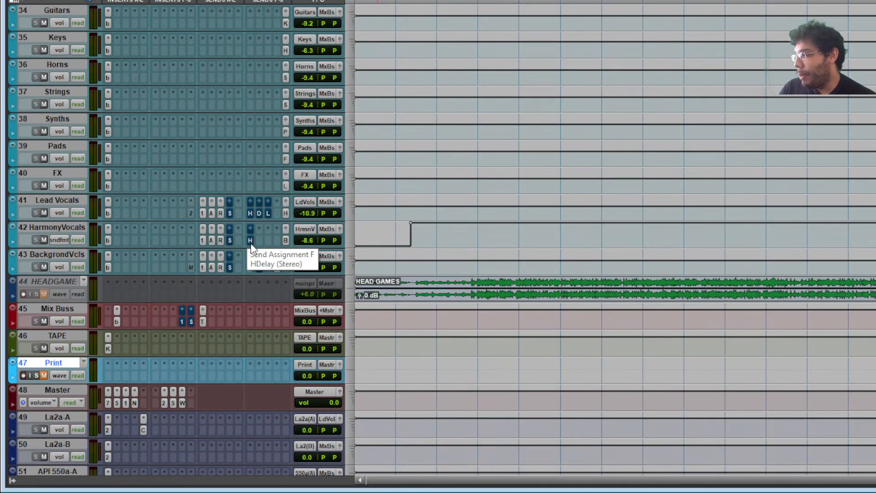
scroll(252, 184, up, 7)
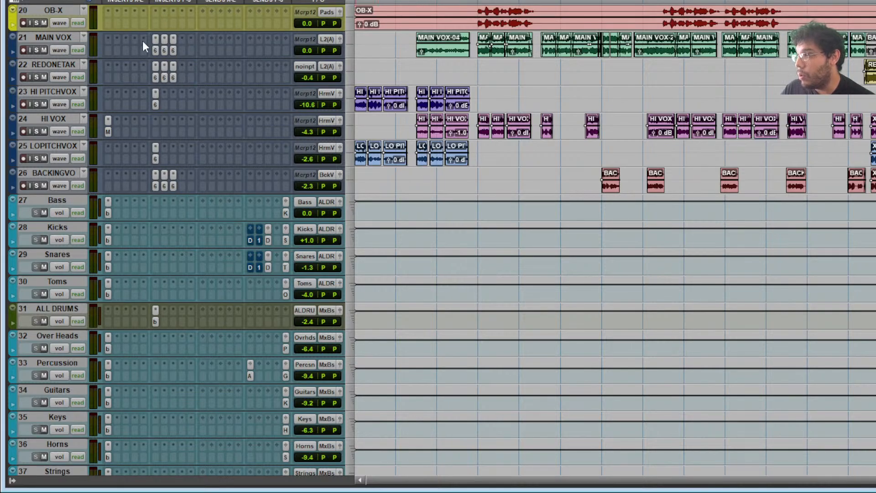
scroll(58, 308, down, 5)
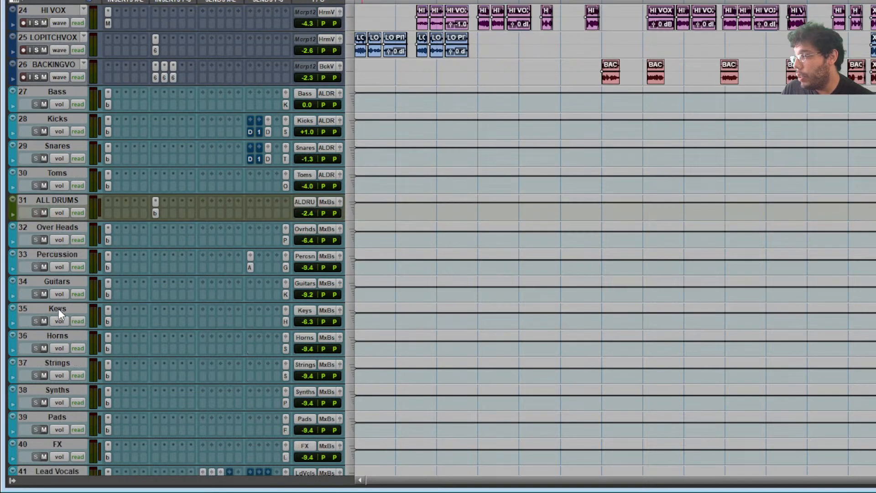
scroll(131, 271, up, 6)
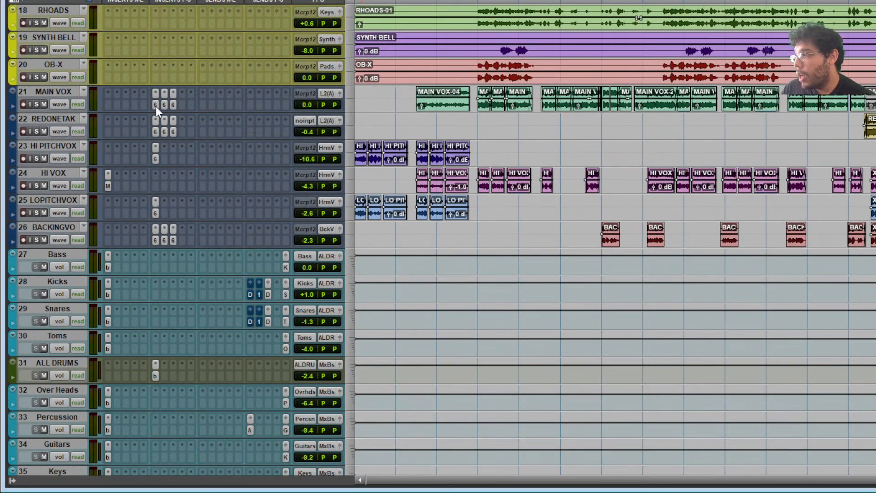
click(155, 106)
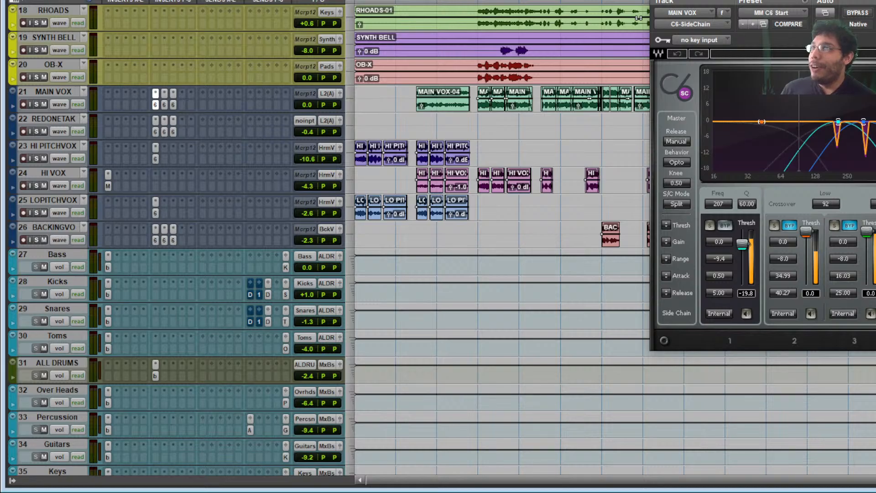
- Scroll down to the Master track and open its WLM Meter
scroll(469, 252, down, 10)
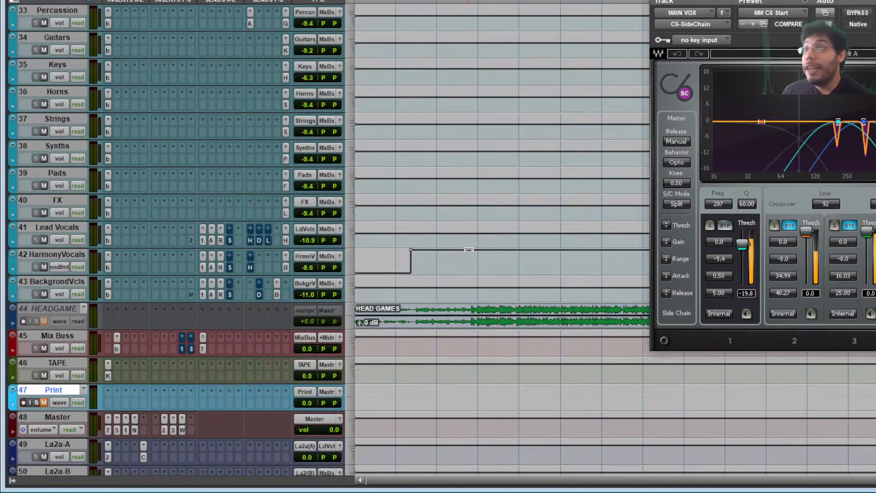
scroll(180, 258, down, 2)
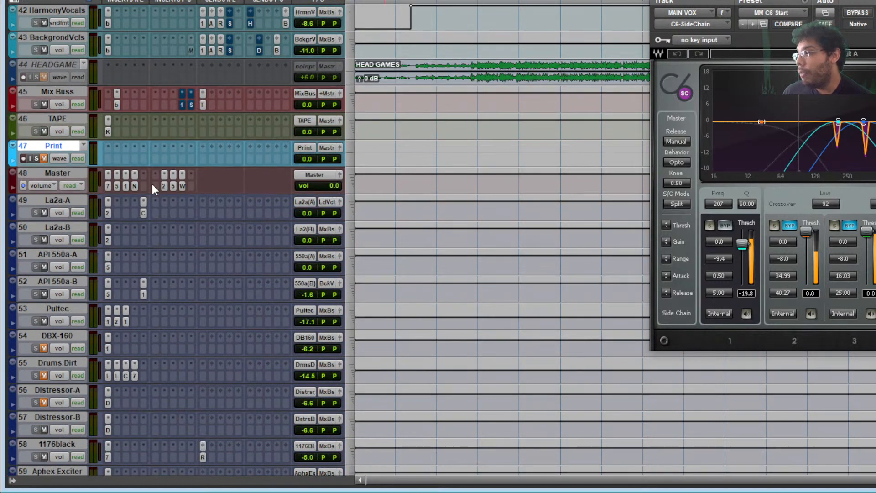
click(182, 186)
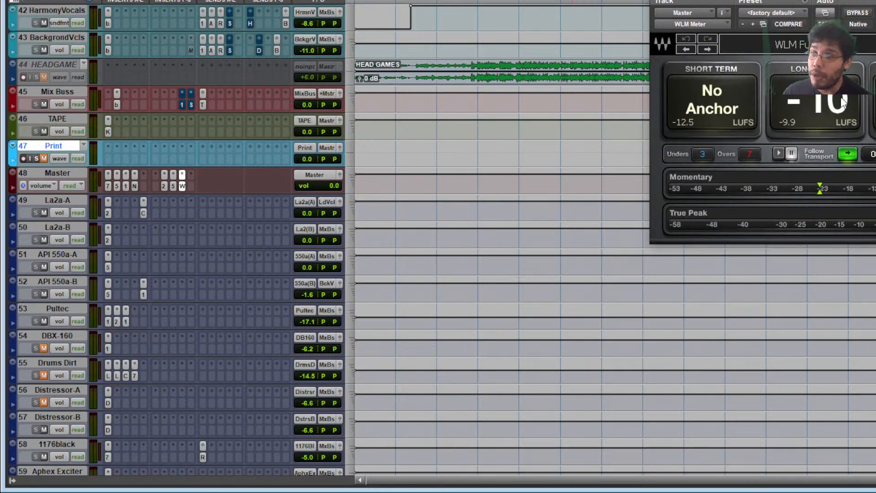
- Scroll back up and select all tracks in the session
scroll(600, 122, up, 15)
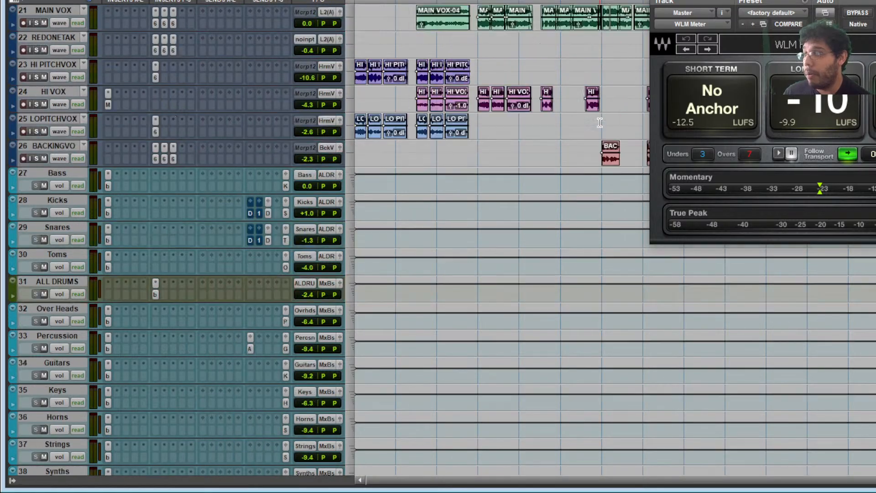
scroll(599, 122, up, 3)
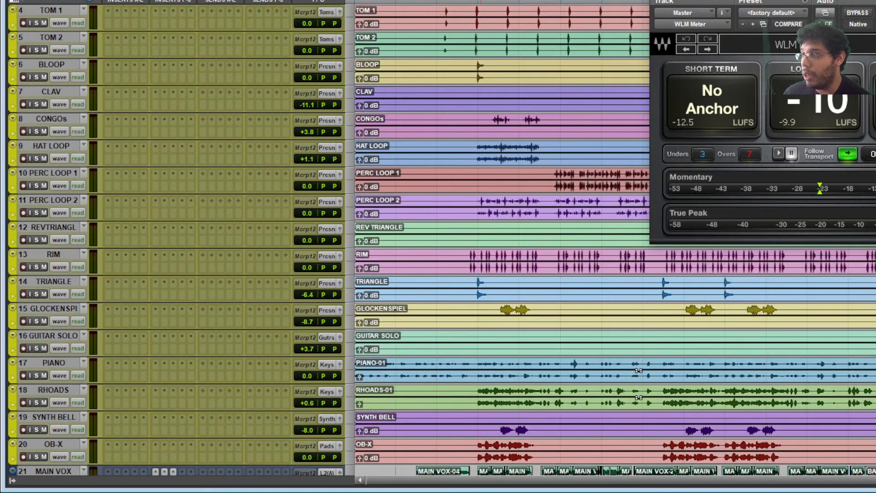
scroll(519, 26, up, 1)
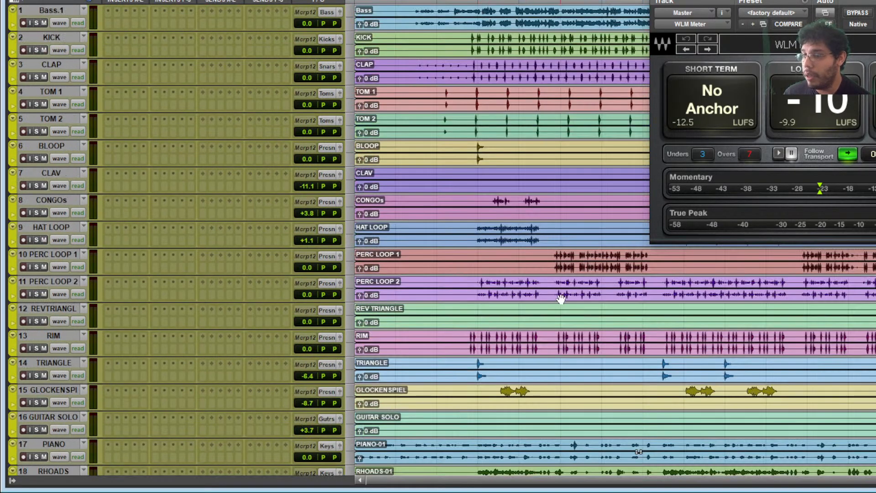
scroll(561, 298, down, 3)
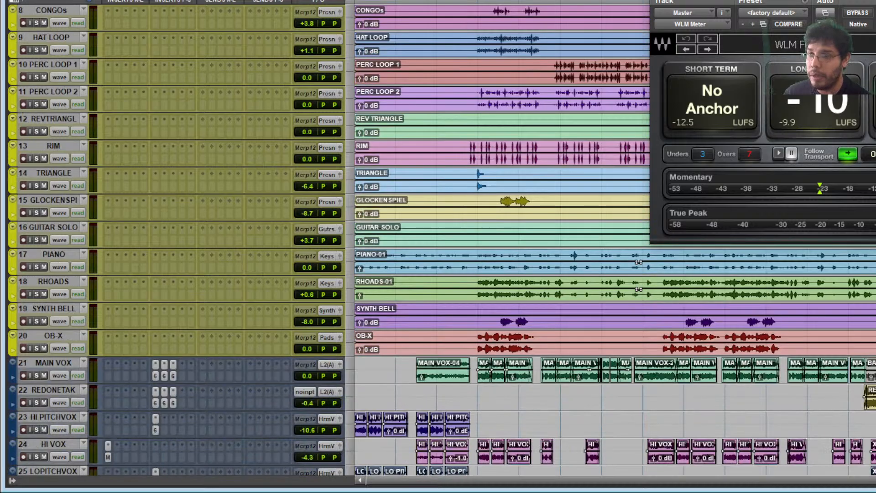
alt+click(53, 173)
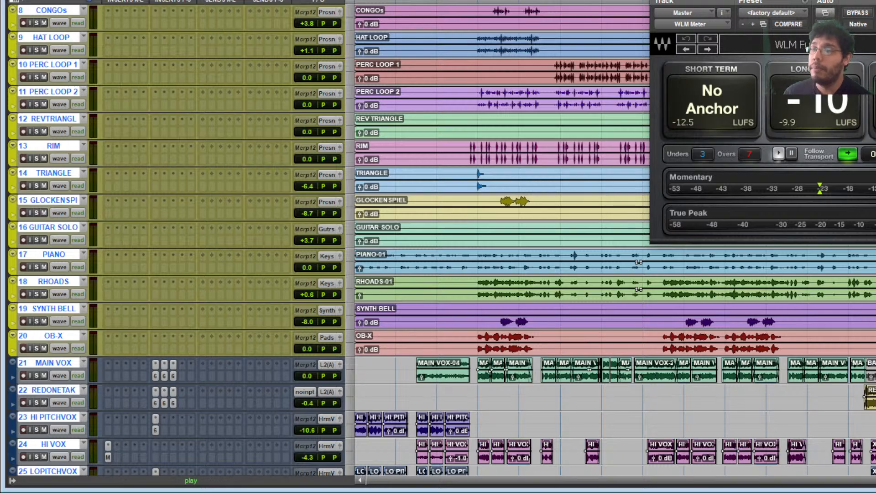
- Play the mix with a freshly reset WLM meter, stop, then close the meter window
key(space)
click(875, 154)
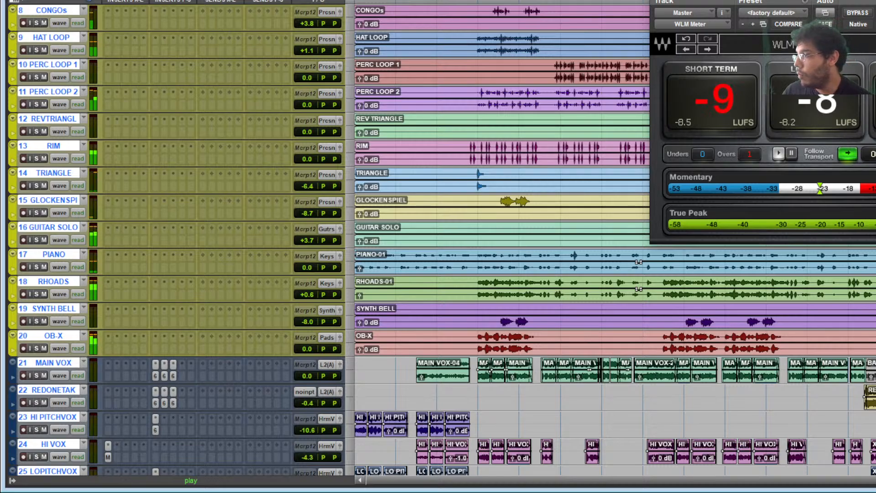
key(space)
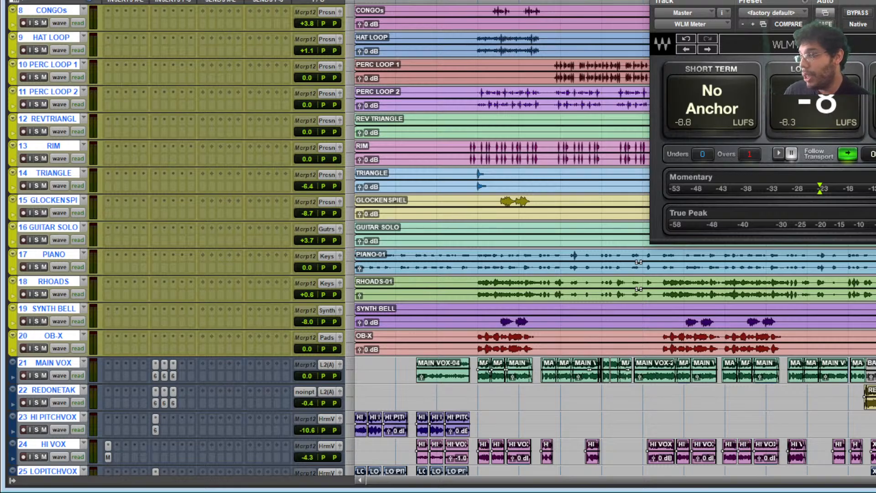
key(ctrl+w)
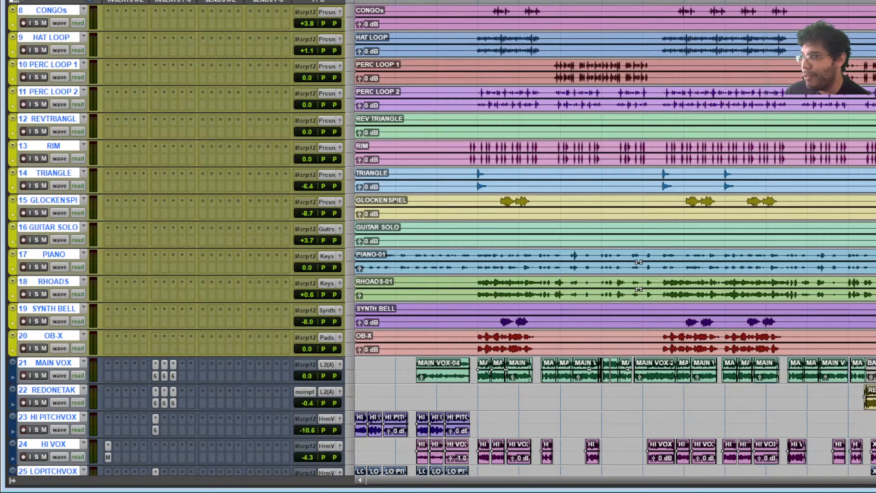
scroll(456, 246, down, 10)
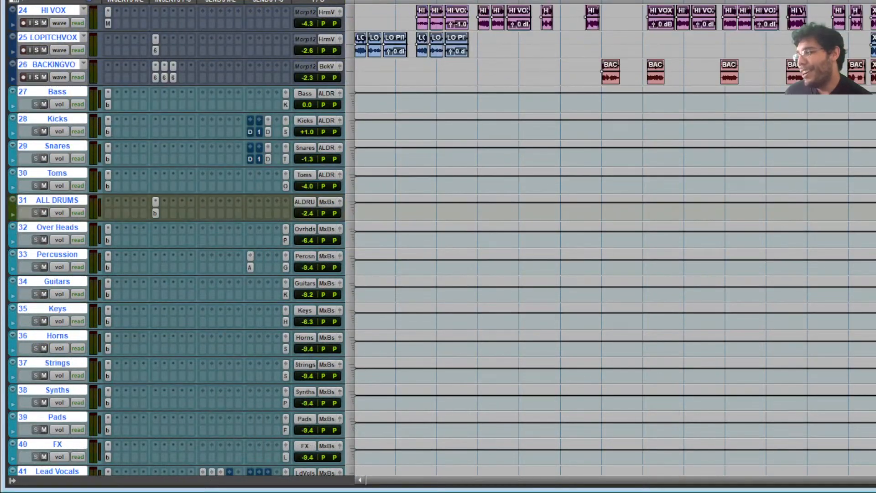
- Scroll through the session's tracks to locate the HEAD GAMES print
scroll(785, 150, up, 10)
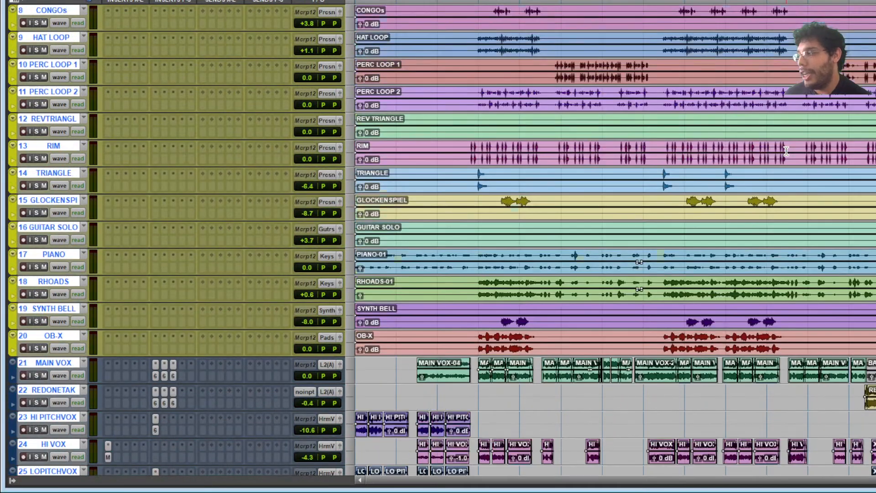
scroll(786, 150, up, 5)
scroll(786, 150, down, 11)
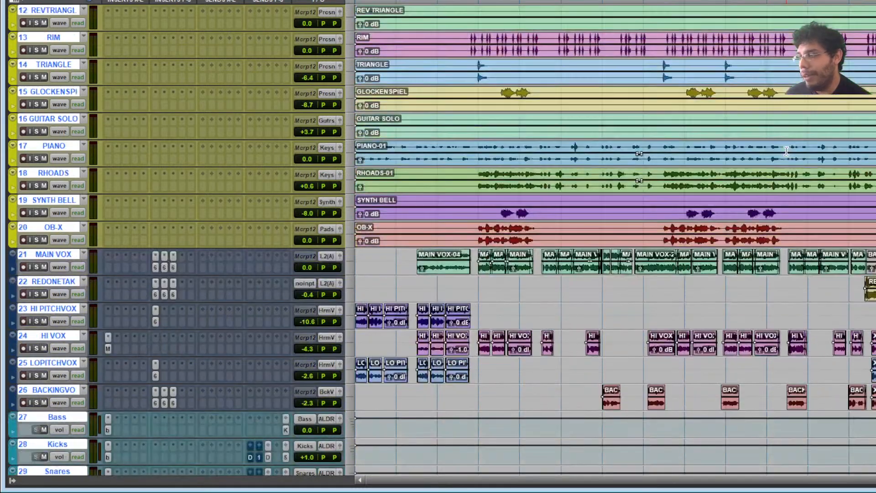
scroll(786, 150, down, 3)
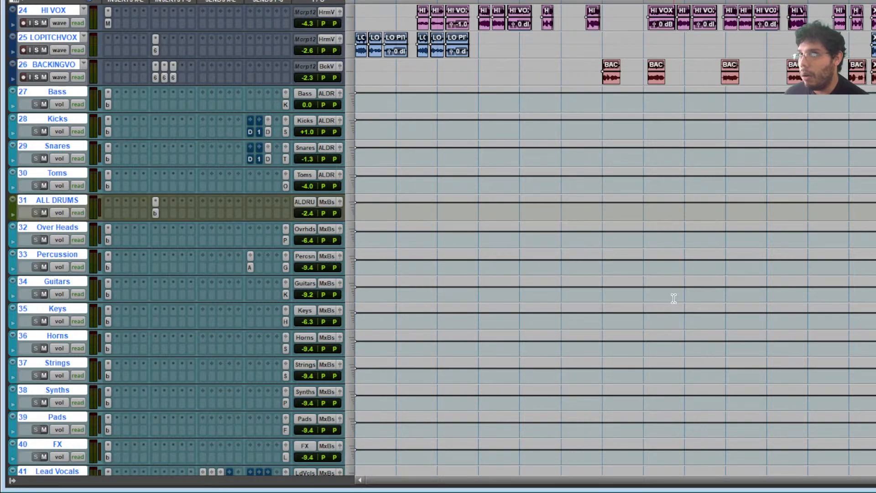
scroll(665, 283, up, 10)
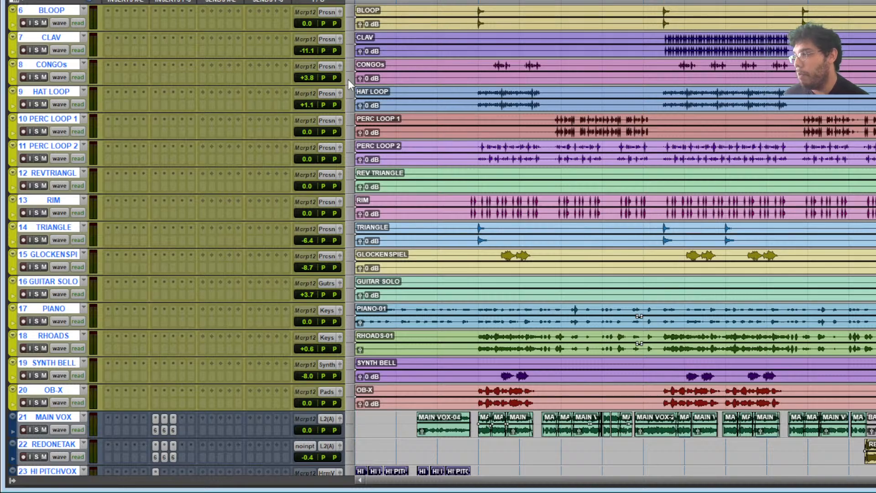
scroll(374, 223, down, 4)
scroll(374, 224, down, 6)
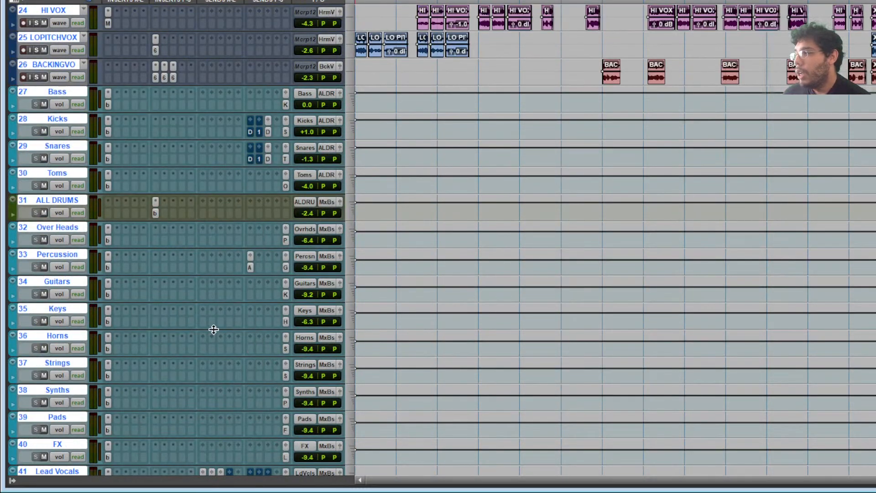
scroll(215, 327, down, 3)
scroll(265, 150, up, 6)
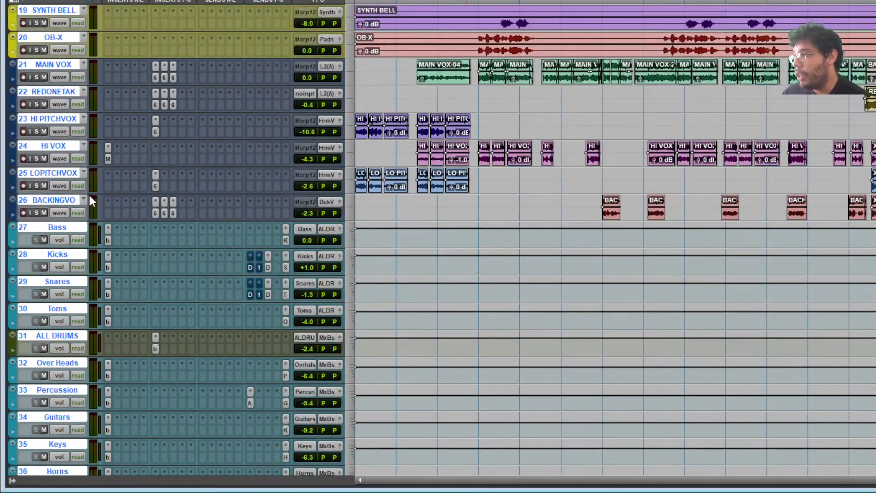
scroll(382, 153, up, 5)
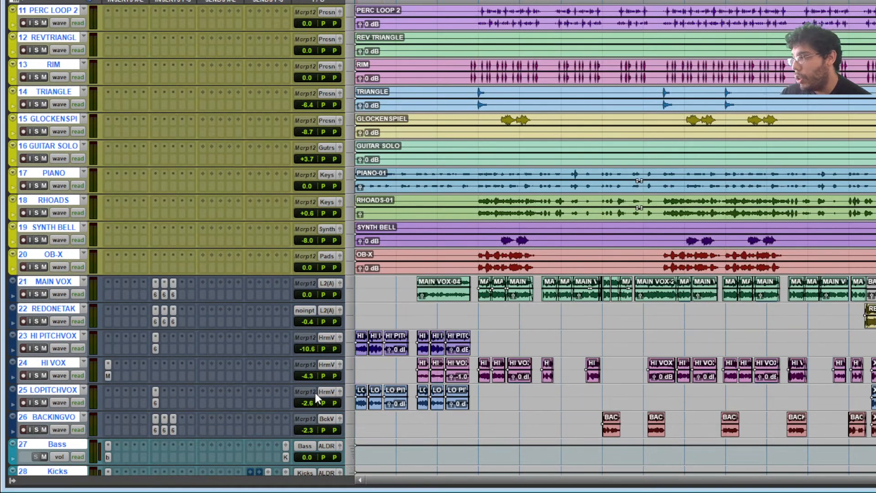
scroll(315, 394, down, 5)
- Select only the Bass track and scroll down through the submix tracks
click(81, 200)
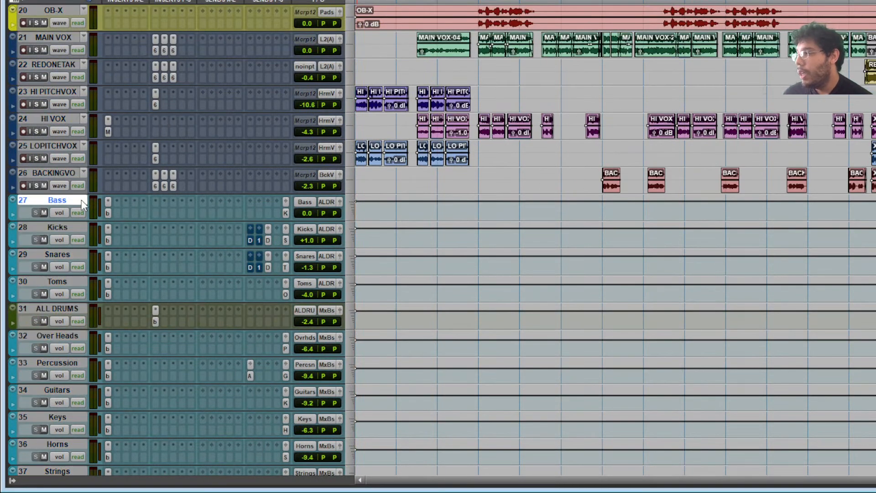
scroll(82, 199, down, 2)
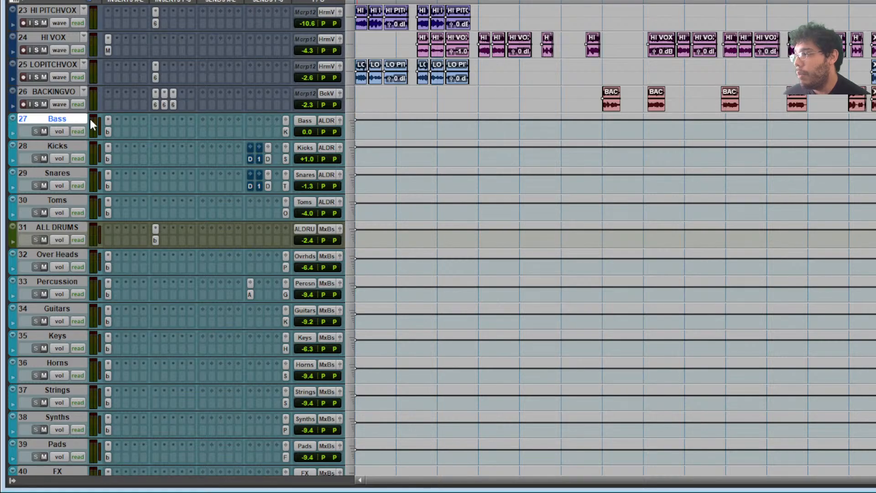
scroll(43, 258, down, 9)
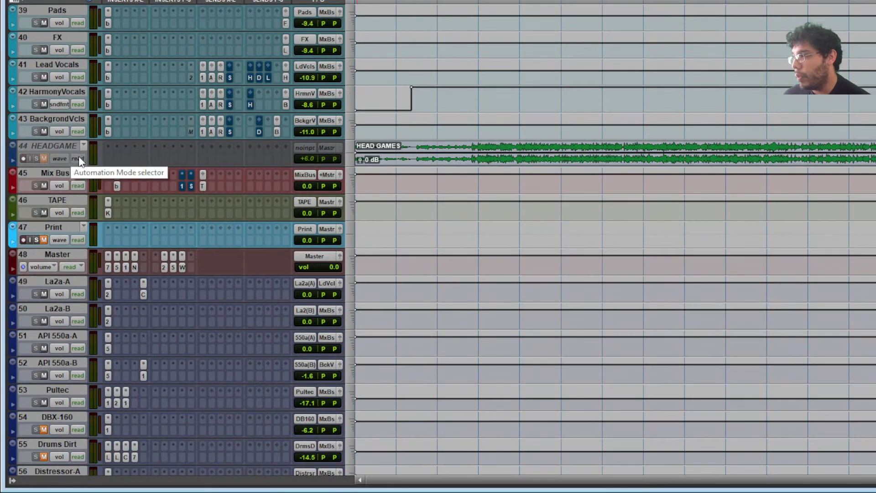
scroll(63, 148, up, 20)
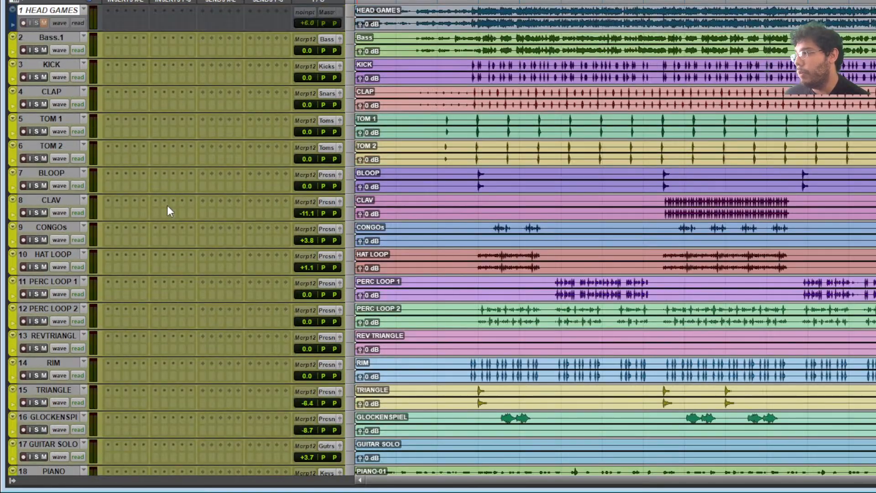
scroll(168, 209, down, 7)
scroll(168, 210, down, 3)
- Move ALL DRUMS above the Bass track, briefly opening and closing its bx_masterdesk insert
click(72, 201)
mouse_move(58, 308)
mouse_down()
mouse_move(72, 286)
mouse_move(71, 312)
mouse_move(55, 319)
mouse_up()
click(155, 322)
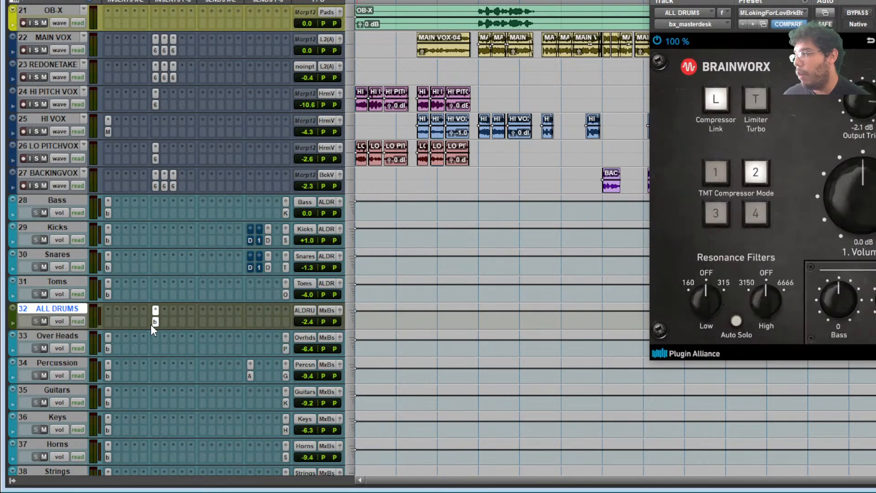
click(155, 321)
drag(89, 306, 74, 203)
- Select the tracks from Bass down to BGV Width, then scroll back up
click(64, 230)
scroll(64, 260, down, 15)
scroll(65, 262, down, 5)
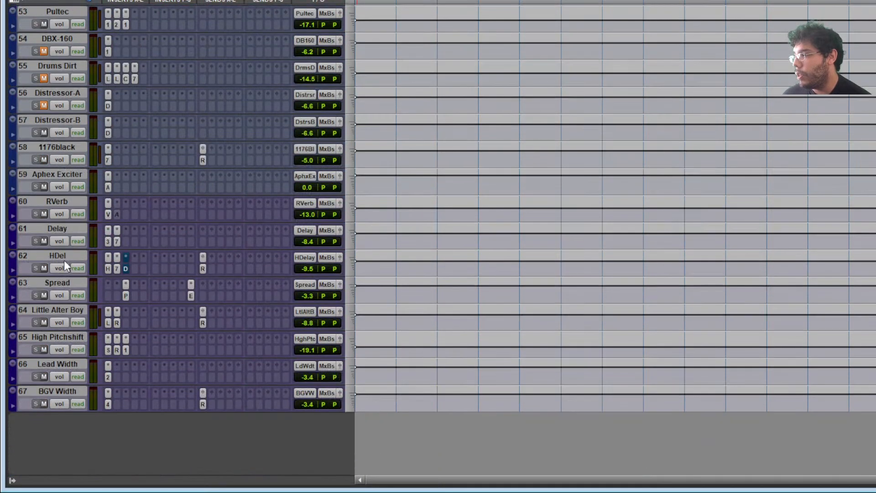
shift+click(64, 391)
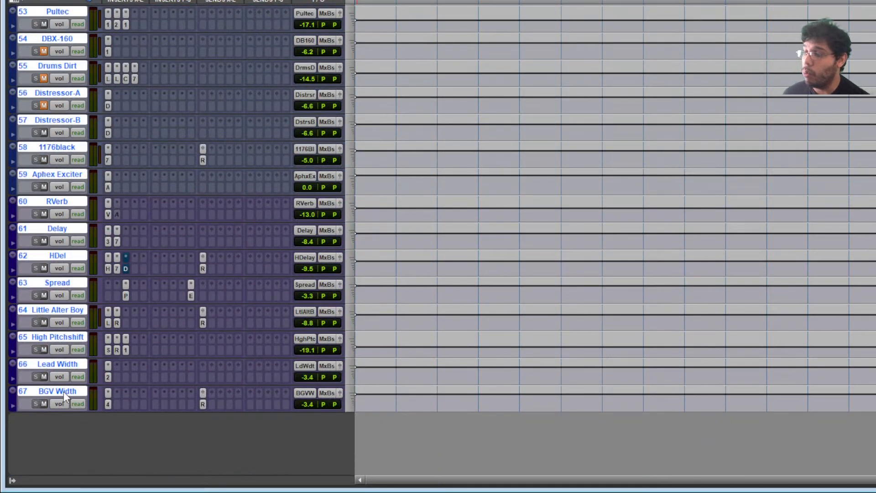
scroll(64, 392, up, 1)
scroll(64, 393, up, 7)
scroll(65, 395, up, 3)
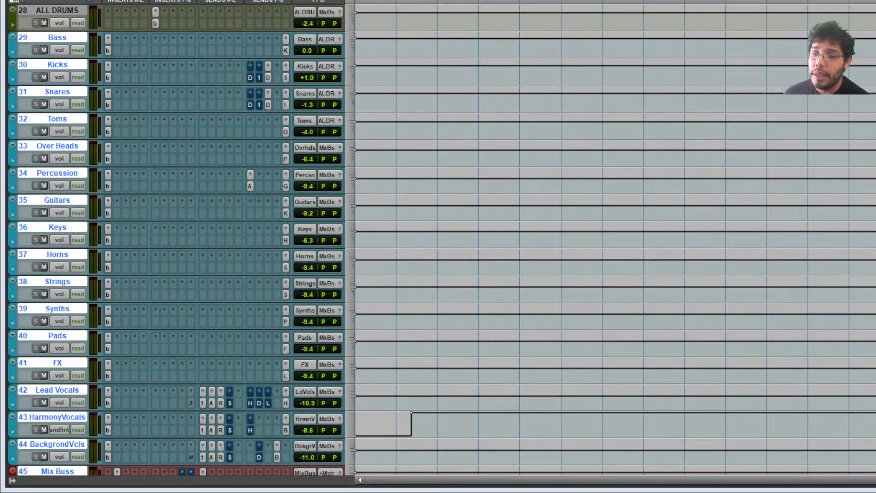
- Check the device lists for Voicemeeter's A1, A2 and A3 hardware outputs
key(alt+Tab)
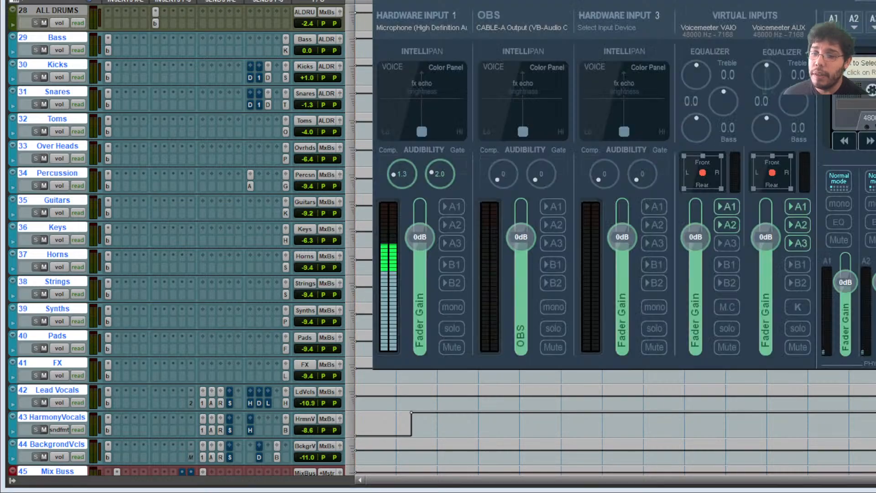
click(834, 20)
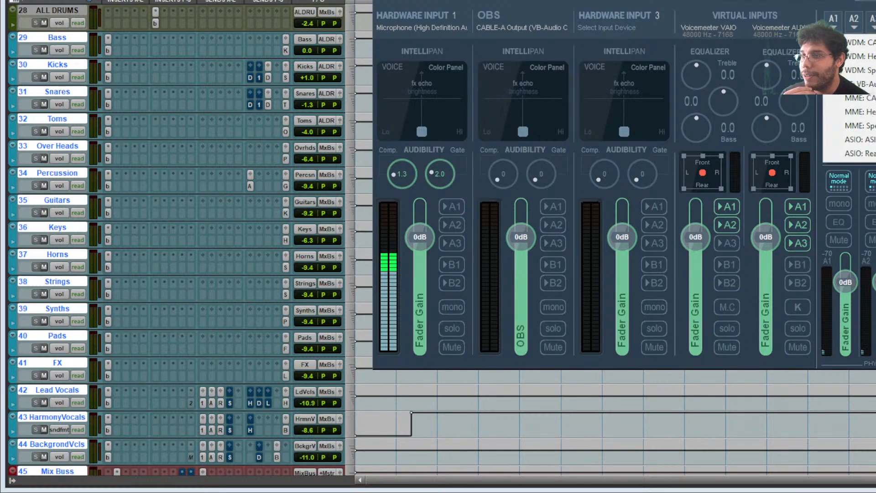
click(853, 21)
click(873, 21)
click(874, 11)
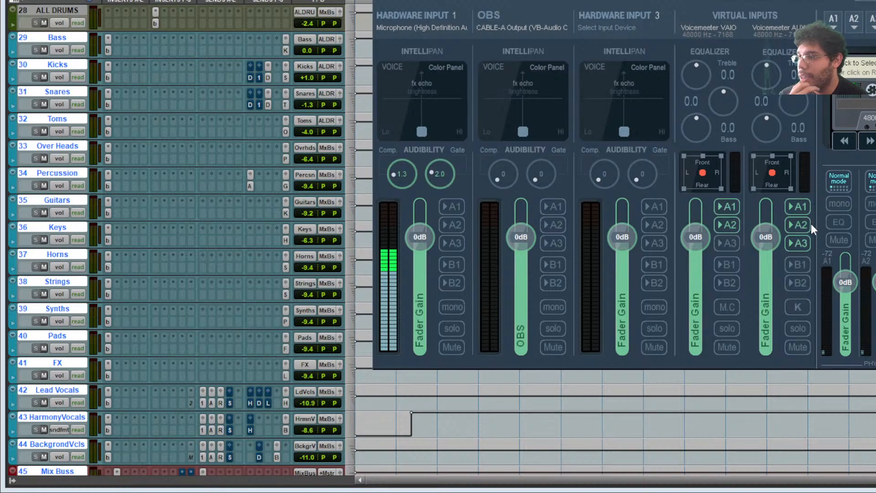
- Reselect the A3 output device and return to Pro Tools
click(872, 17)
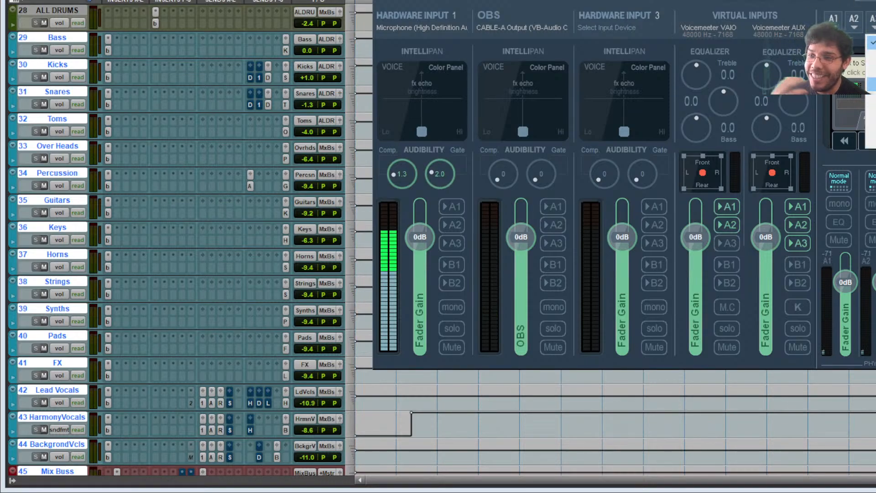
click(871, 84)
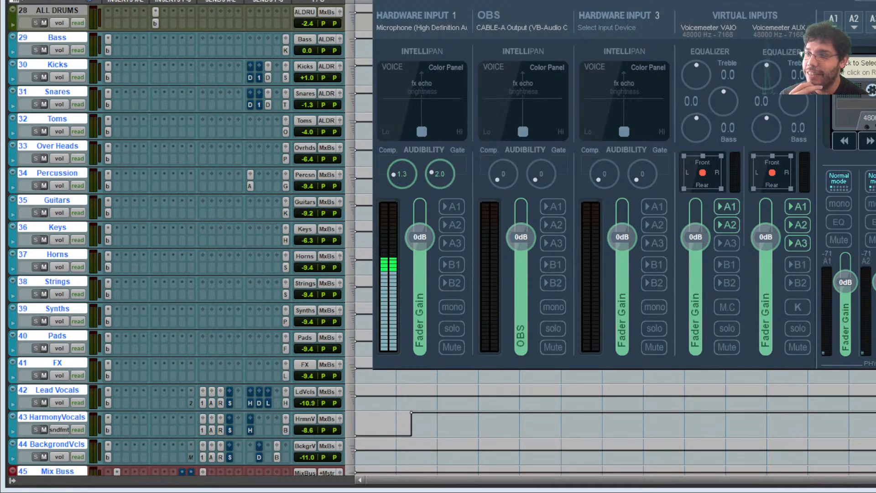
key(alt+Tab)
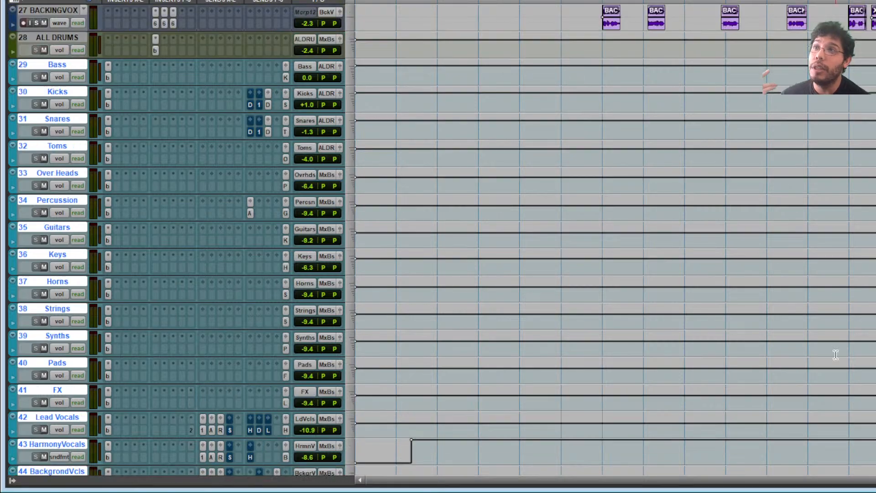
- Select all tracks 10–27, then play a short stretch of the Head Games mix and stop
scroll(611, 237, up, 10)
click(686, 205)
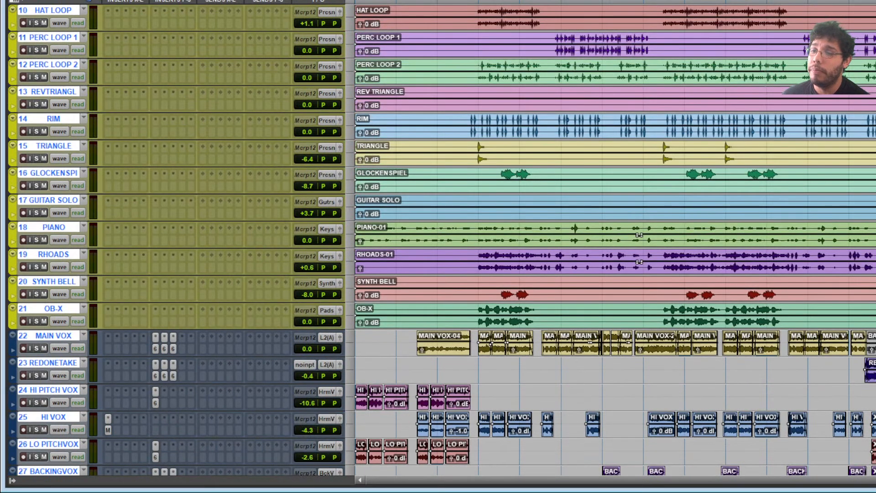
key(space)
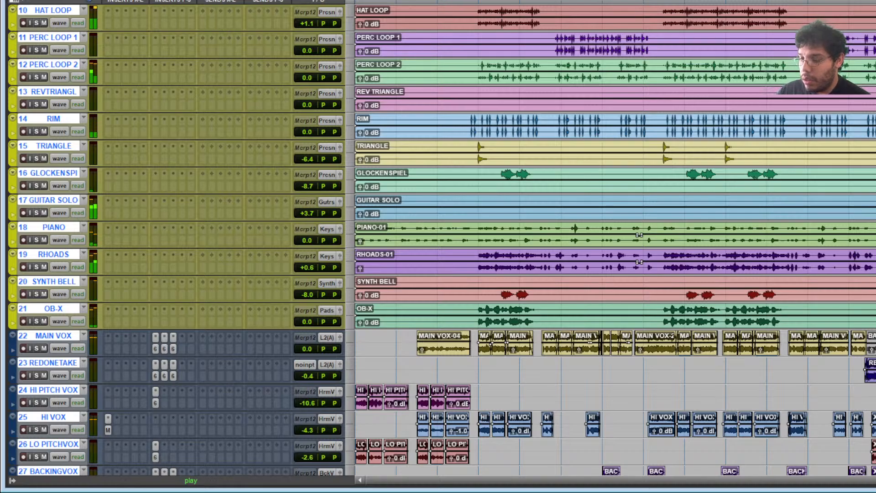
key(space)
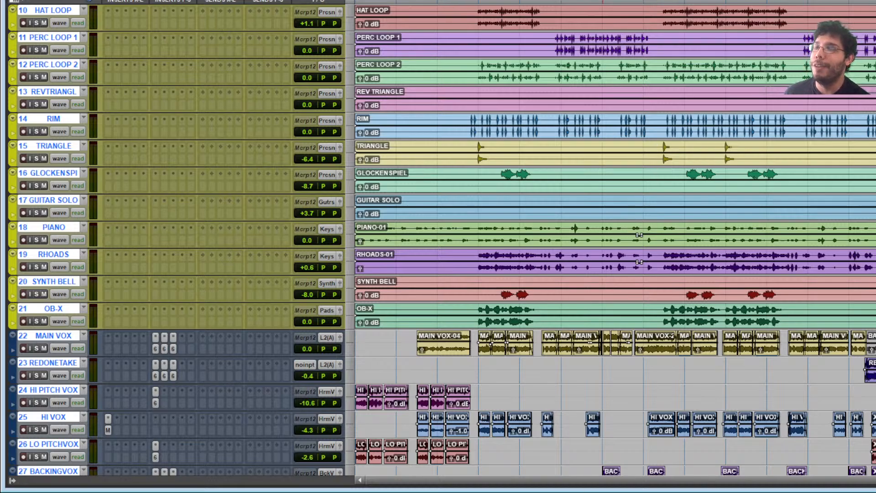
- Scroll through the whole track list to review all the tracks and submix buses
scroll(704, 356, down, 8)
scroll(705, 355, down, 6)
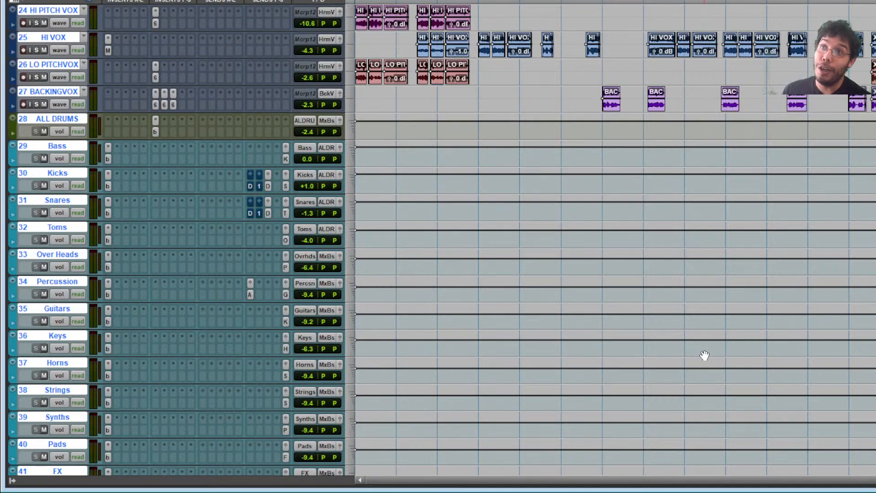
scroll(335, 353, down, 14)
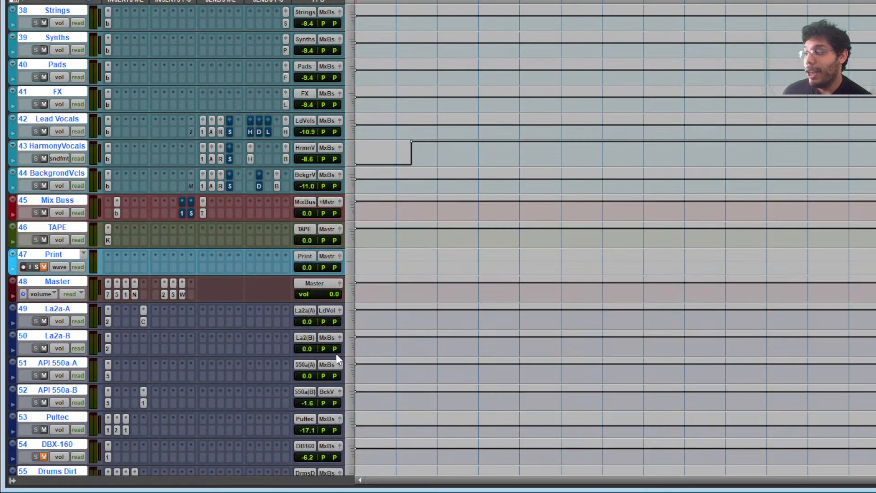
scroll(336, 353, down, 13)
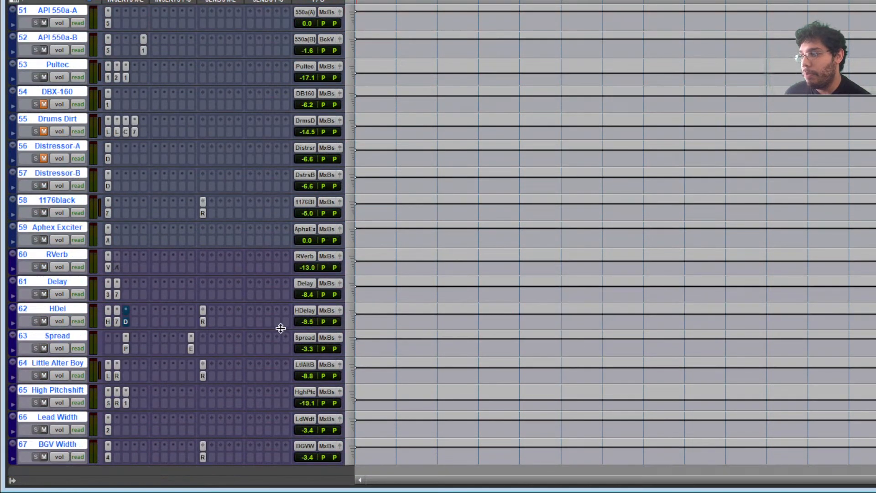
scroll(229, 273, up, 5)
scroll(229, 273, up, 5)
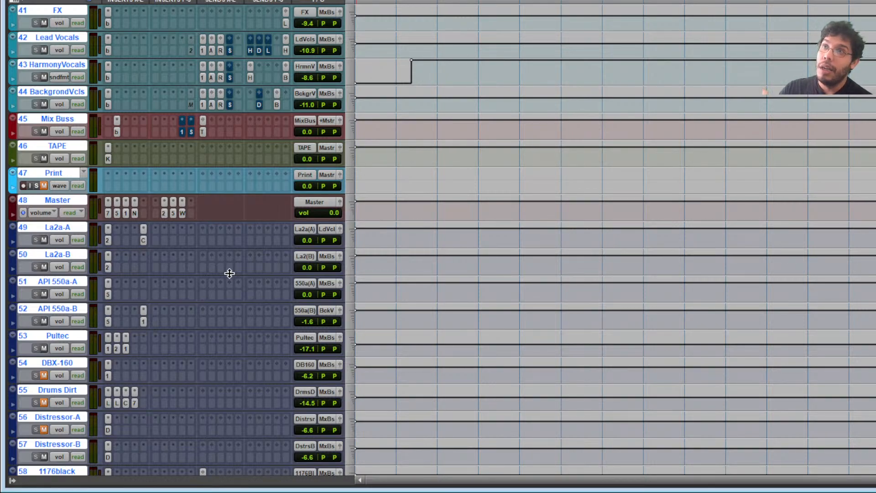
scroll(229, 273, up, 10)
scroll(228, 274, up, 3)
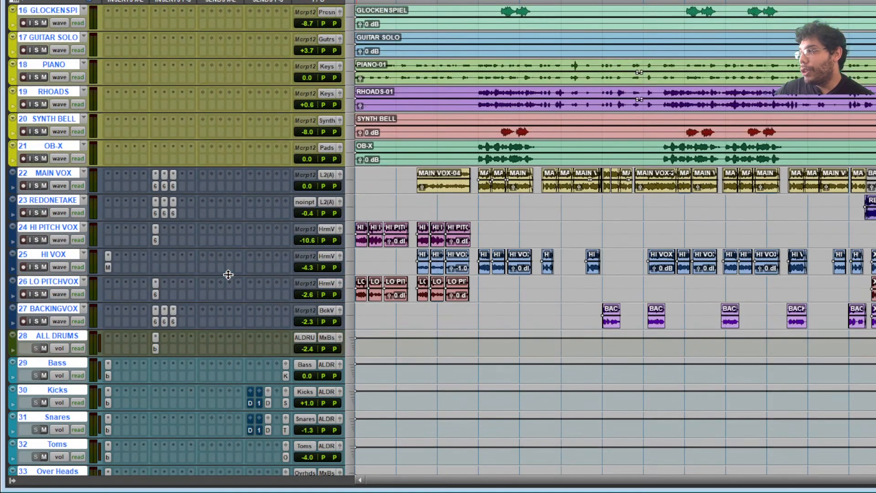
scroll(228, 274, up, 8)
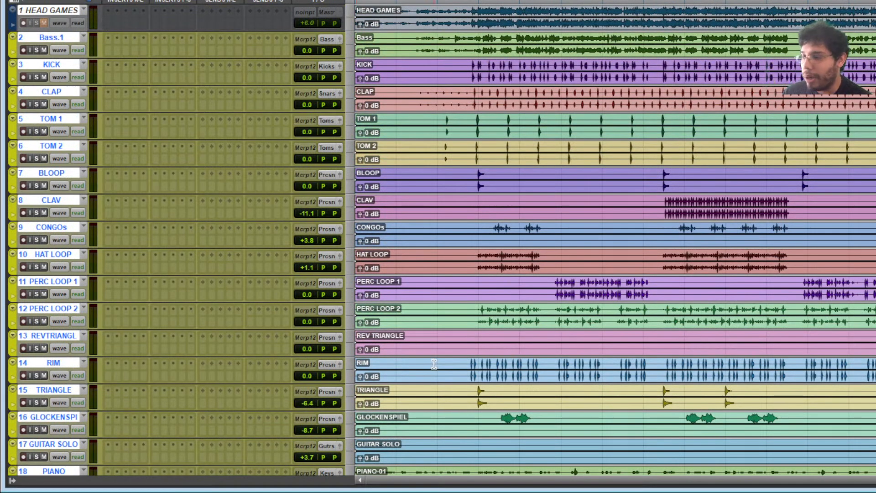
scroll(434, 364, down, 4)
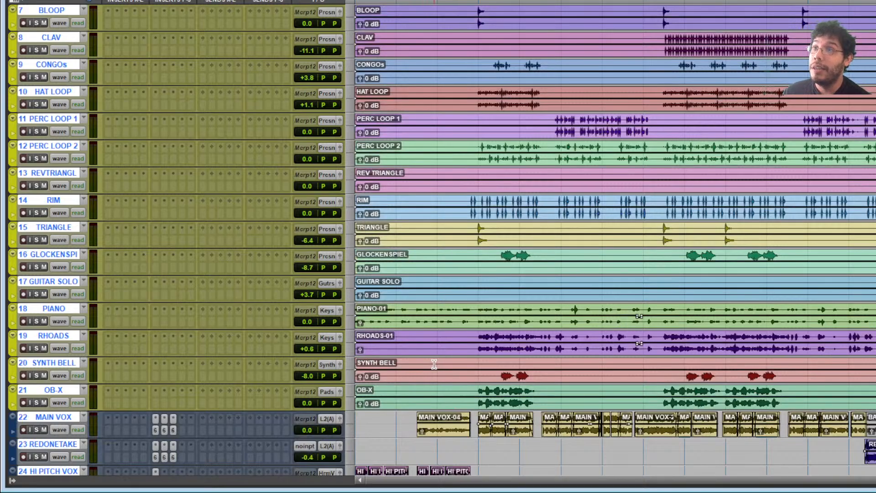
scroll(433, 364, down, 12)
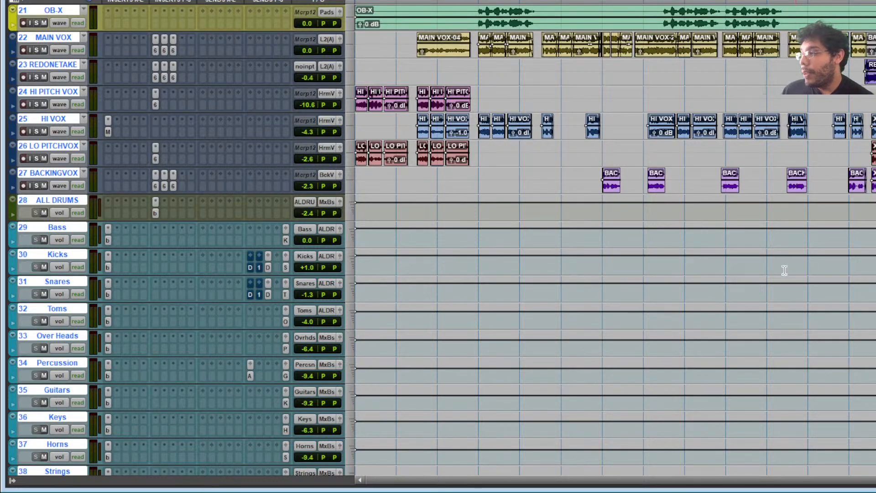
scroll(640, 220, down, 3)
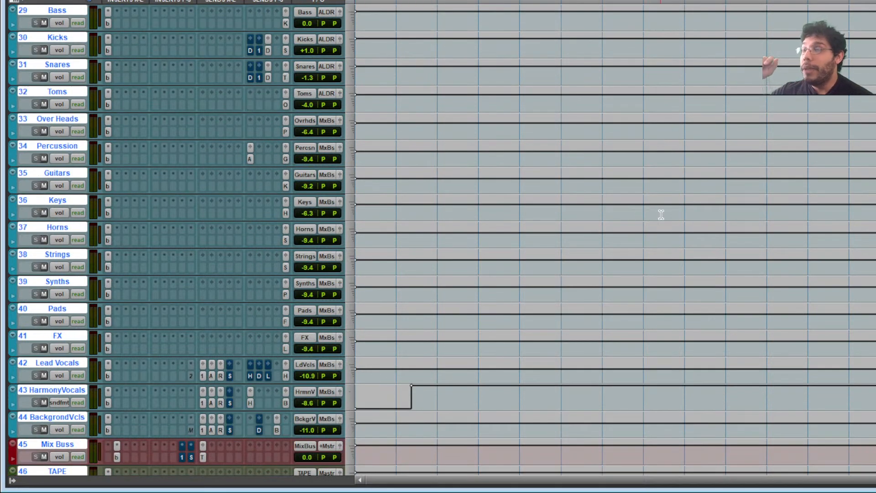
scroll(415, 279, down, 1)
scroll(123, 171, up, 4)
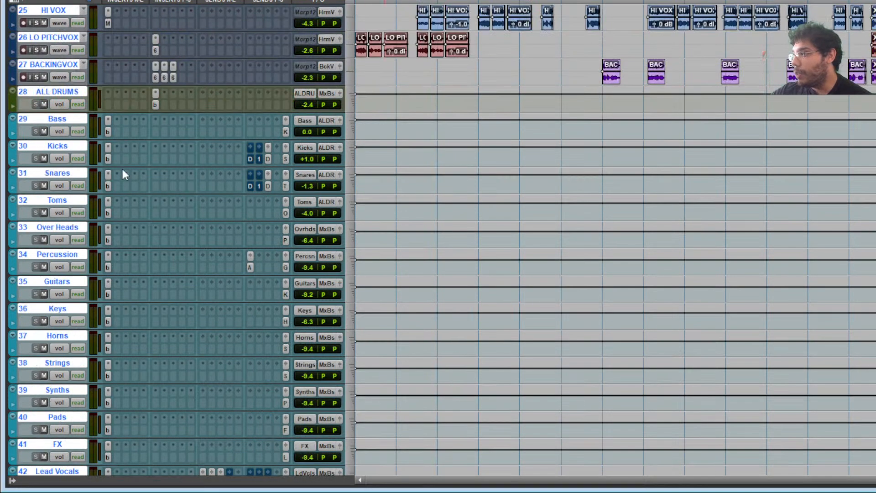
- Select tracks 29–44, from Bass down to BackgrondVcls
click(76, 121)
scroll(75, 122, down, 15)
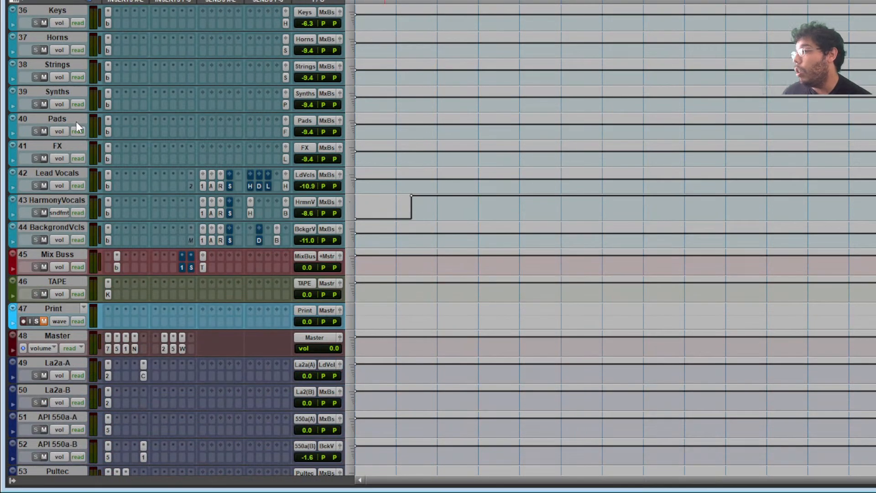
scroll(76, 122, down, 5)
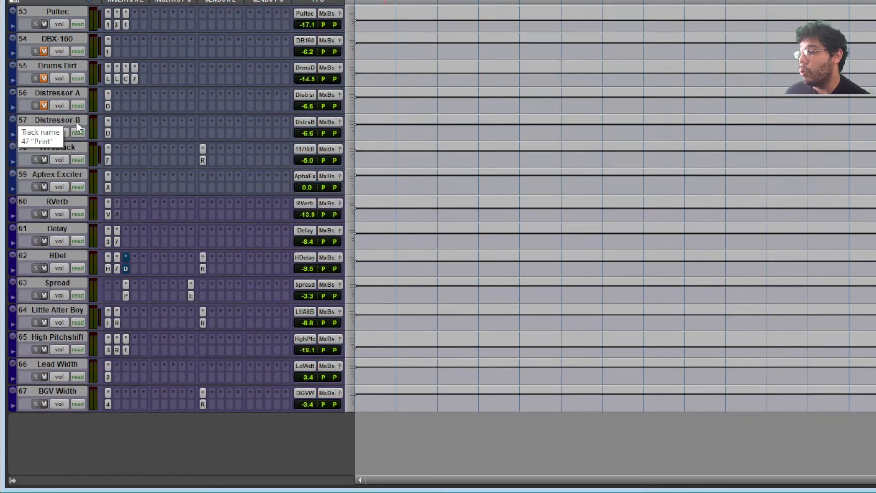
shift+click(68, 393)
scroll(67, 393, up, 1)
scroll(67, 392, up, 20)
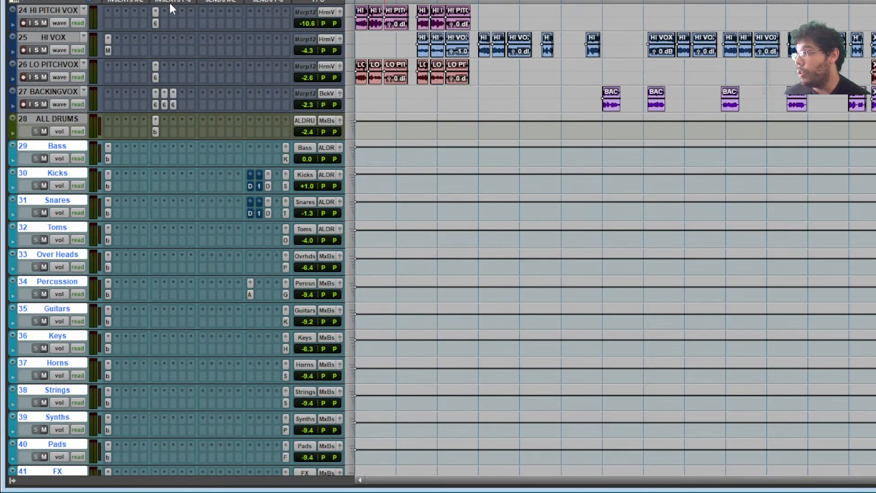
click(73, 144)
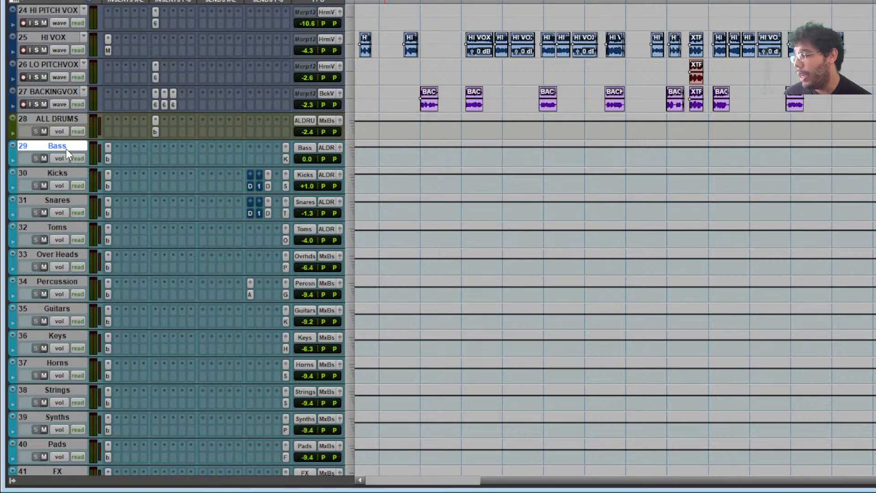
scroll(66, 149, down, 5)
shift+click(75, 358)
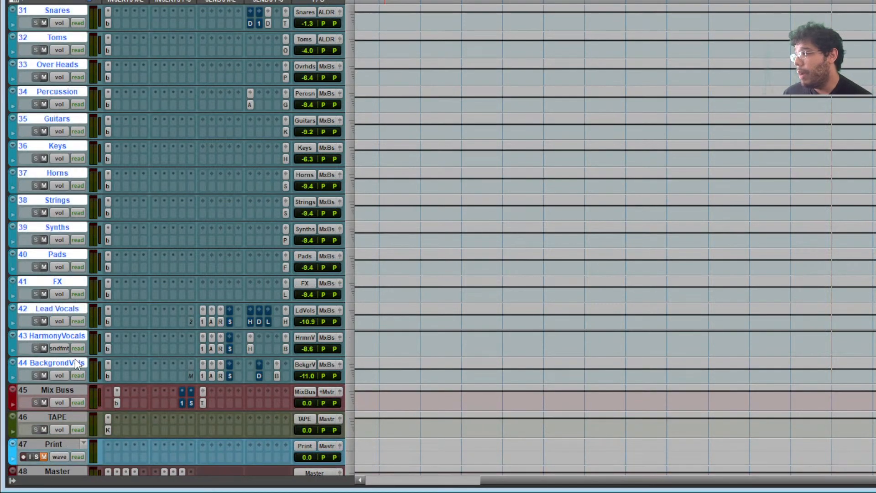
scroll(101, 338, up, 2)
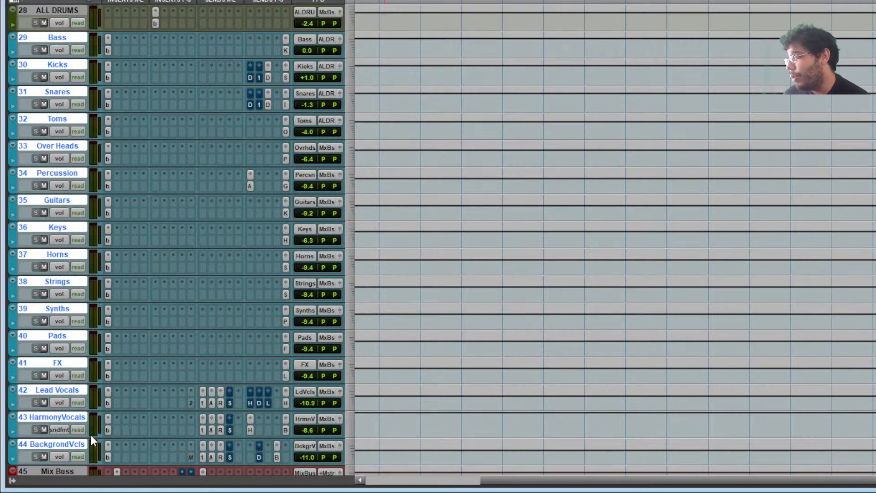
- Open the BackgrondVcls bx_console SSL strip and compare it with the Bass and Kicks strips
click(108, 457)
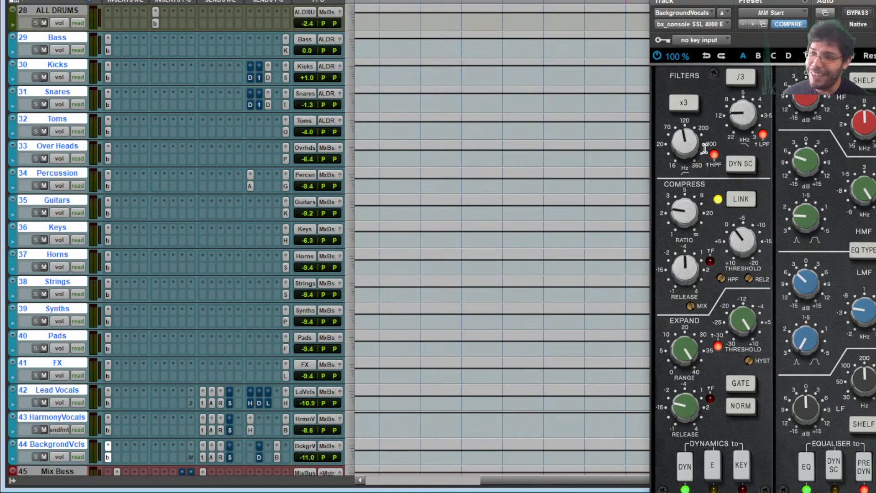
drag(762, 1, 717, 0)
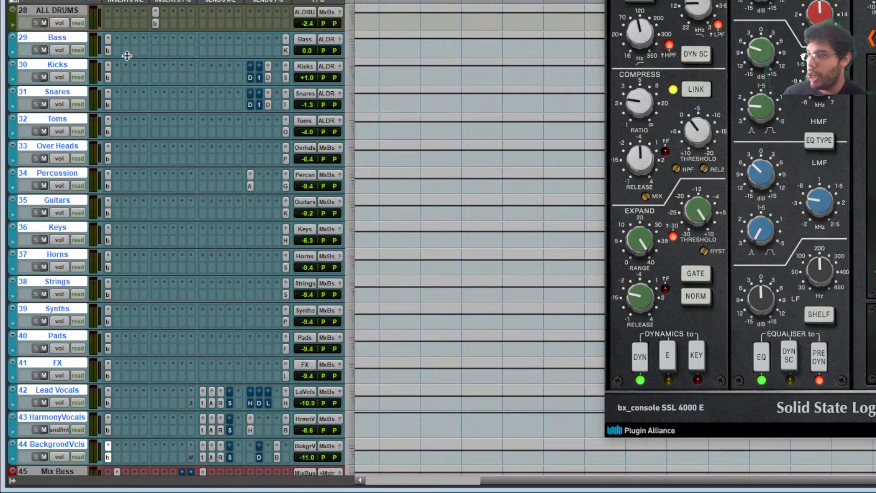
click(67, 37)
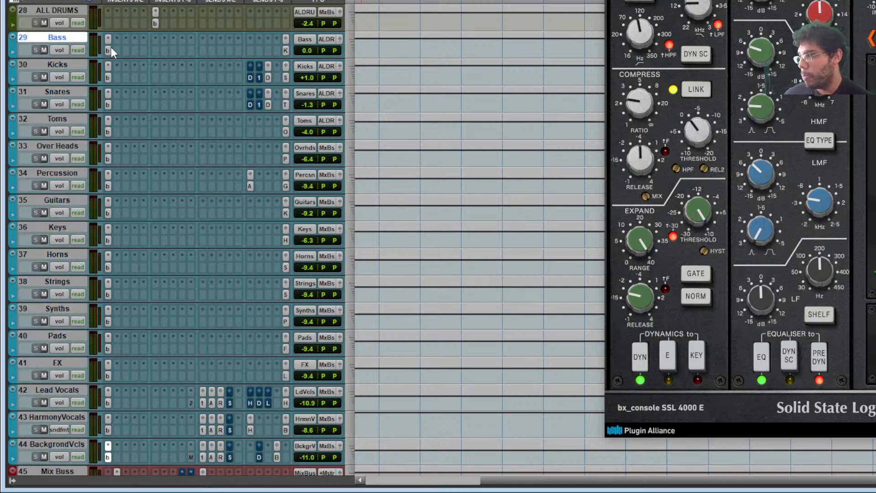
click(109, 50)
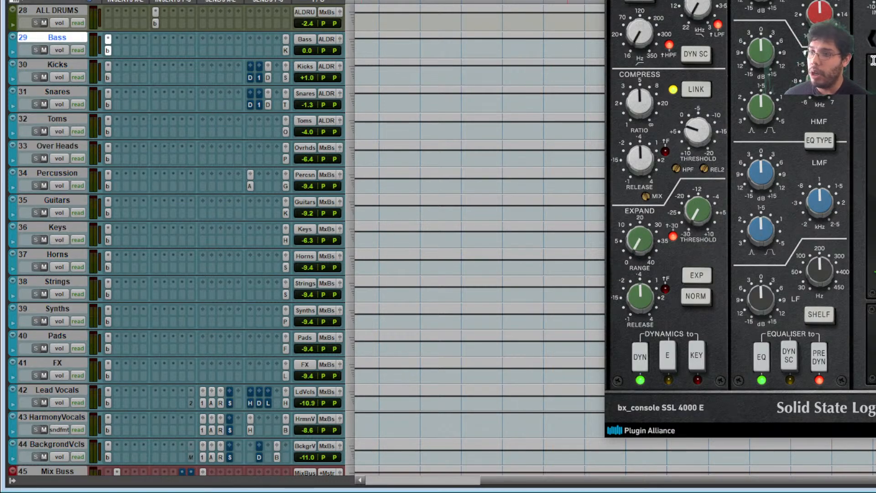
click(109, 78)
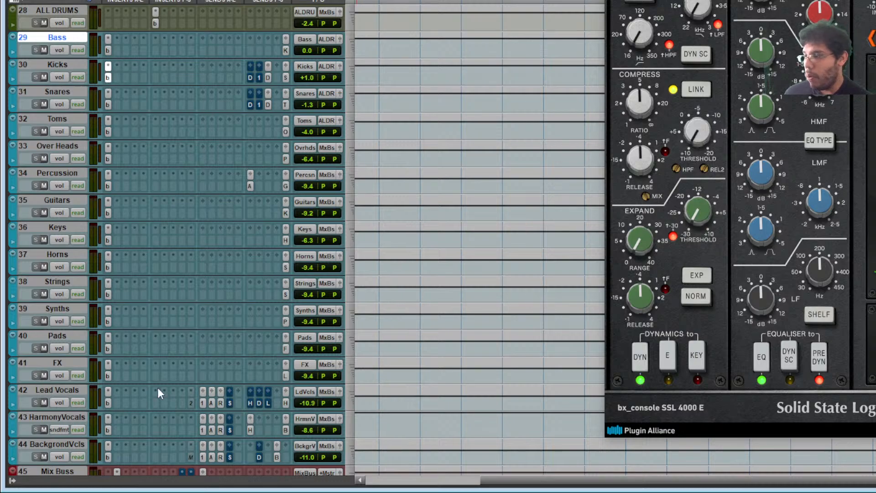
click(109, 458)
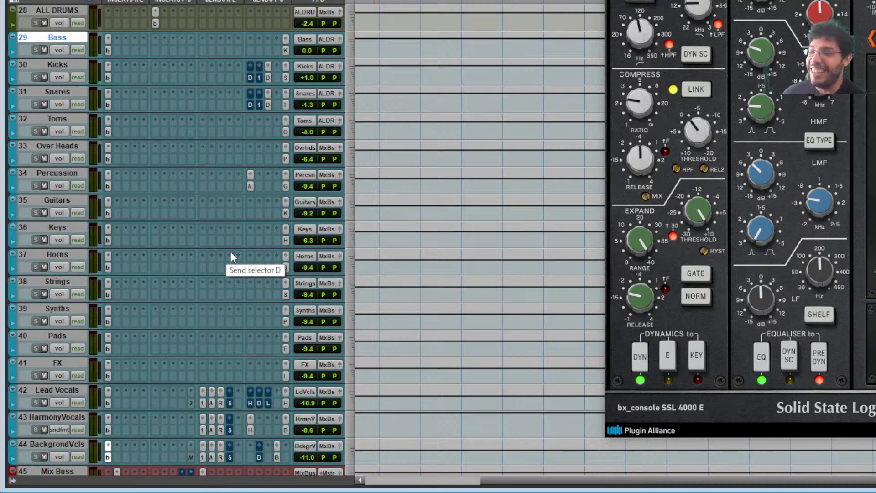
- Show the Bass track's bx_console channel settings again
scroll(213, 319, up, 3)
scroll(206, 316, down, 4)
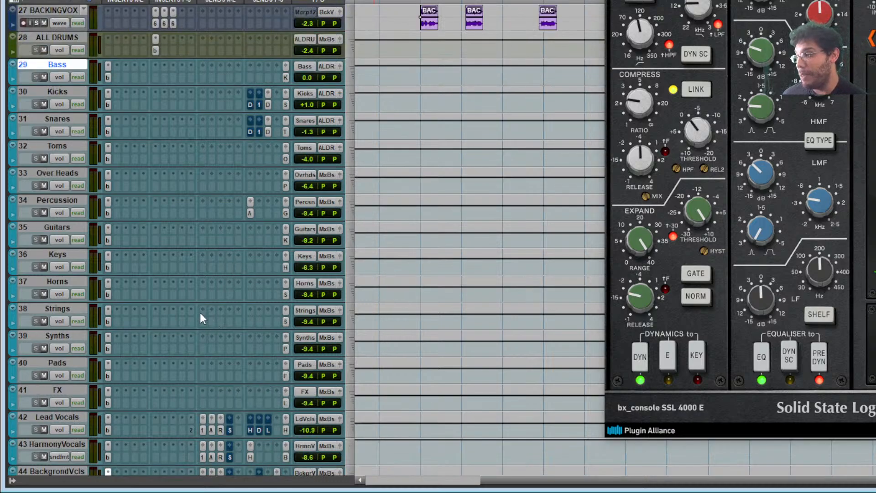
scroll(201, 316, up, 2)
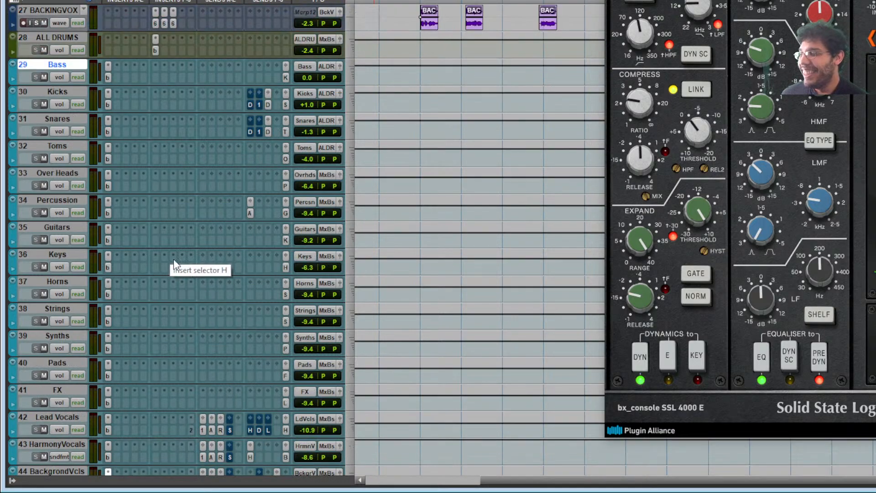
click(107, 77)
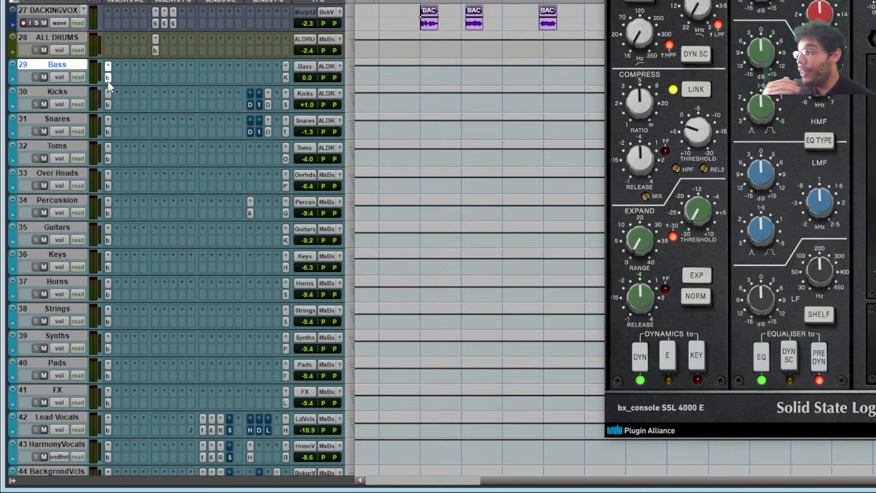
scroll(90, 225, down, 2)
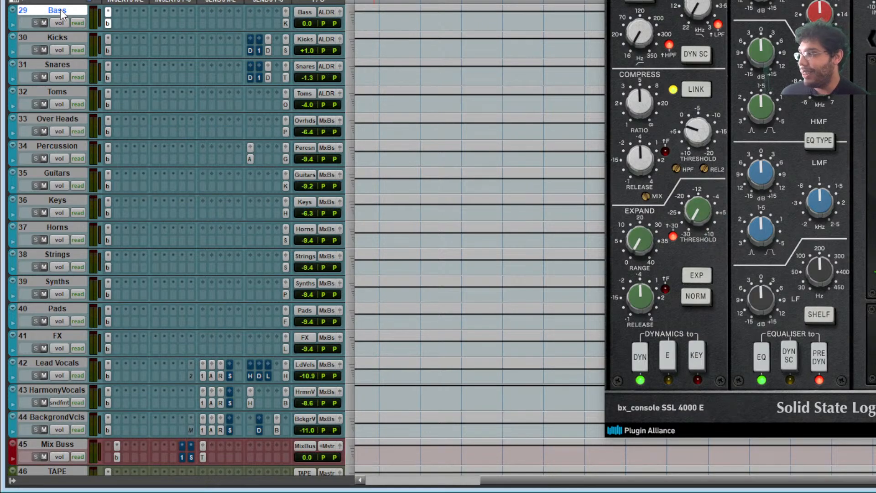
- Step through the Kicks to FX console strips, ending back on BackgrondVcls
click(60, 40)
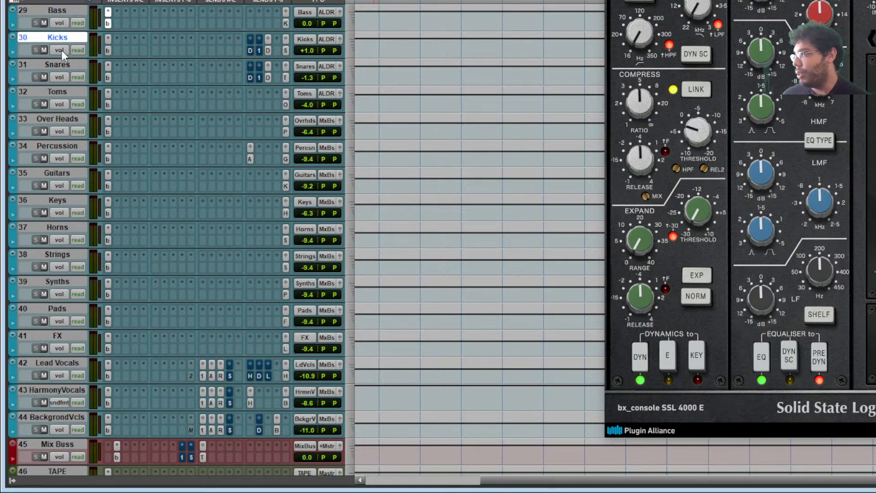
click(63, 67)
click(65, 94)
click(64, 120)
click(65, 146)
click(67, 173)
click(67, 199)
click(66, 227)
click(68, 254)
click(69, 282)
click(71, 308)
click(72, 335)
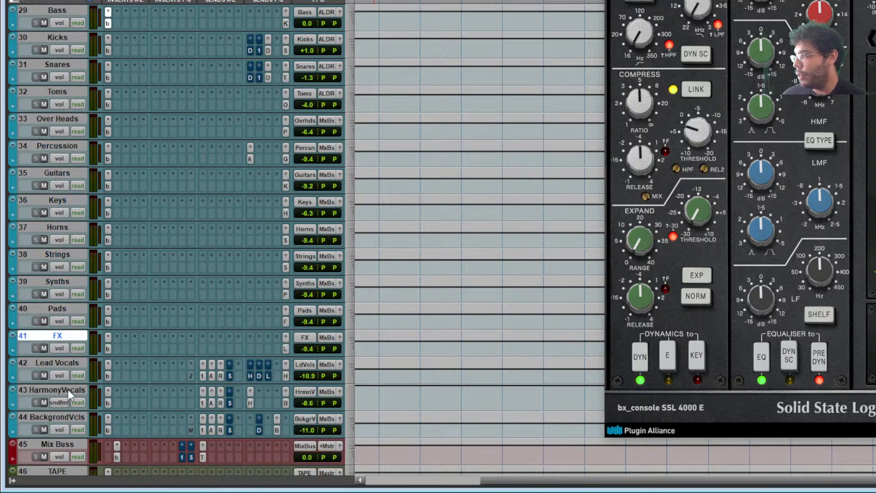
click(107, 429)
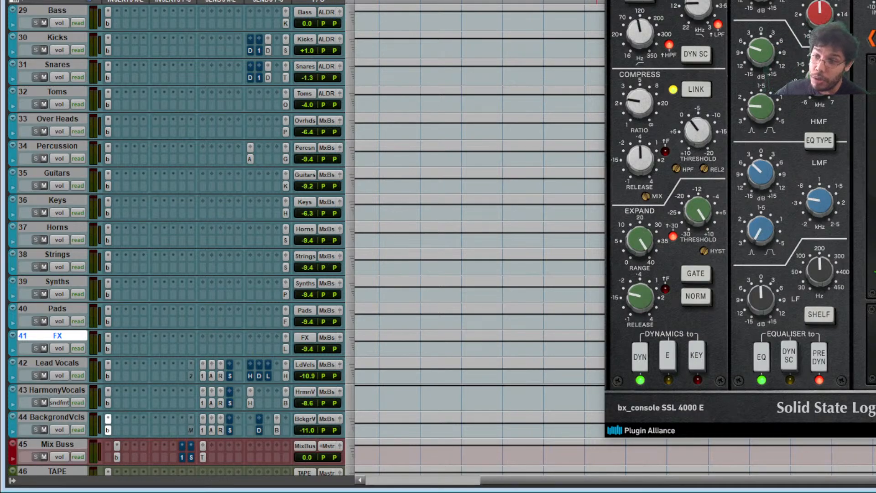
scroll(200, 58, up, 1)
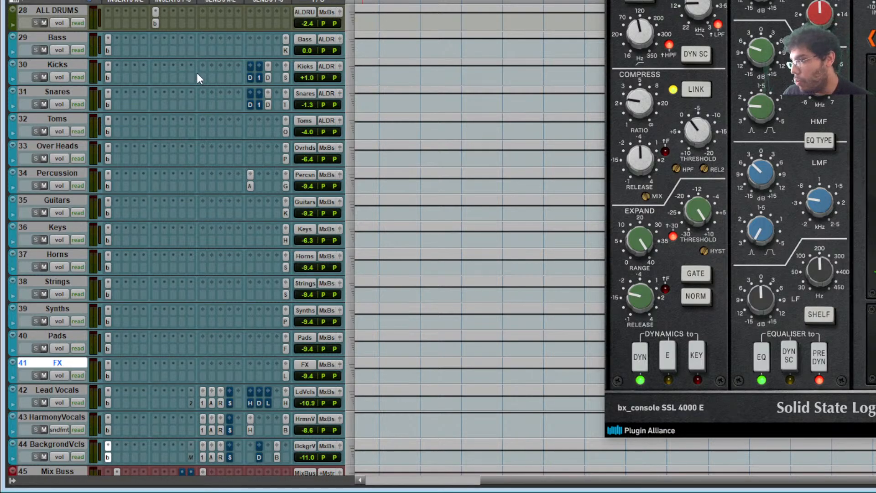
- Pop up the Bass output fader, then close it and the bx_console window with Ctrl+W
click(64, 39)
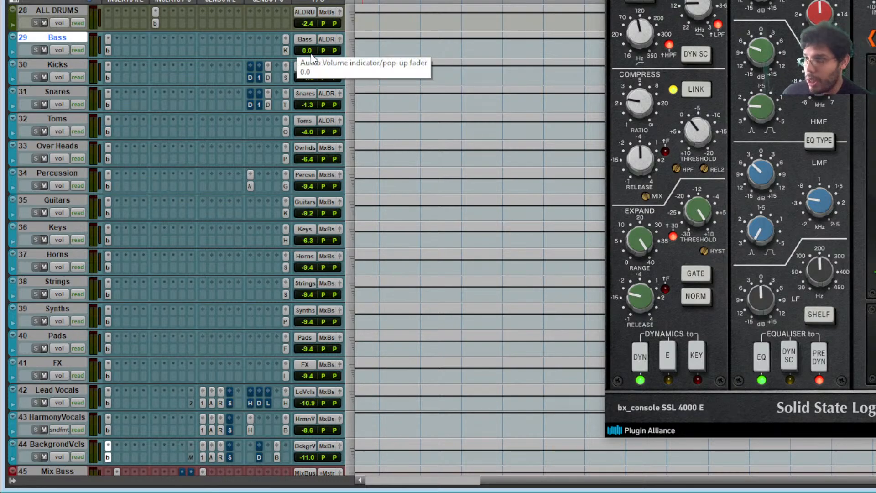
click(285, 51)
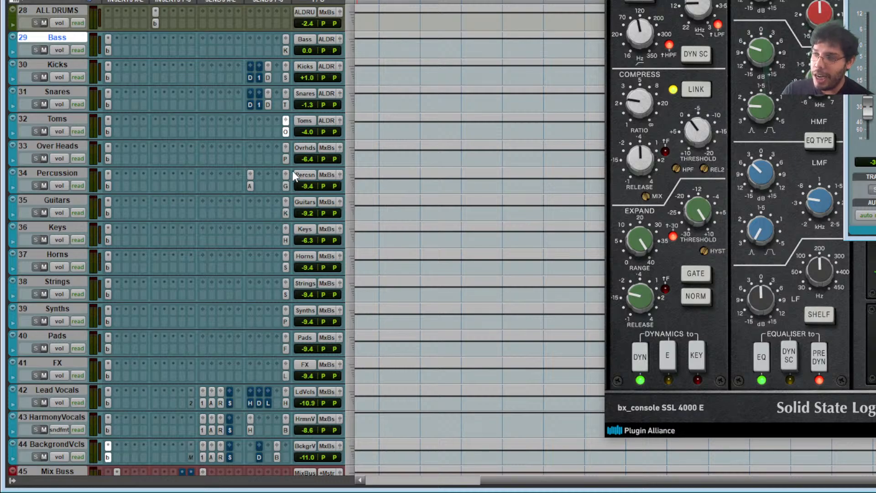
key(ctrl+w)
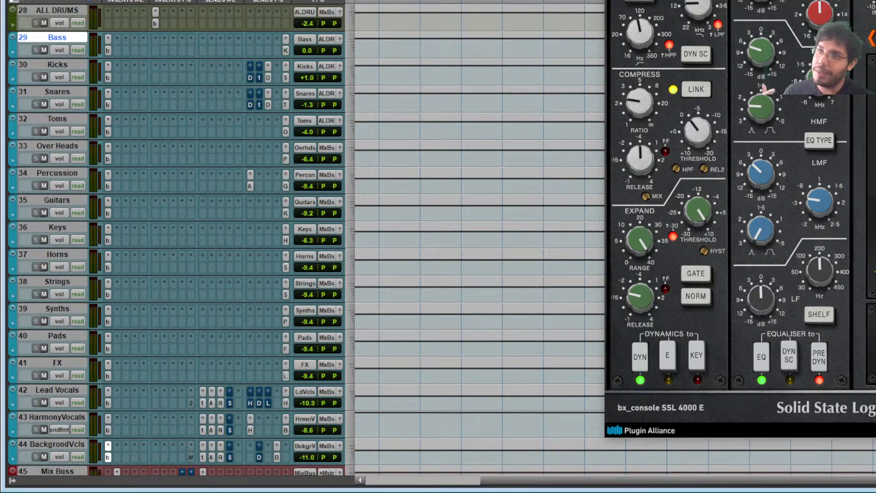
key(ctrl+w)
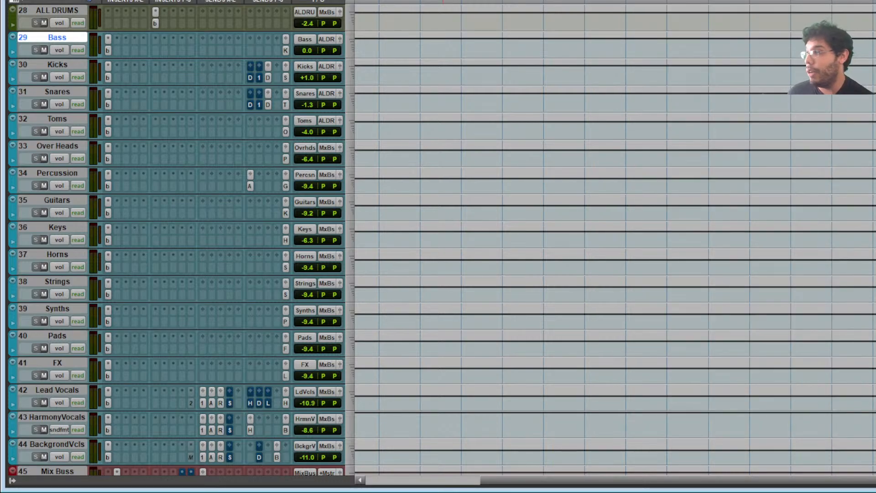
- Mute send J on all tracks from Bass to BackgrondVcls, then play a short selected range
shift+click(59, 442)
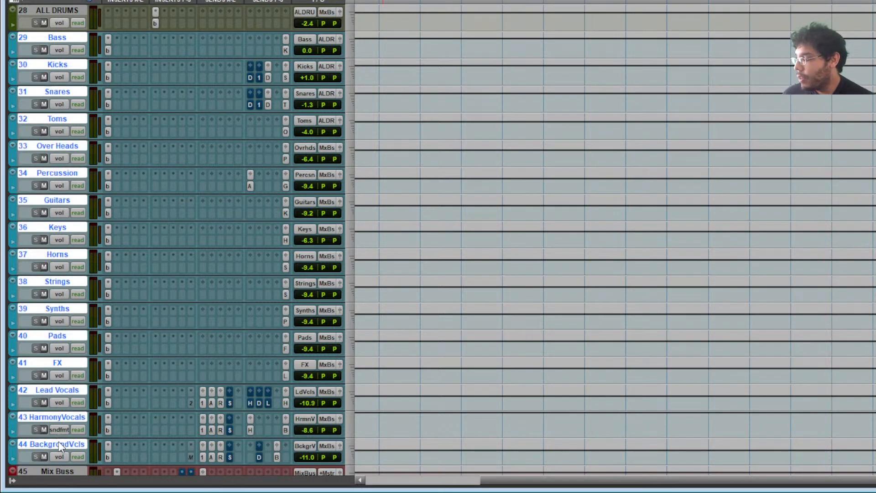
ctrl+alt+shift+click(288, 430)
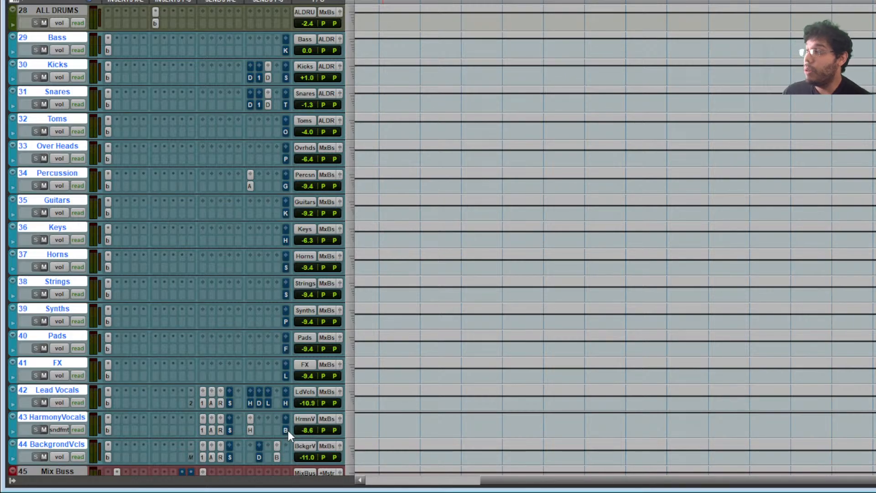
scroll(321, 379, up, 10)
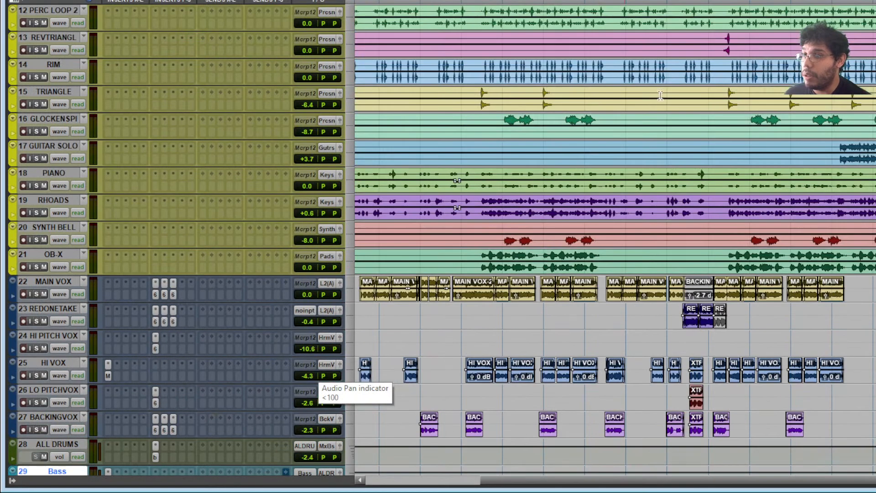
scroll(675, 107, left, 4)
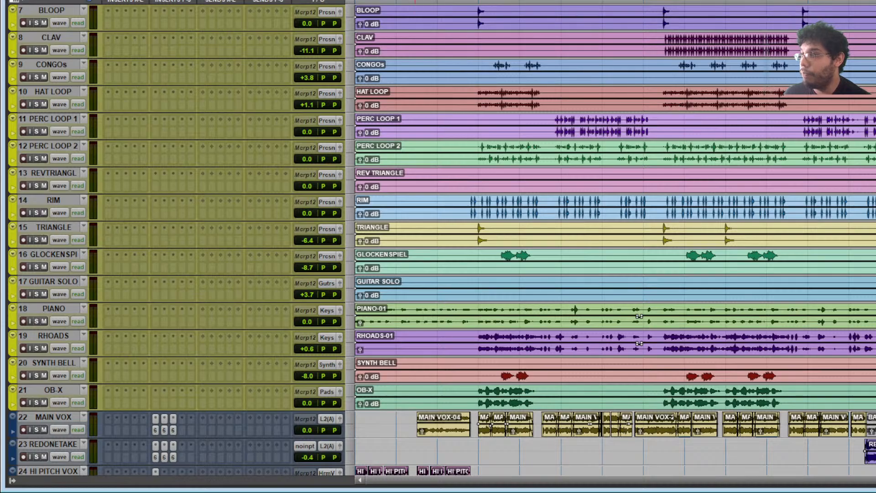
drag(478, 1, 539, 1)
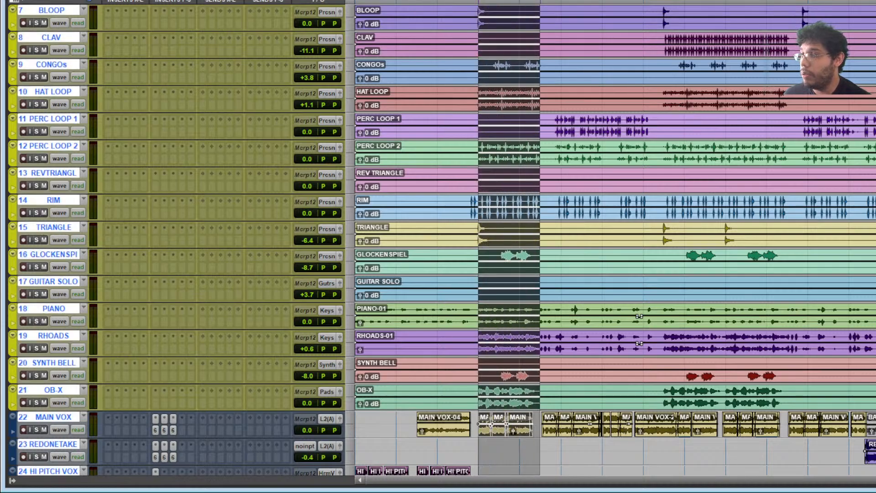
key(space)
- Reselect the tracks from Bass down to BackgrondVcls
scroll(290, 185, down, 10)
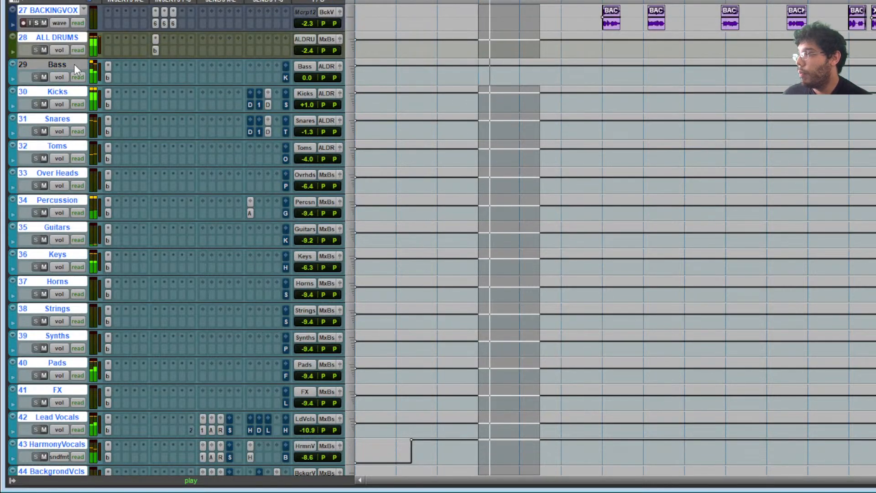
click(74, 64)
scroll(60, 453, down, 3)
shift+click(76, 385)
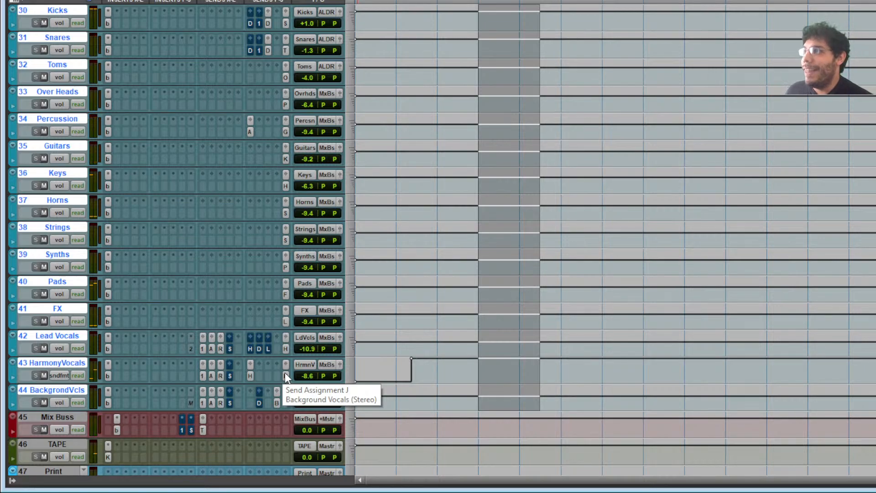
scroll(284, 372, up, 1)
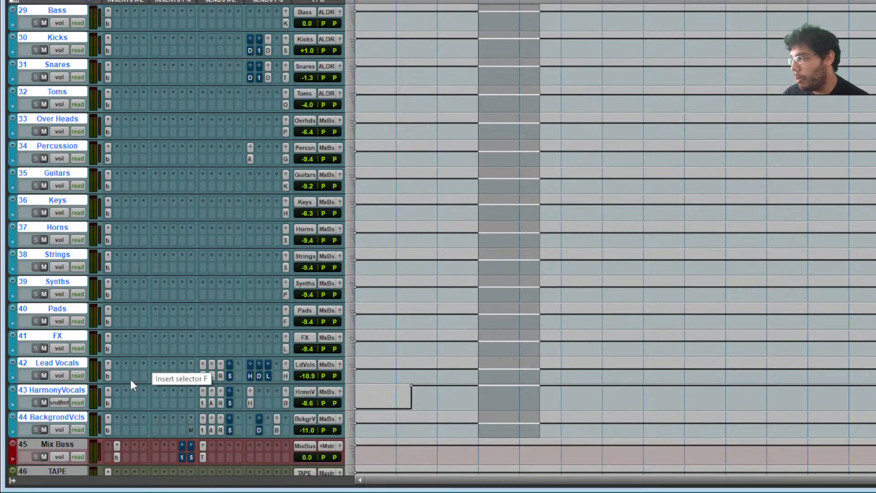
click(56, 335)
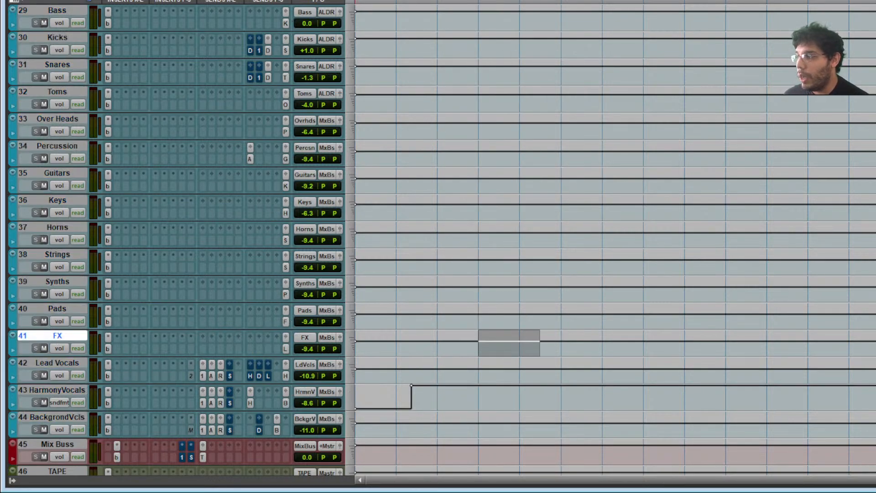
scroll(262, 264, up, 3)
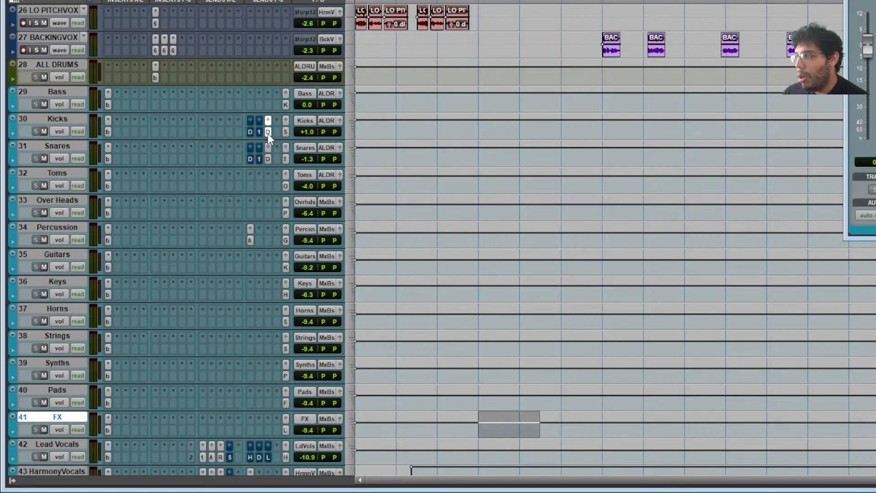
scroll(267, 129, down, 9)
scroll(267, 129, down, 5)
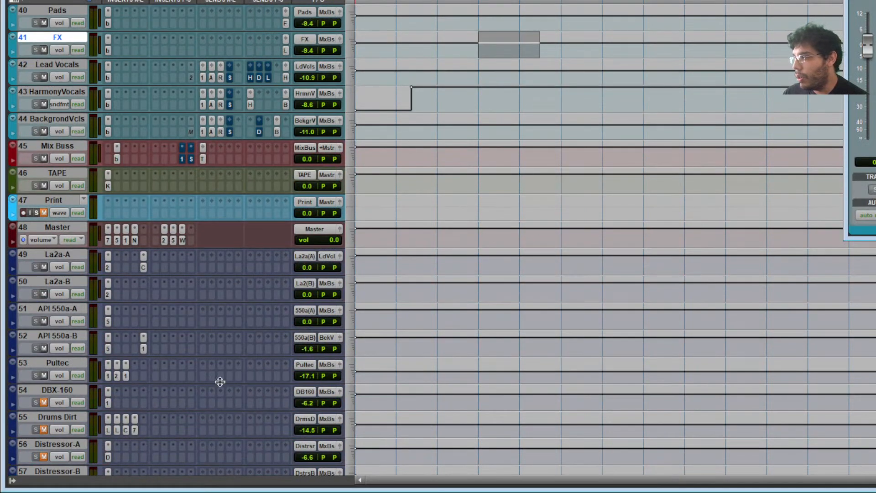
scroll(114, 429, down, 3)
click(108, 402)
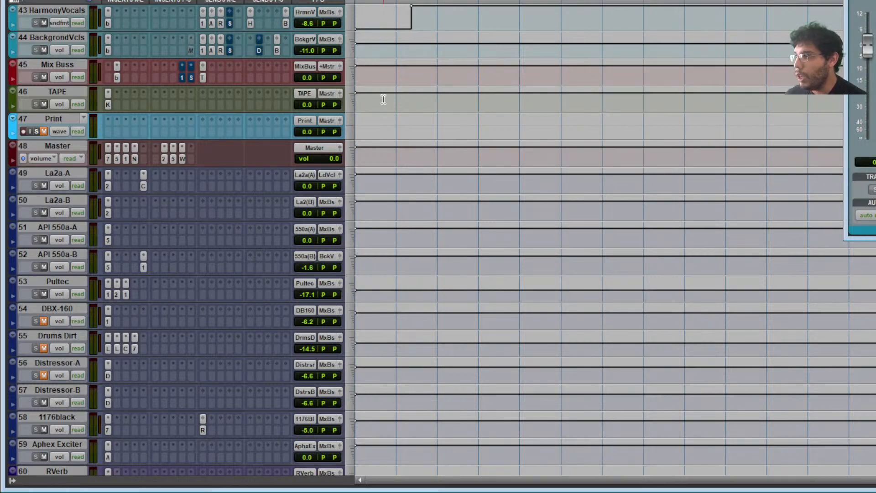
scroll(381, 98, up, 13)
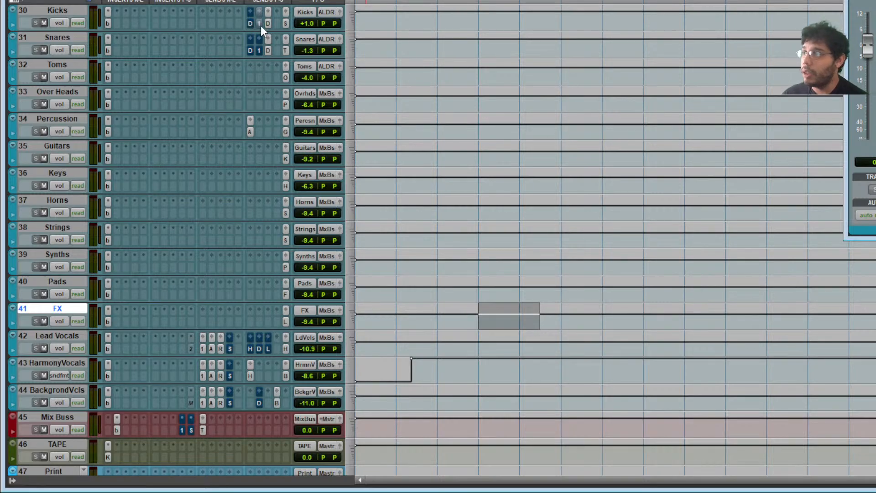
scroll(223, 135, down, 14)
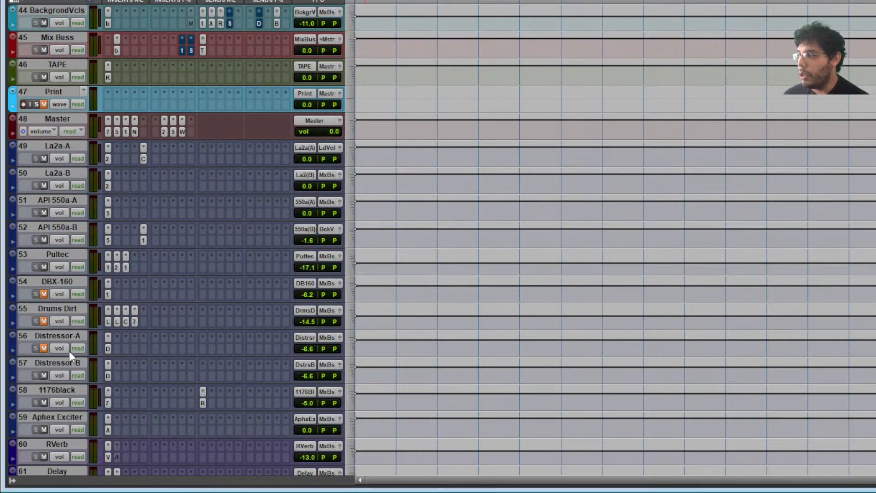
click(59, 310)
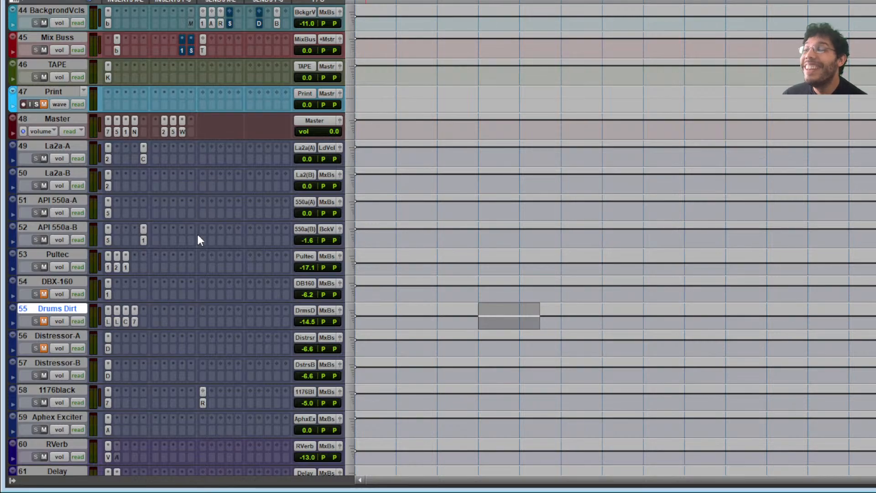
- Move ALL DRUMS below Over Heads and open its bx_masterdesk plugin, shifting the window left
scroll(198, 234, up, 5)
scroll(198, 240, up, 2)
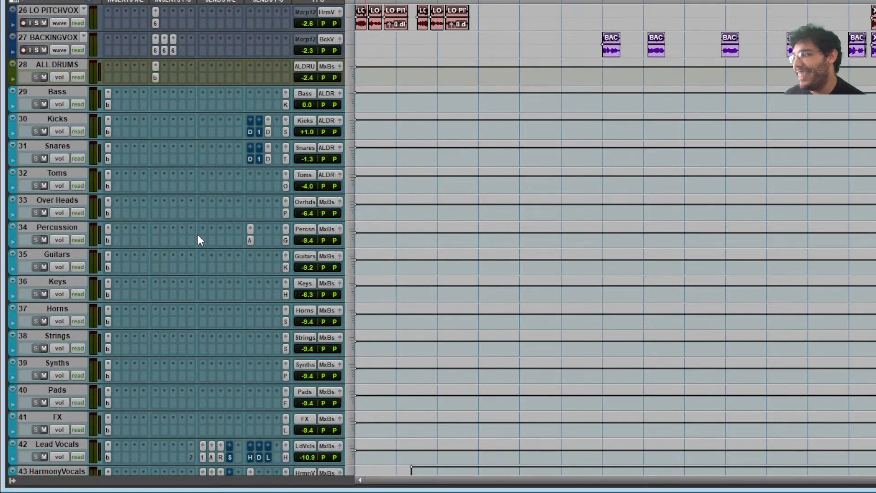
click(52, 64)
mouse_move(73, 210)
mouse_down()
mouse_move(65, 183)
mouse_move(69, 208)
mouse_up()
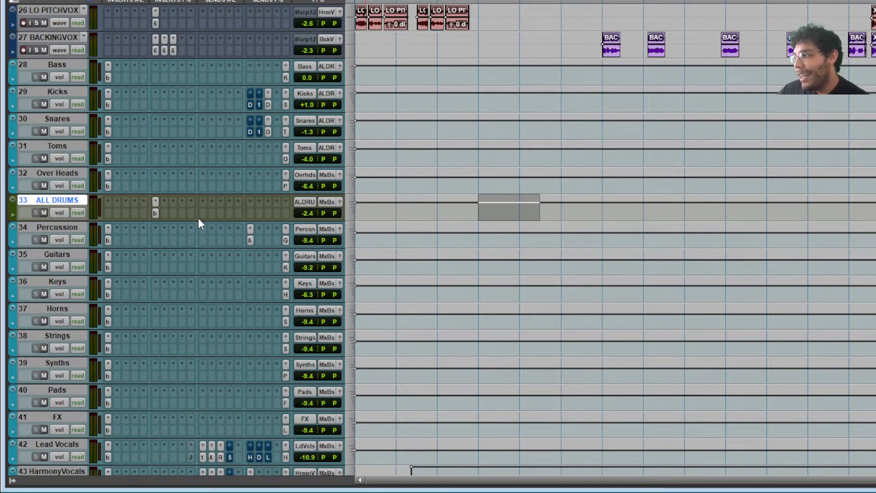
click(155, 213)
drag(739, 0, 516, 19)
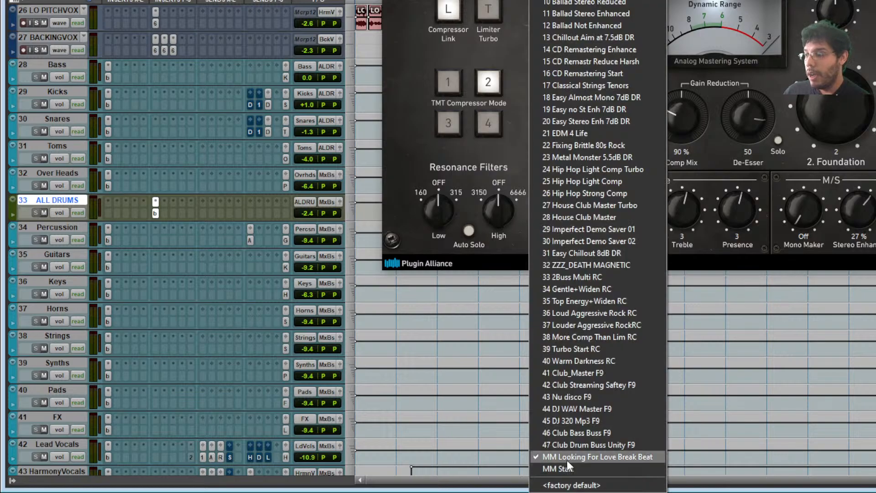
- Apply the stored bx_masterdesk settings for Volume 0.0 dB and Mid 4, bringing the window fully into view
click(606, 458)
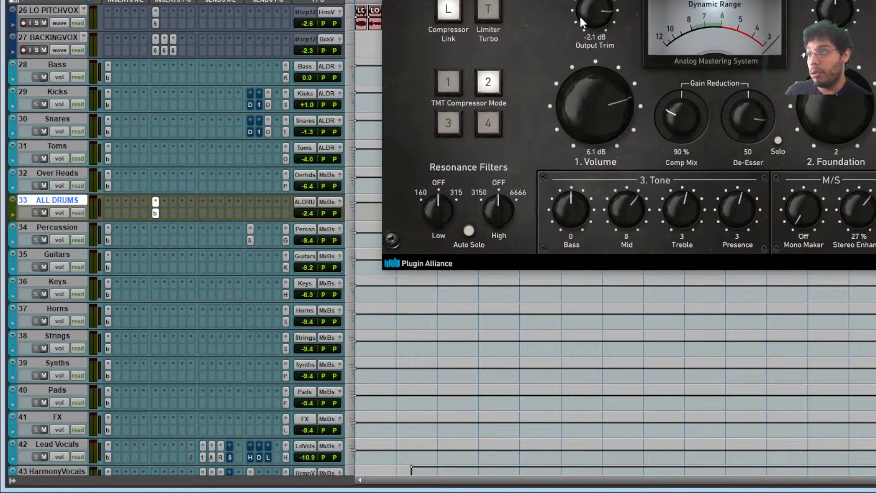
click(540, 0)
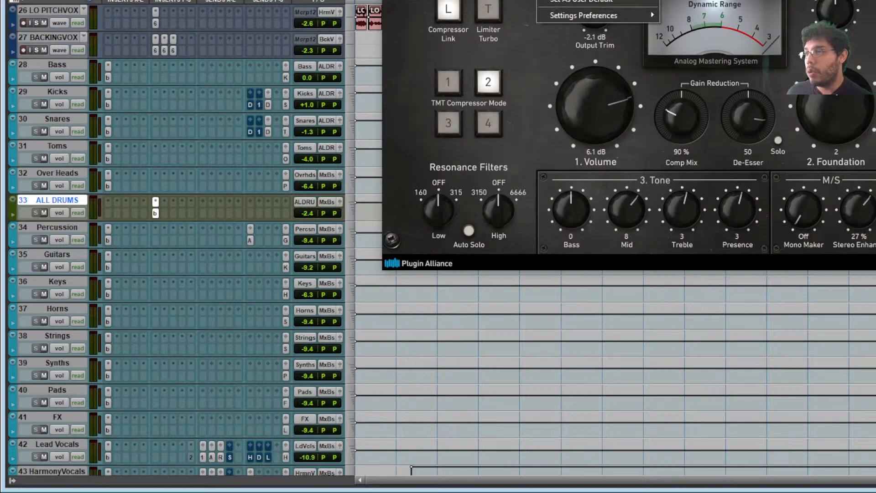
click(575, 0)
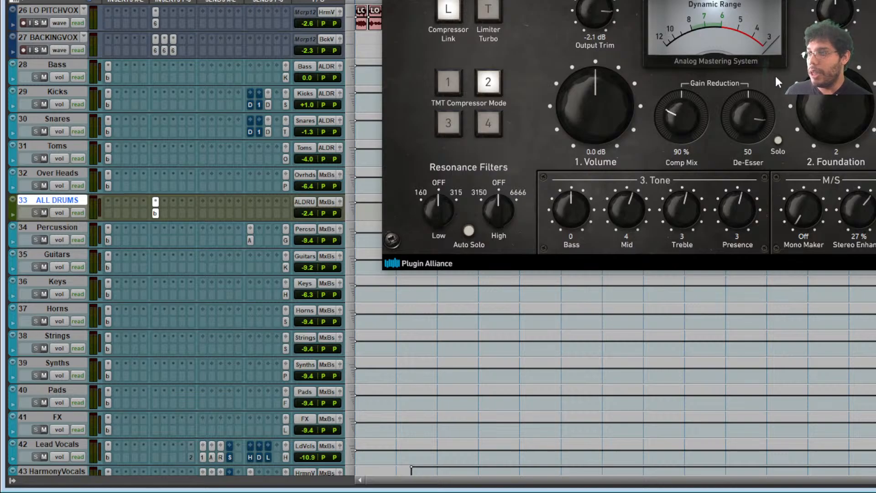
drag(712, 1, 717, 13)
drag(581, 0, 677, 52)
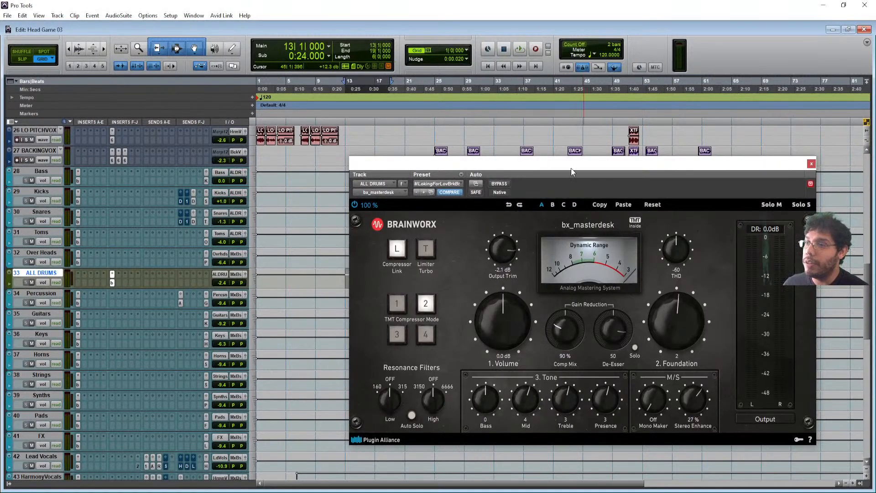
- Play the session to hear the drums through bx_masterdesk, moving its window up and left
drag(568, 175, 449, 142)
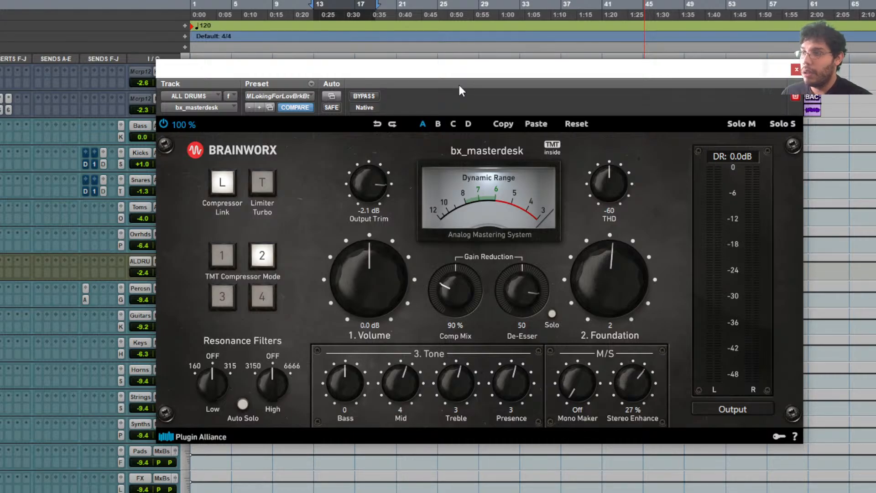
key(space)
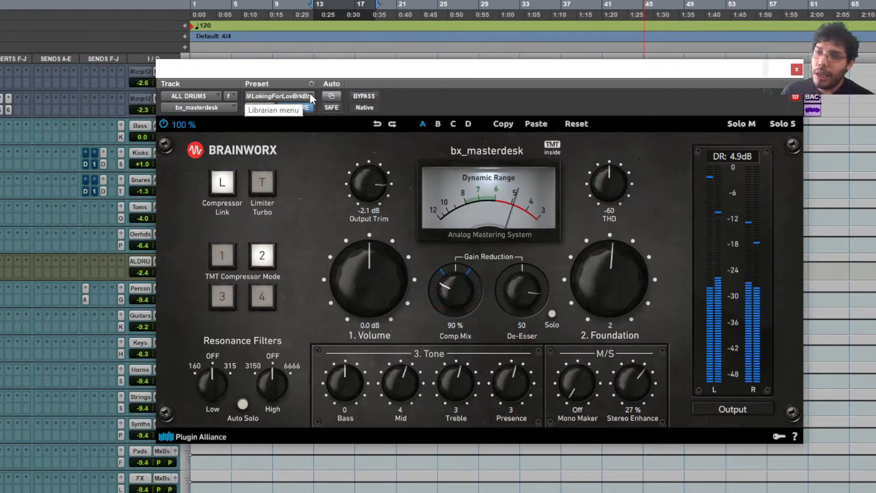
drag(398, 89, 366, 58)
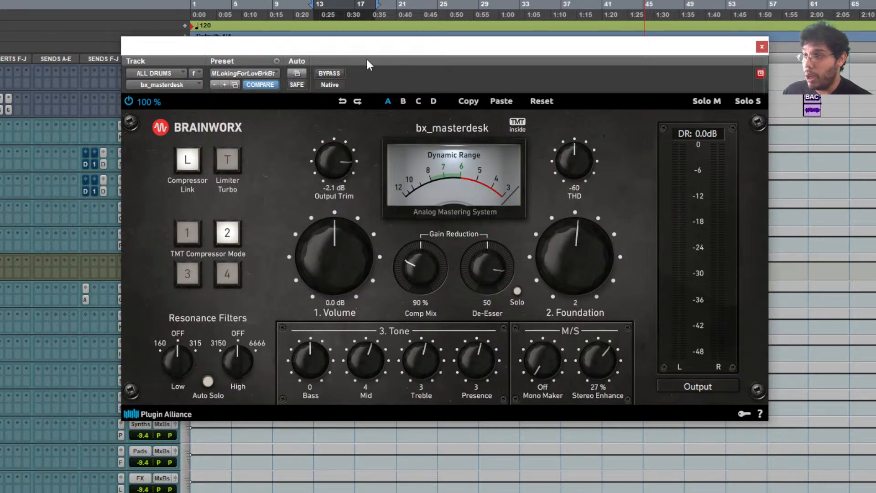
- Copy the current settings, audition the preset (Volume 6.1 dB, Mid 8), then paste the copied settings back
click(277, 61)
click(326, 91)
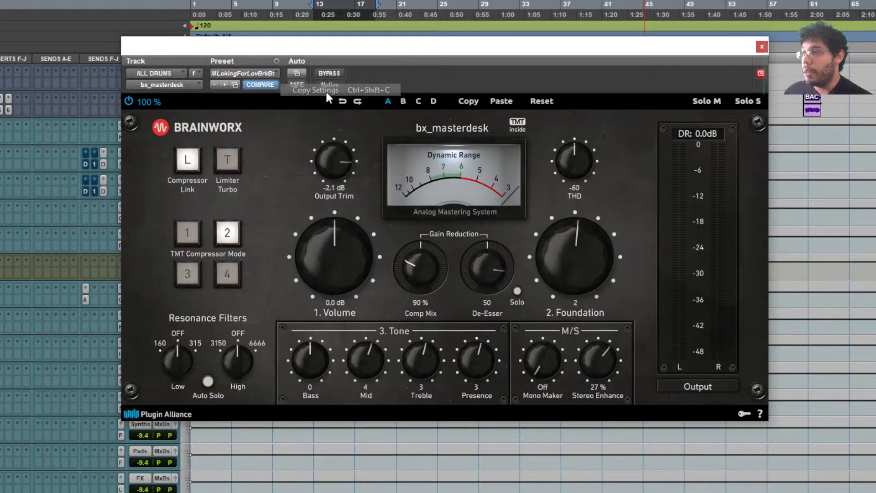
click(269, 73)
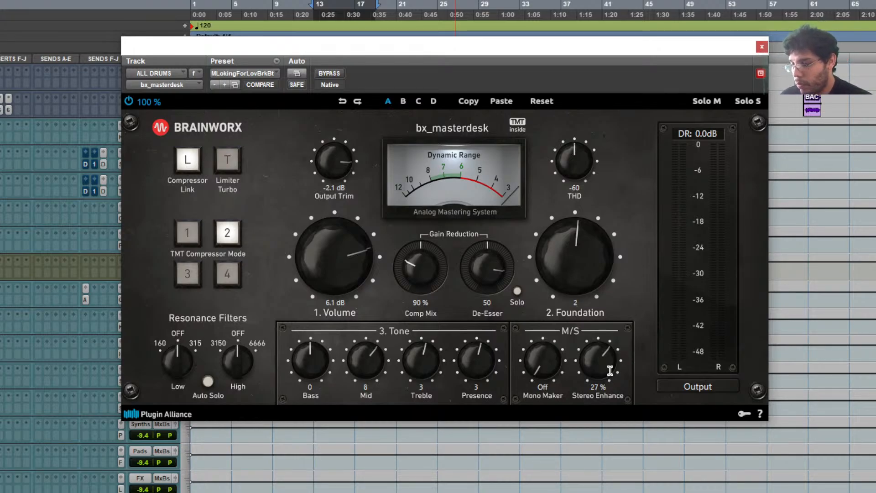
key(space)
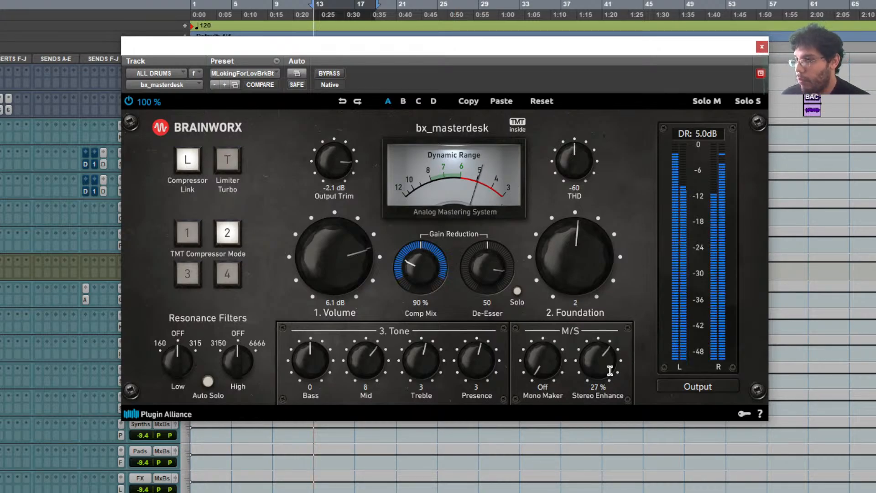
click(276, 68)
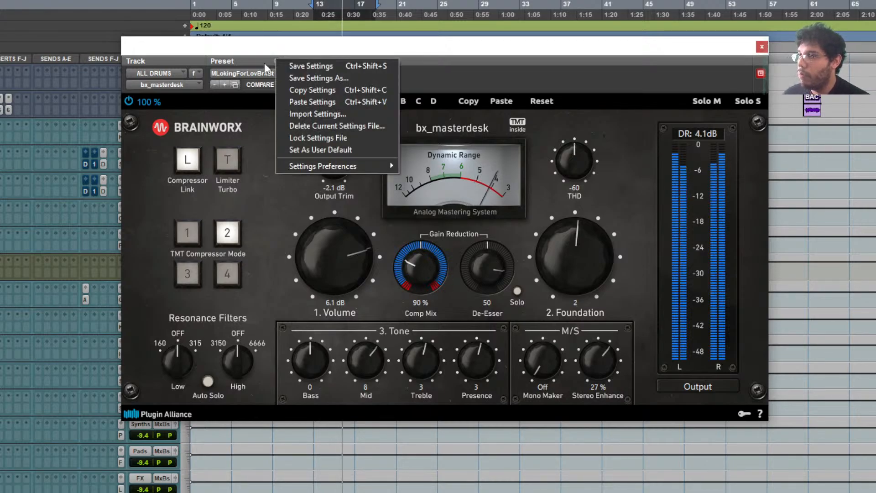
click(320, 101)
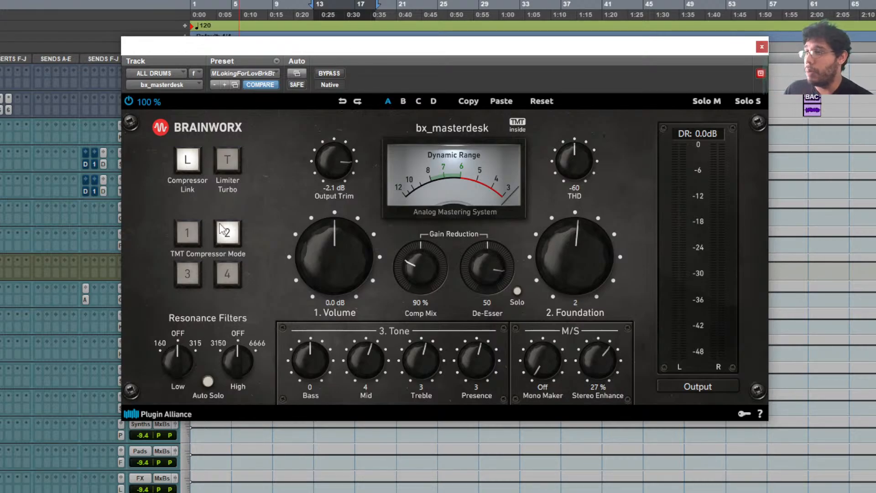
- Click through the Toms, Snares, Kicks, Bass and ALL DRUMS tracks, then close bx_masterdesk and scroll down to Mix Buss
drag(335, 53, 494, 63)
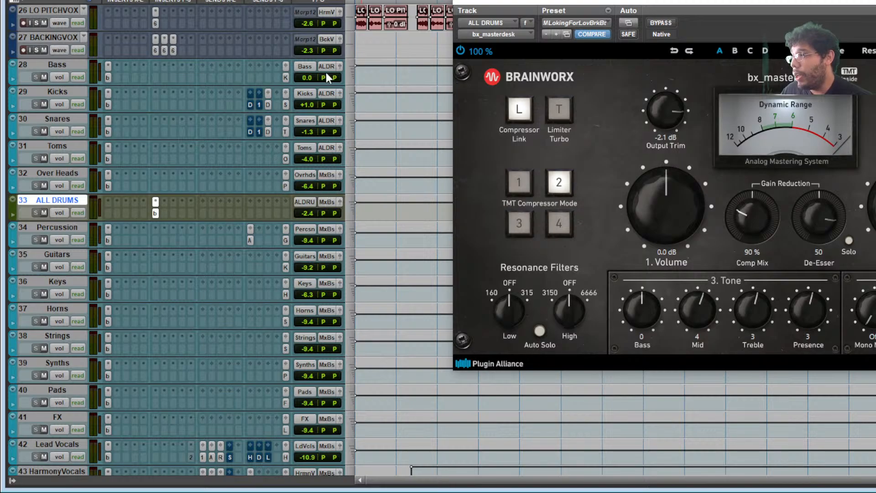
click(48, 146)
click(65, 128)
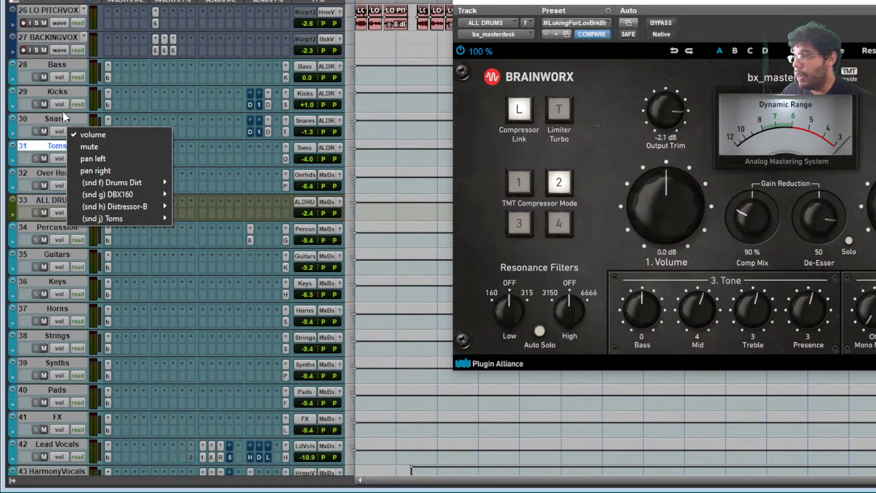
click(62, 93)
click(70, 66)
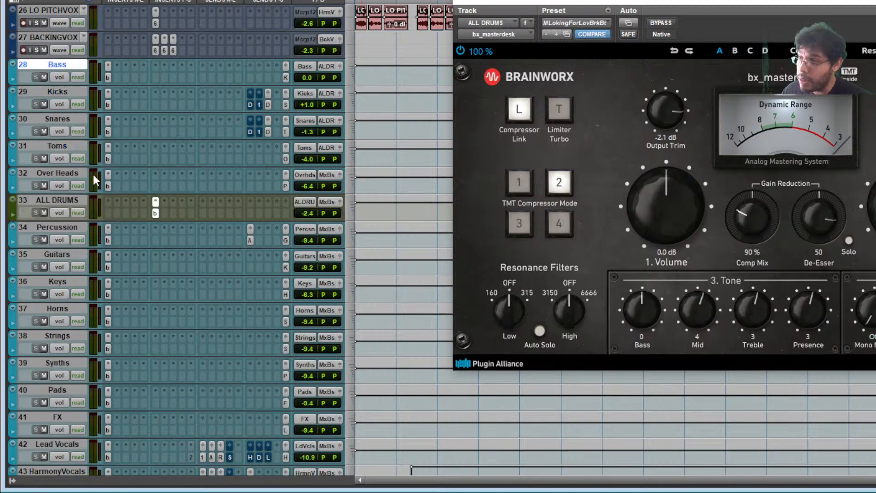
click(65, 213)
click(62, 200)
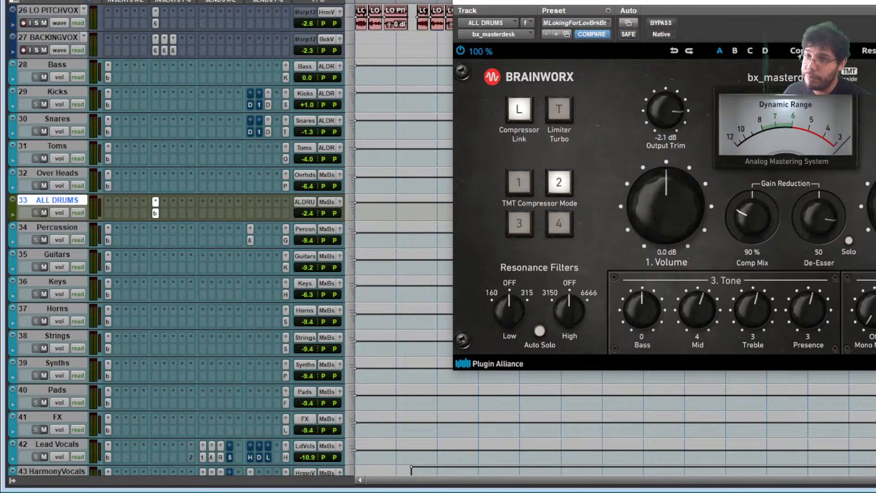
key(ctrl+w)
scroll(424, 163, down, 4)
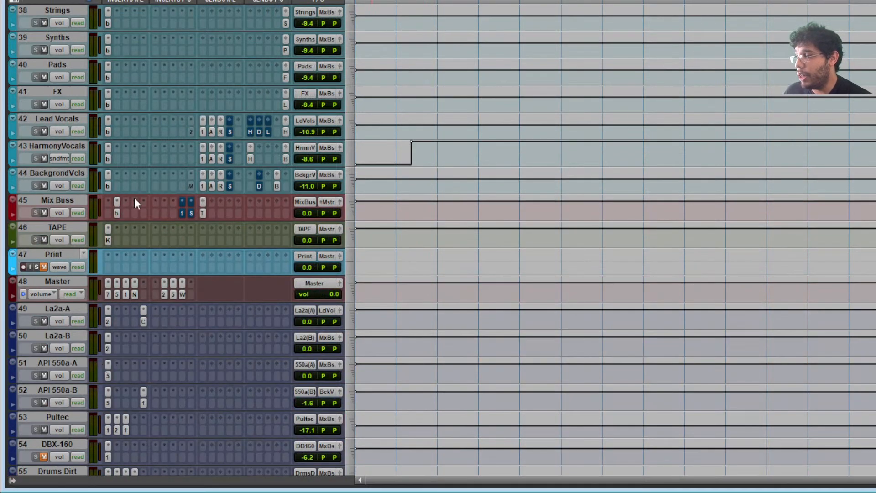
- Open the Mix Buss bx_townhouse compressor on MM Master Start and move its window to the screen top
click(116, 213)
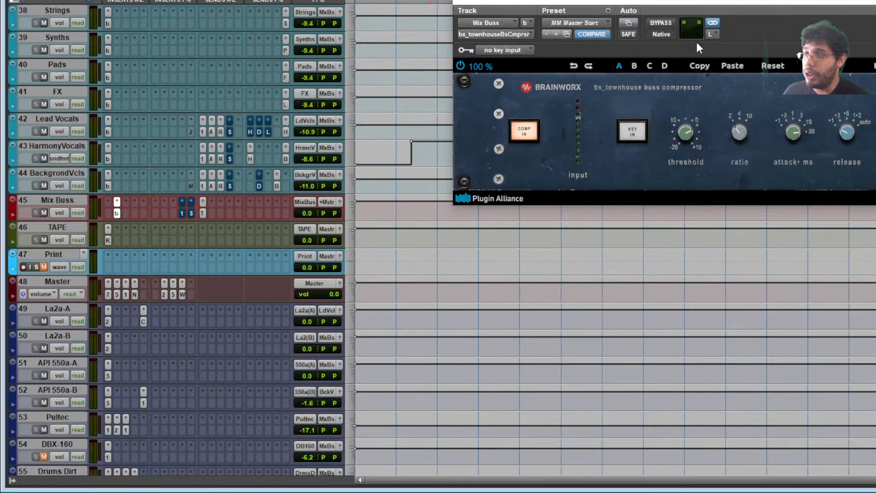
drag(624, 0, 433, 85)
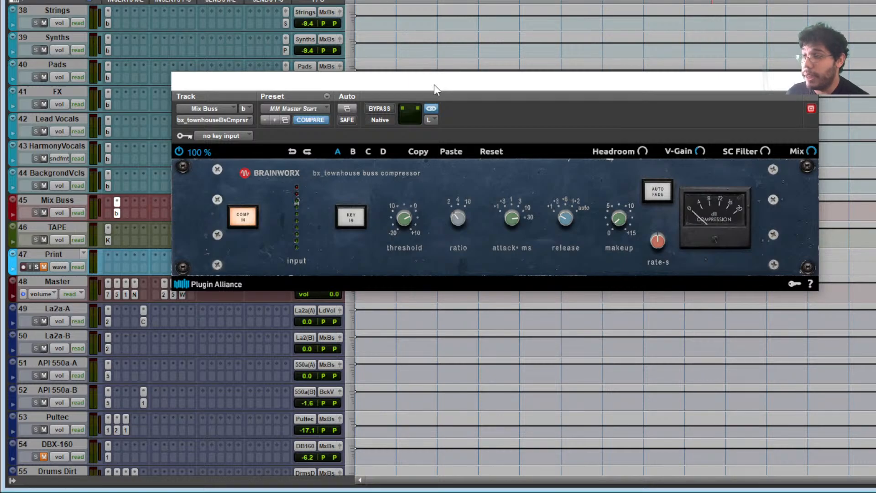
drag(434, 84, 441, 20)
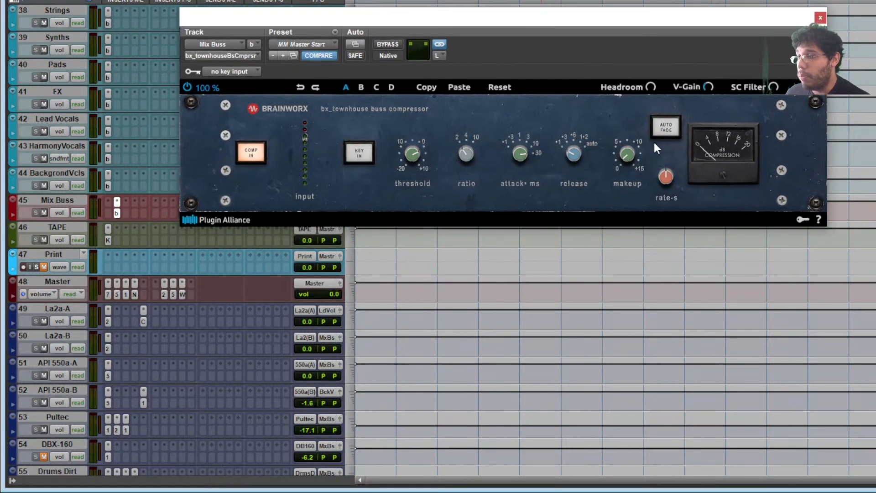
scroll(145, 146, up, 10)
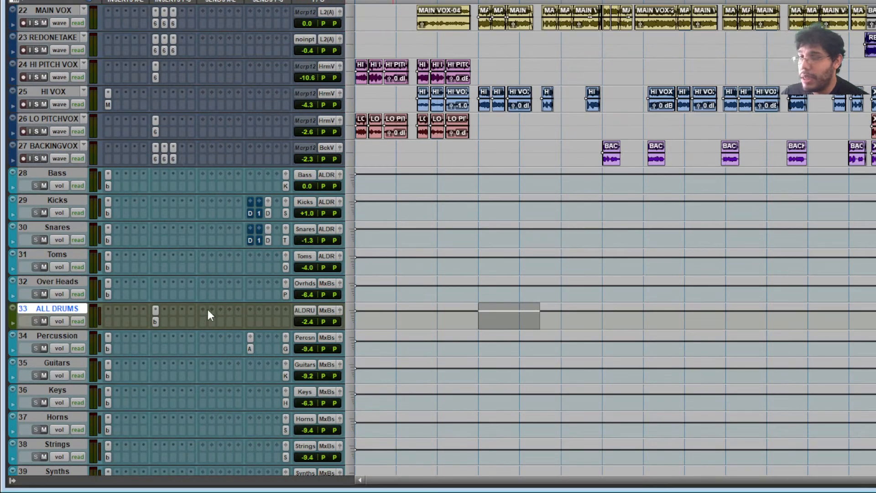
- Scroll through the original tracks and select Bass.1, KICK and GLOCKENSPIEL to check their routing
scroll(207, 309, up, 12)
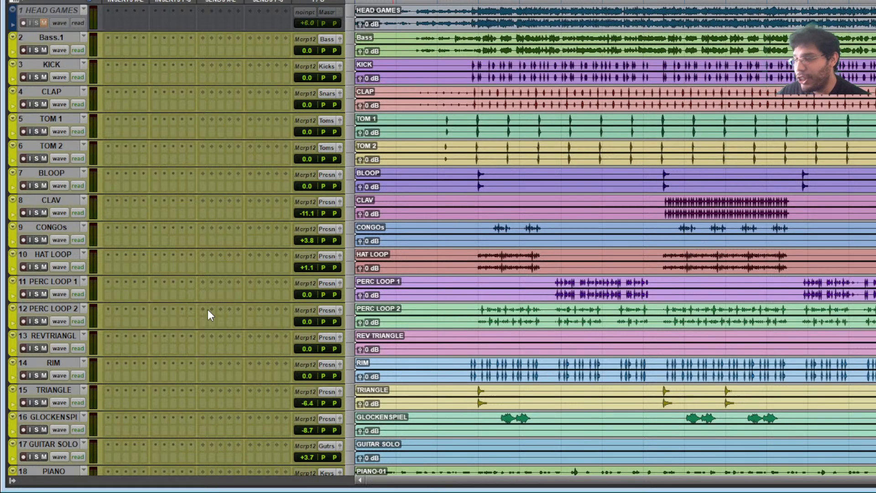
scroll(207, 308, down, 1)
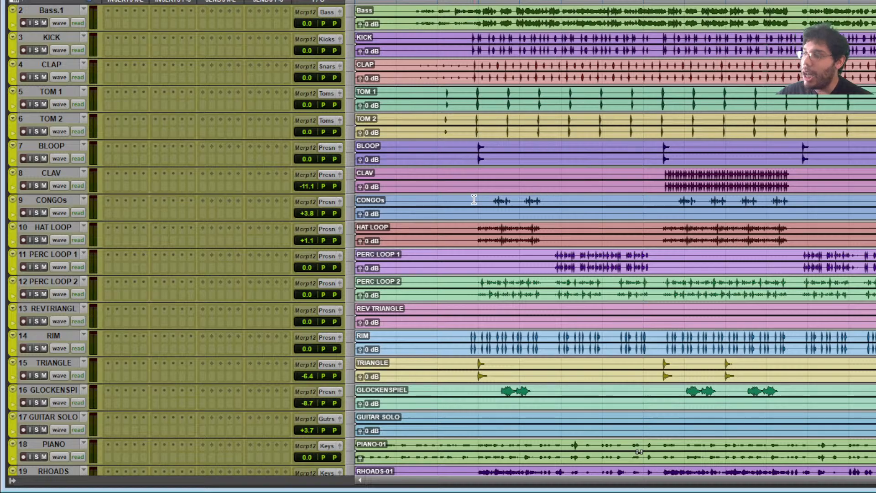
scroll(473, 200, up, 1)
click(443, 57)
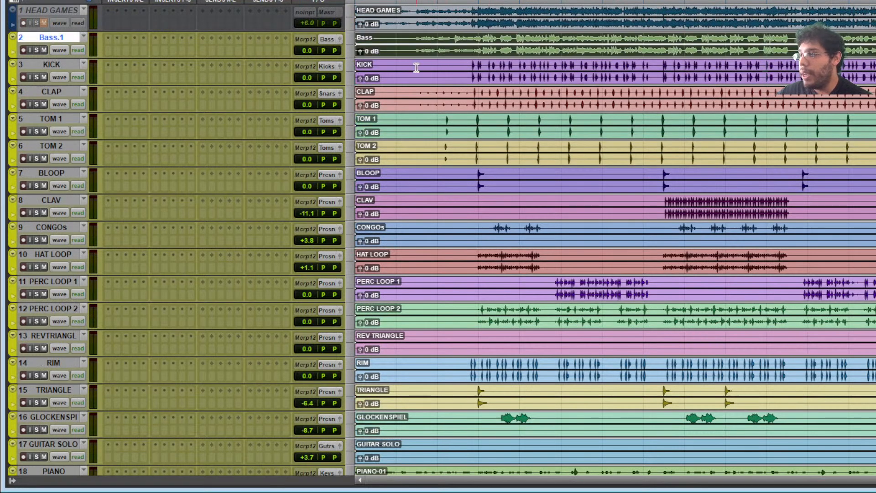
click(412, 83)
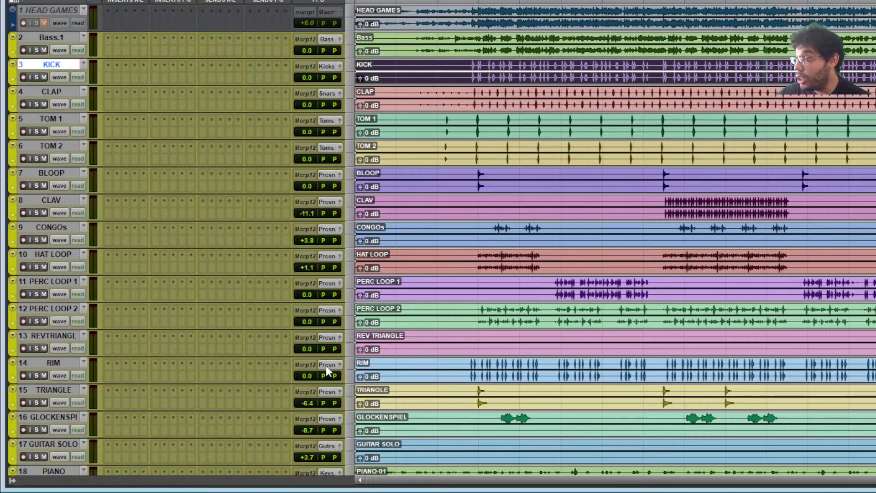
click(56, 416)
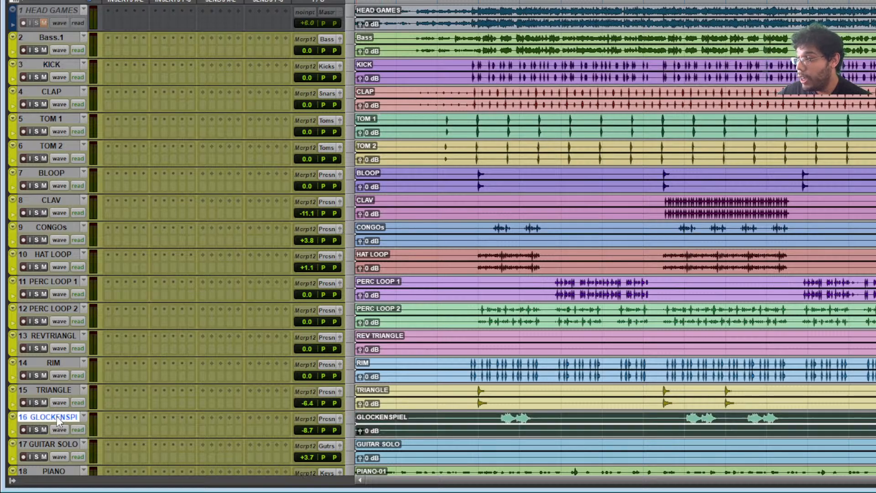
- Select the BLOOP through GLOCKENSPIEL tracks, then return to the top and select Bass.1
shift+click(64, 175)
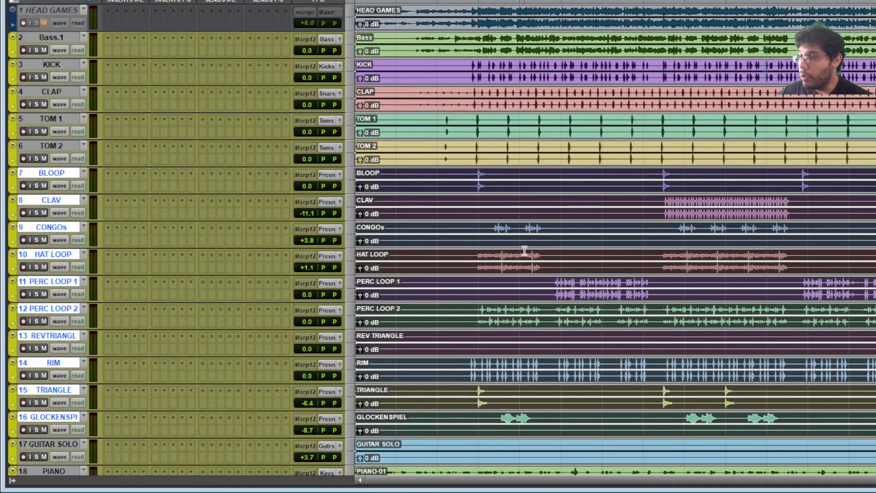
scroll(322, 416, down, 4)
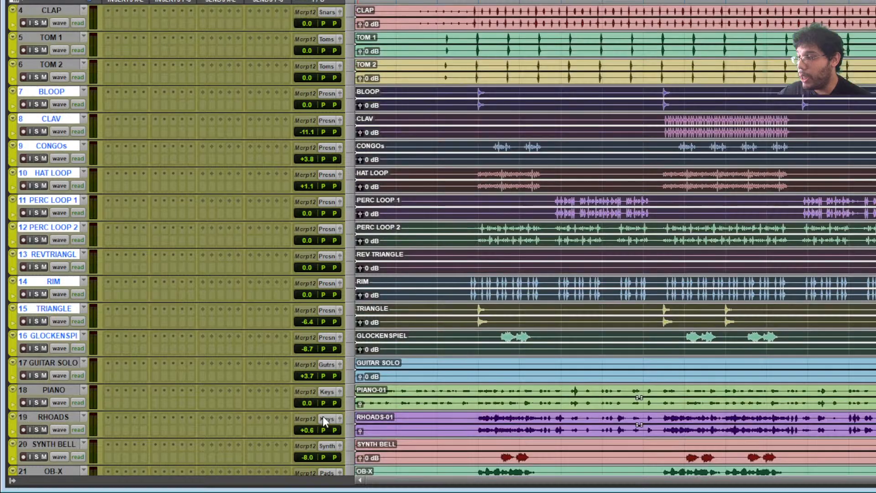
scroll(395, 356, down, 3)
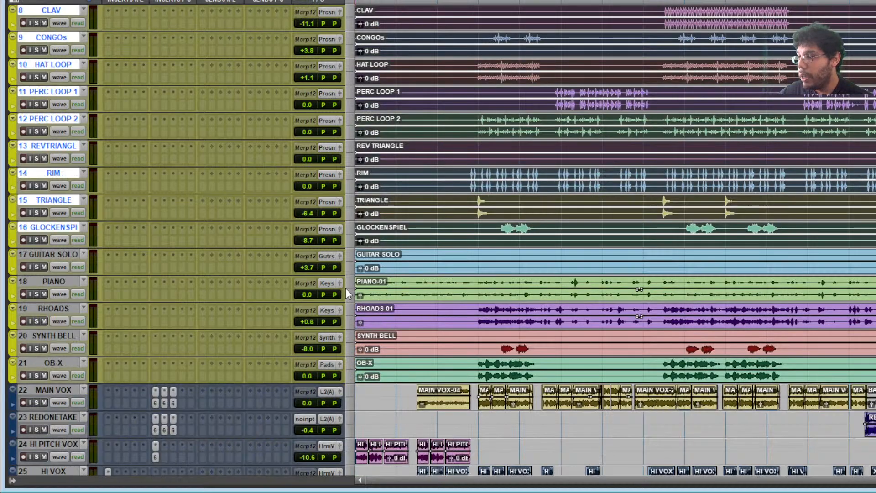
scroll(364, 387, down, 18)
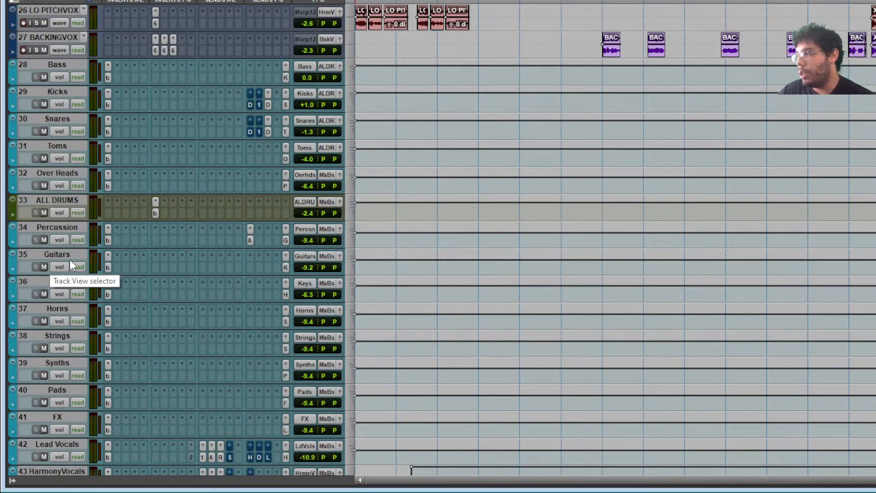
scroll(579, 166, up, 10)
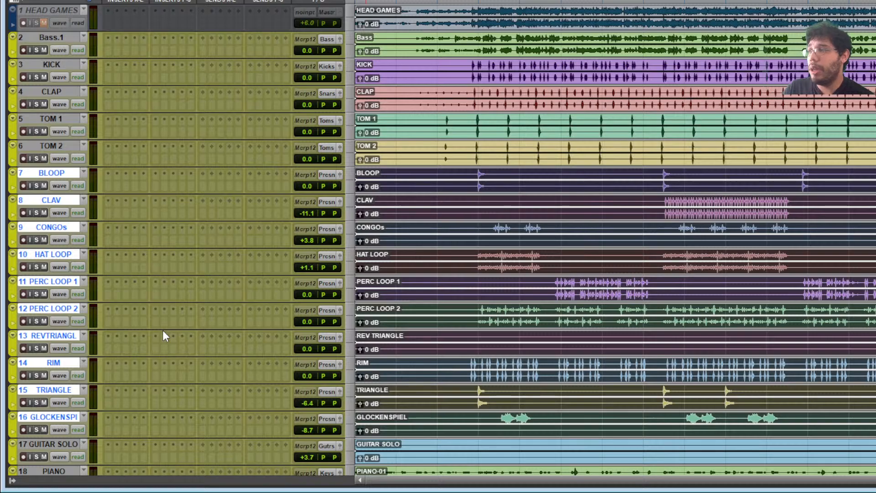
click(52, 35)
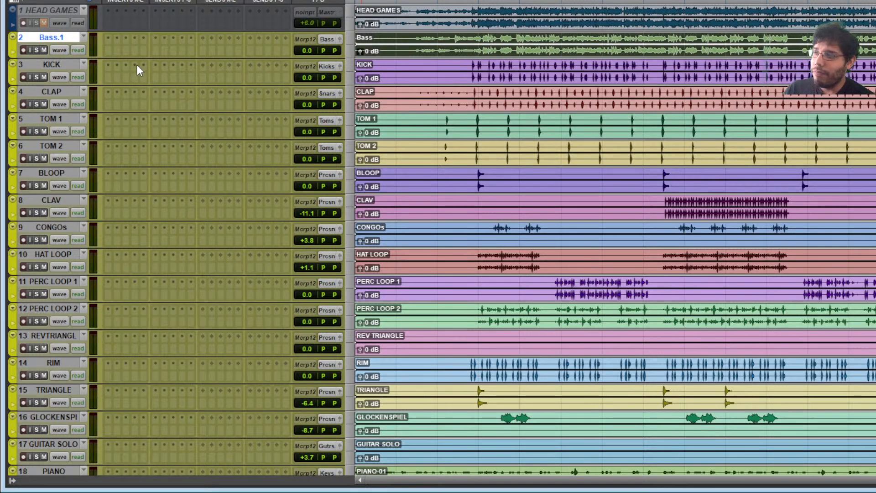
- Browse Bass.1's insert plug-in list and dismiss it without adding anything
click(137, 40)
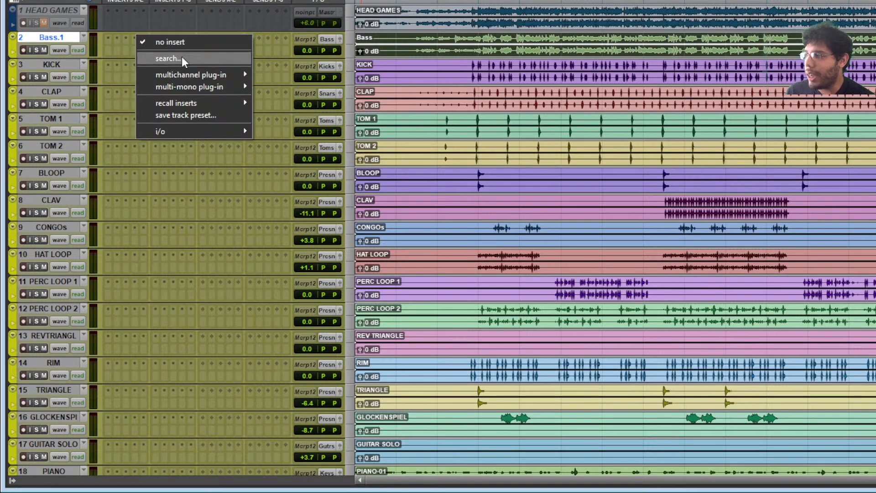
mouse_move(188, 74)
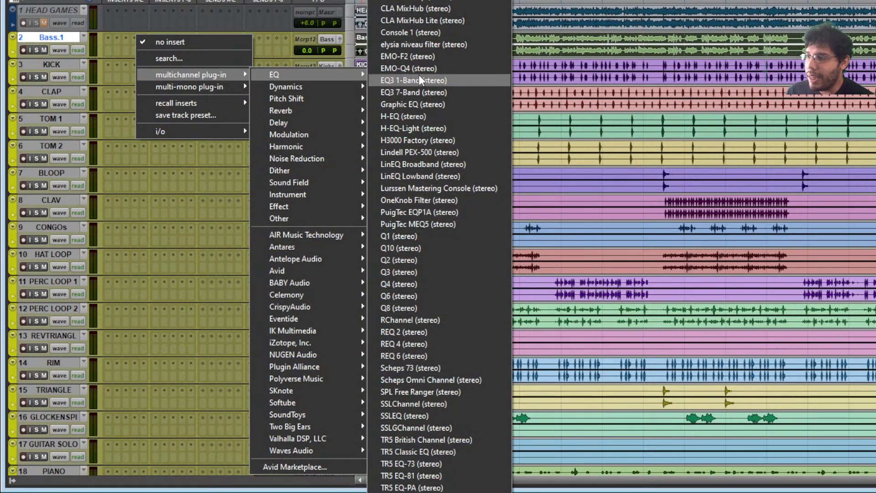
mouse_move(314, 86)
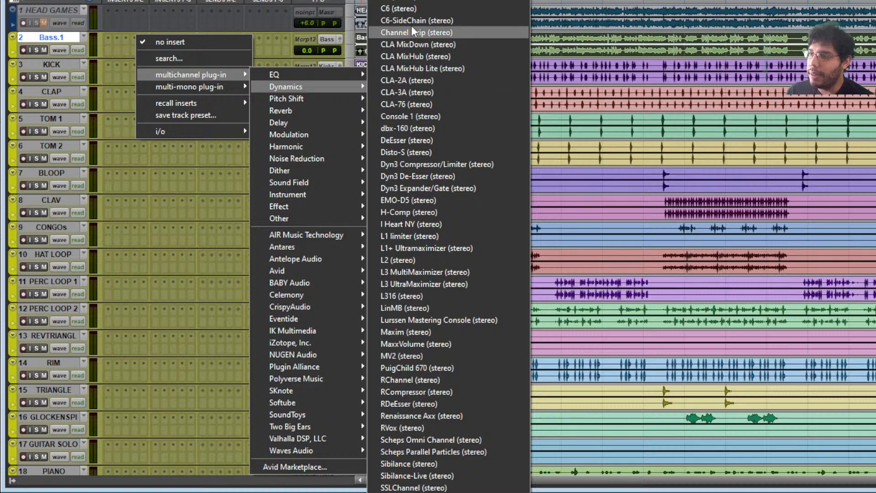
click(59, 37)
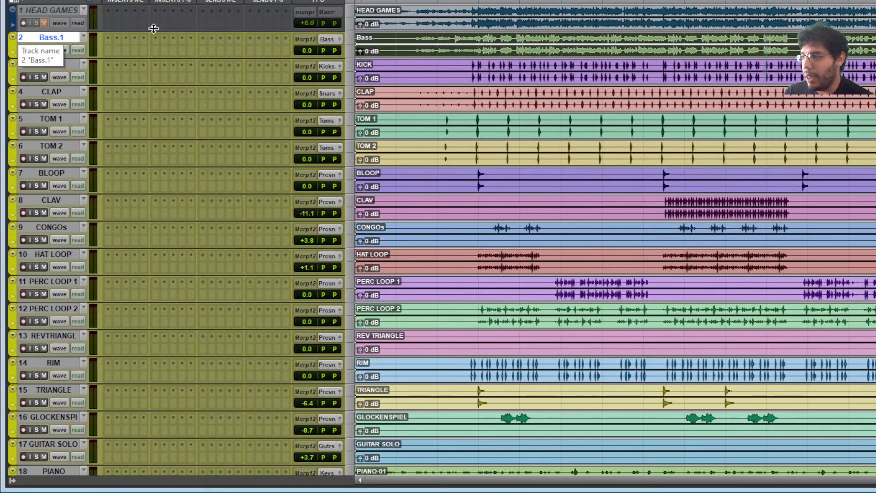
- Open the Bass bus SSL channel strip, the HI VOX pitch plug-in, then the Mix Buss plug-in
scroll(262, 295, down, 5)
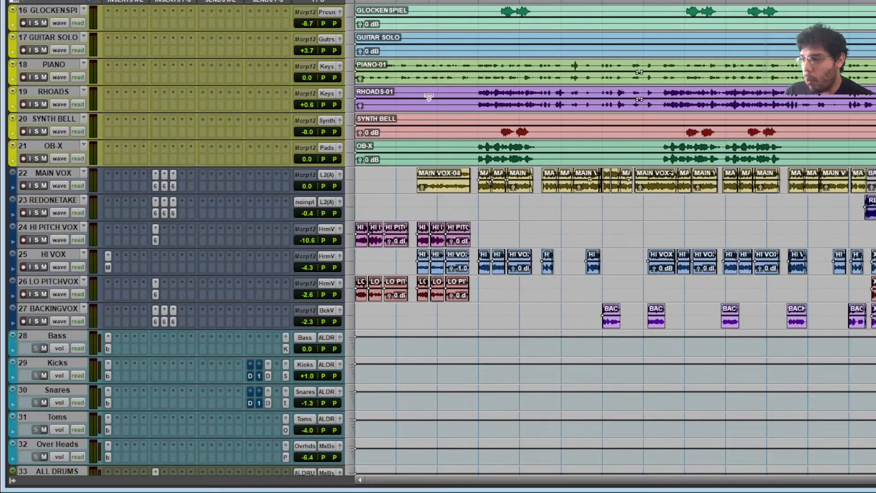
click(107, 349)
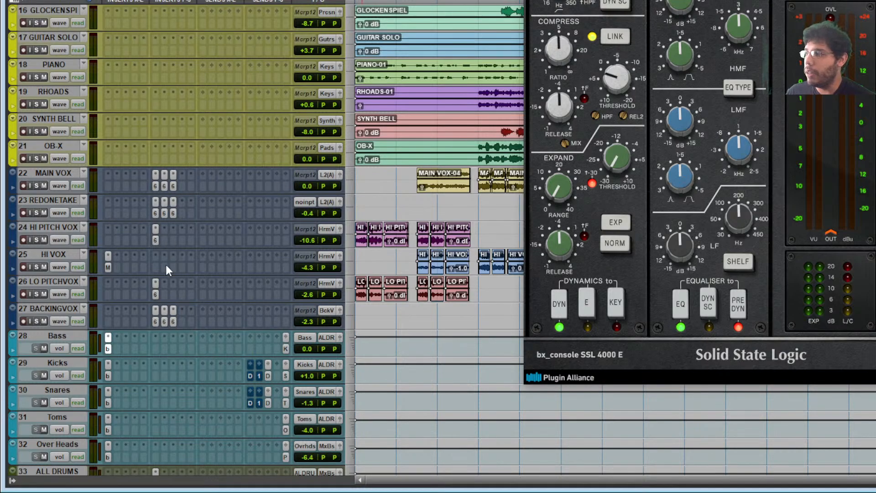
click(109, 267)
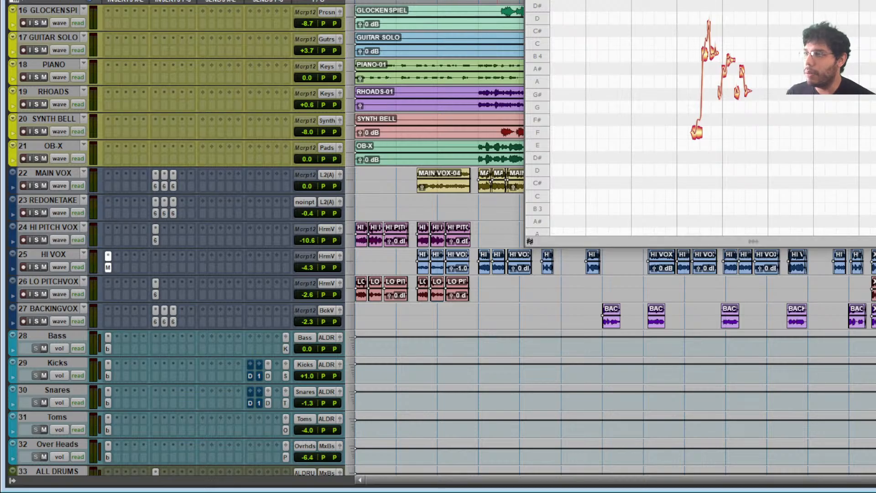
scroll(144, 341, down, 10)
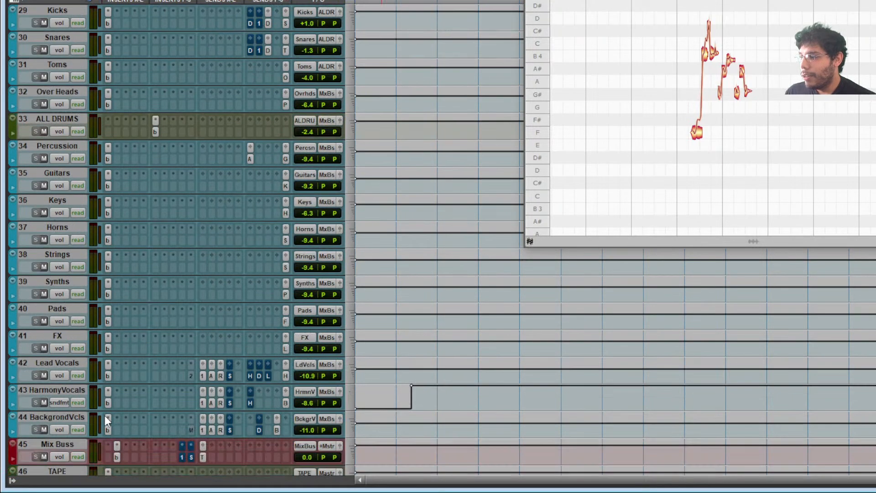
click(119, 375)
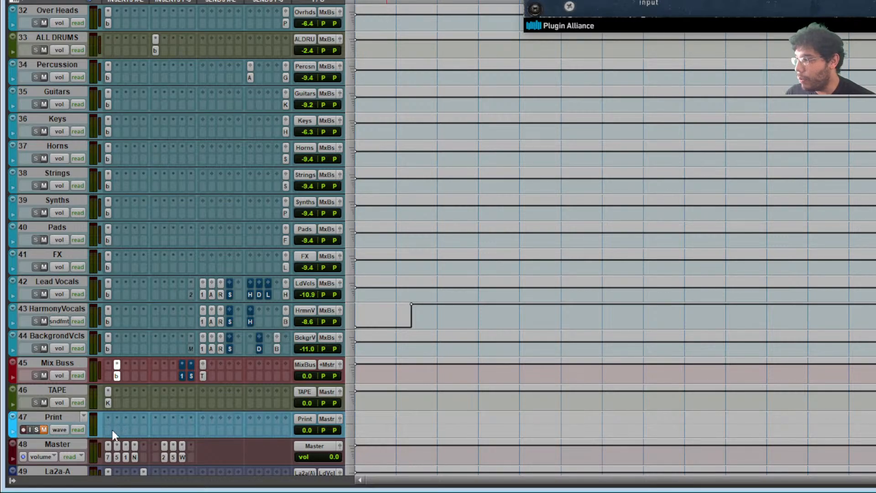
- Inspect the Master bus EQ3 7-Band and compressor windows, then close both
click(108, 456)
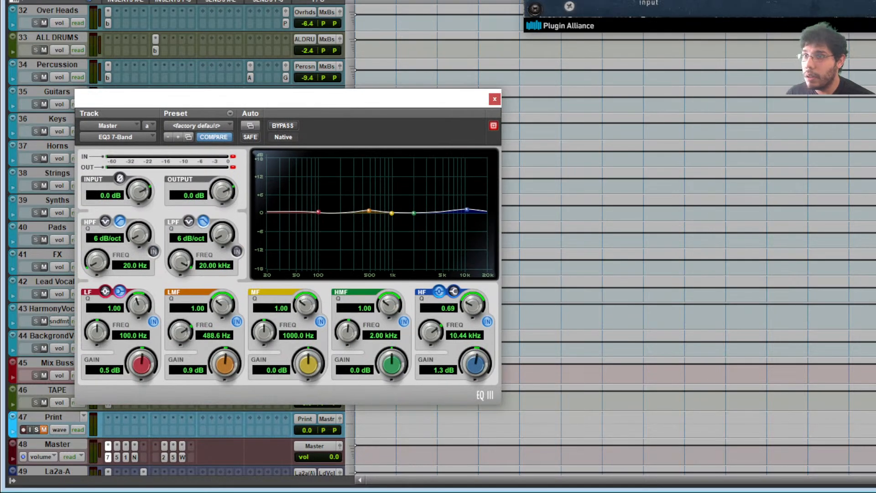
drag(258, 98, 363, 52)
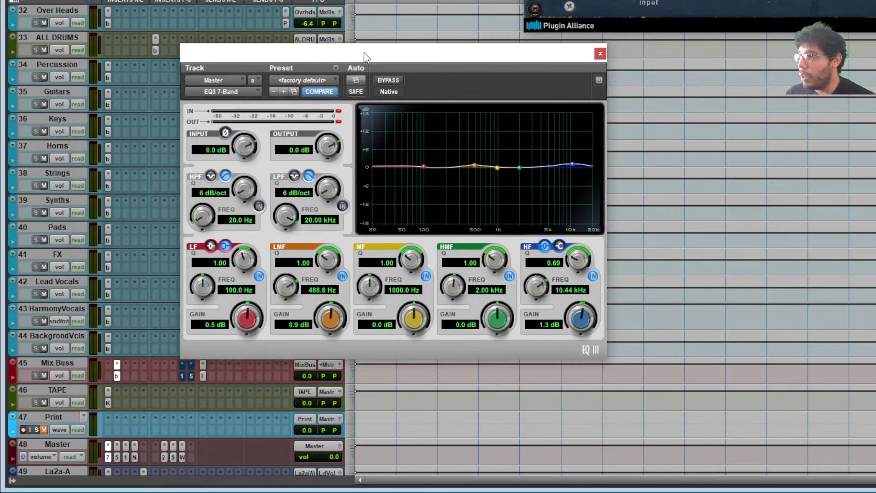
click(115, 457)
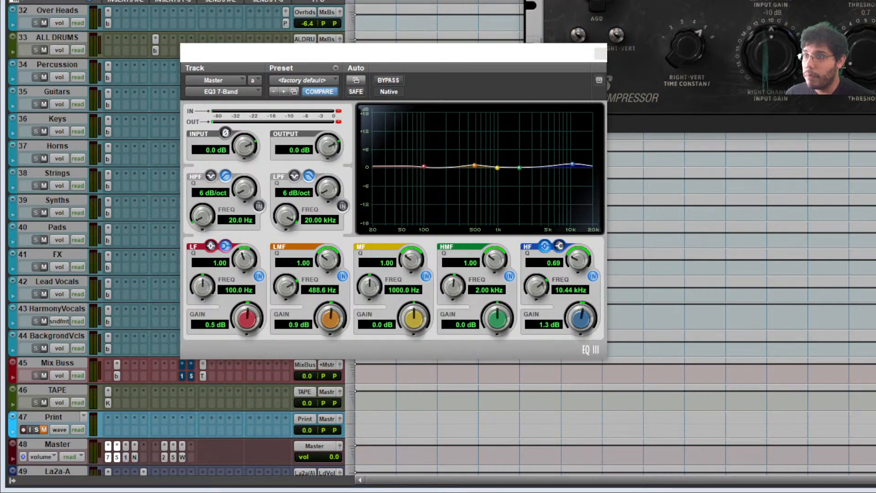
drag(497, 51, 665, 57)
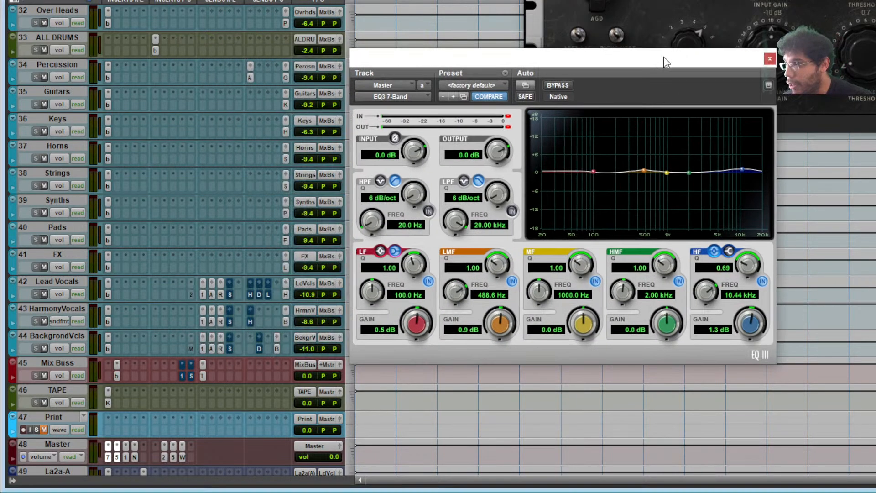
click(118, 456)
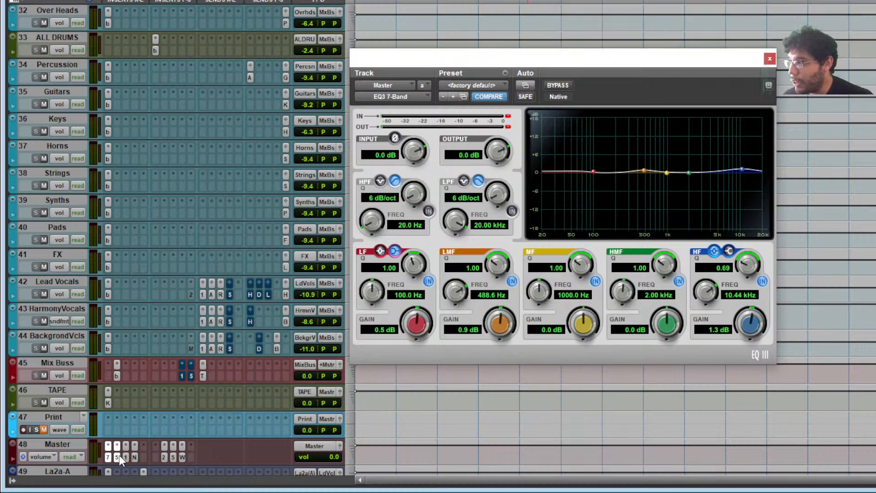
drag(727, 60, 791, 1)
click(833, 1)
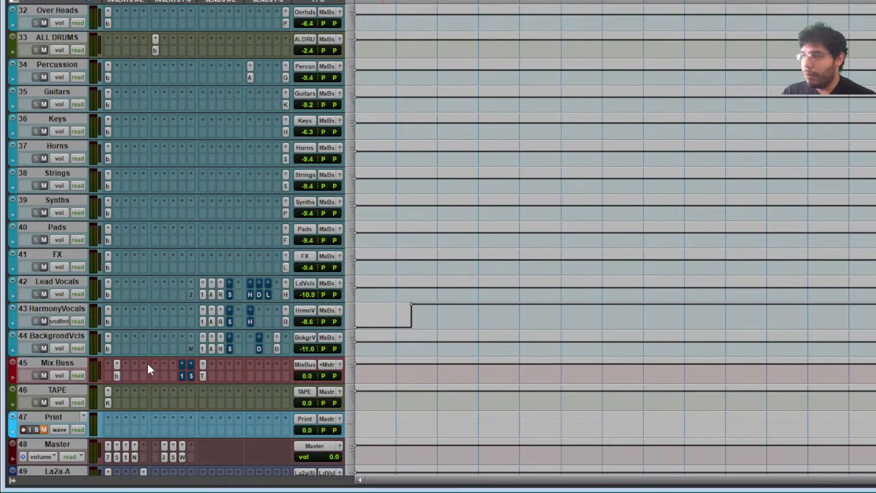
- Open bx_console SSL 4000 E on Pads, Percussion and Lead Vocals, inspecting Lead Vocals' MM Start EQ
click(108, 233)
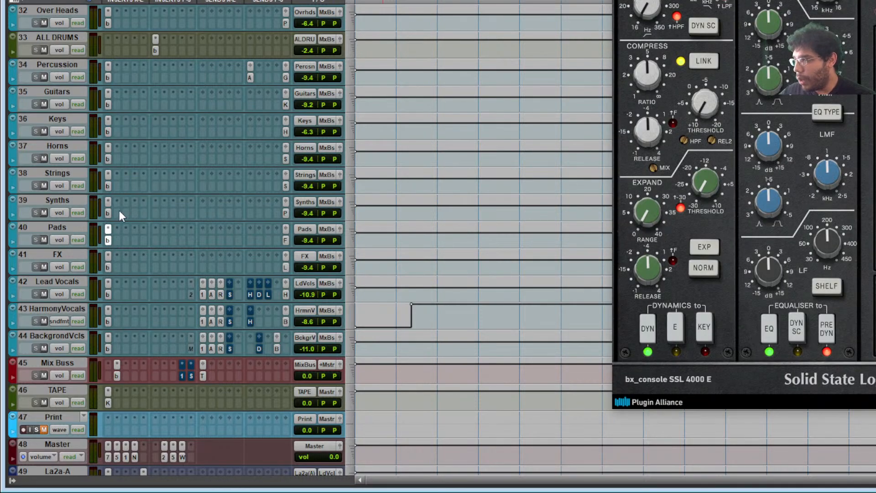
click(108, 67)
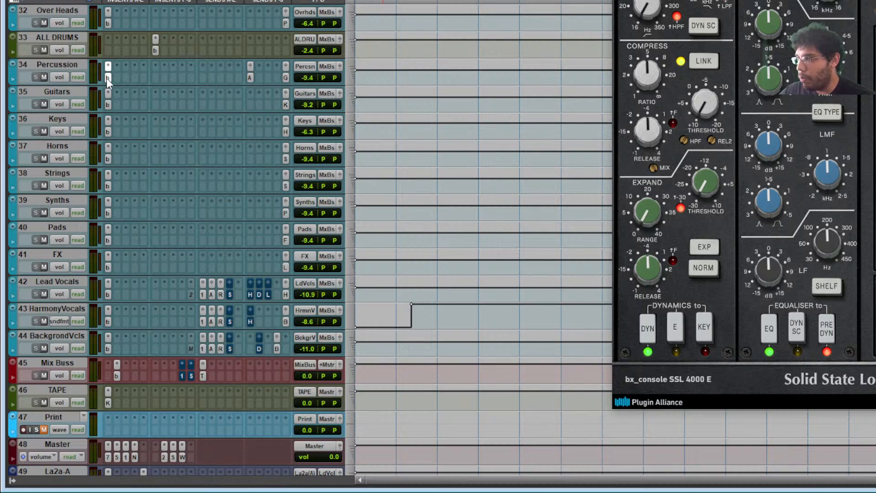
click(108, 294)
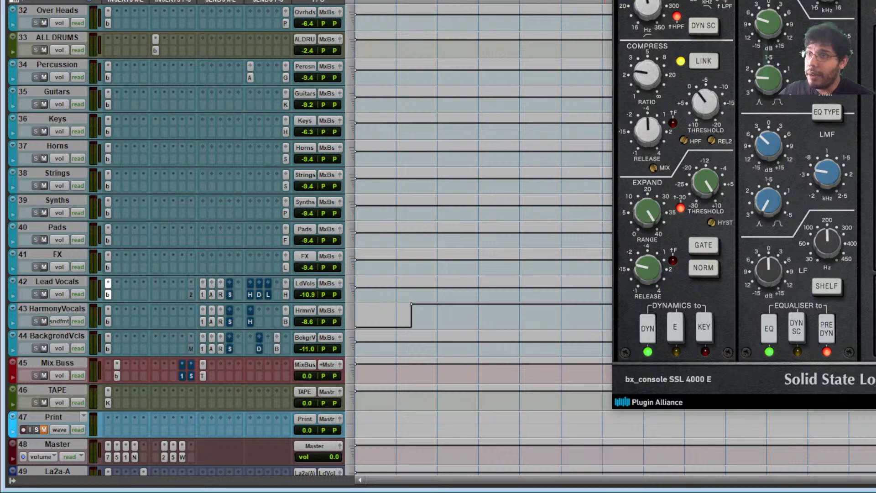
drag(837, 0, 443, 0)
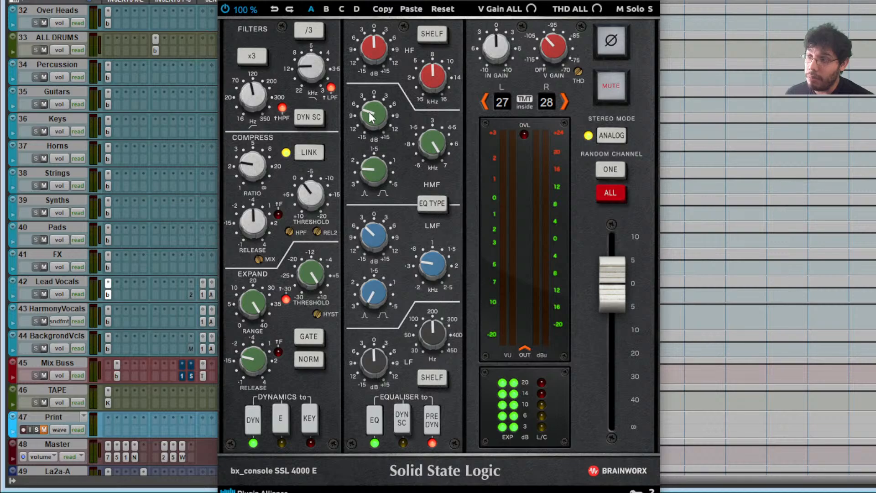
mouse_move(379, 234)
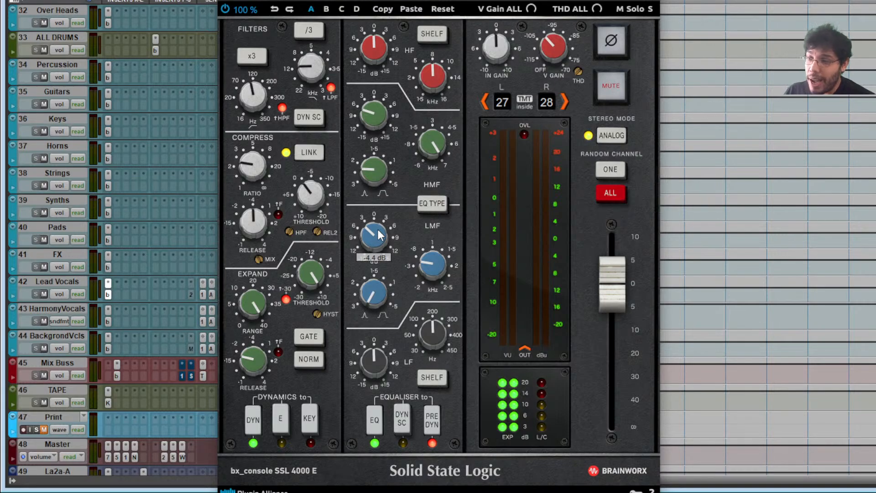
mouse_move(443, 267)
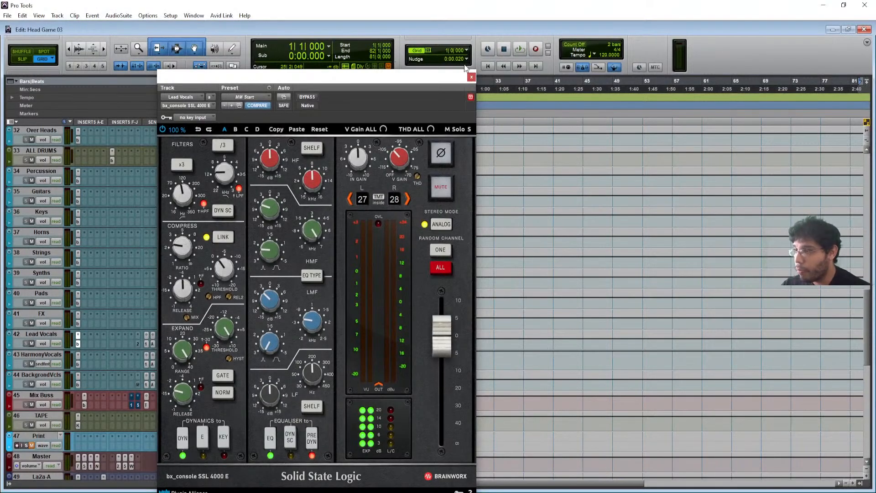
drag(463, 75, 482, 58)
click(490, 62)
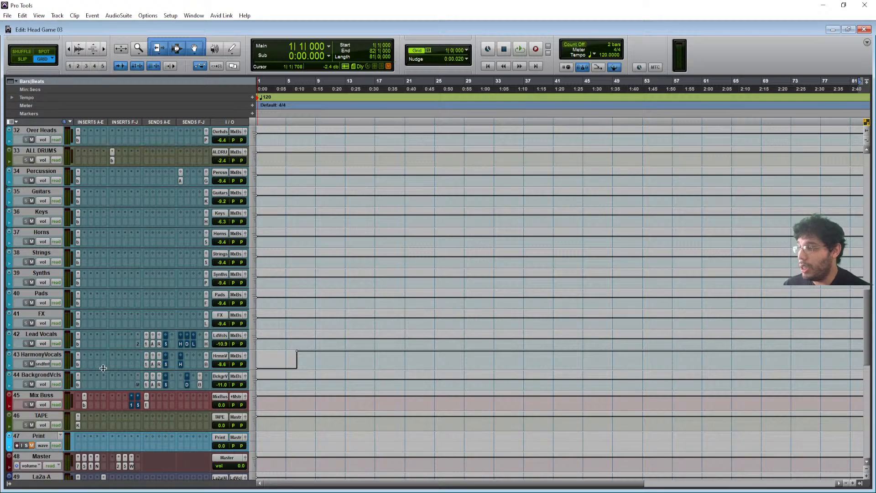
scroll(103, 367, down, 2)
scroll(91, 292, up, 10)
scroll(91, 286, down, 10)
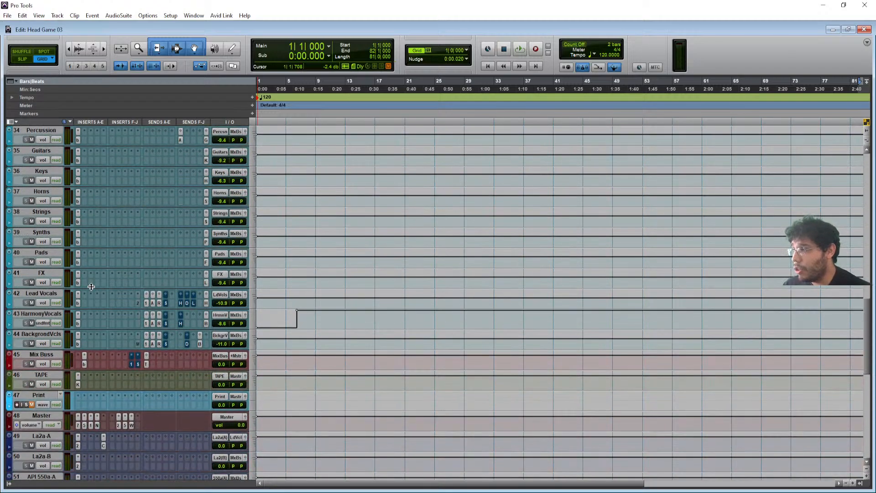
scroll(90, 254, up, 9)
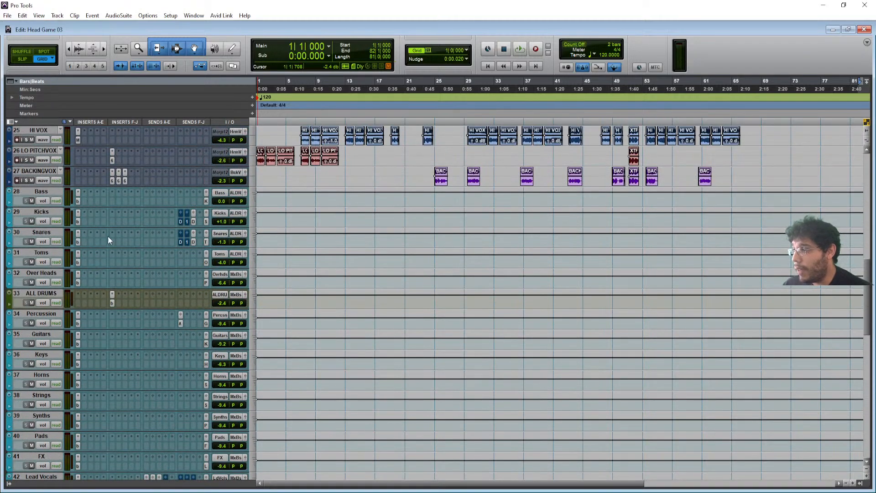
scroll(101, 313, down, 5)
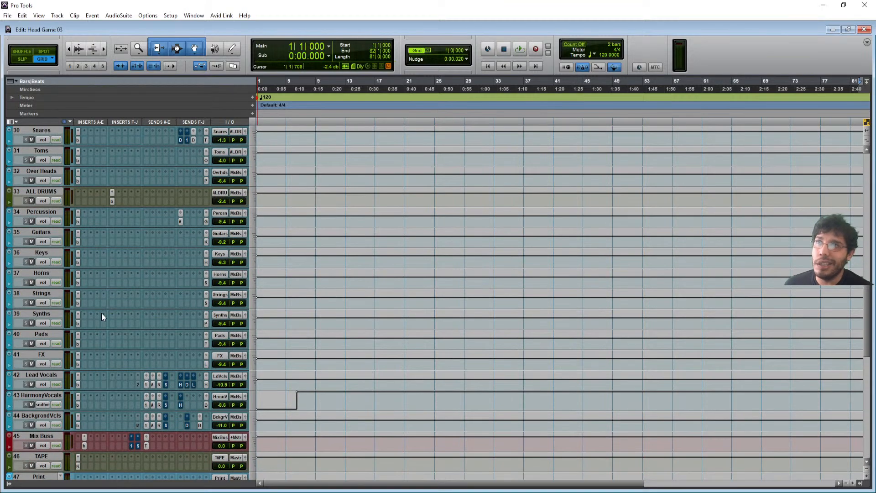
scroll(101, 313, down, 10)
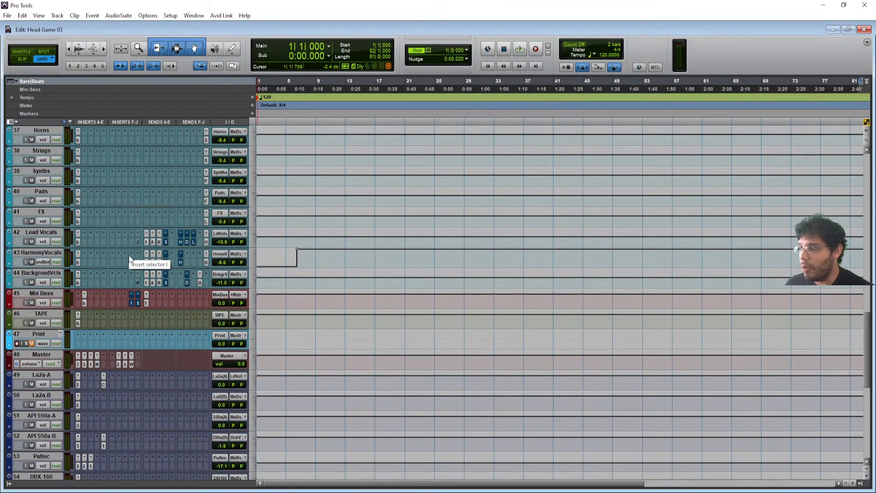
scroll(83, 341, down, 4)
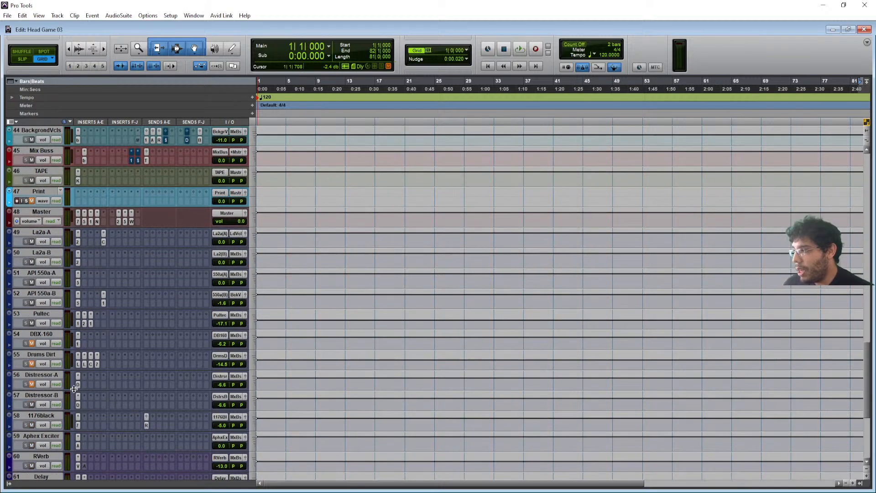
scroll(80, 189, down, 3)
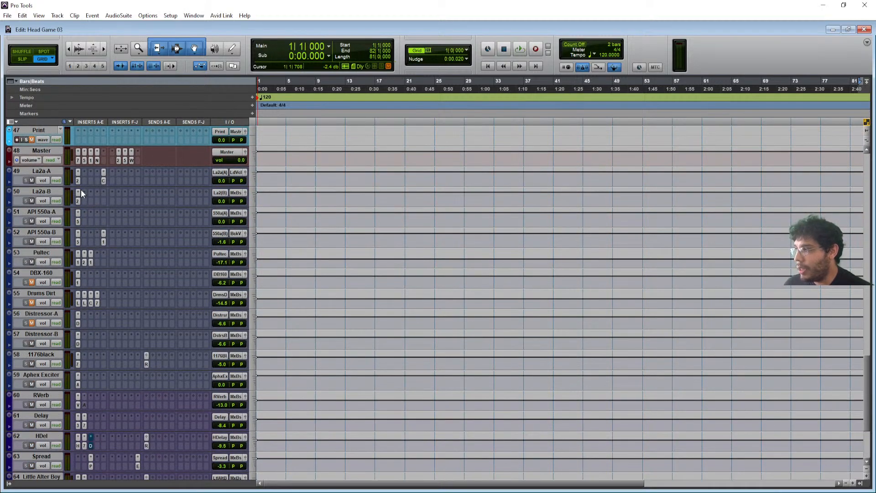
click(41, 173)
click(103, 181)
click(103, 181)
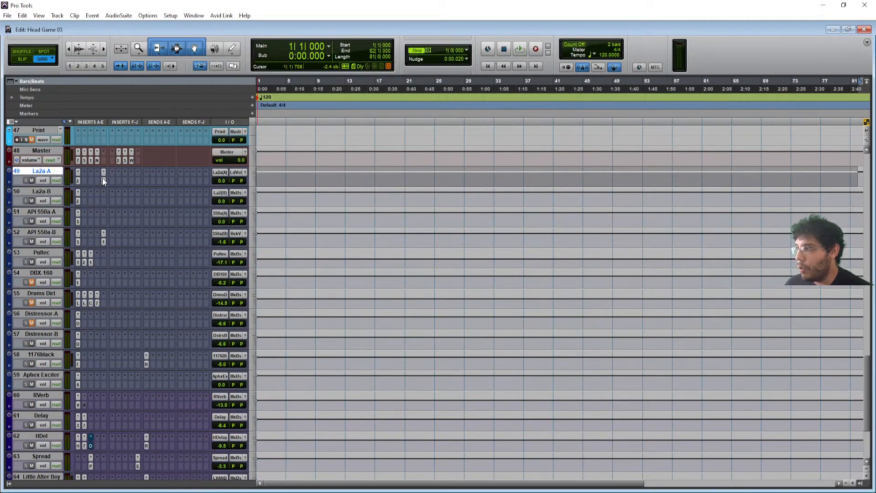
click(103, 180)
click(103, 181)
click(78, 202)
click(79, 202)
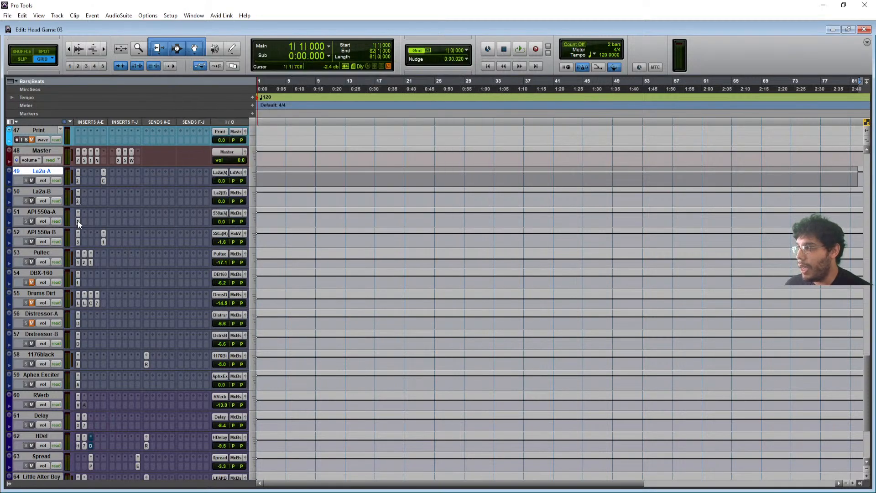
click(78, 220)
click(78, 220)
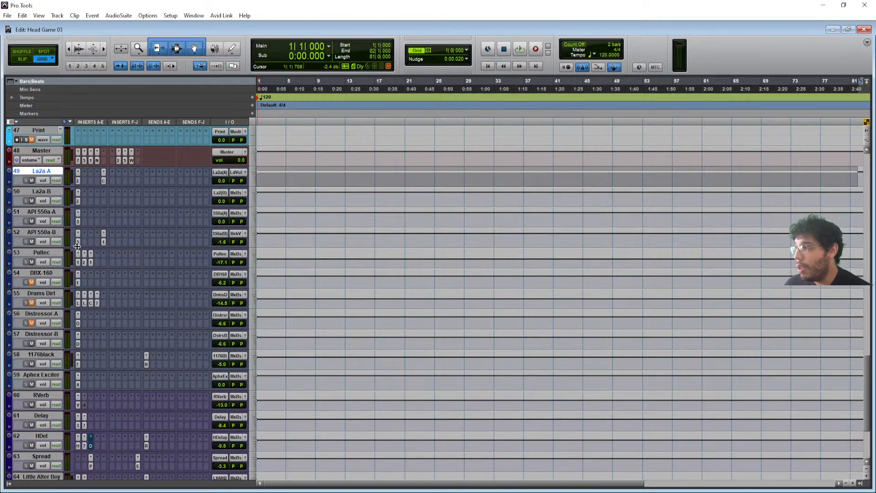
click(103, 242)
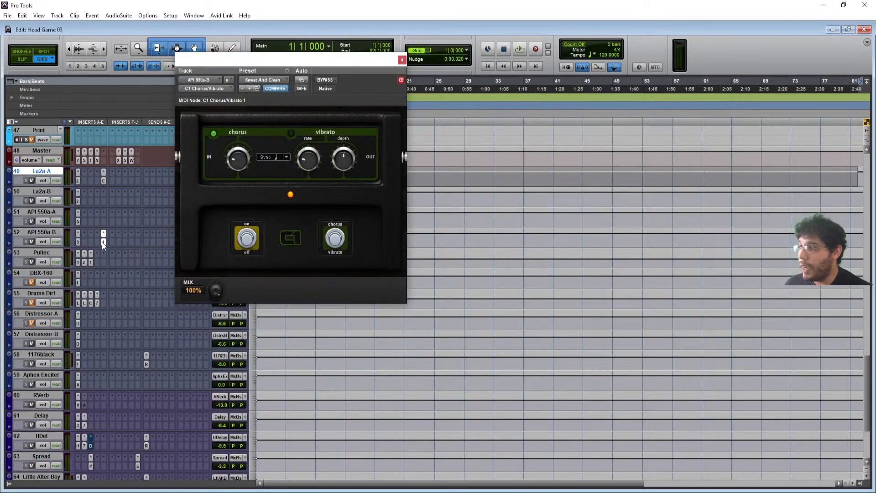
click(102, 242)
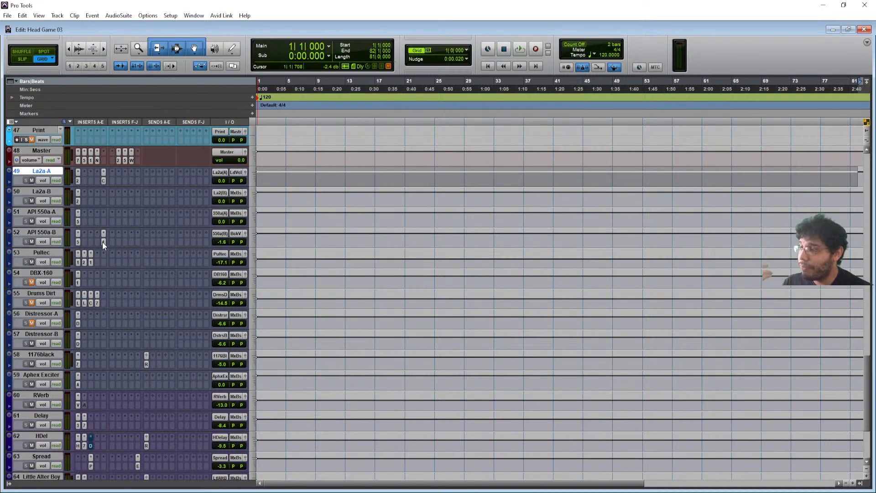
scroll(102, 242, up, 15)
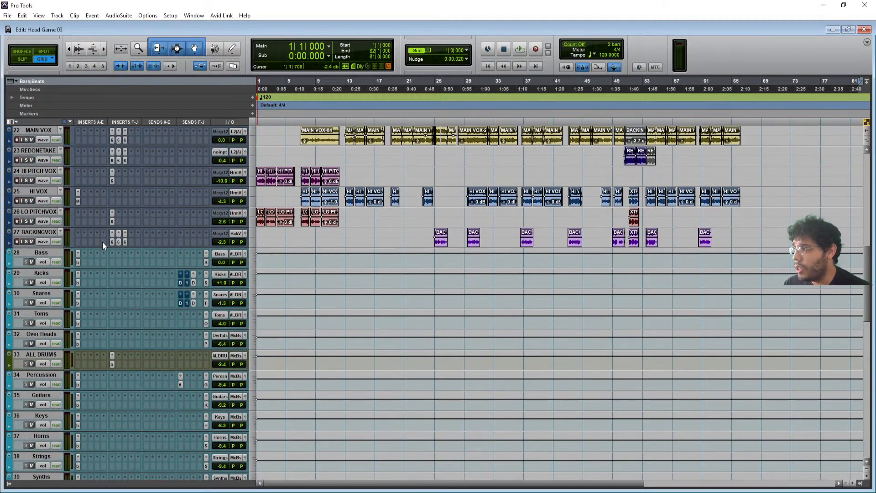
- Scroll down to the vocal tracks, select MAIN VOX and open its C6-SideChain compressor
scroll(102, 242, up, 6)
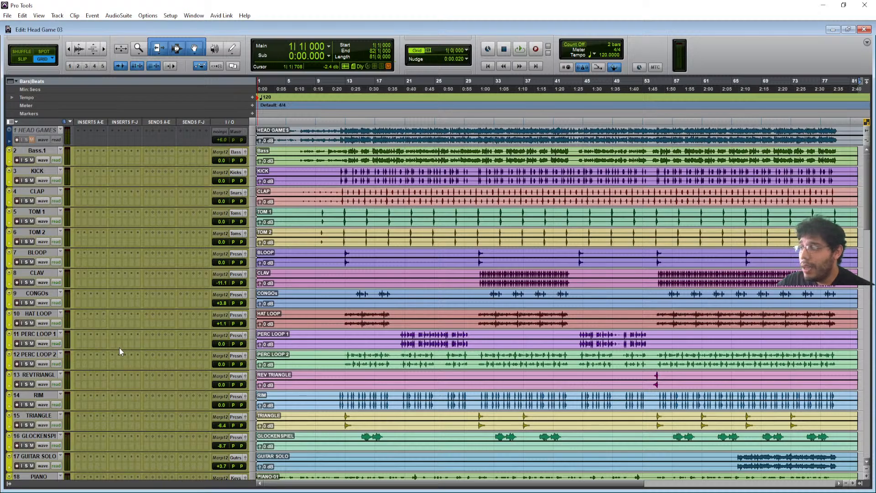
scroll(119, 348, down, 4)
scroll(120, 351, down, 3)
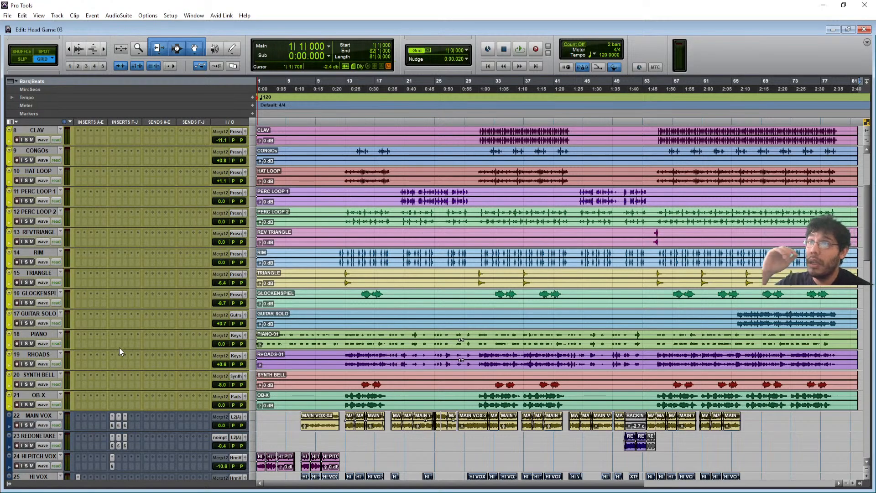
scroll(120, 348, down, 3)
scroll(119, 350, down, 2)
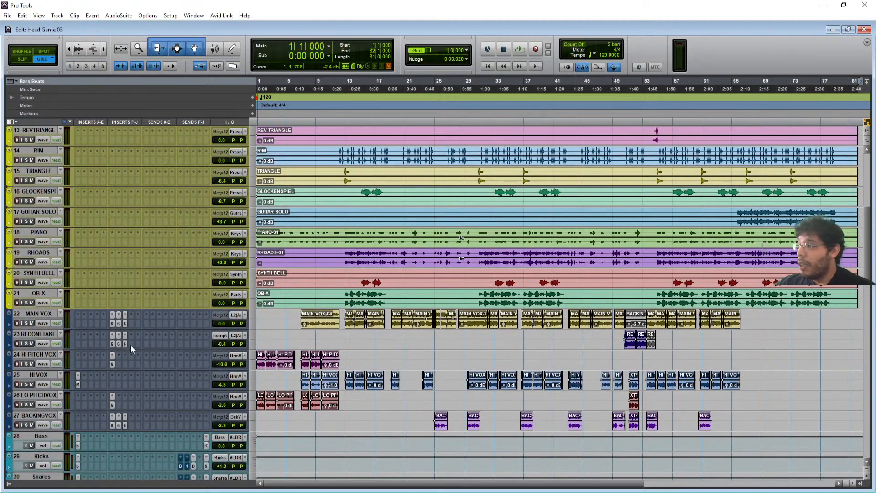
click(49, 313)
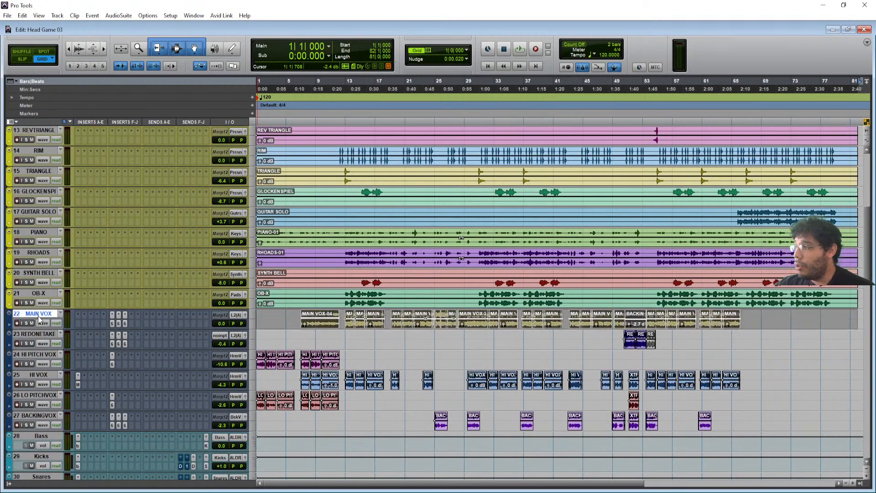
click(111, 326)
- Move the C6 window aside, select Lead Vocals and La2a-A, and open La2a-A's CLA-2A compressor
drag(396, 74, 637, 115)
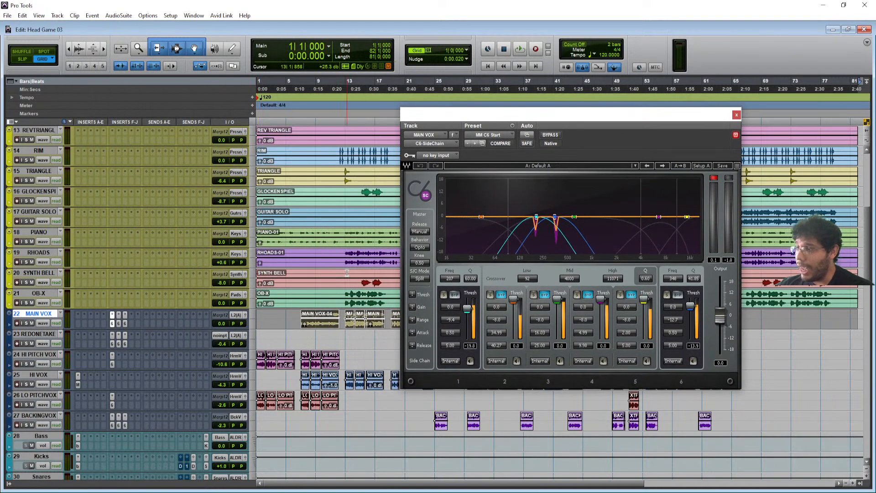
scroll(346, 272, down, 6)
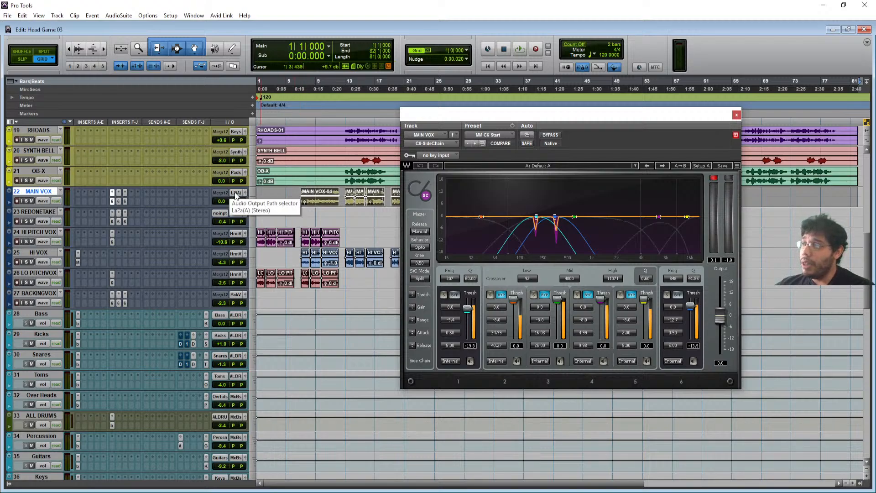
scroll(232, 301, down, 15)
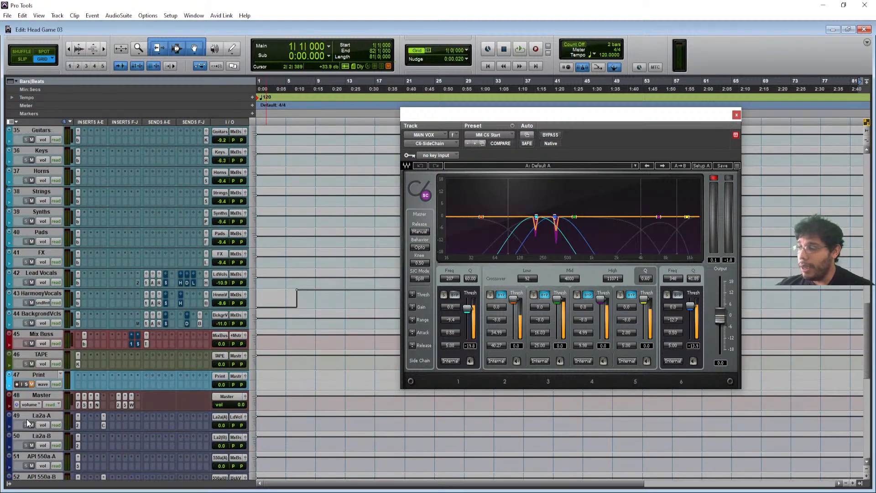
scroll(46, 396, down, 4)
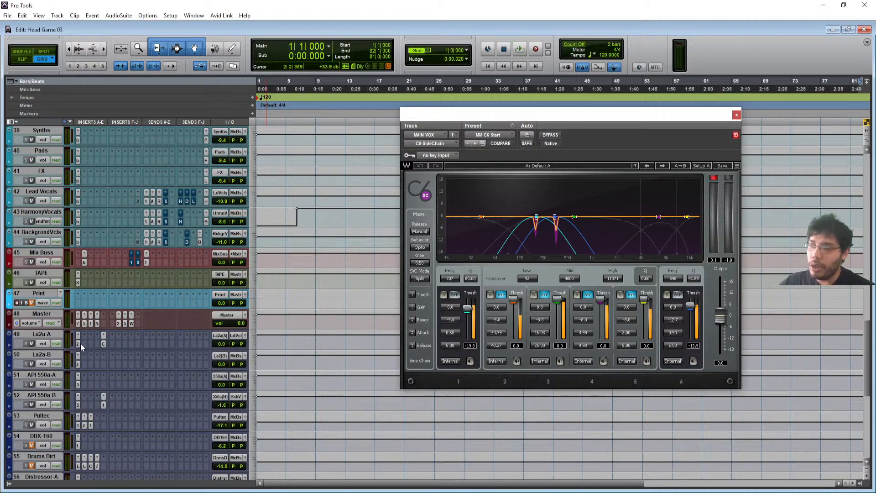
click(50, 192)
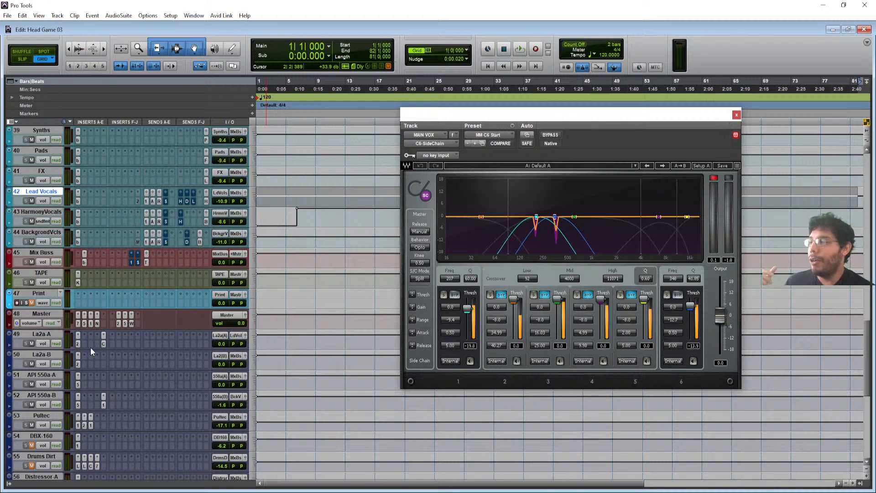
click(48, 333)
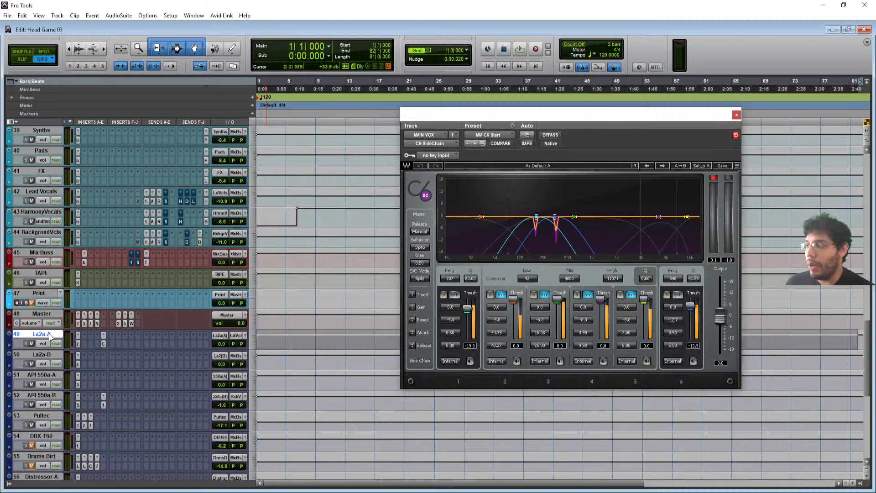
click(77, 344)
drag(556, 119, 423, 118)
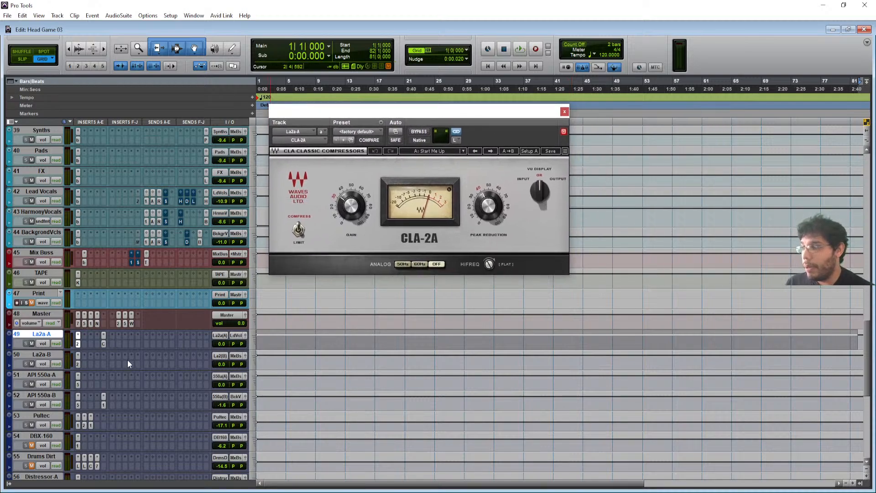
- Open La2a-A's CLA Vocals plug-in on its Default Preset and shift the window left
click(104, 343)
drag(372, 108, 316, 109)
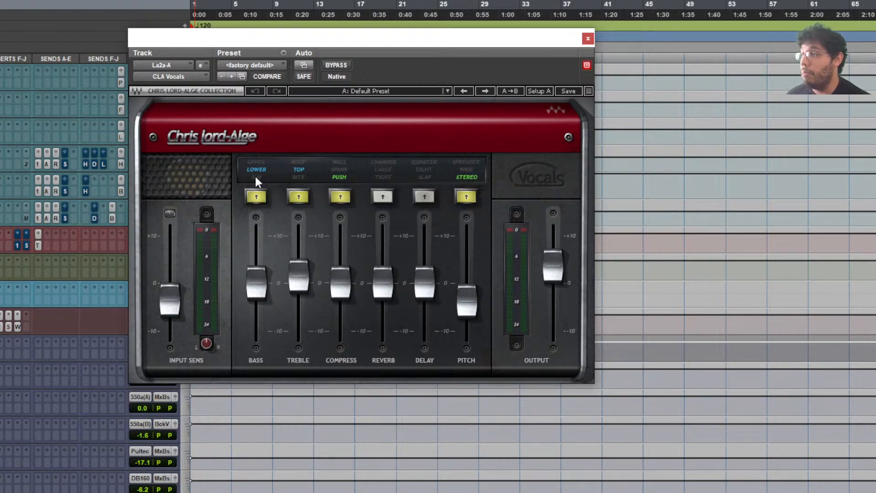
click(254, 280)
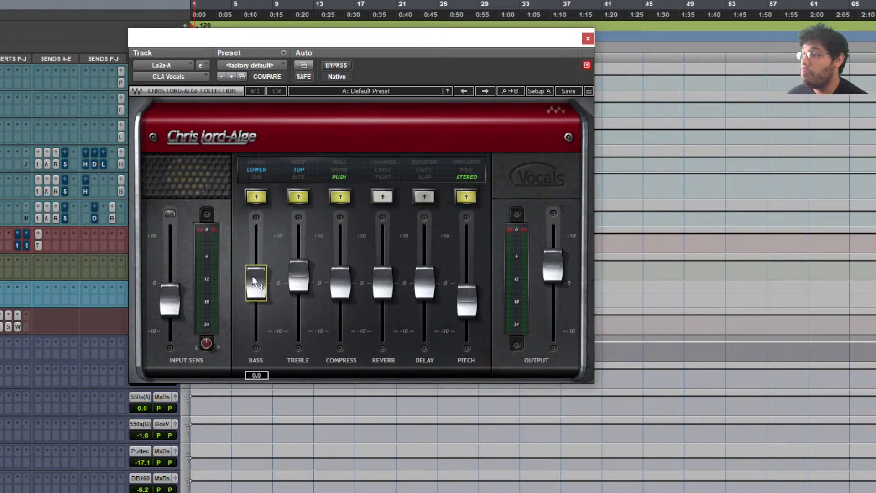
click(338, 288)
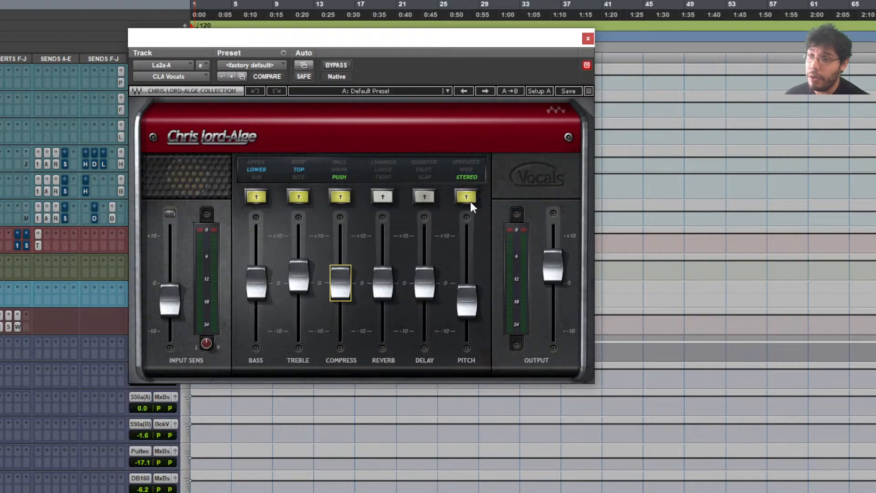
click(474, 299)
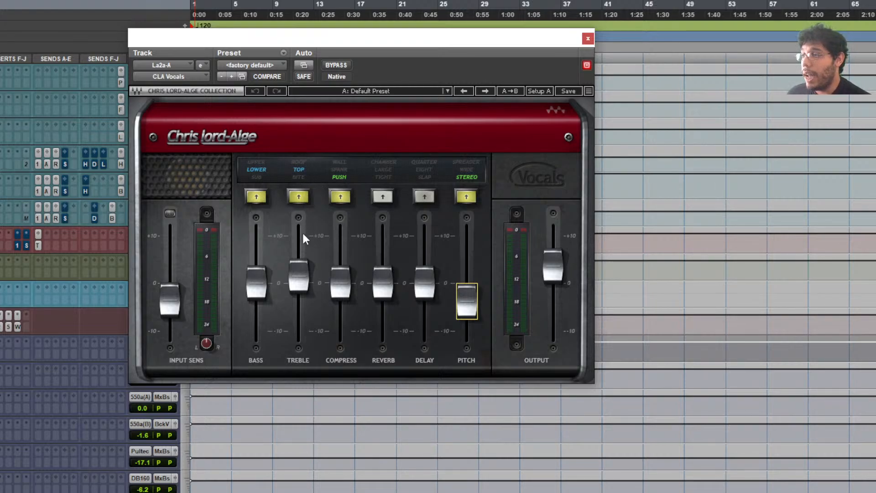
click(305, 287)
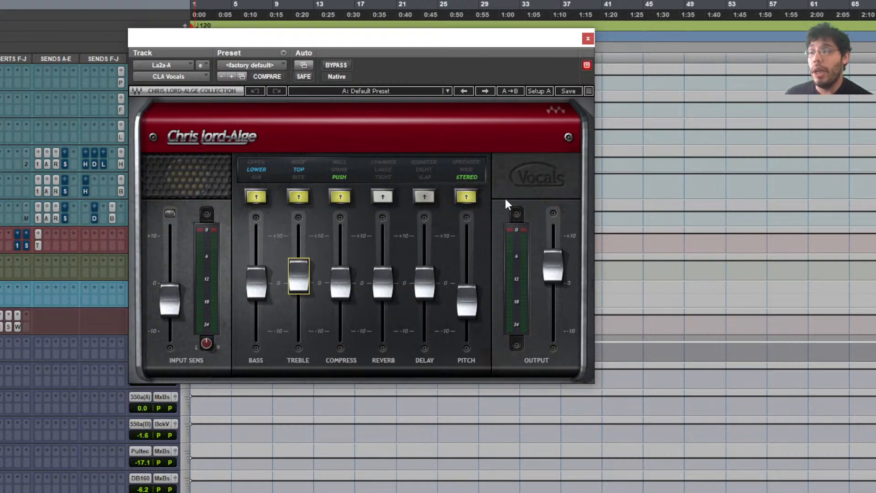
click(171, 298)
click(563, 269)
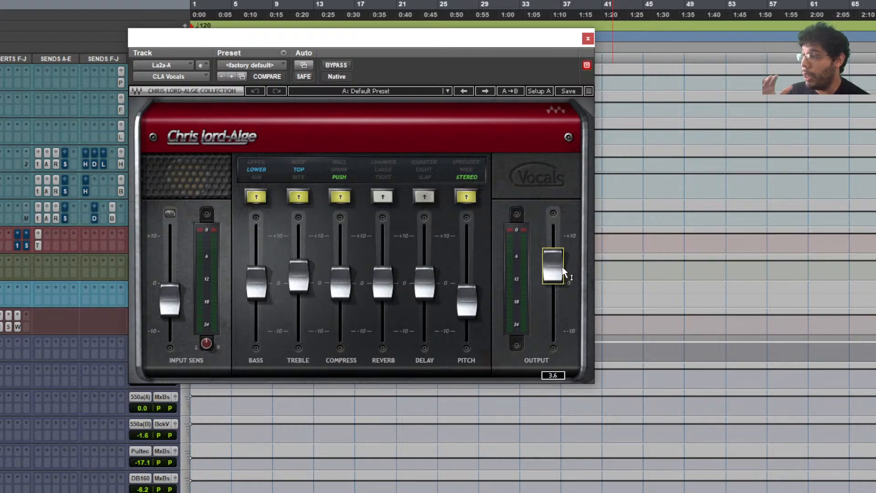
click(588, 39)
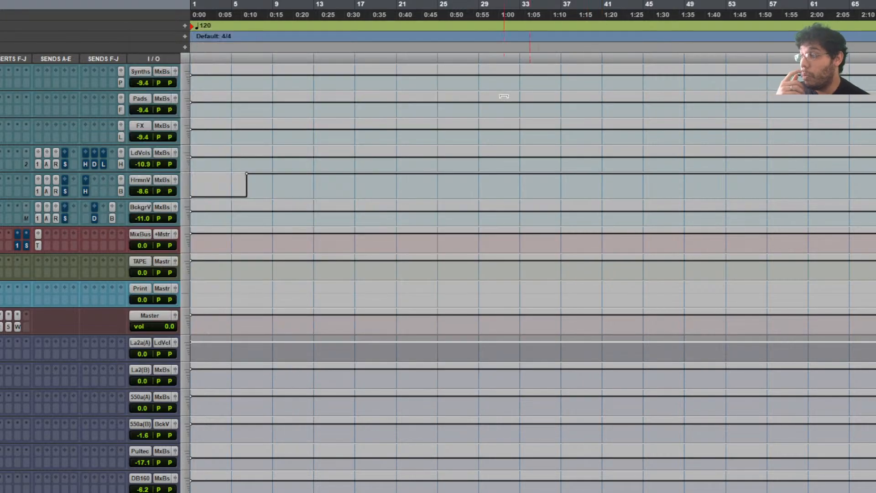
click(0, 354)
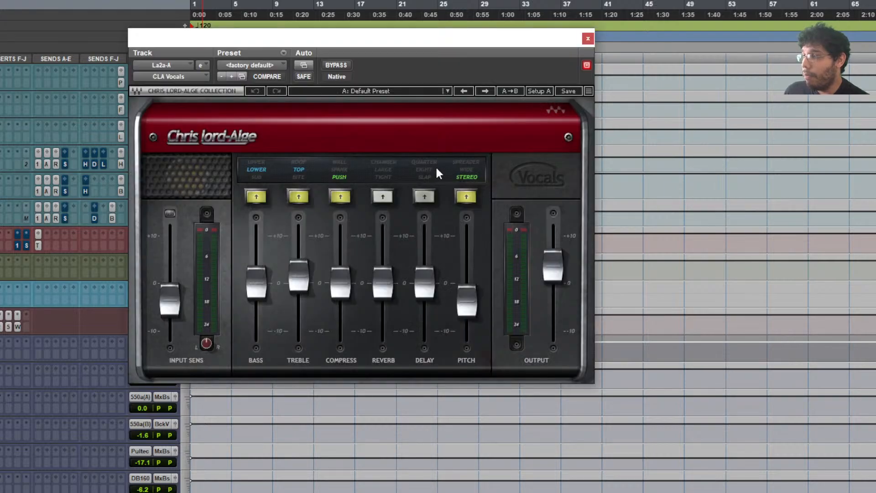
drag(351, 44, 417, 92)
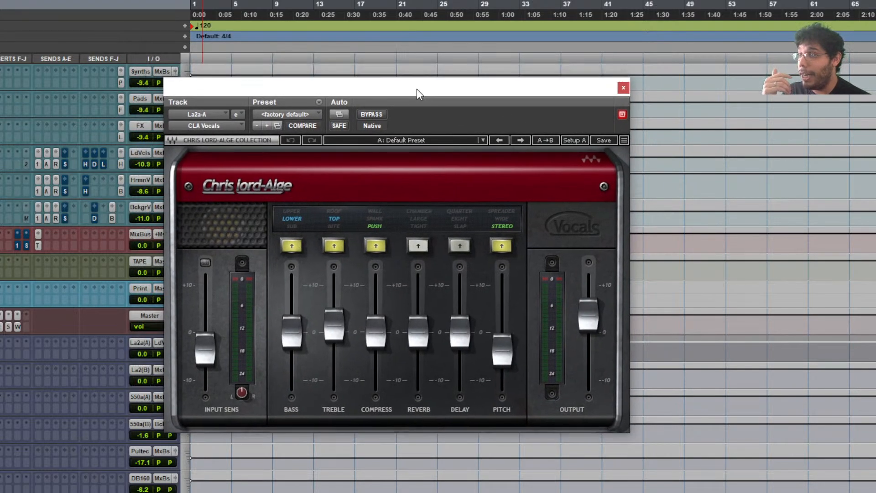
- Move the playhead to bar 13 and start playback to hear the vocals
drag(493, 94, 687, 85)
scroll(294, 120, up, 15)
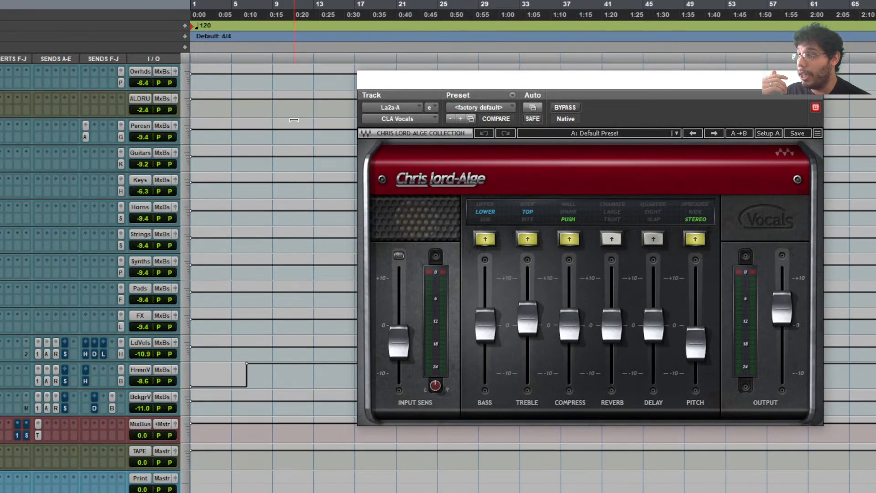
click(312, 45)
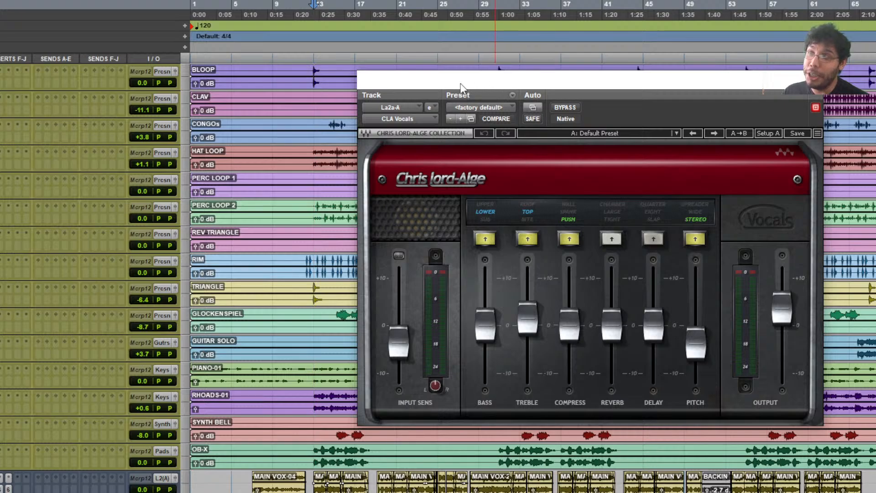
drag(434, 83, 299, 78)
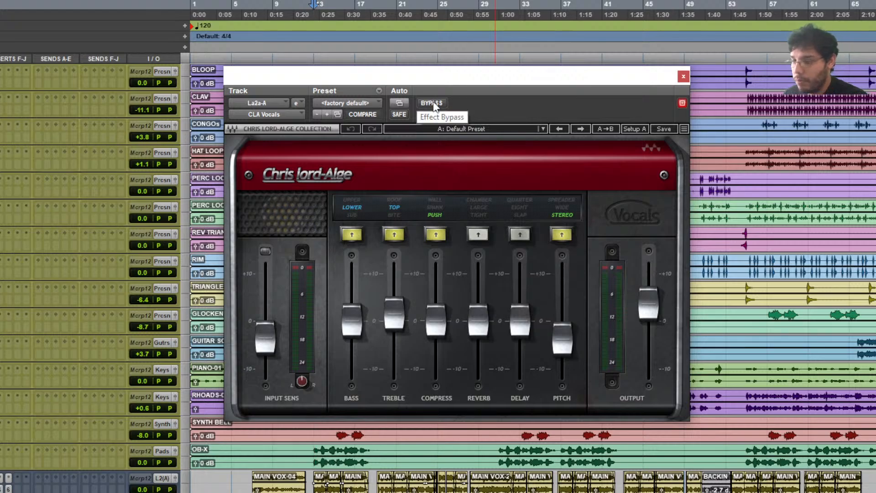
key(space)
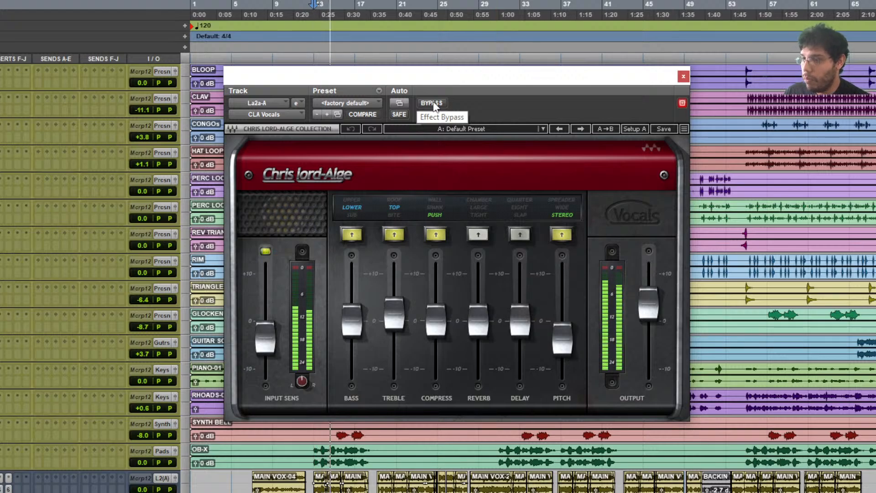
- A/B the CLA Vocals bypass during playback, stop, re-enable the effect and close its window
click(433, 104)
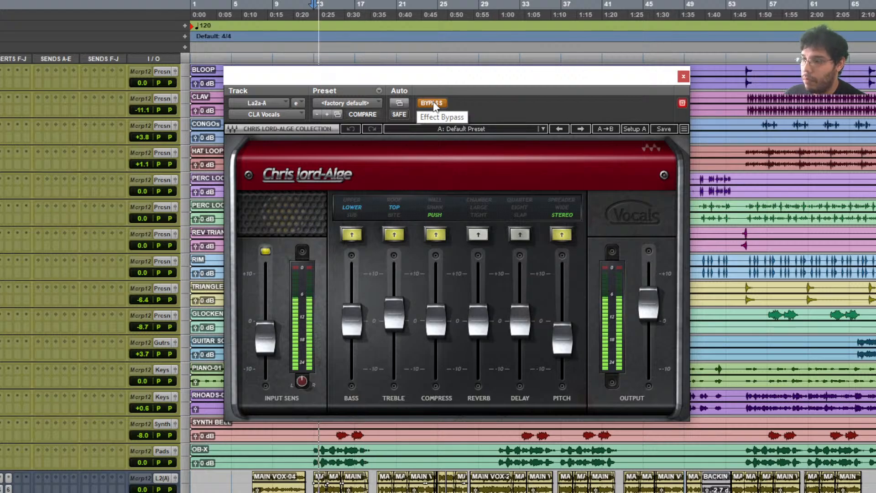
click(434, 104)
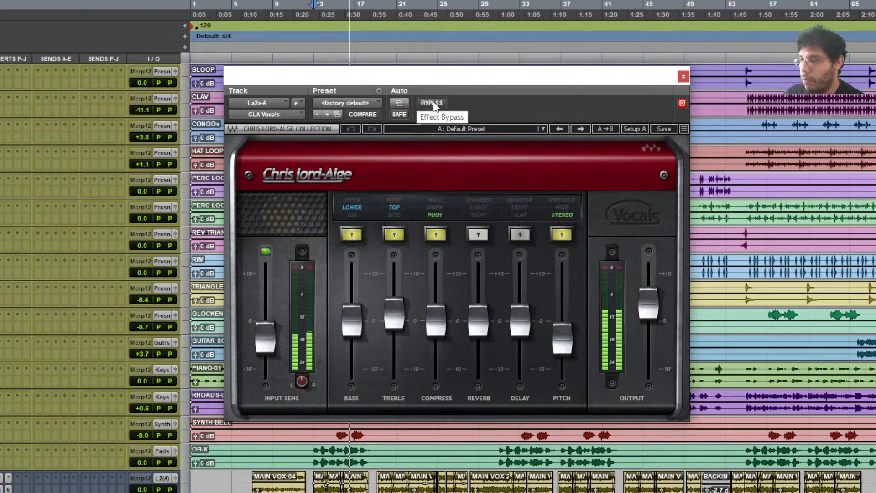
click(434, 104)
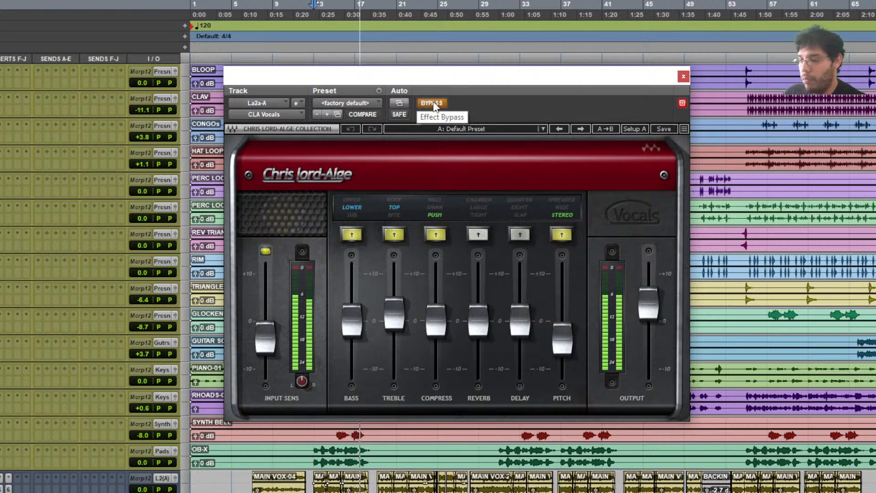
key(space)
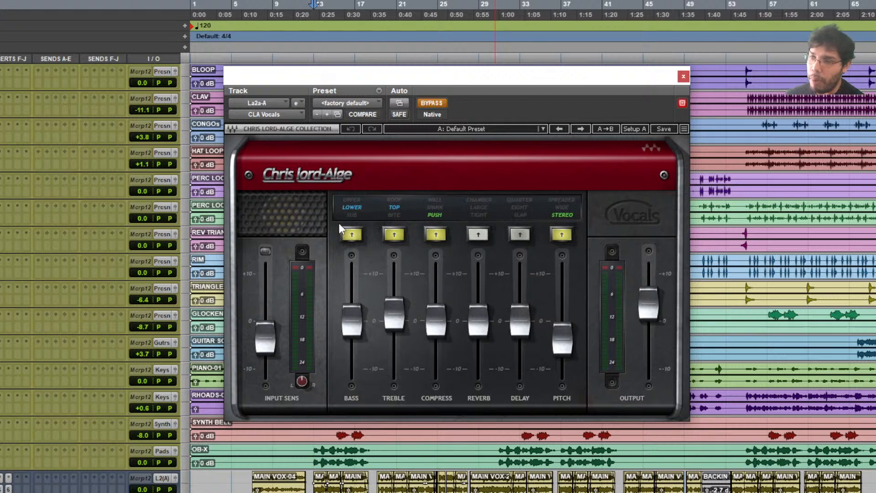
mouse_move(352, 332)
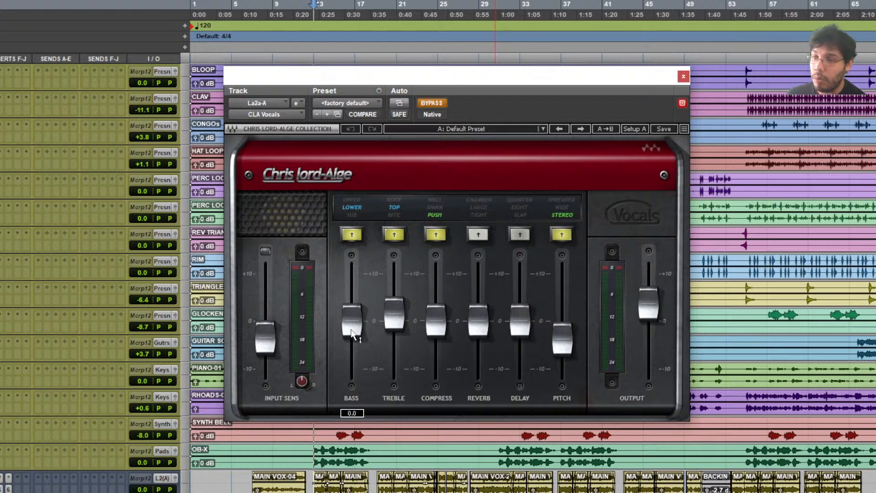
click(442, 102)
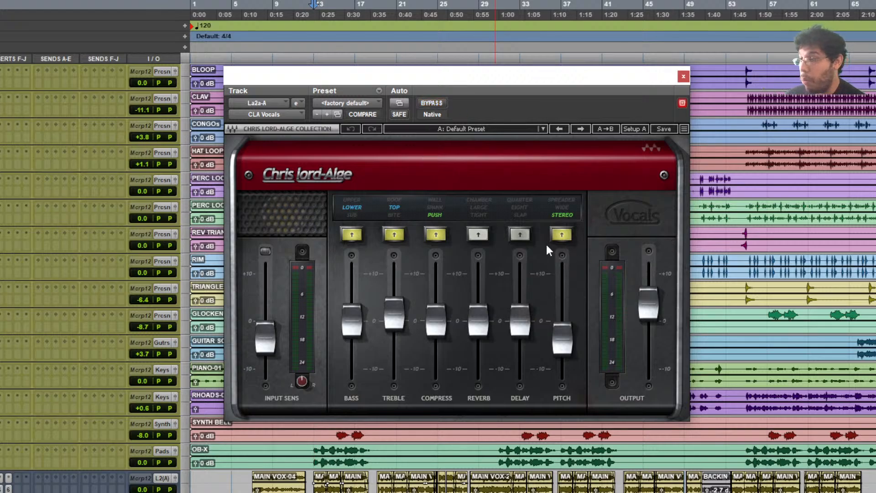
mouse_move(568, 337)
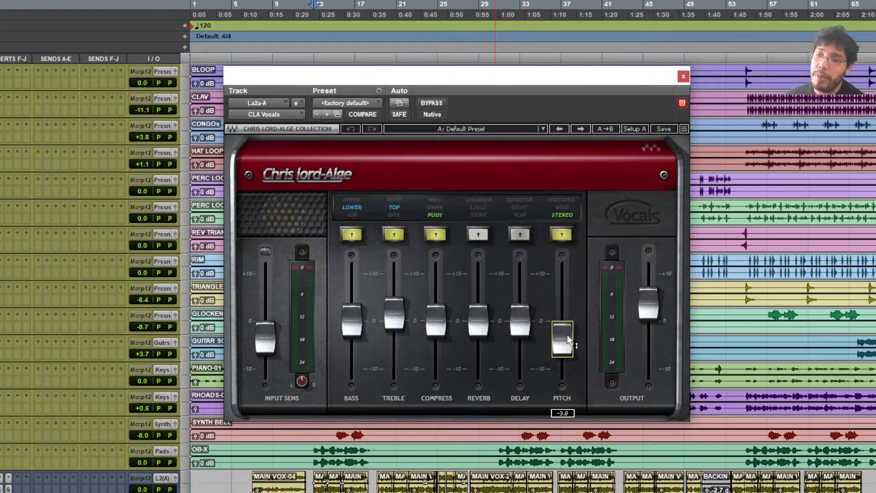
click(683, 76)
- Select a time range from bar 13 to the end across the backing vocal (BAC) clips
scroll(423, 203, down, 8)
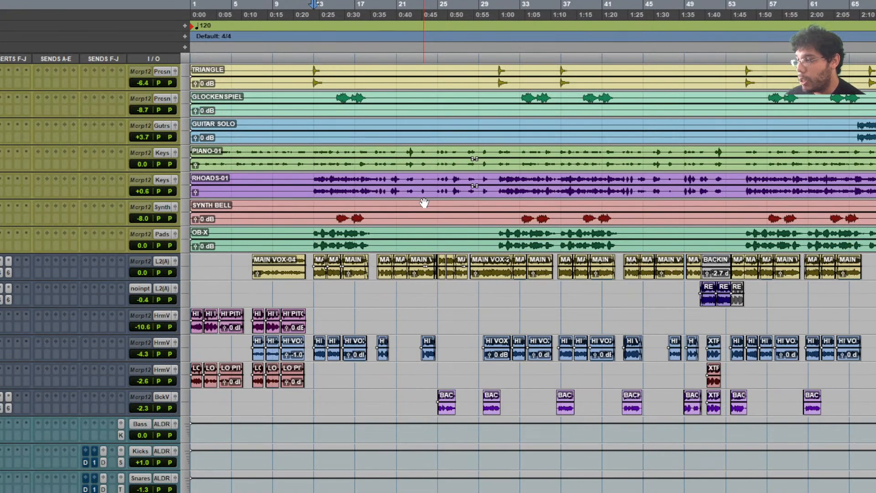
click(317, 292)
drag(317, 292, 395, 301)
drag(316, 373, 368, 369)
scroll(119, 418, down, 20)
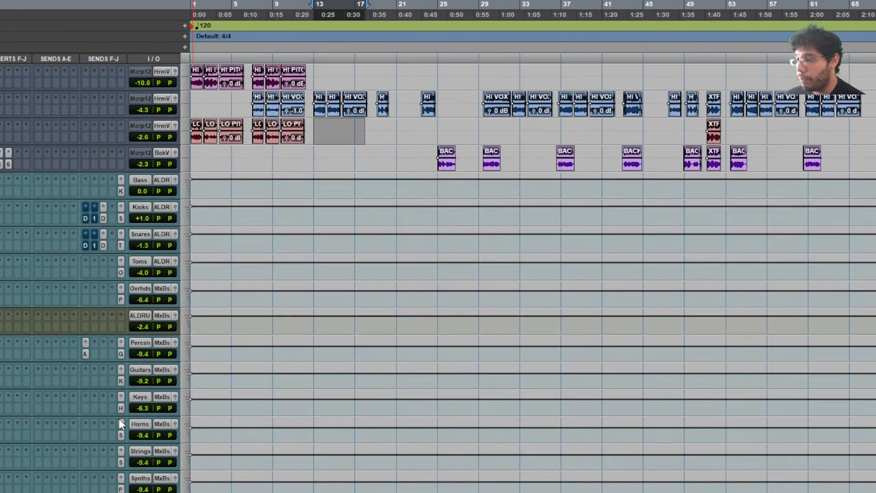
scroll(118, 418, up, 15)
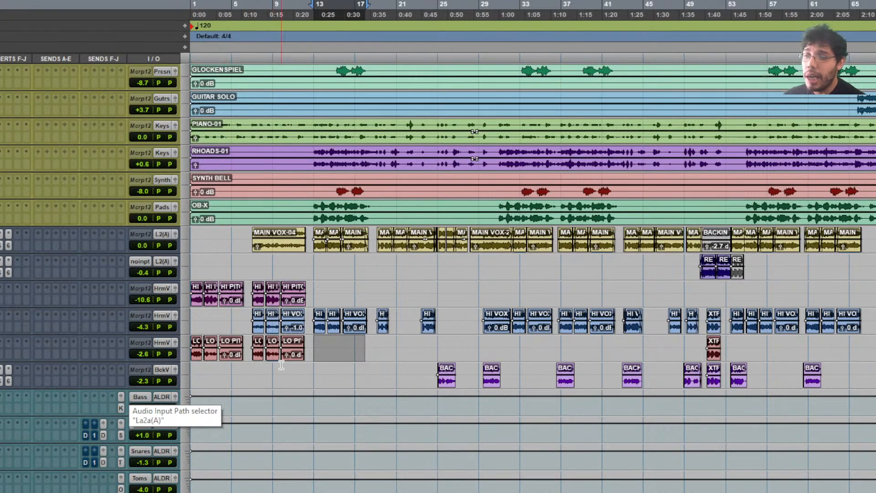
click(386, 383)
drag(389, 368, 848, 382)
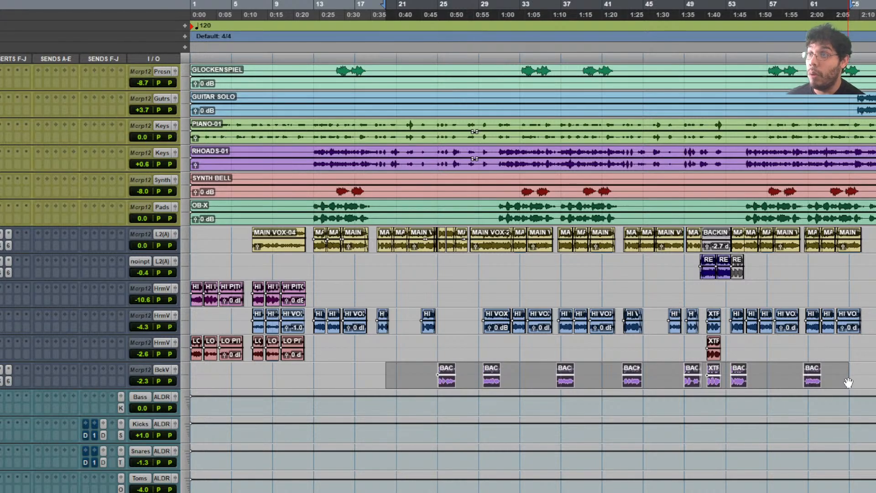
click(428, 373)
drag(430, 373, 872, 373)
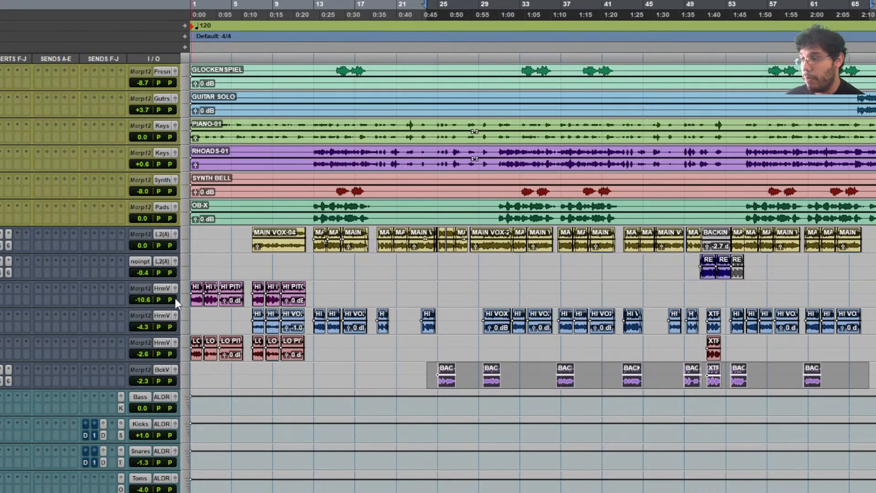
- Review the lead vocal's send A and reverb send levels, then close ValhallaVintageVerb
scroll(187, 305, down, 15)
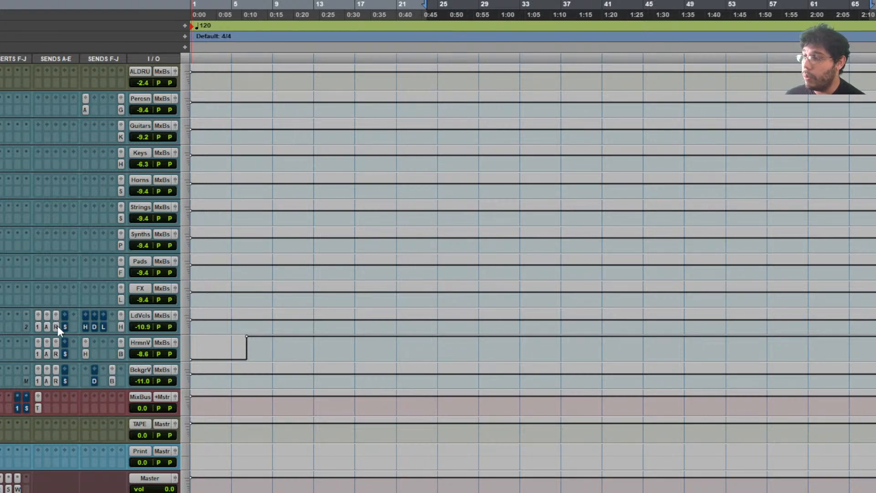
click(38, 326)
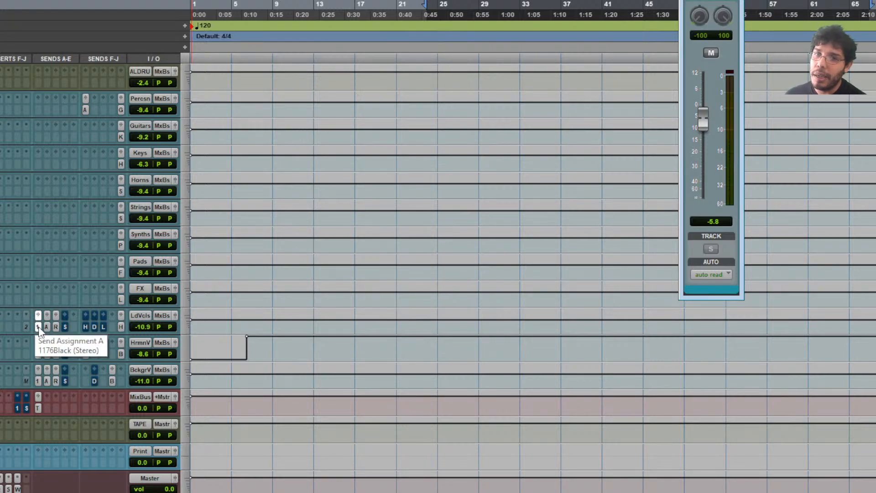
click(38, 326)
click(46, 327)
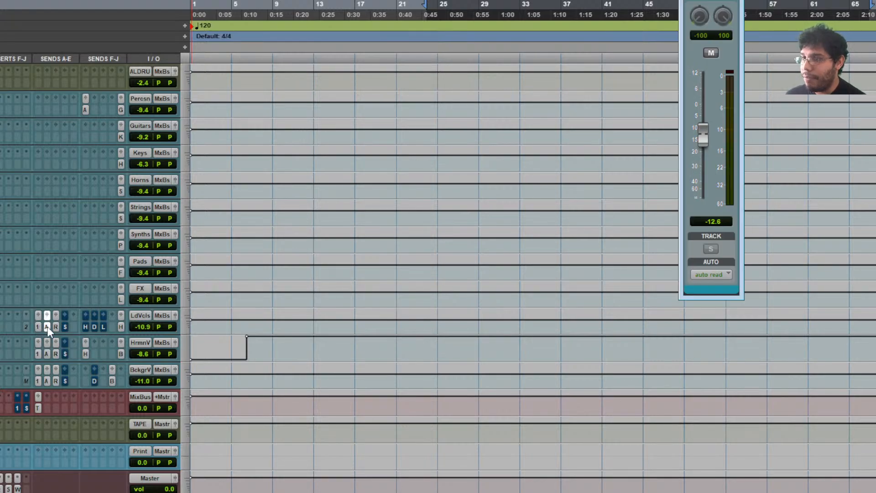
click(47, 326)
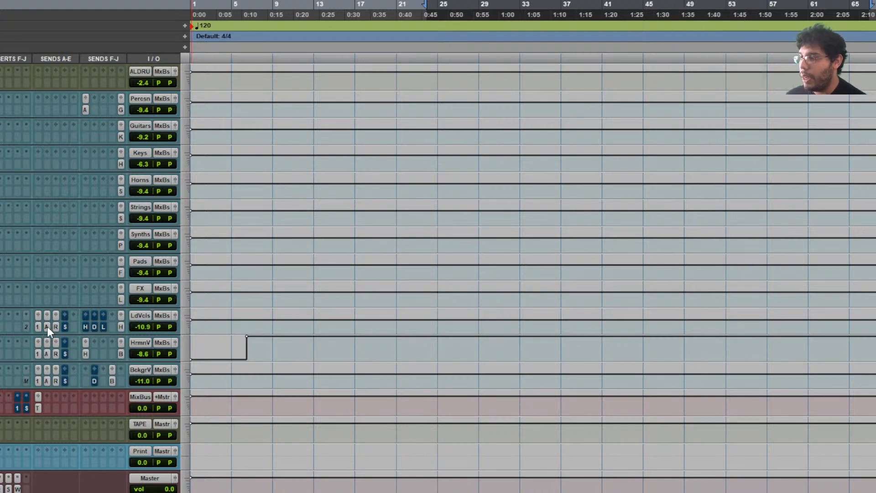
click(56, 326)
scroll(56, 323, down, 6)
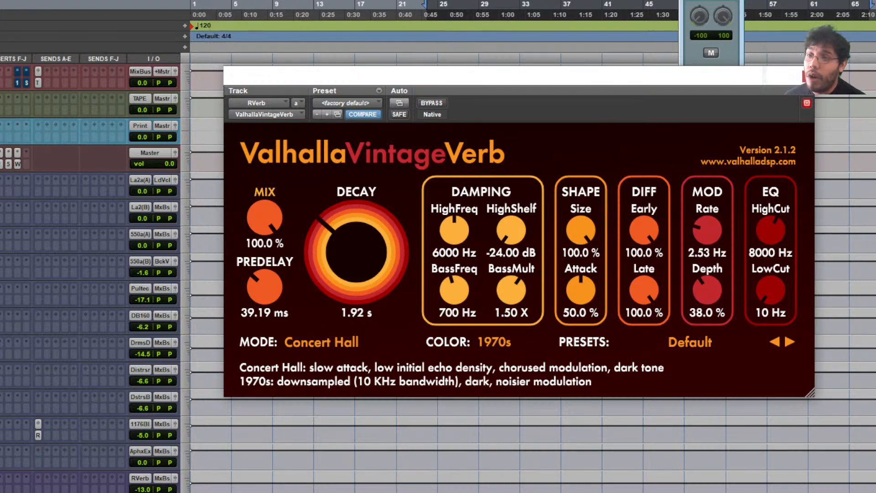
click(804, 76)
- Mute the lead vocal's D and HDelay sends and check its L send level
scroll(339, 204, up, 5)
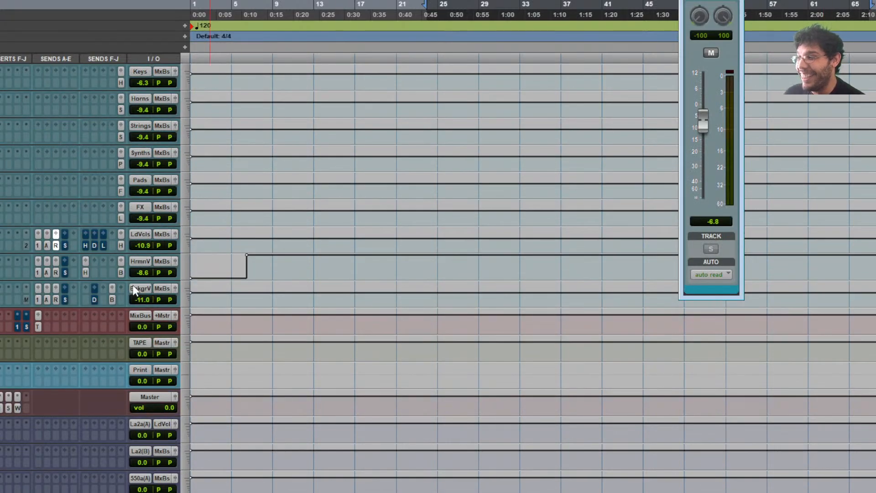
click(66, 245)
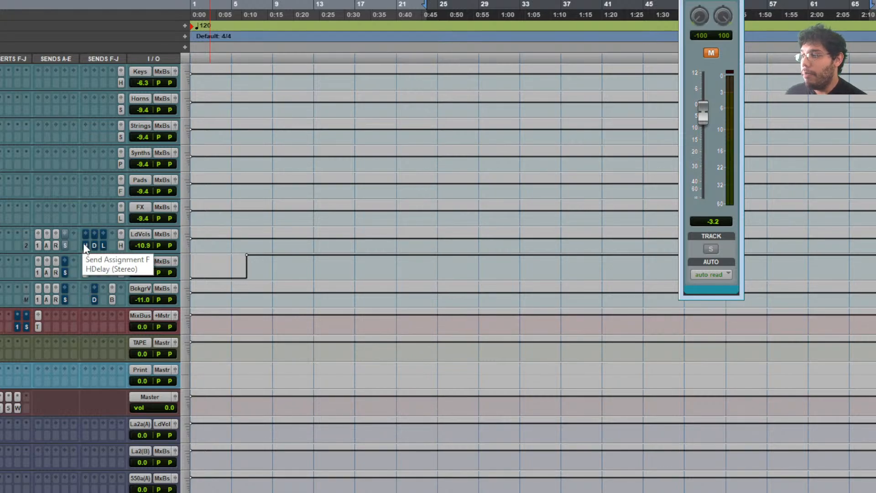
click(84, 245)
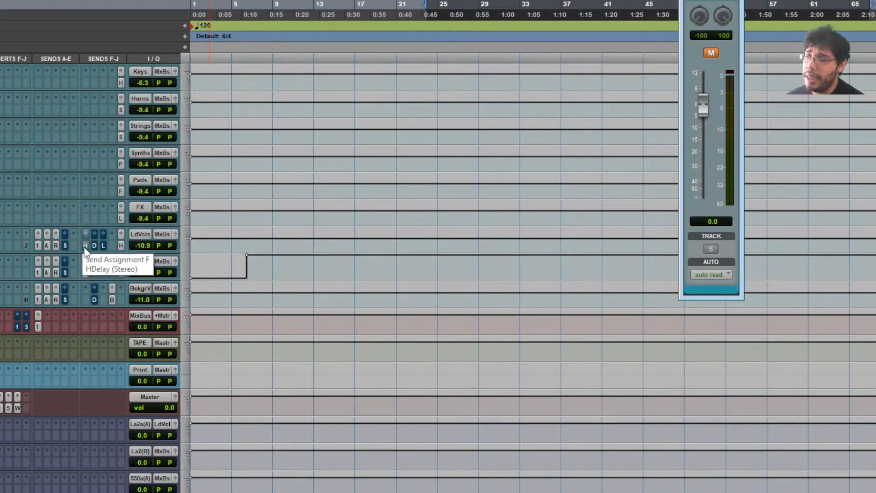
click(84, 248)
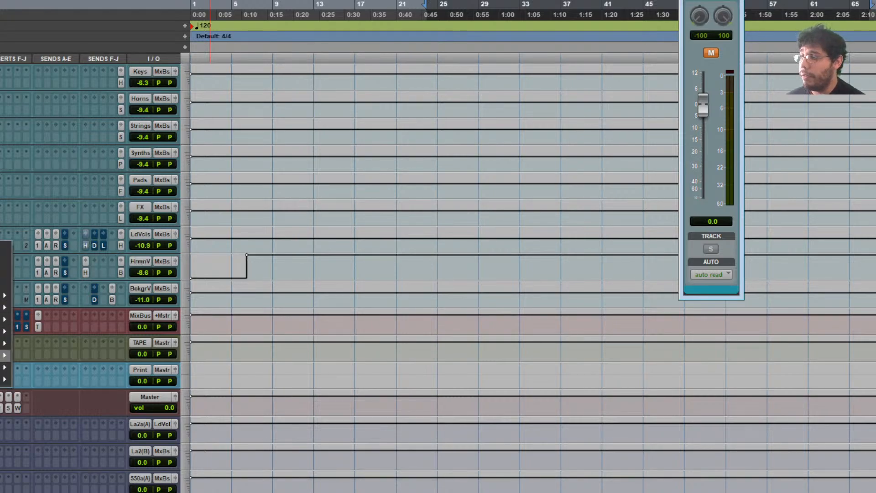
click(28, 351)
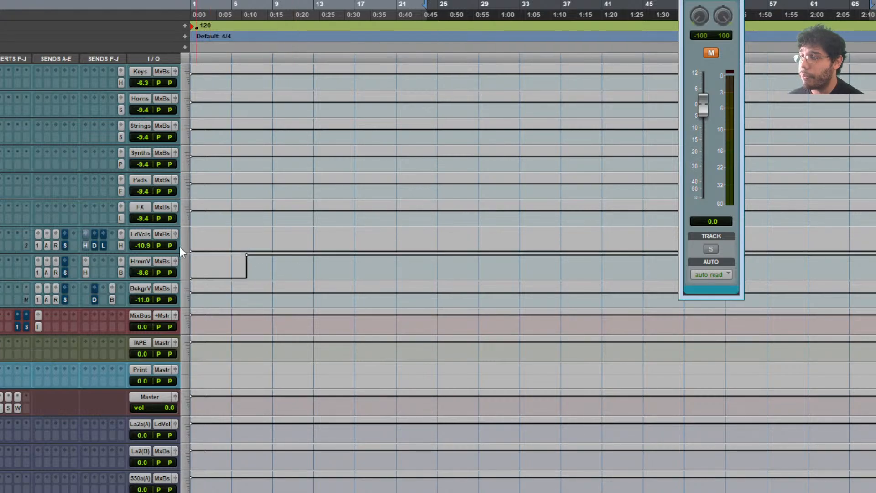
click(103, 247)
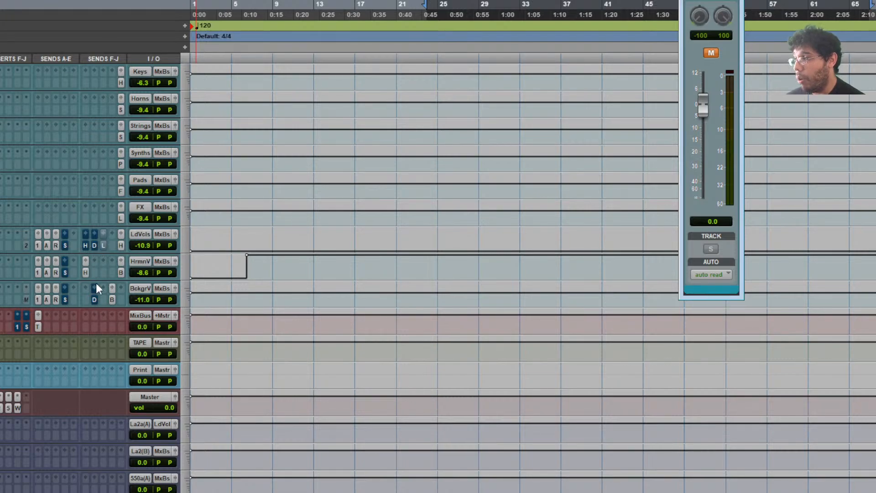
scroll(208, 182, down, 2)
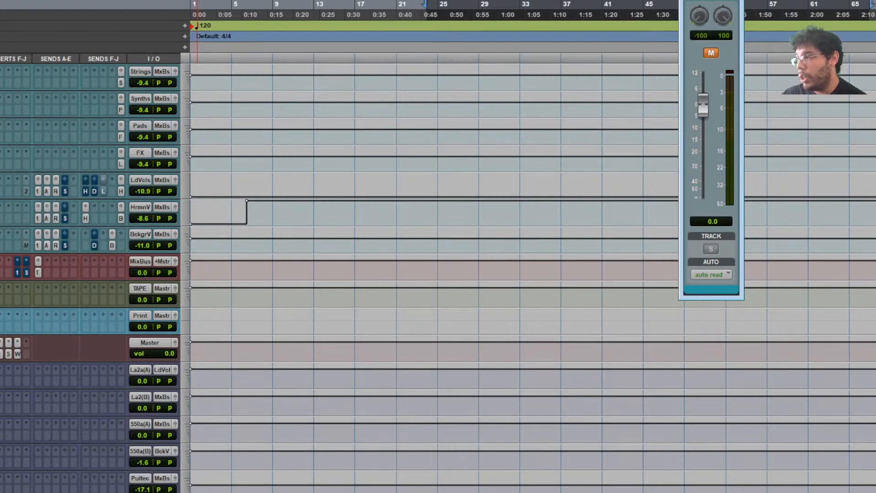
- Inspect the Mix Buss Q10 Equalizer, selecting EQ band 8 near 8 kHz
click(1, 273)
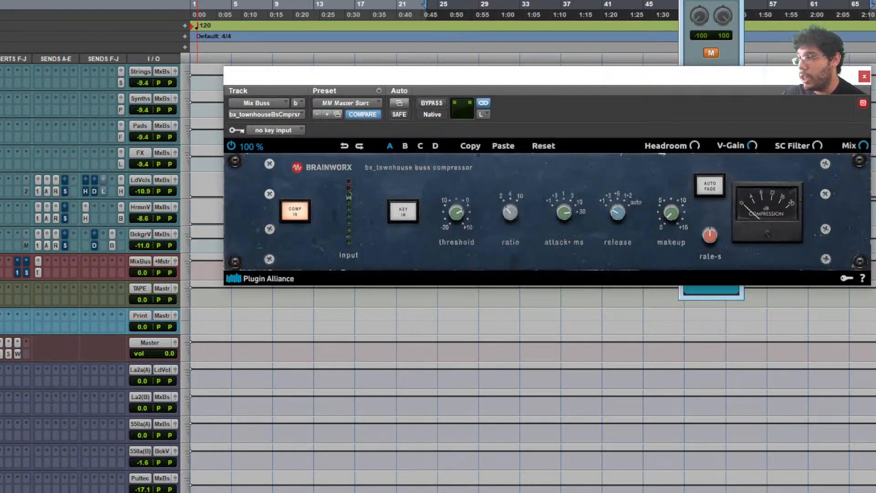
click(18, 272)
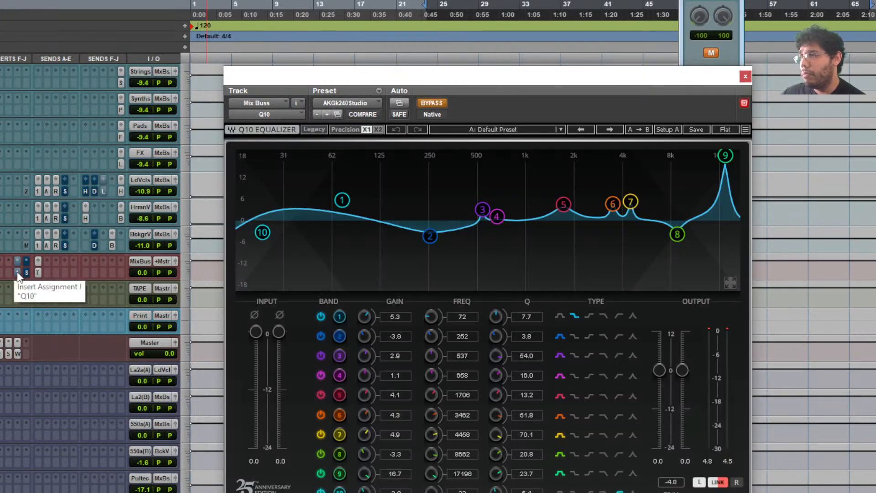
click(17, 272)
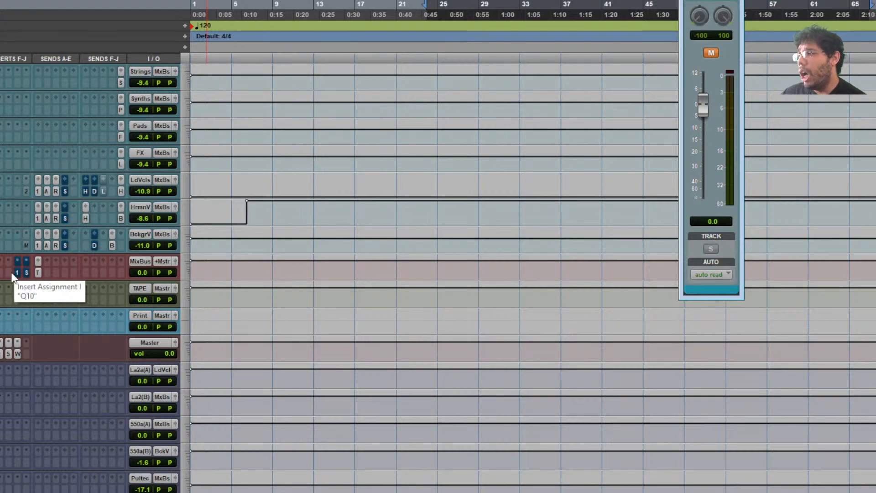
click(16, 272)
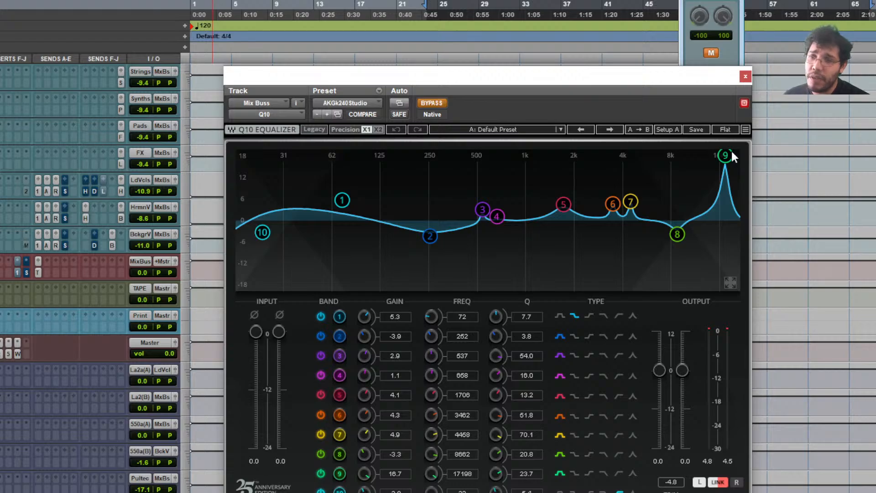
click(675, 235)
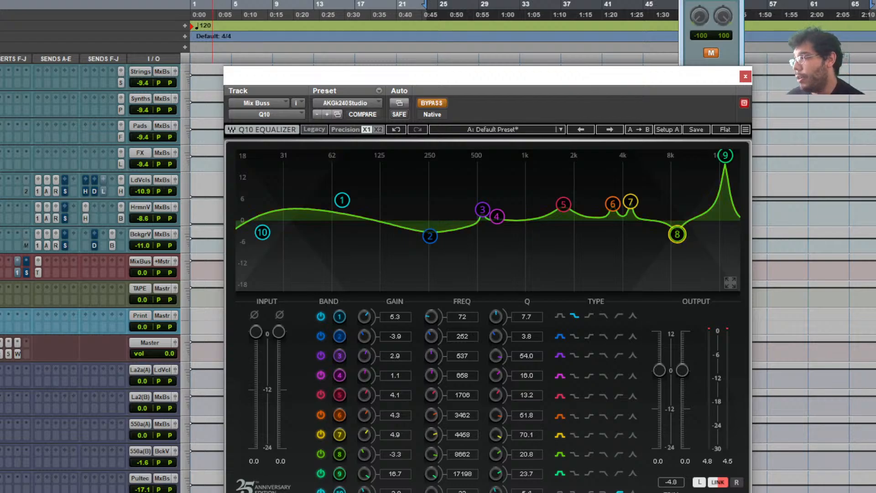
click(15, 276)
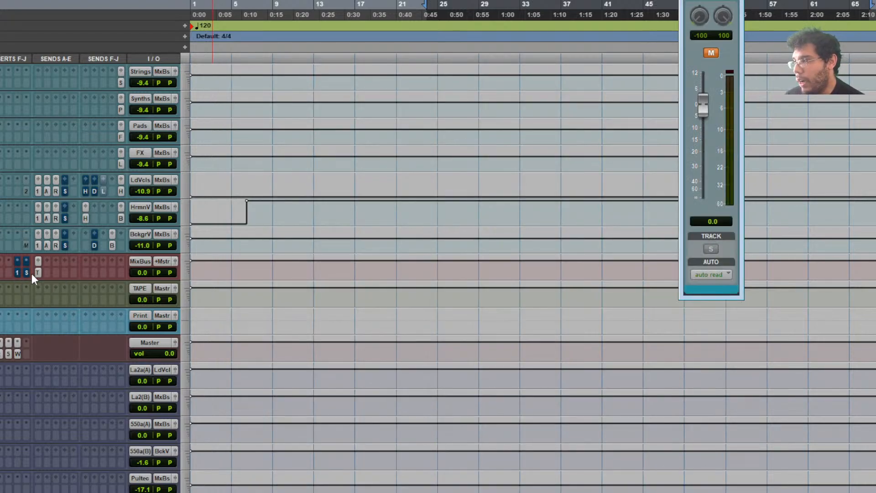
- Check the Mix Buss AIR Stereo Width at 0% and show its TAPE send at -18.1
click(26, 273)
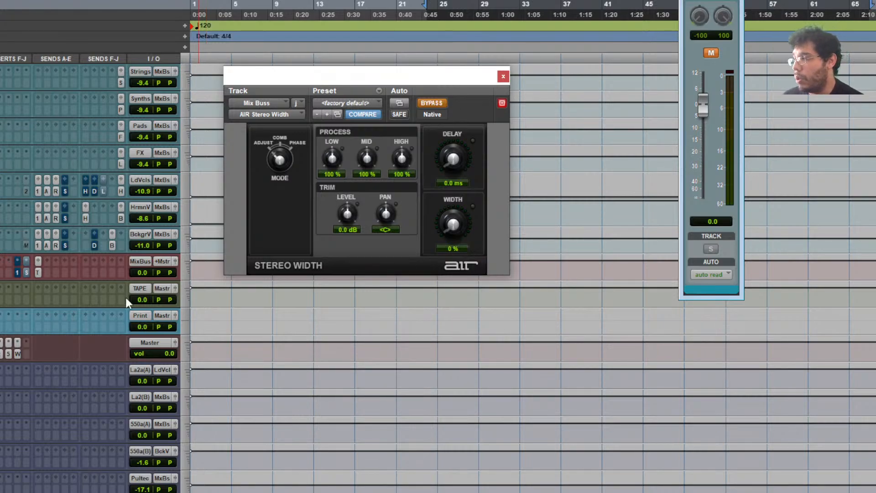
click(24, 274)
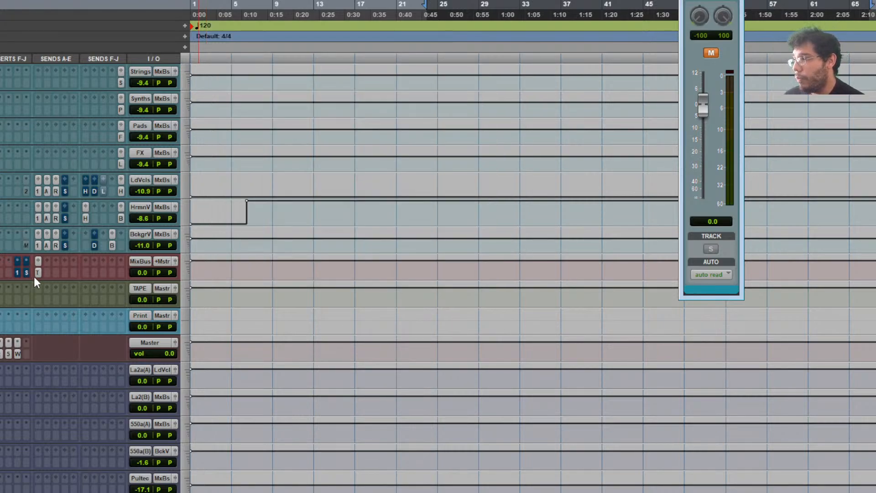
click(38, 273)
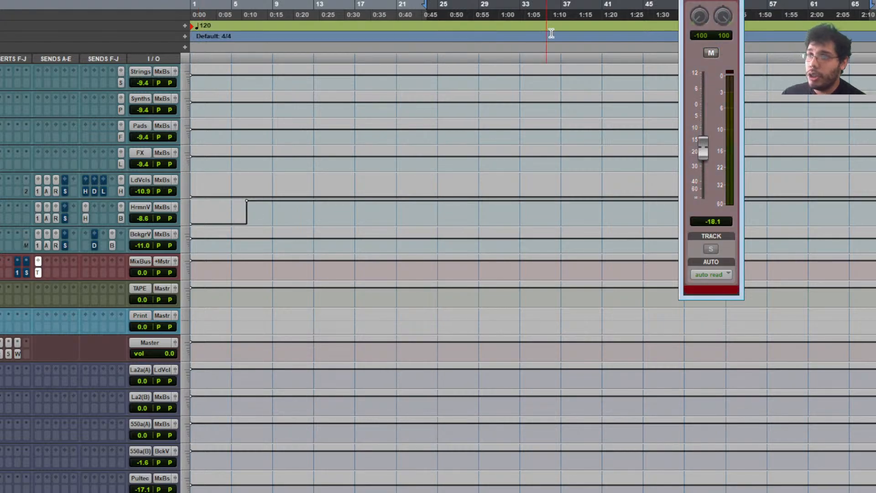
click(12, 275)
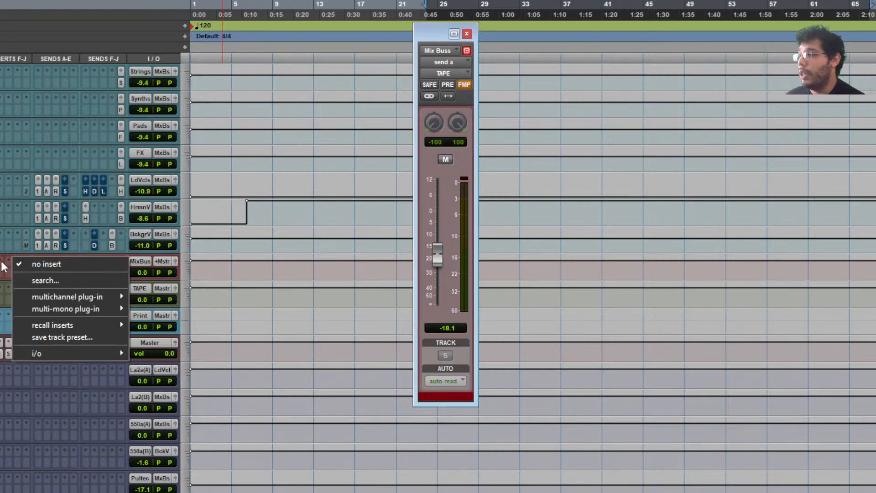
click(2, 272)
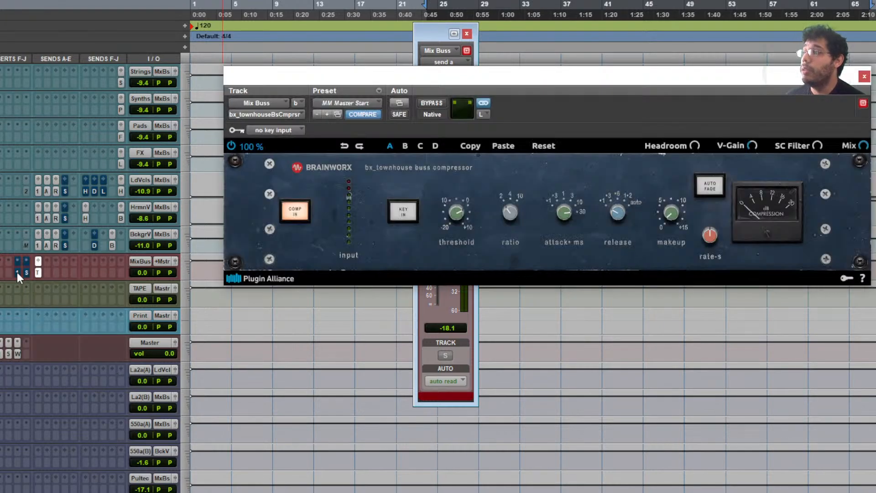
click(18, 272)
click(29, 269)
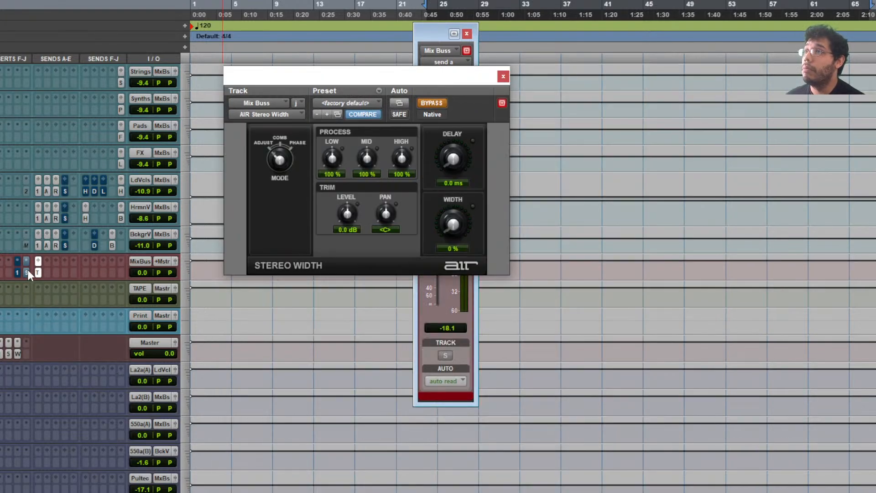
click(29, 269)
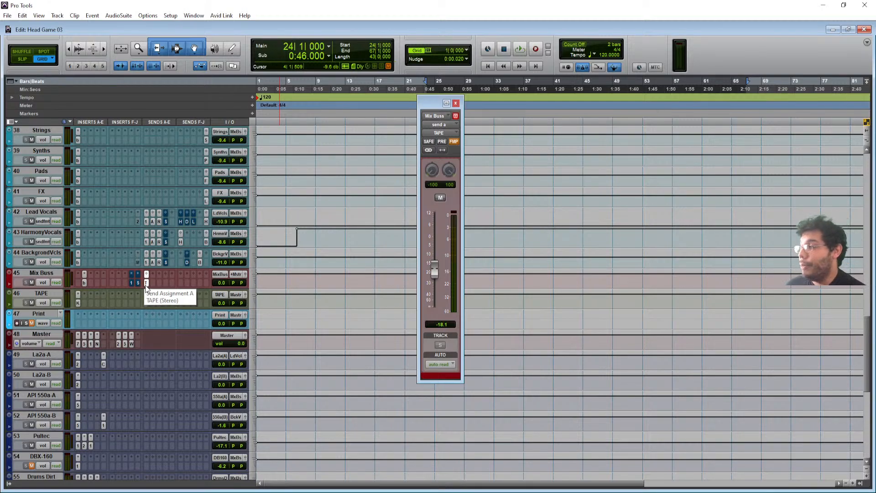
click(146, 284)
click(146, 283)
click(146, 283)
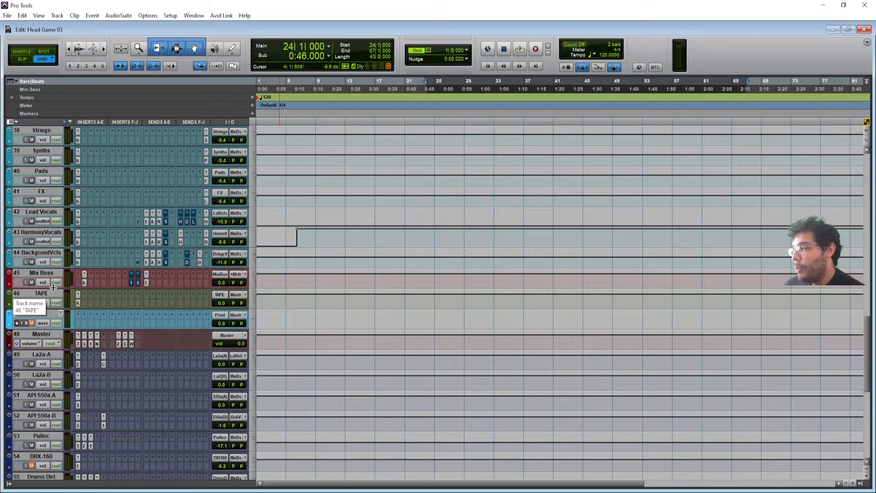
click(145, 283)
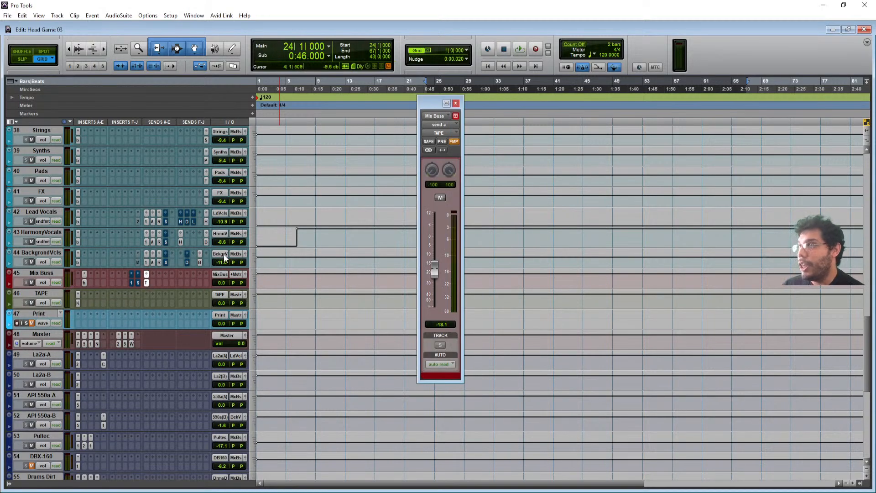
click(79, 303)
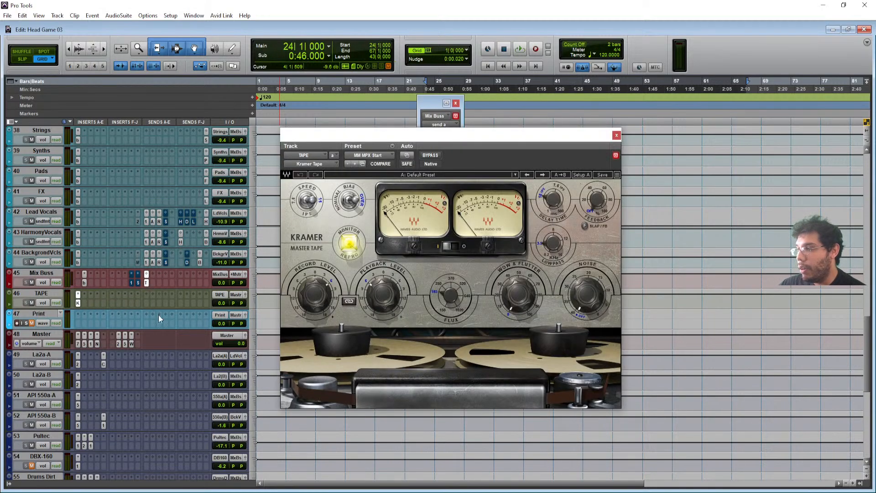
drag(493, 139, 467, 127)
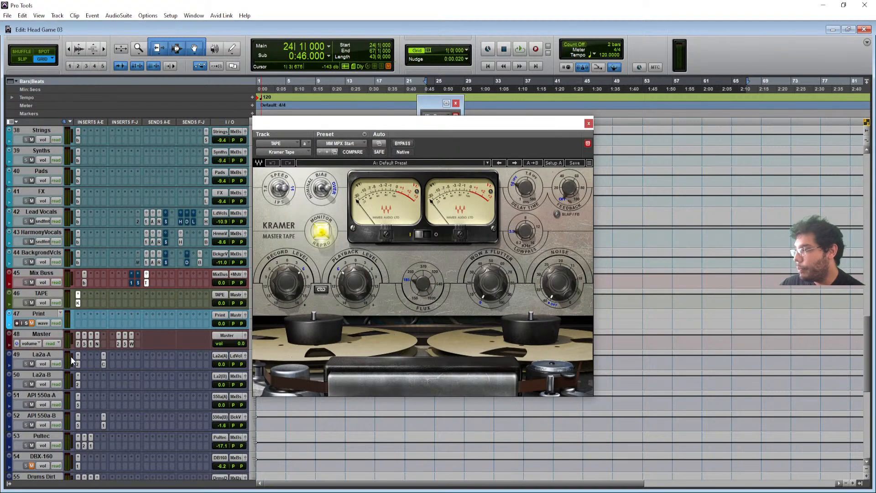
click(51, 333)
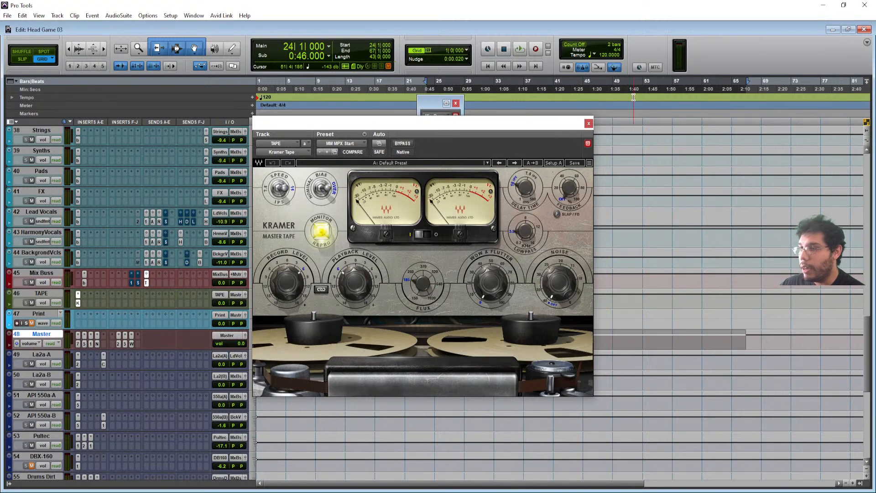
click(588, 123)
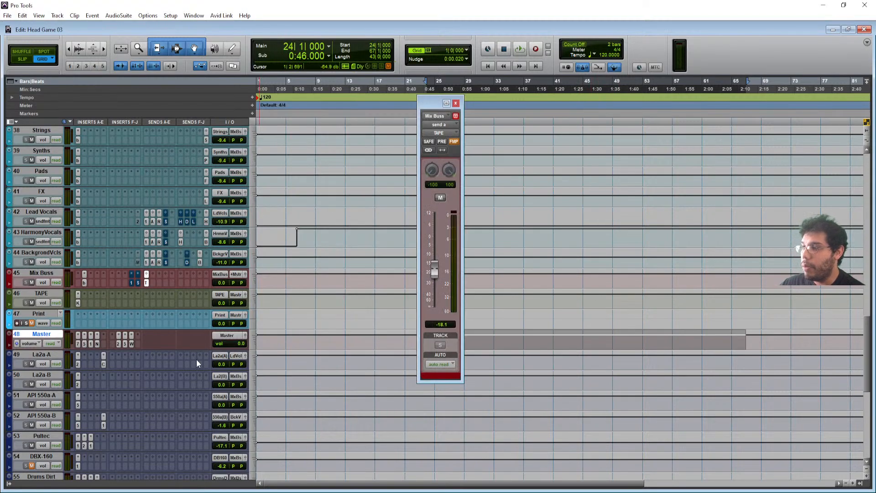
click(235, 275)
click(230, 273)
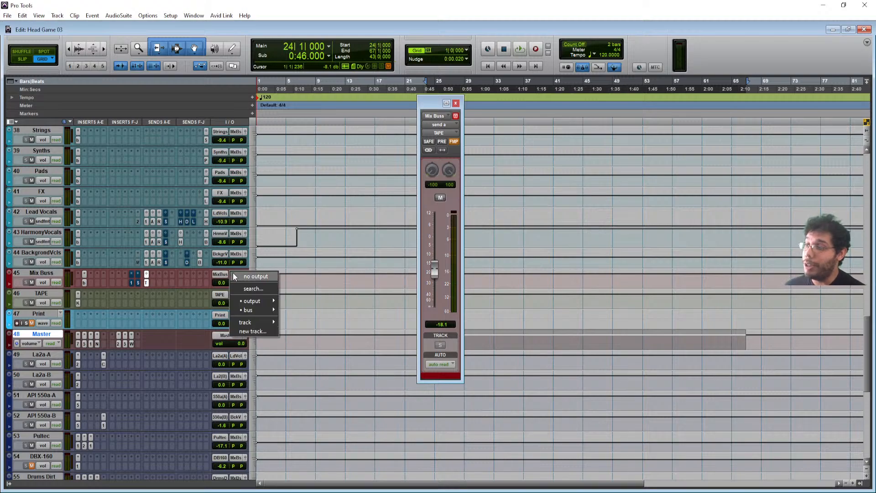
click(40, 273)
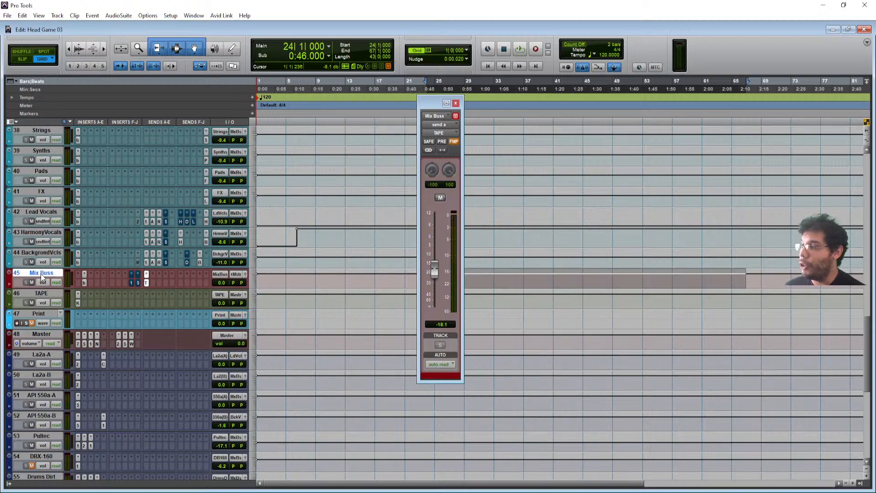
click(236, 274)
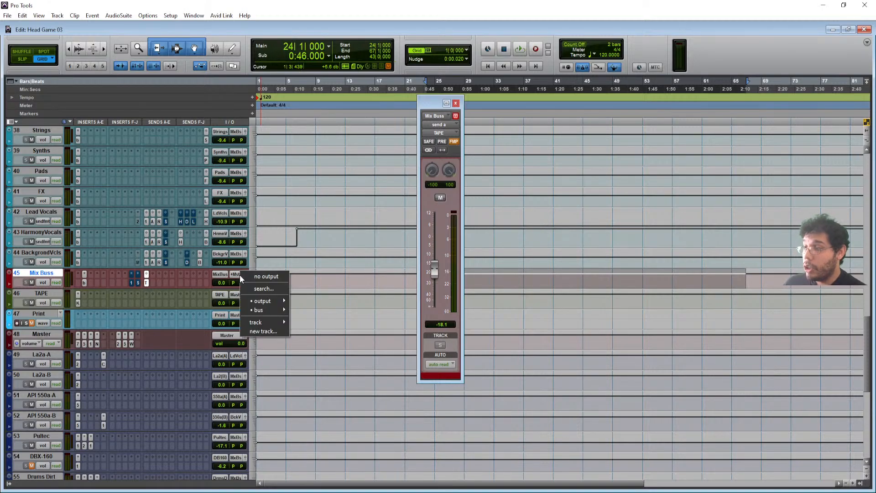
mouse_move(272, 311)
mouse_move(319, 318)
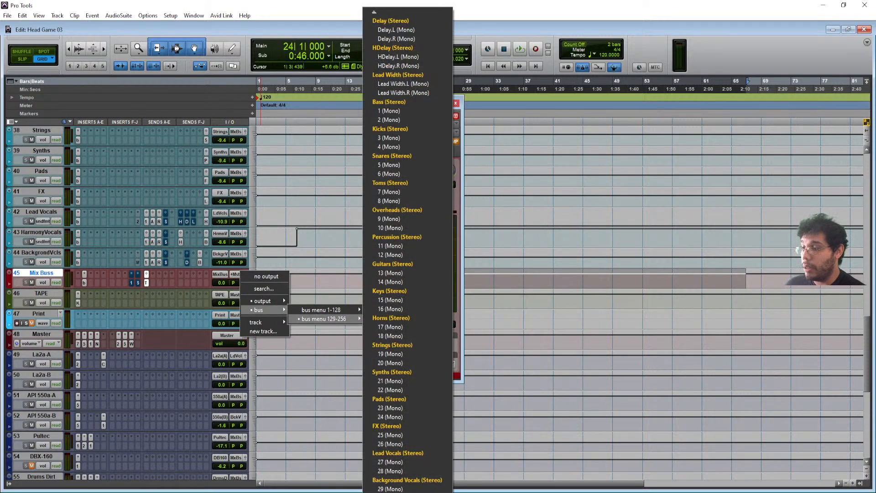
mouse_move(395, 492)
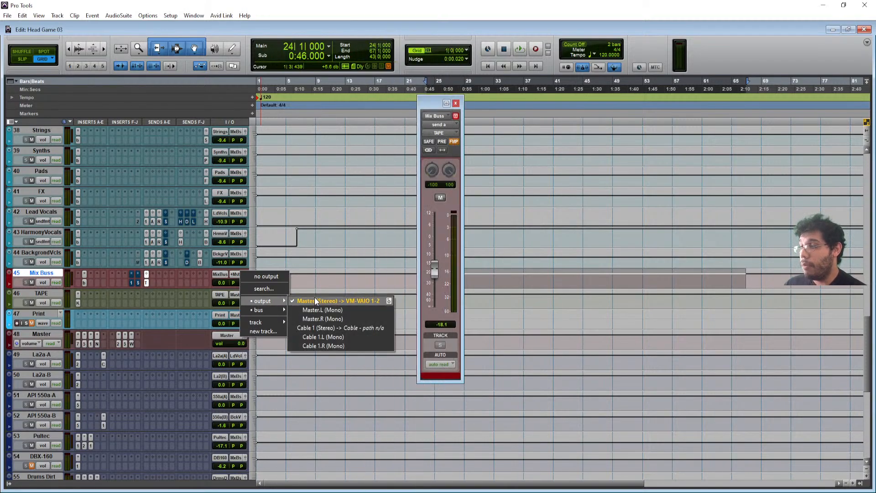
click(28, 265)
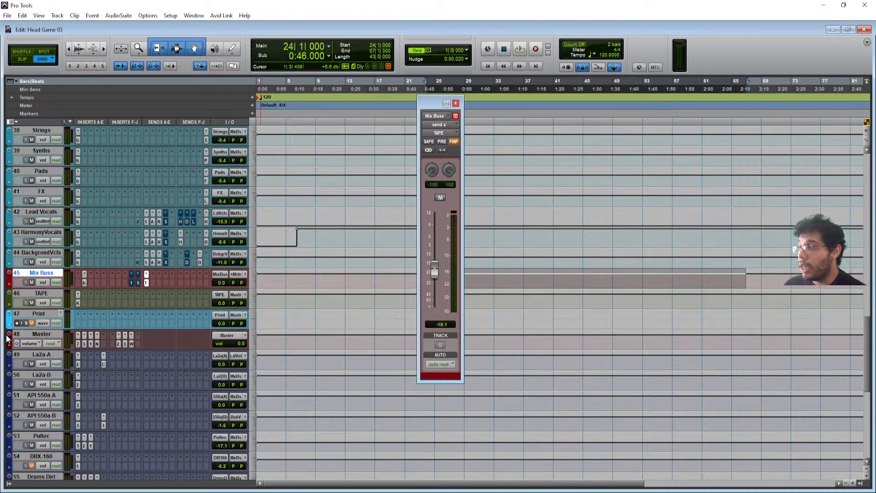
click(31, 318)
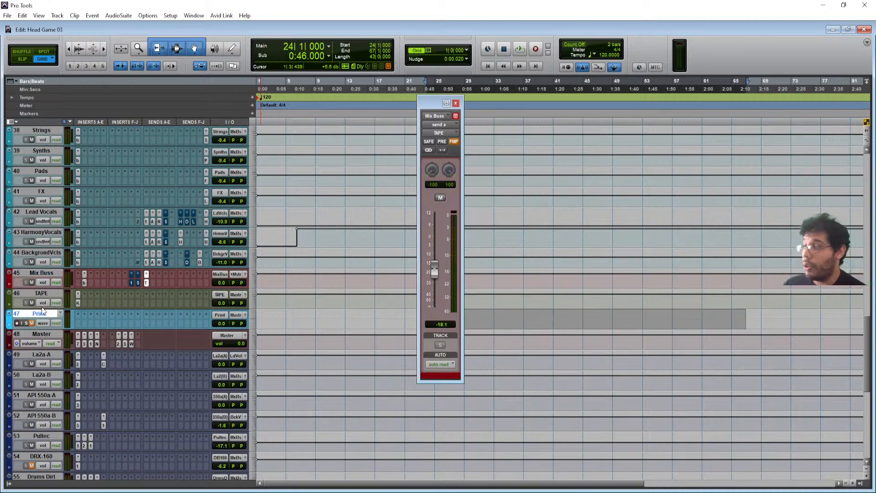
click(237, 274)
mouse_move(264, 310)
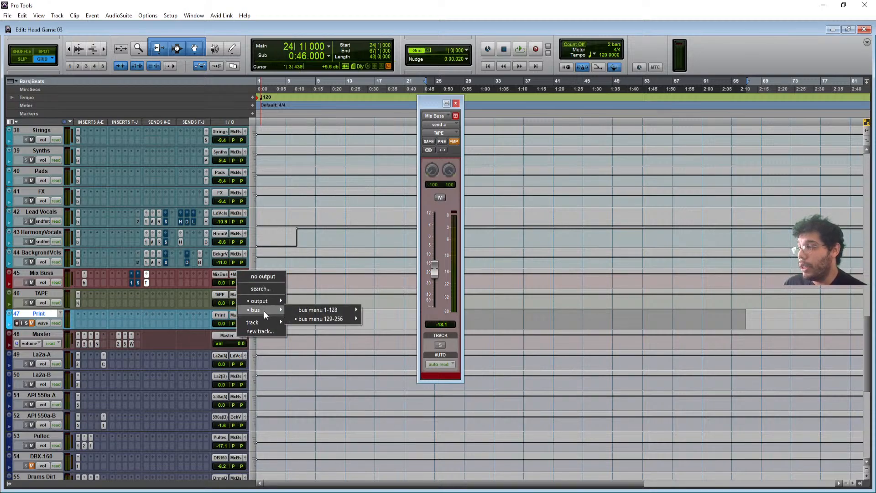
click(38, 332)
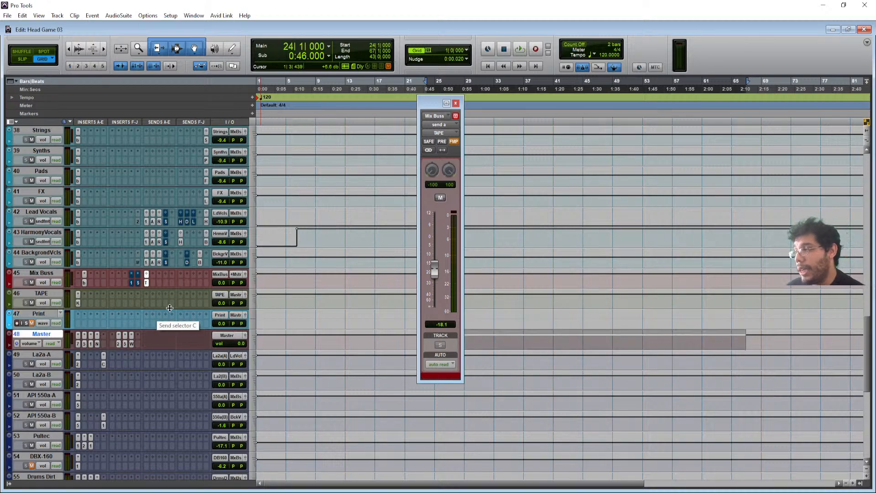
scroll(118, 246, down, 3)
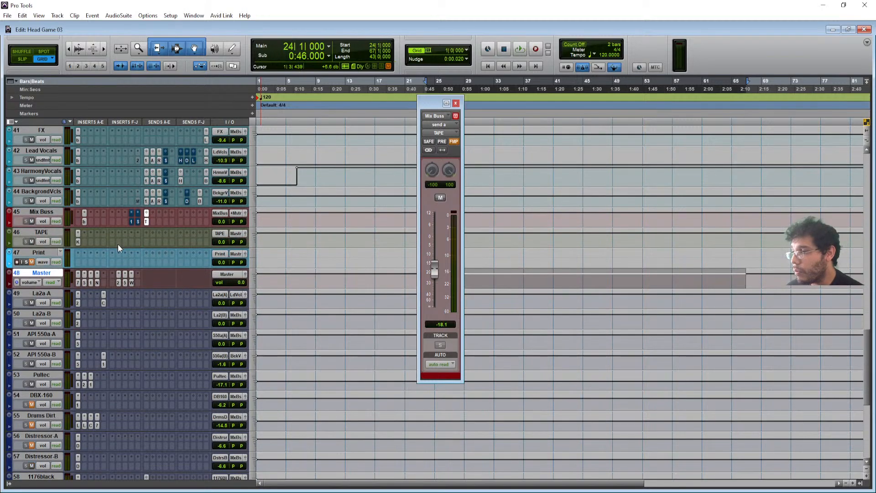
- Open the Master's EQ3 7-Band plug-in and close the Mix Buss send window
click(80, 281)
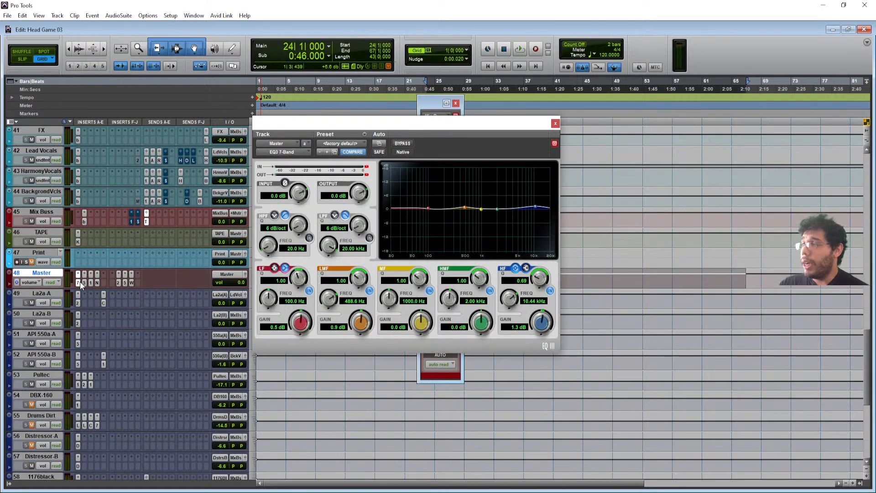
click(451, 104)
click(486, 103)
- Reposition the EQ3 window, then open the Master's TR5 VC-670 with the Warm 670 preset
drag(450, 121, 431, 121)
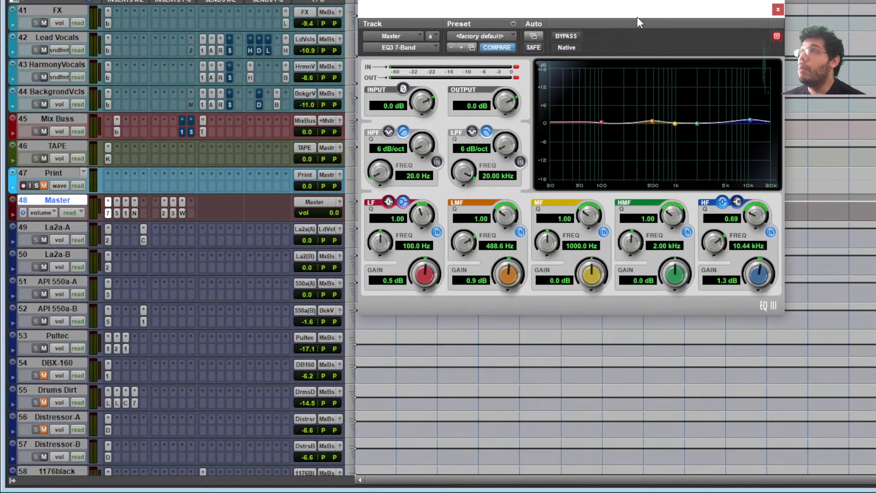
drag(473, 76, 434, 105)
drag(599, 46, 554, 73)
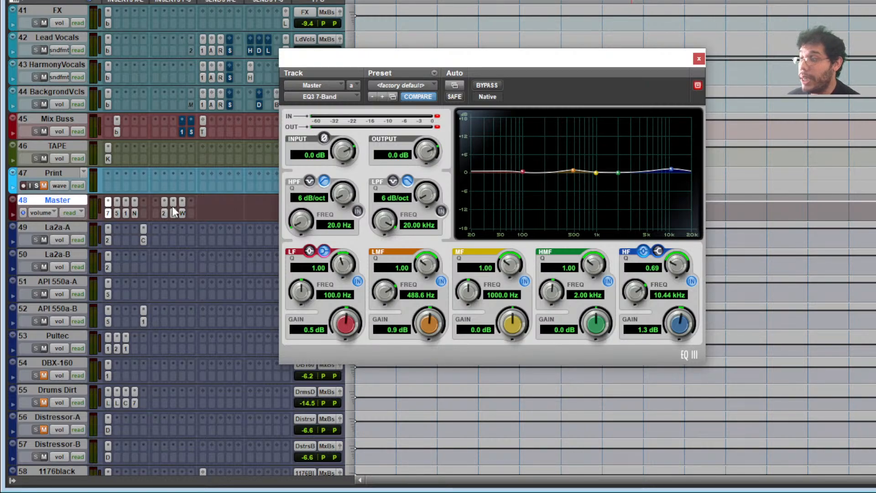
drag(464, 68, 452, 79)
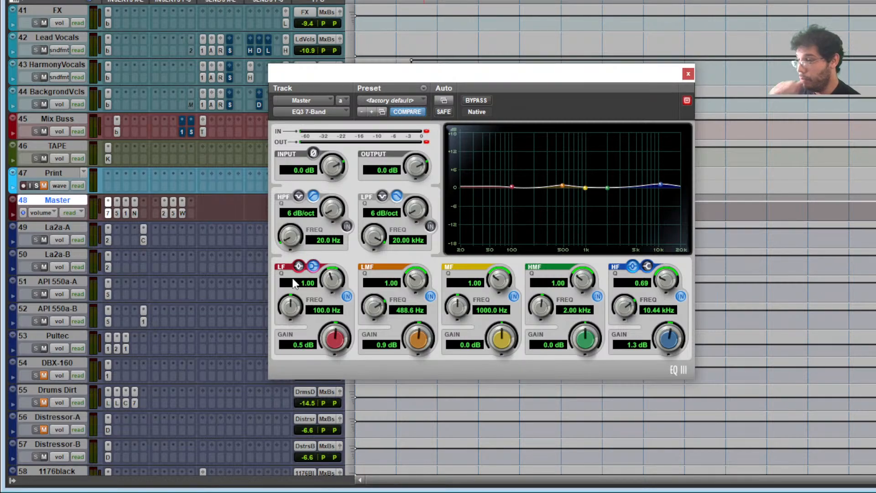
click(117, 213)
drag(732, 75, 693, 56)
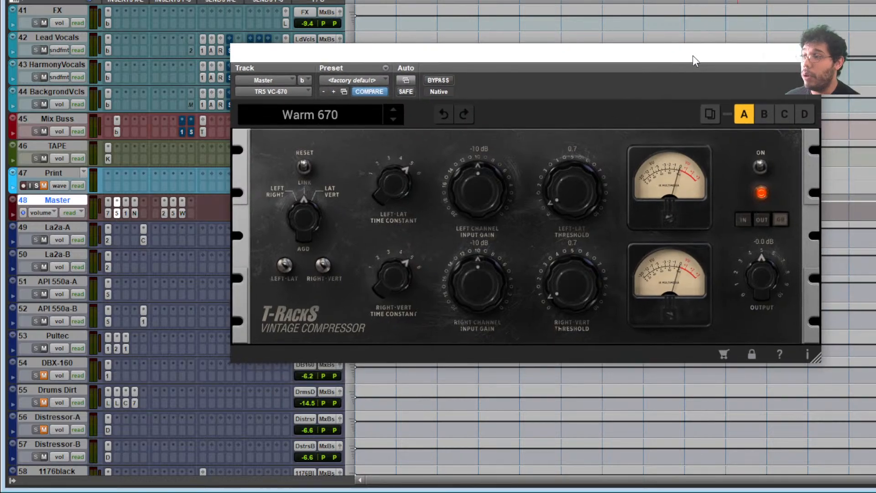
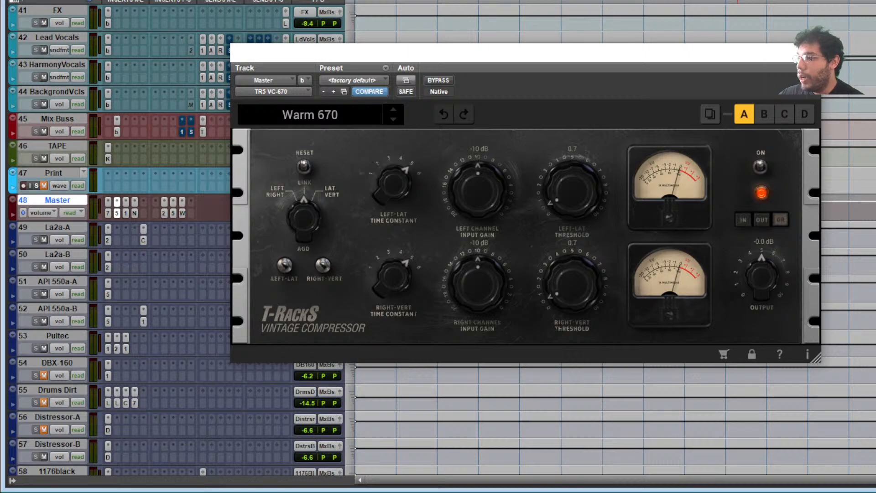
- Swap the Master's TR5 VC-670 window for its S1 Stereo Imager, set at width 1.20
click(810, 52)
click(127, 213)
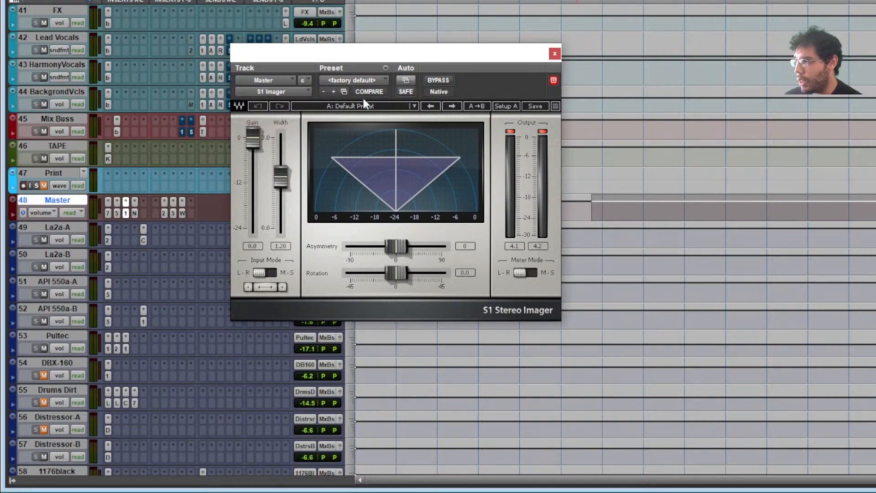
- Compare S1 Imager width 1.00 against 1.20, keep 1.20, and bring up NLS Buss on Mike Master
click(386, 69)
click(413, 96)
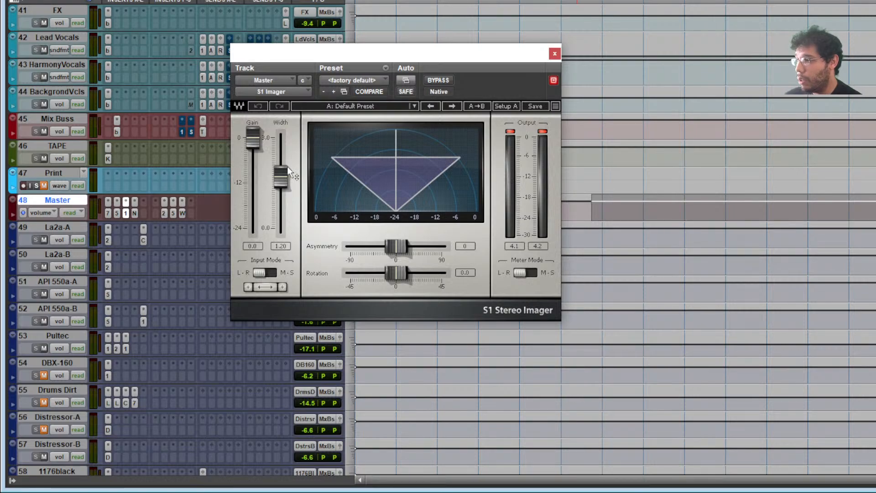
drag(282, 180, 282, 186)
click(385, 67)
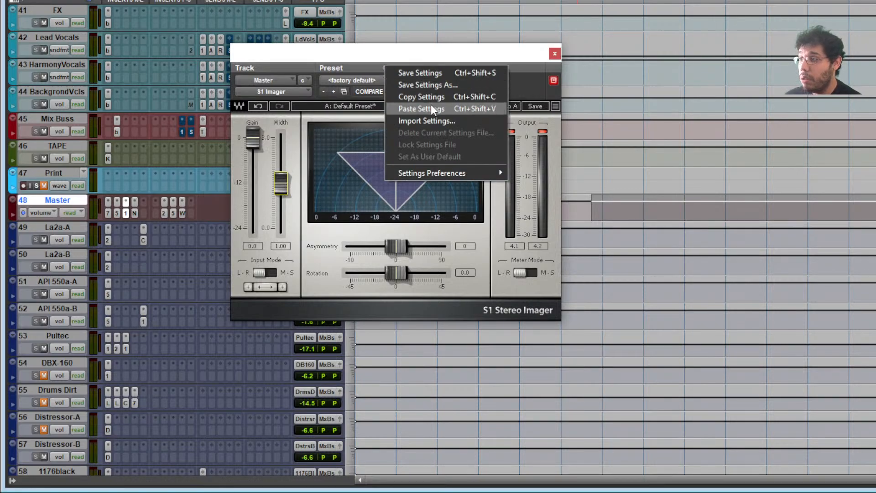
click(430, 107)
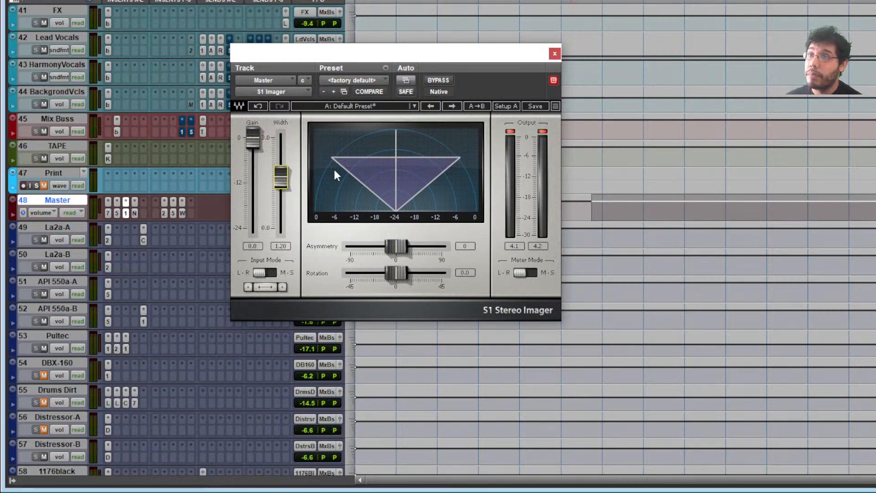
click(134, 213)
drag(354, 57, 355, 0)
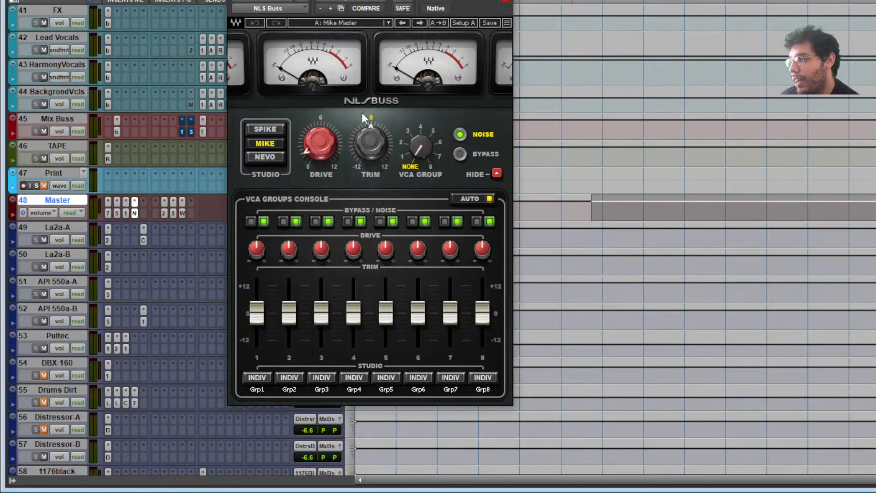
- Switch the Master's plug-in view between NLS Buss and the L2 Ultramaximizer
mouse_move(383, 138)
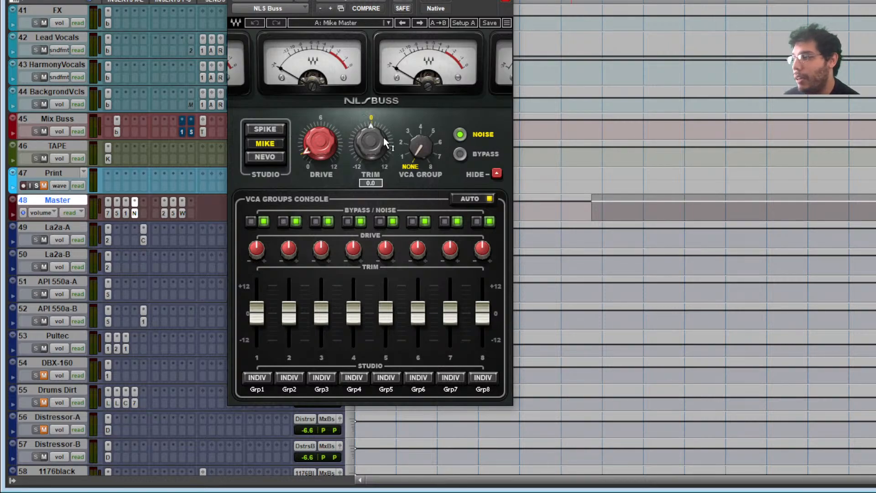
mouse_move(323, 145)
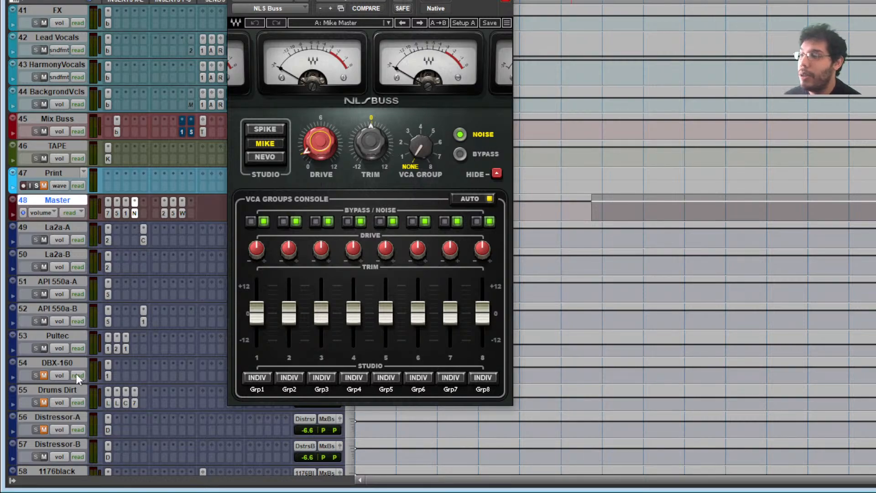
click(163, 211)
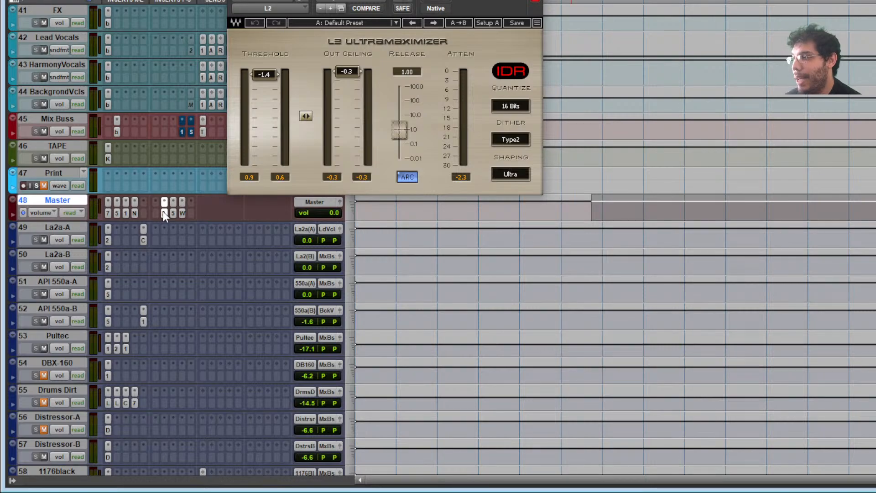
click(135, 213)
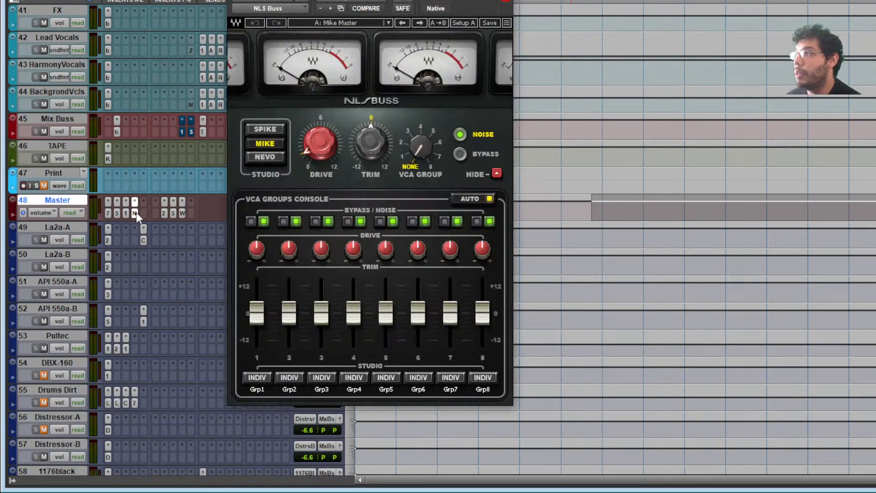
click(164, 213)
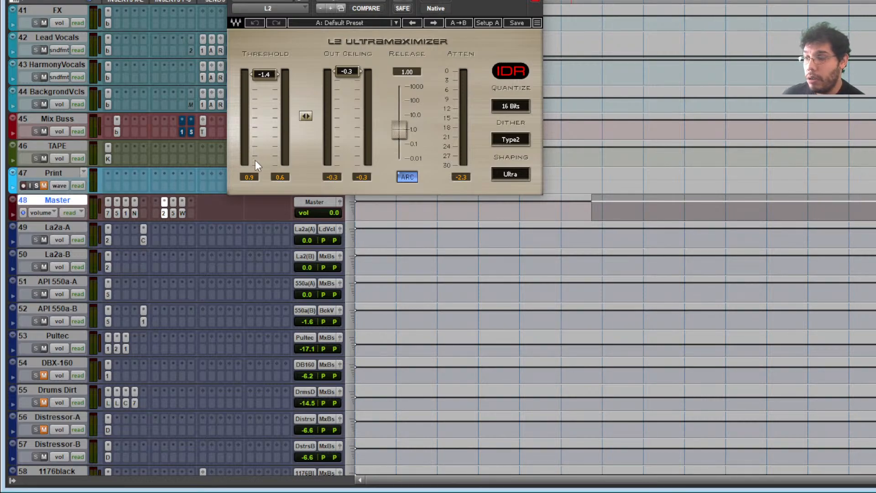
- Flip between the Master's analyzer and the WLM loudness meter
click(174, 215)
click(182, 214)
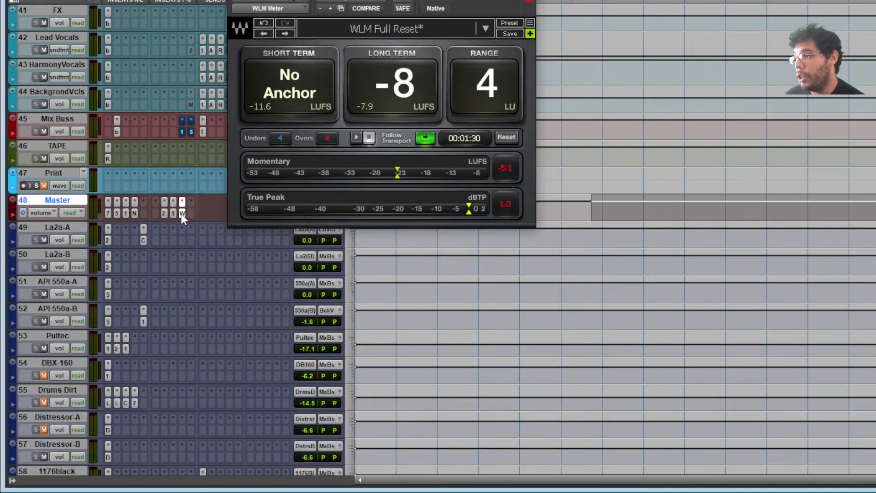
click(170, 213)
click(182, 211)
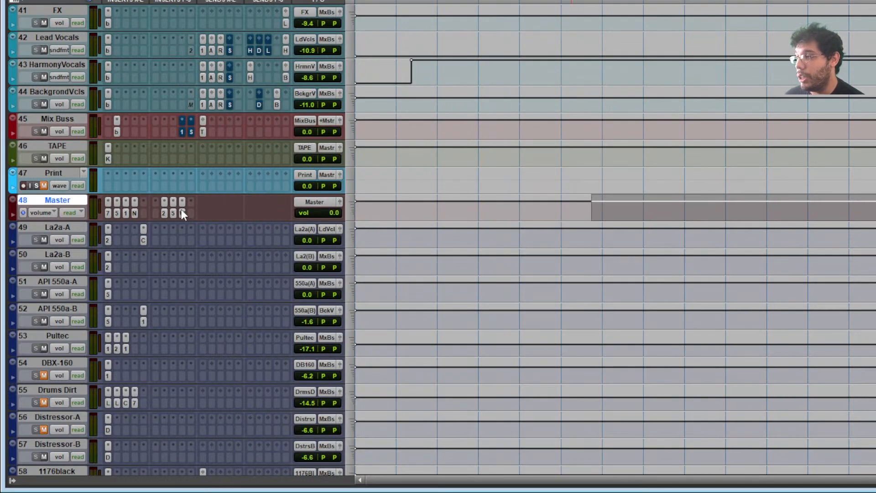
- Close the WLM meter, step through S1 and EQ3, and place the TR5 VC-670 at lower right
click(182, 212)
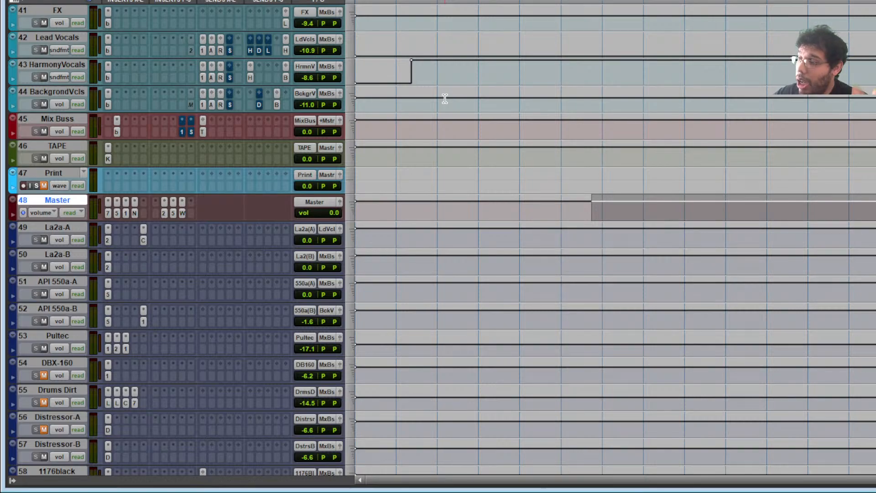
click(124, 213)
click(110, 213)
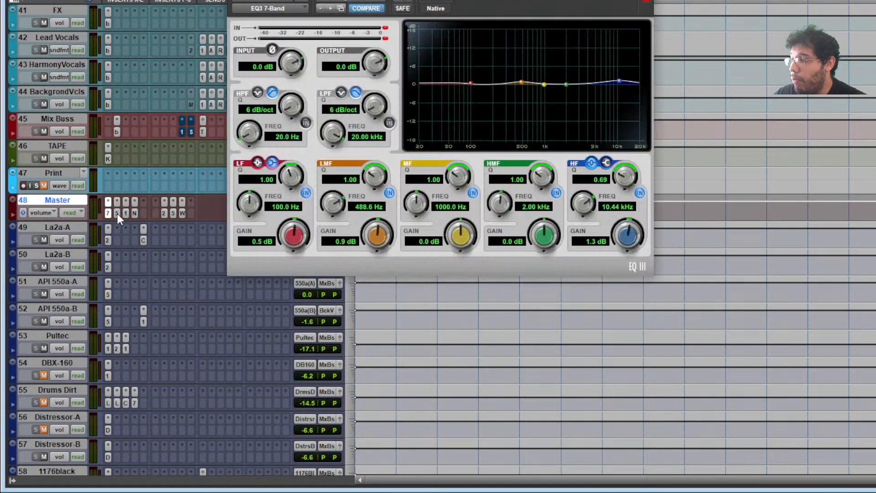
click(117, 213)
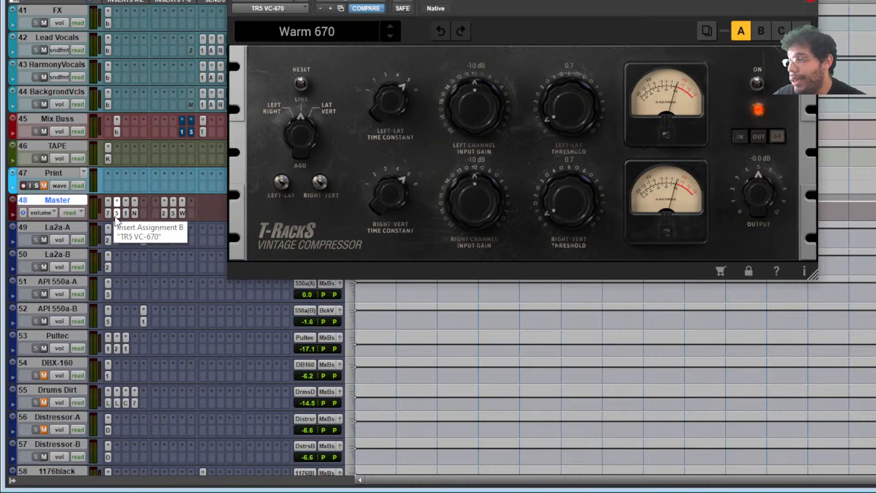
drag(292, 1, 228, 23)
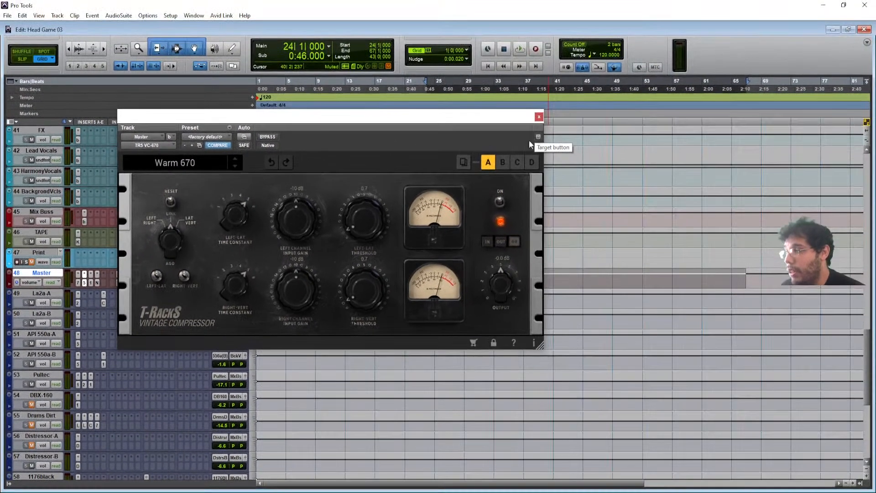
drag(464, 119, 772, 161)
- Show the Dynamics multichannel plug-in list for an empty Master insert
click(103, 272)
mouse_move(154, 300)
mouse_move(238, 288)
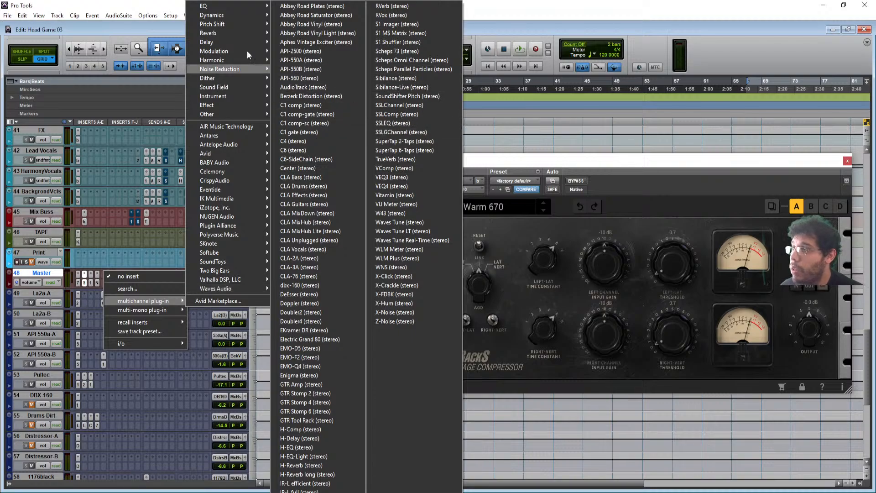
- Insert PuigChild 670 on the Master and load the MMasterPuigChild670 preset
mouse_move(240, 14)
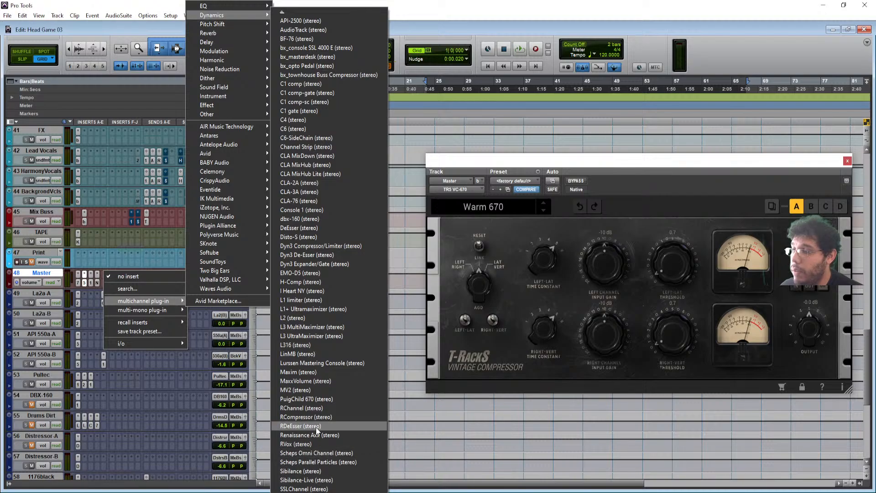
click(301, 398)
drag(409, 117, 347, 136)
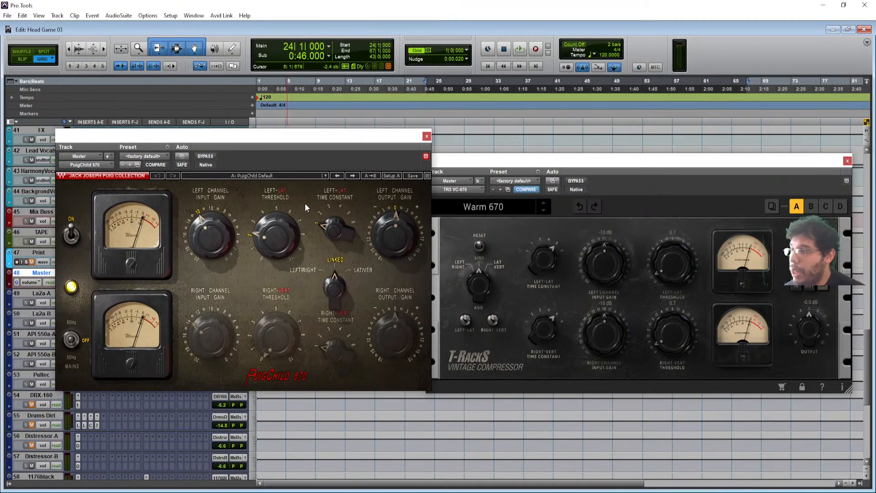
click(169, 155)
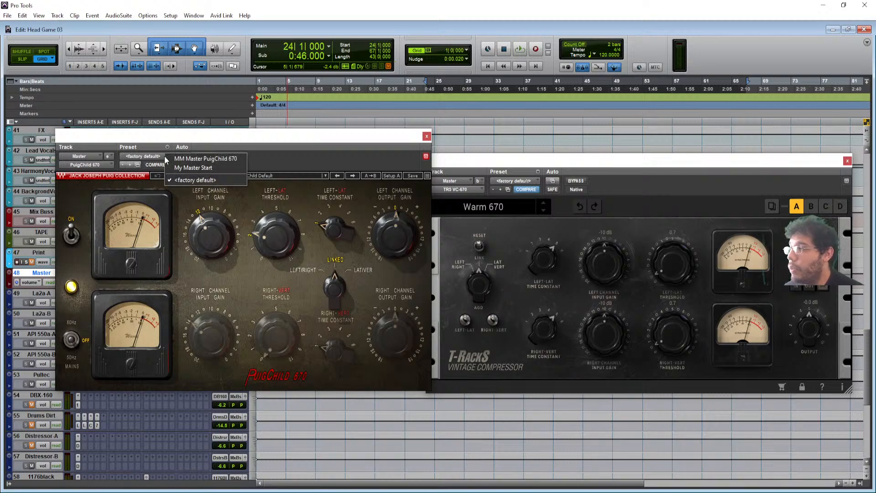
click(212, 167)
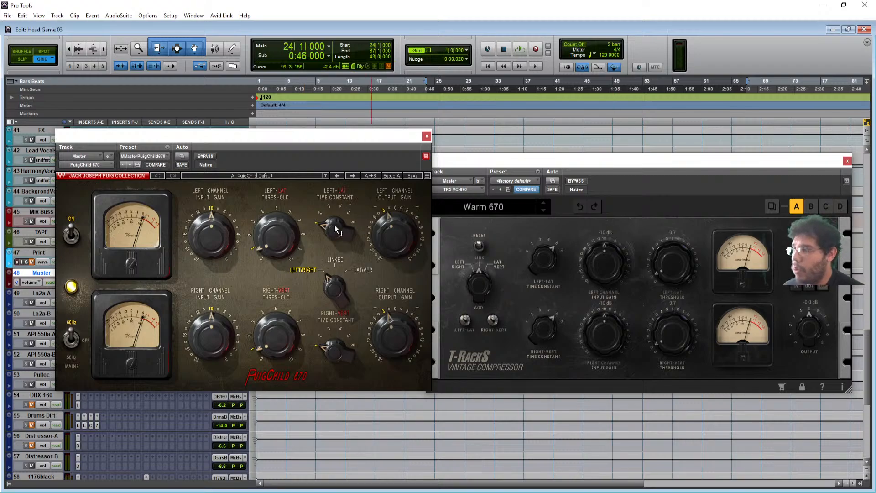
- Set the Left-Lat time constant to 6, tweak threshold and output gain, then close both compressors
mouse_move(336, 229)
mouse_down()
mouse_move(335, 213)
mouse_move(336, 237)
mouse_up()
click(280, 231)
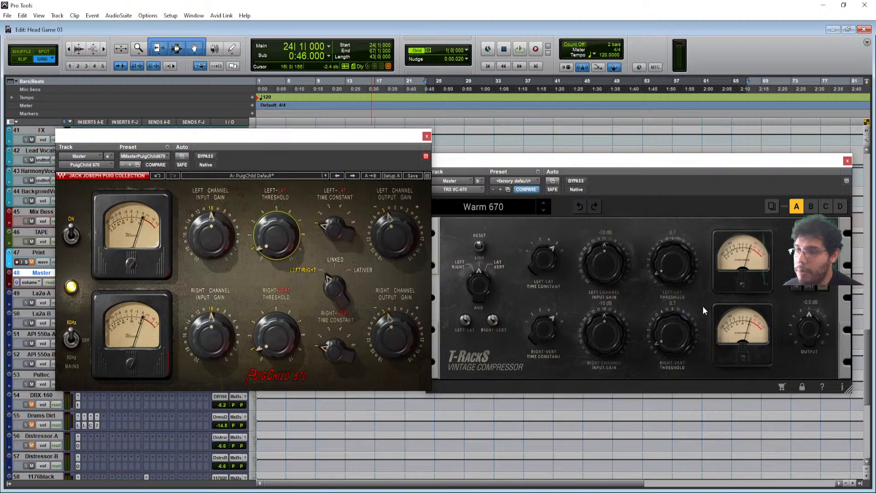
click(676, 264)
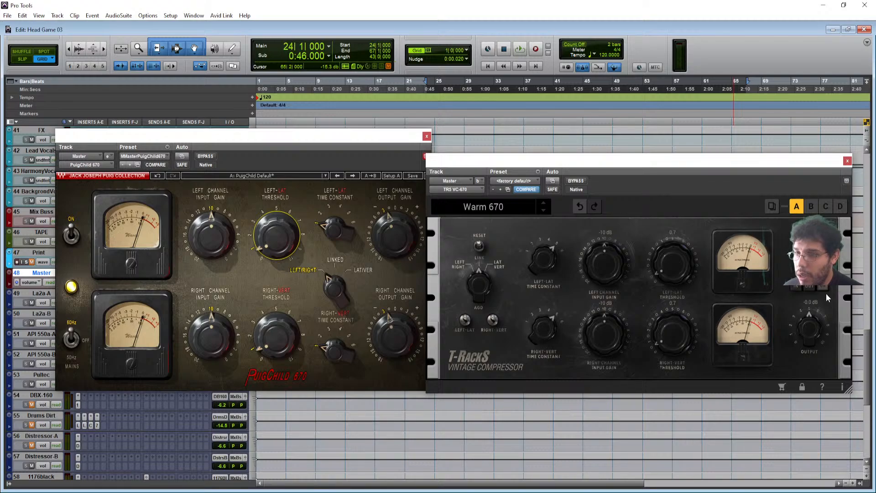
drag(677, 161, 652, 171)
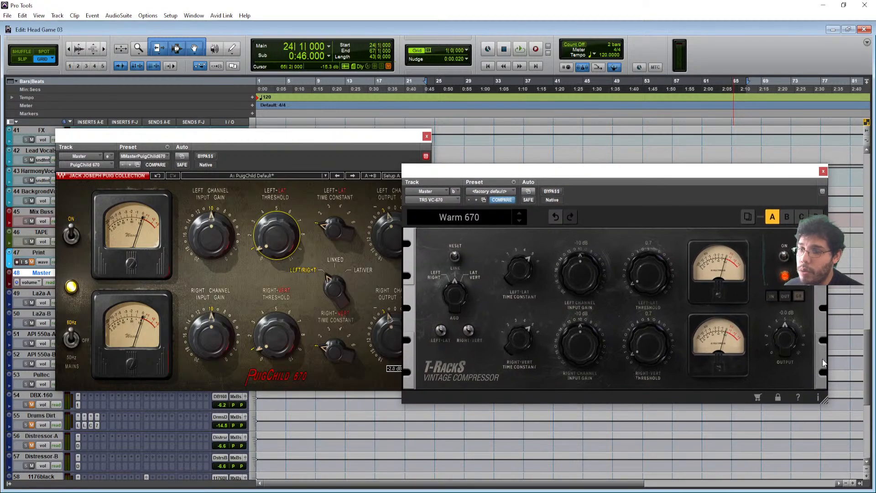
click(393, 235)
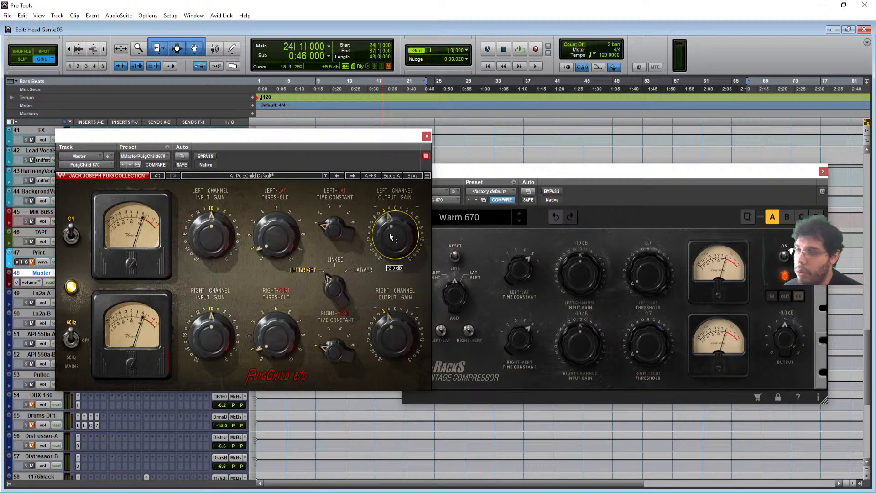
click(426, 136)
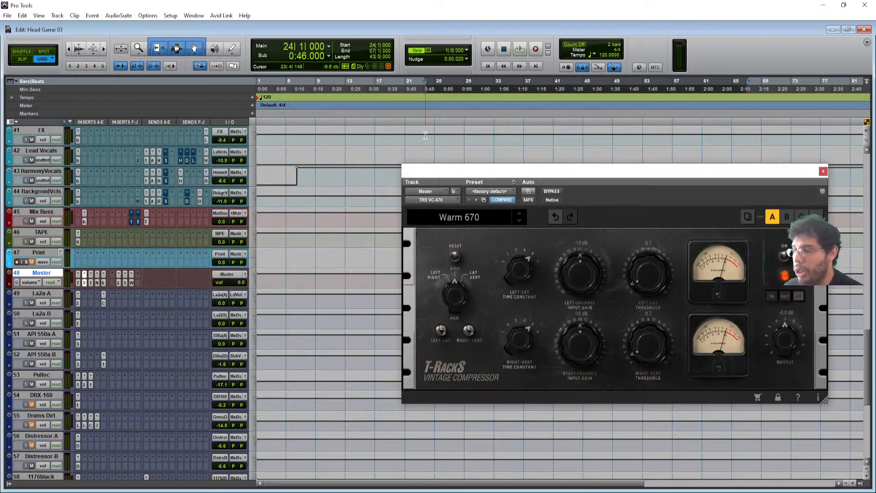
click(822, 171)
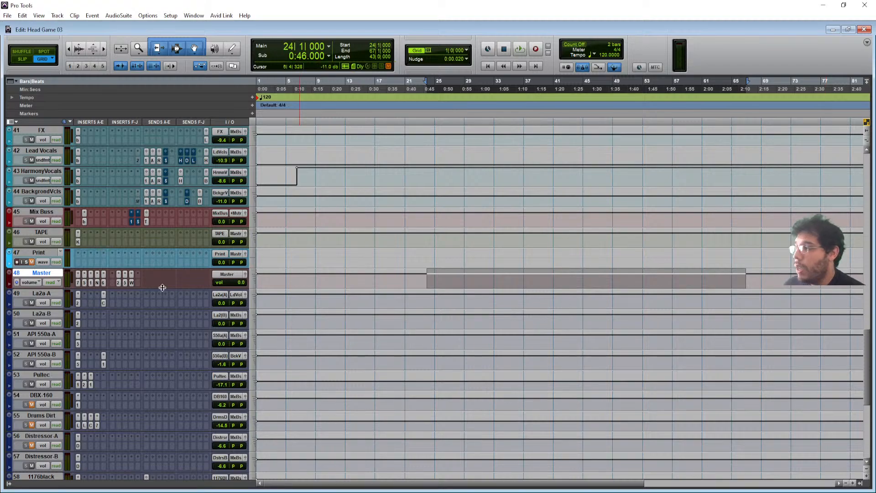
- Remove the fifth insert from the Master track
click(103, 273)
click(144, 278)
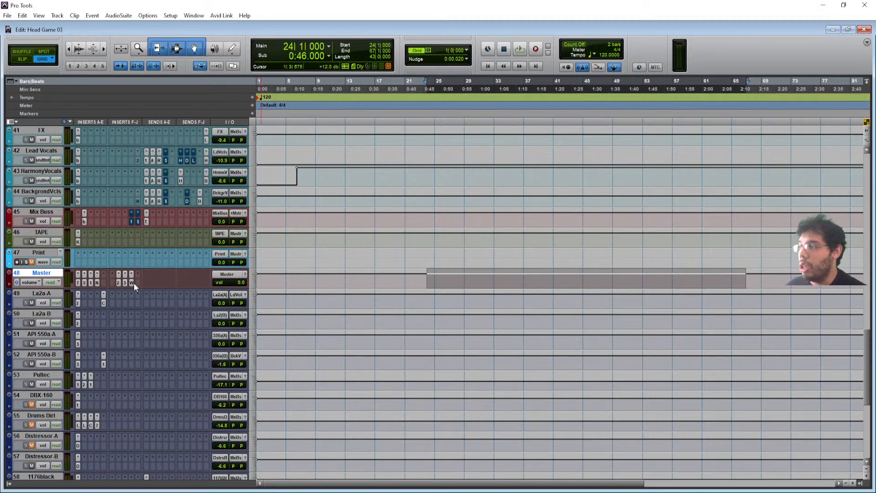
scroll(84, 262, up, 3)
scroll(85, 262, right, 1)
scroll(85, 262, up, 1)
scroll(84, 262, right, 1)
scroll(85, 262, up, 3)
scroll(85, 262, up, 6)
scroll(85, 262, right, 1)
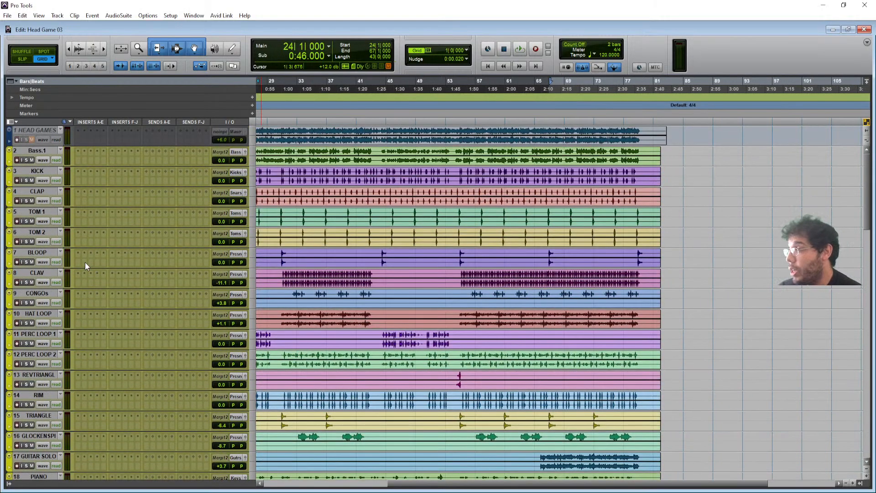
scroll(486, 376, left, 3)
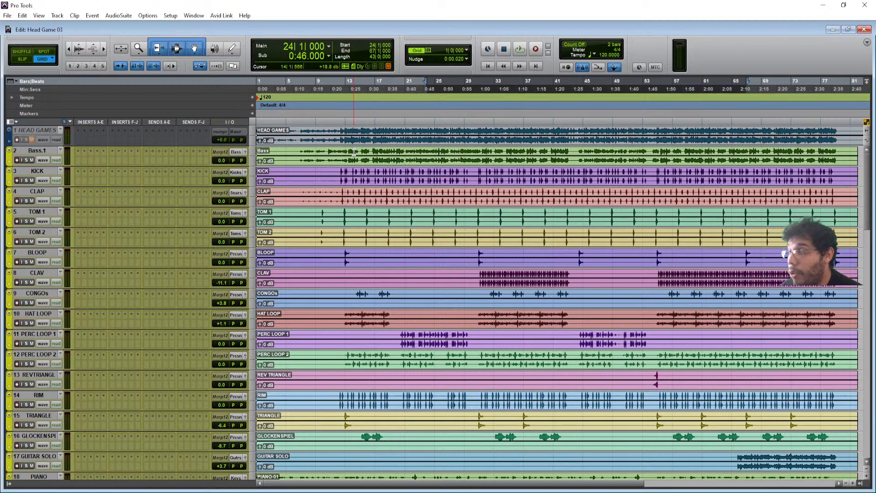
scroll(354, 152, down, 10)
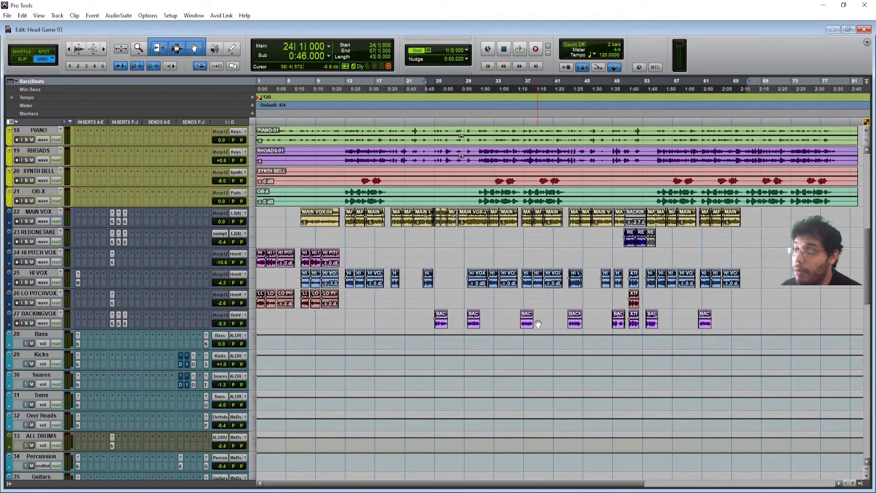
scroll(515, 323, up, 8)
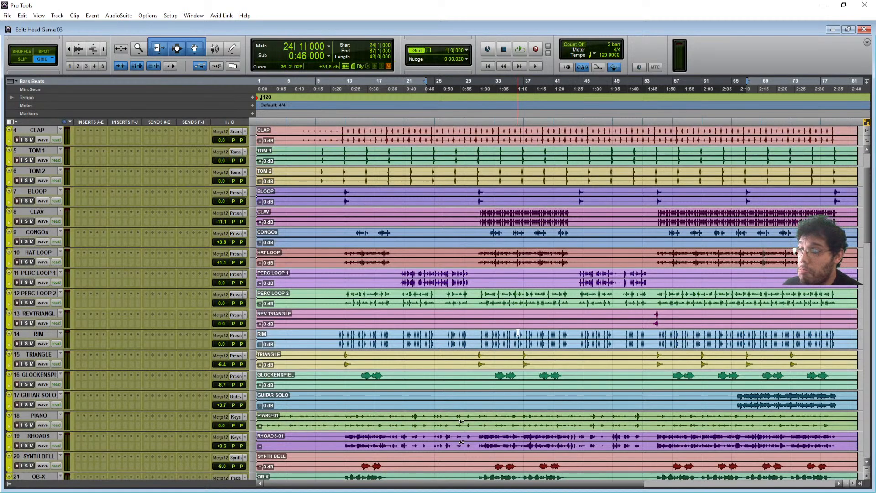
scroll(440, 361, up, 2)
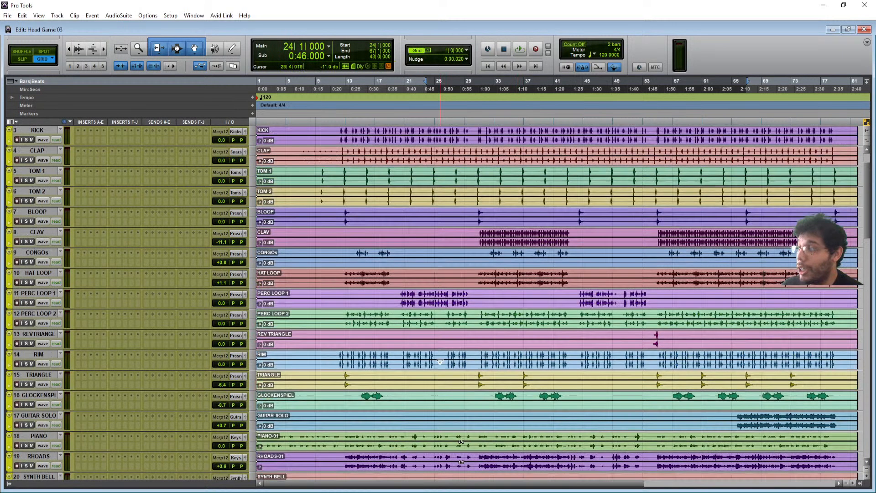
- Select bars 1–13 from Bass down to OB-X and play them back
drag(347, 152, 104, 283)
scroll(223, 372, down, 7)
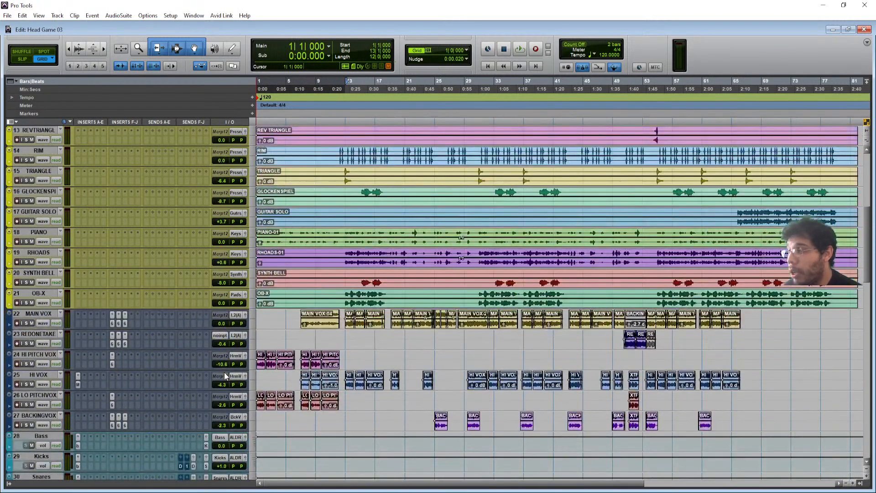
drag(347, 230, 208, 256)
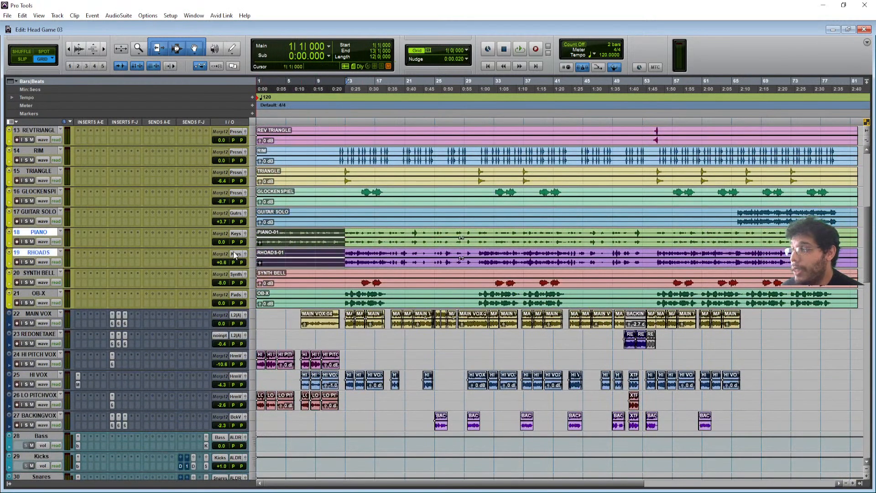
scroll(267, 263, up, 7)
scroll(267, 263, up, 1)
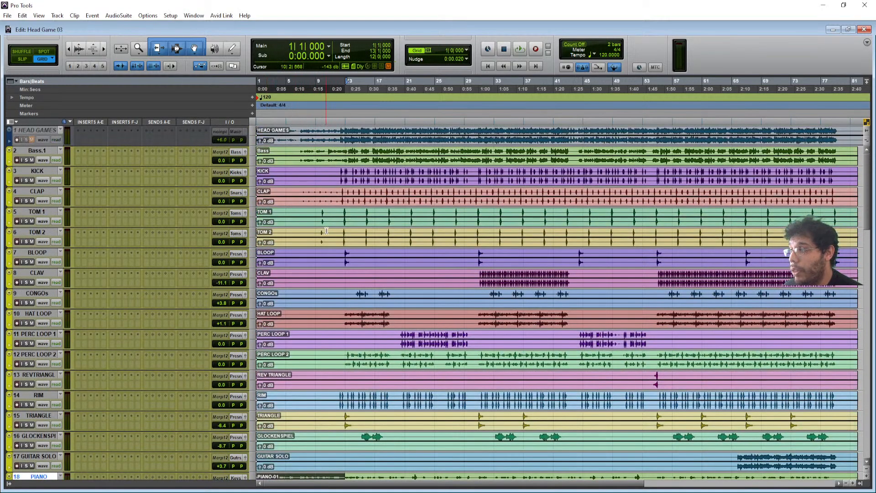
drag(347, 150, 250, 298)
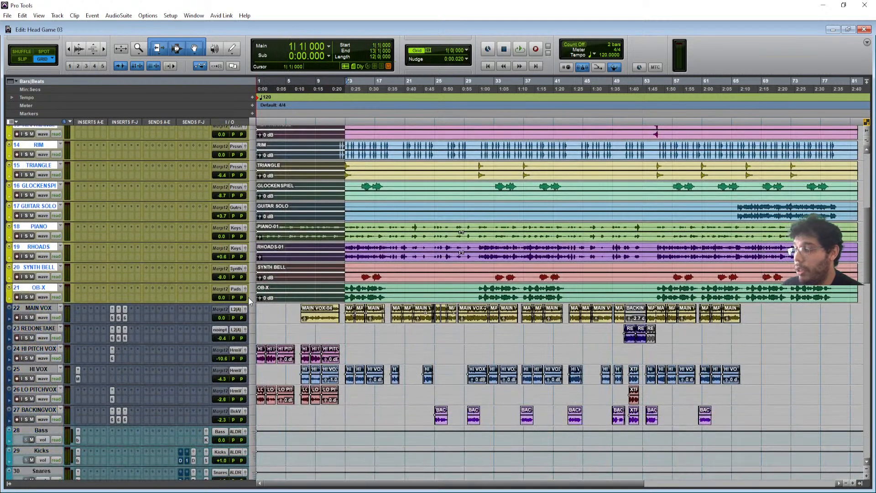
scroll(162, 324, down, 2)
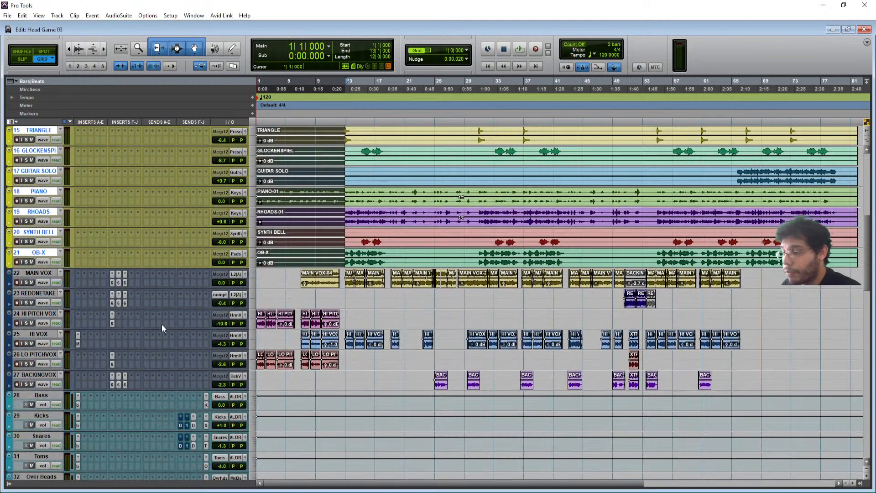
key(space)
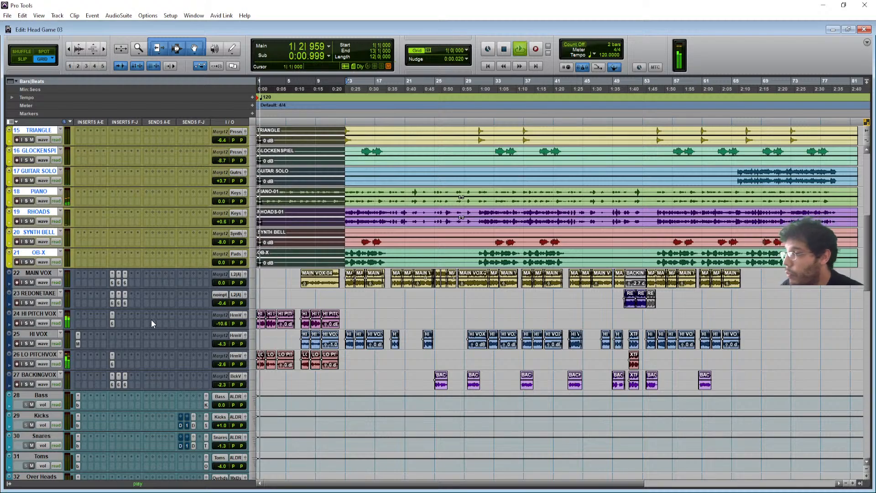
scroll(152, 321, down, 3)
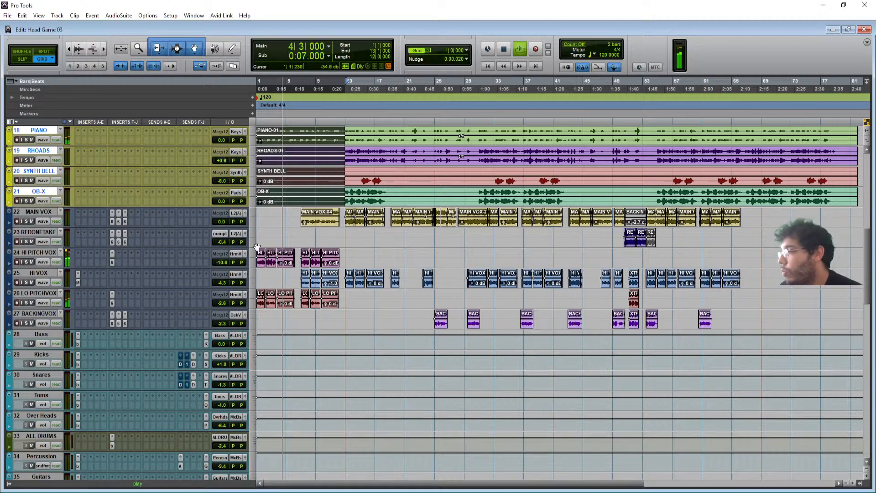
scroll(394, 319, up, 10)
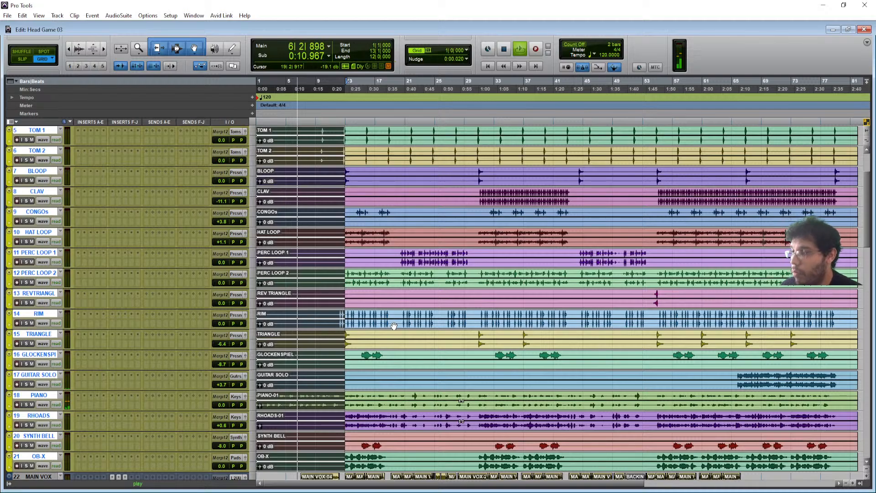
scroll(394, 325, up, 4)
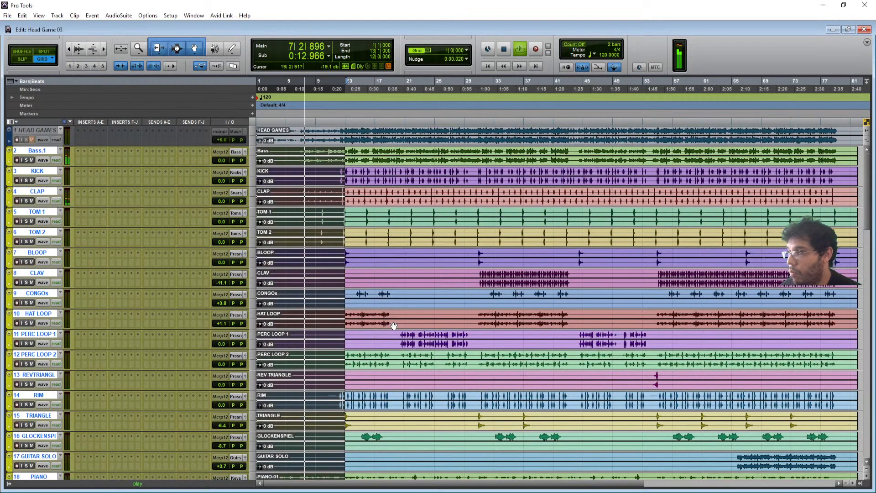
key(space)
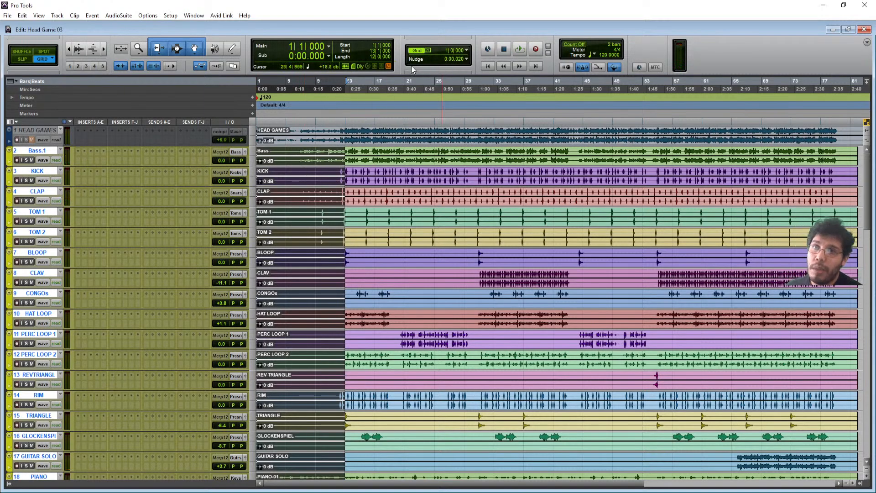
- Open the Bass track's bx_console SSL 4000 E, showing the MM Start preset
scroll(402, 182, down, 10)
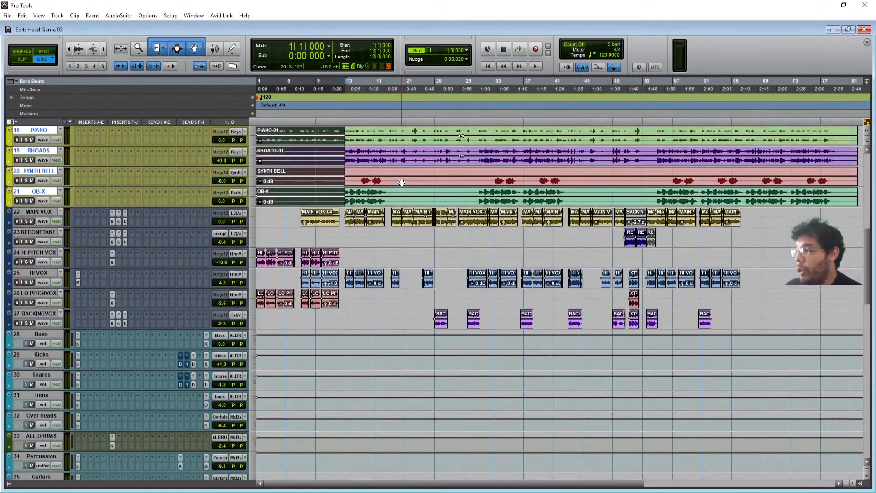
scroll(358, 317, down, 2)
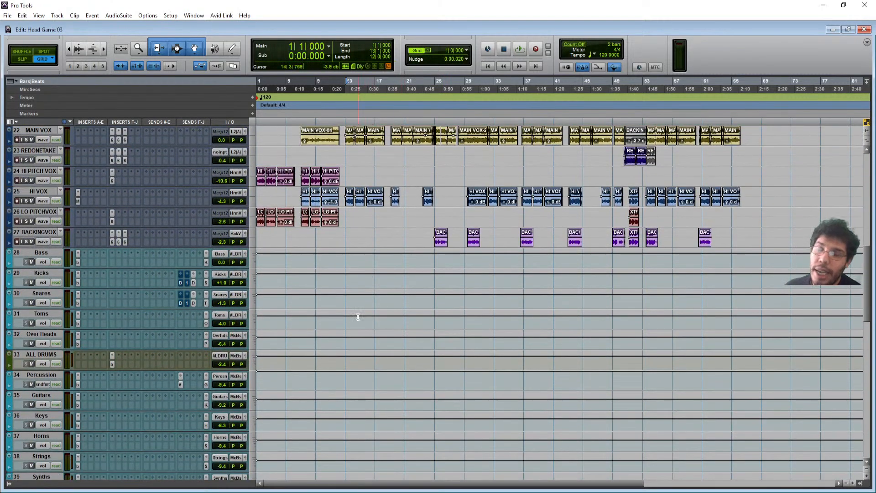
click(78, 261)
drag(254, 144, 409, 52)
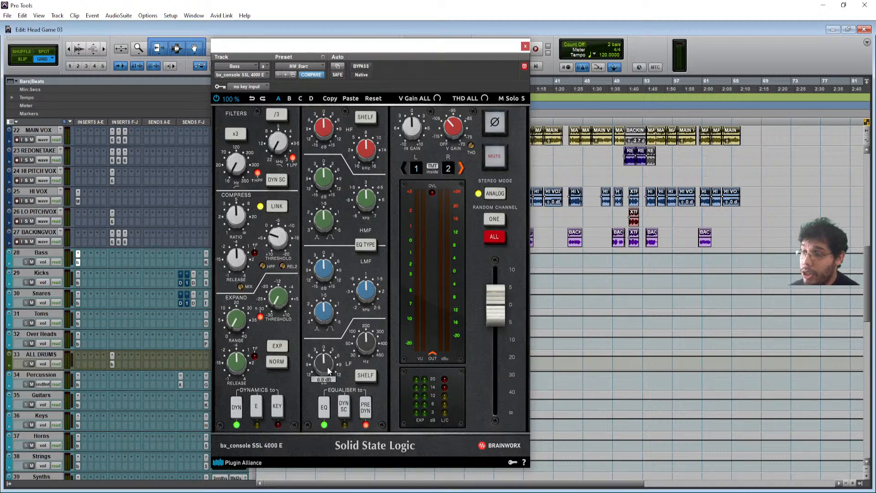
drag(334, 56, 392, 45)
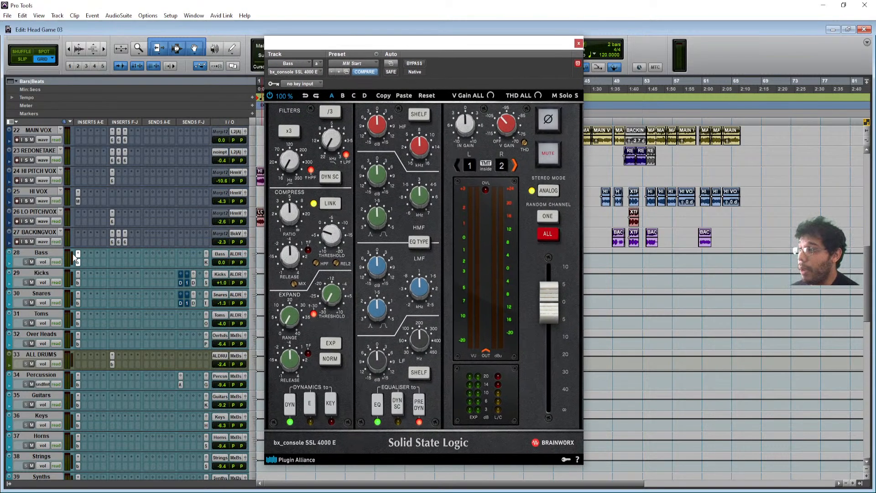
click(111, 363)
click(76, 284)
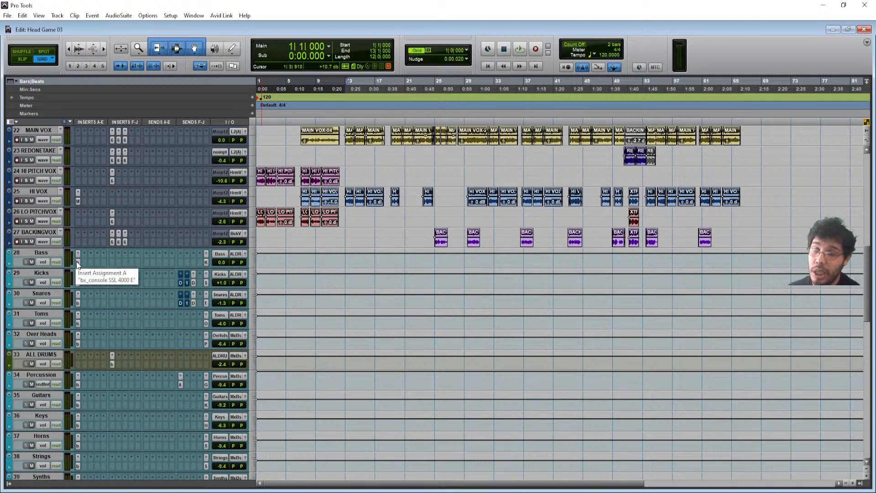
click(76, 261)
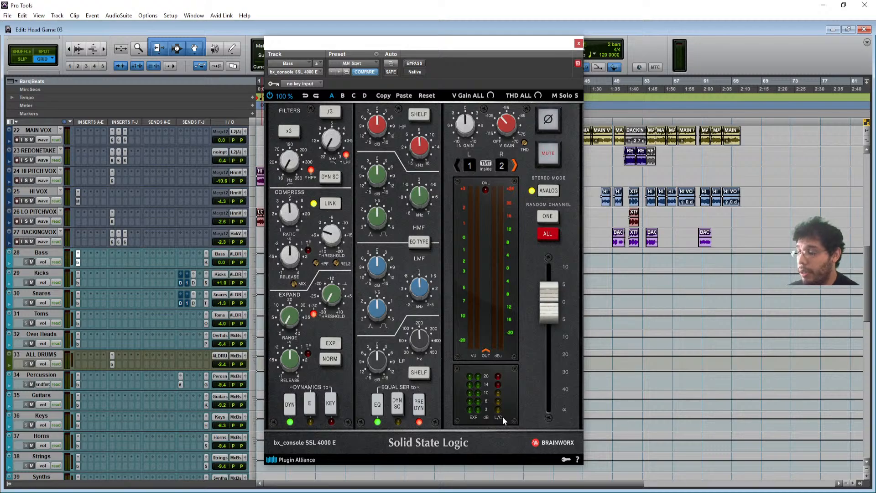
key(space)
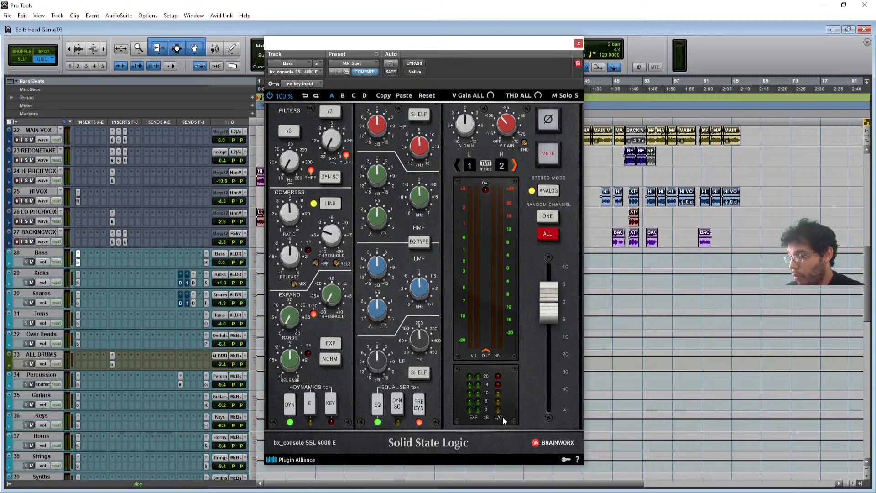
drag(409, 47, 445, 53)
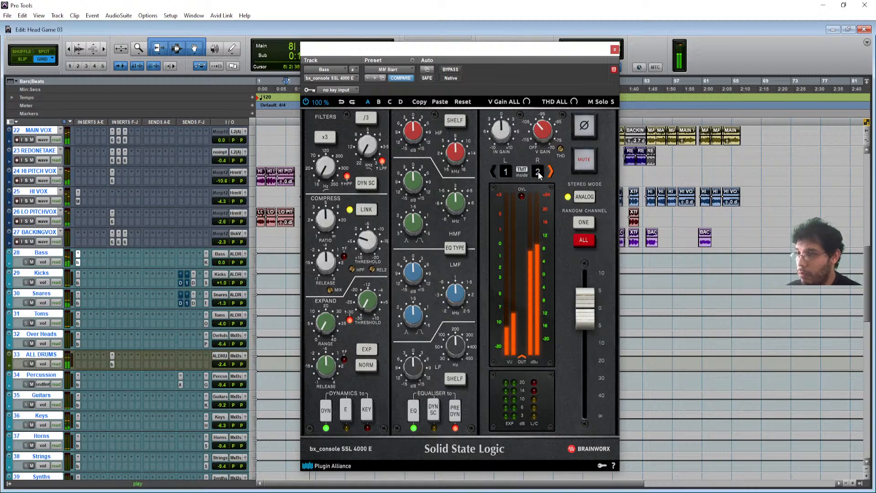
key(space)
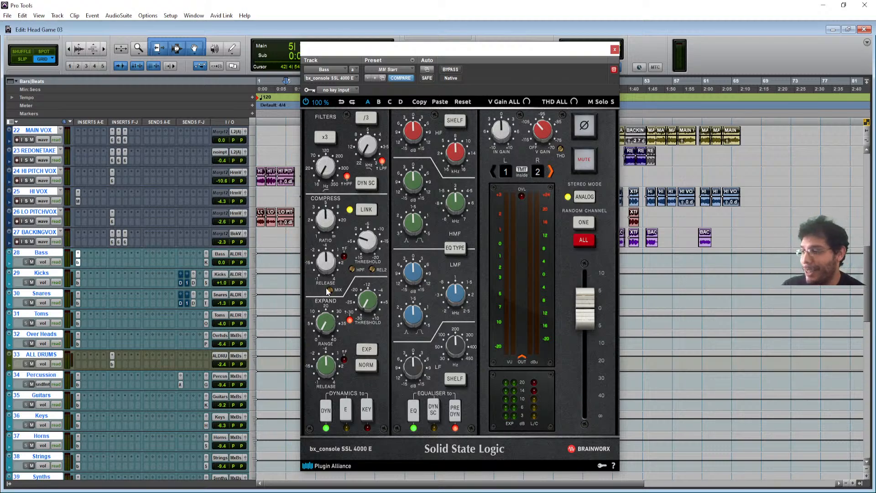
mouse_move(329, 221)
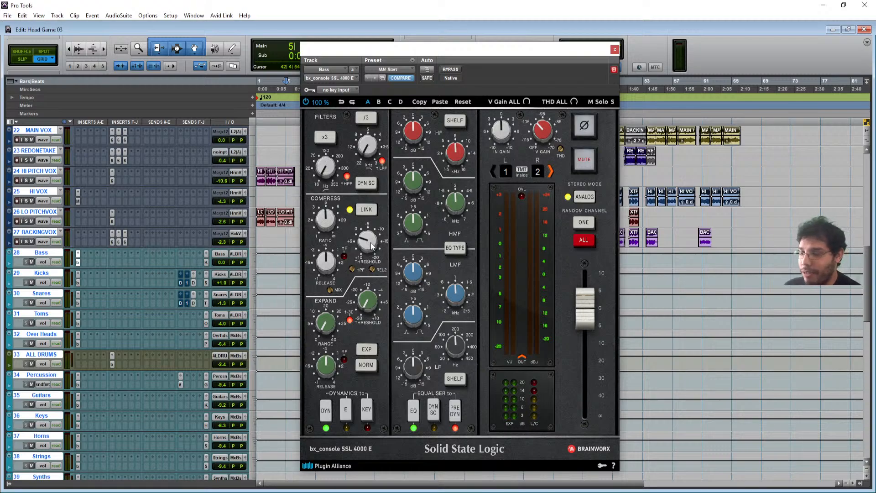
key(space)
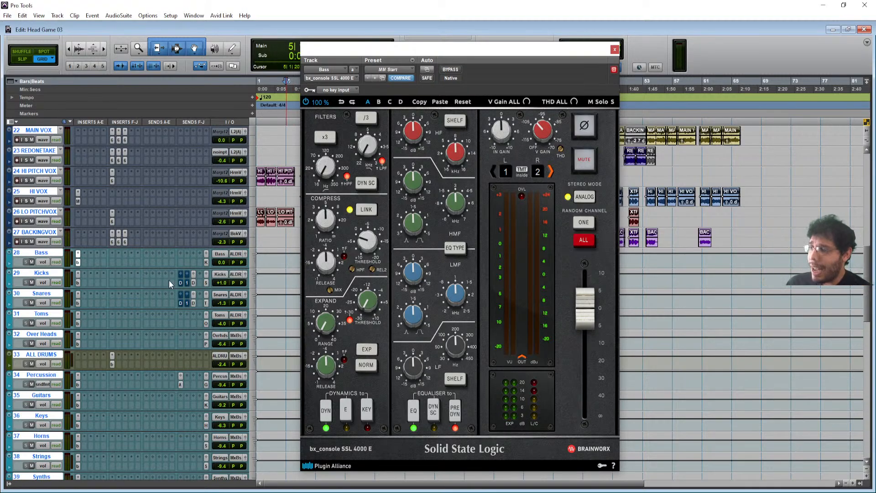
key(space)
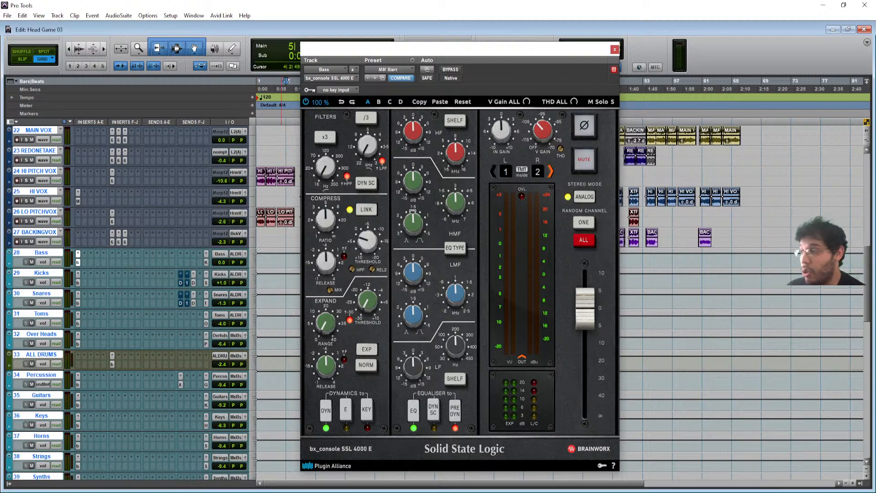
- Step the SSL 4000 E window through the Kicks and Snares tracks
click(79, 282)
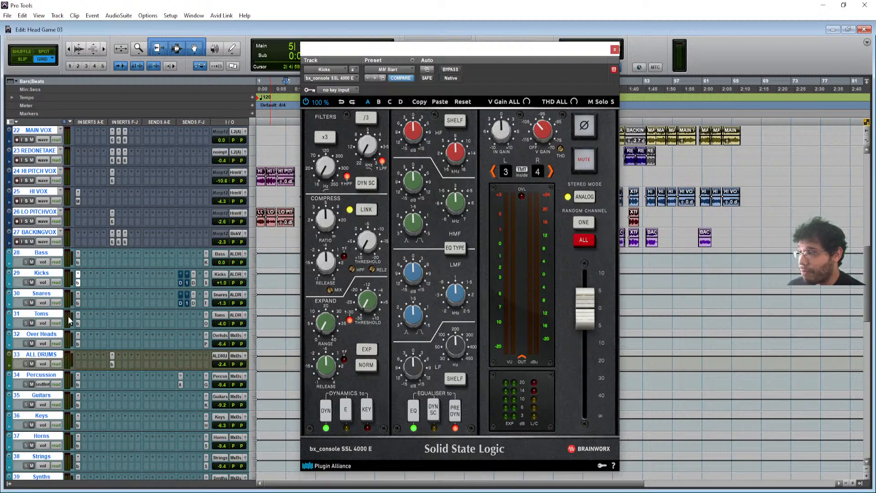
click(78, 303)
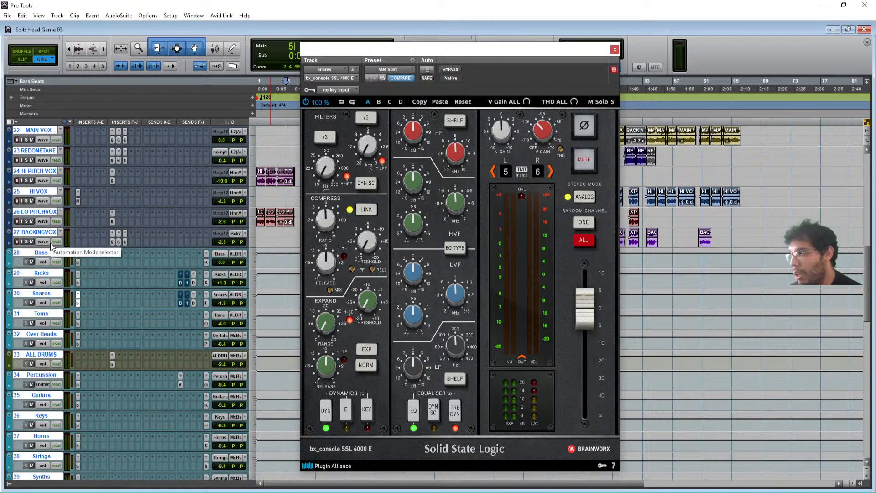
scroll(154, 270, up, 5)
drag(575, 44, 640, 41)
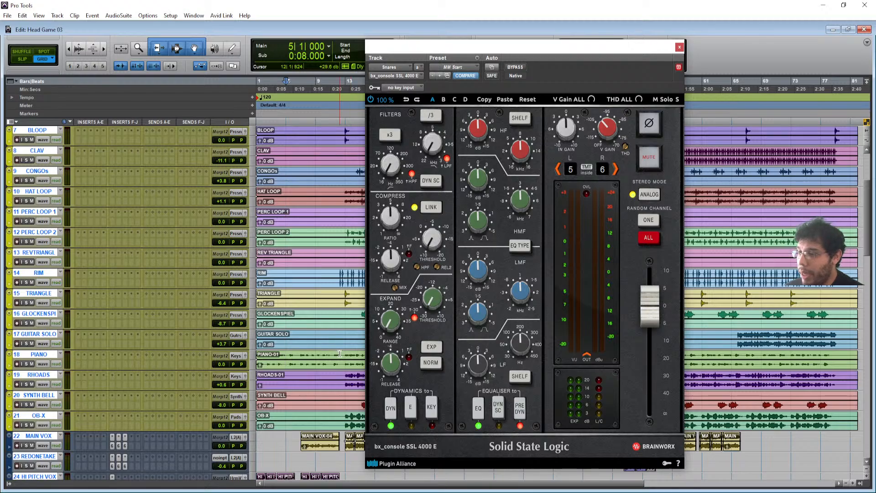
- Select bars 7–13 on PIANO and switch the SSL window to the Keys track
drag(345, 358, 316, 358)
scroll(113, 352, down, 3)
scroll(113, 352, down, 2)
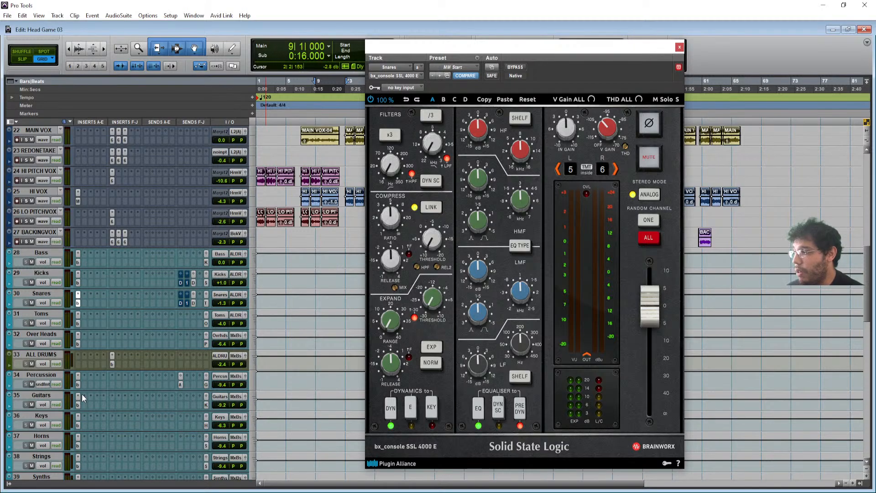
click(77, 424)
drag(495, 49, 402, 46)
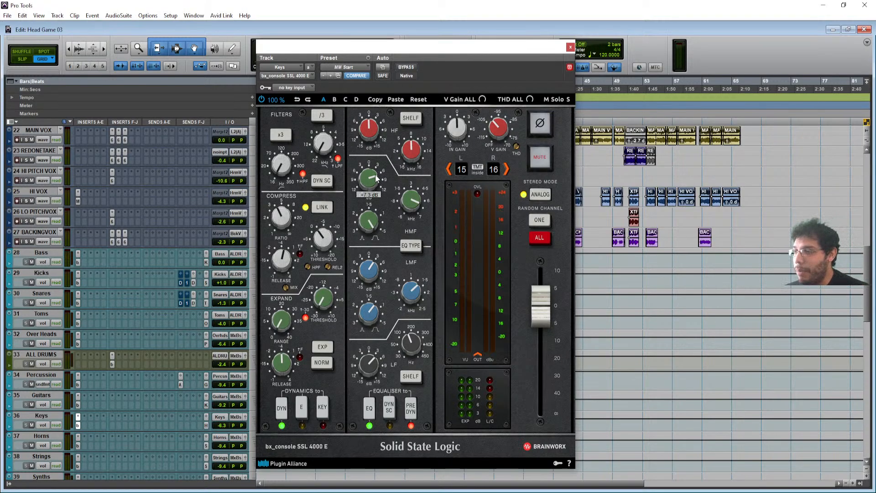
mouse_move(416, 294)
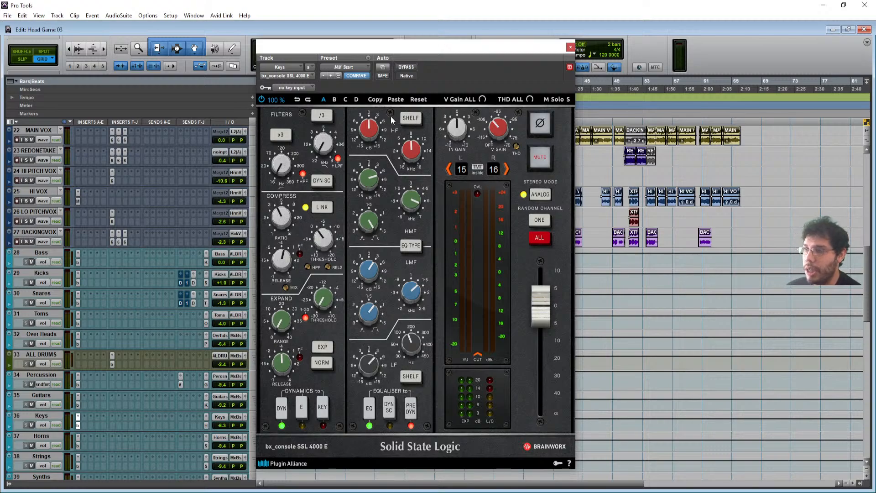
drag(400, 49, 480, 47)
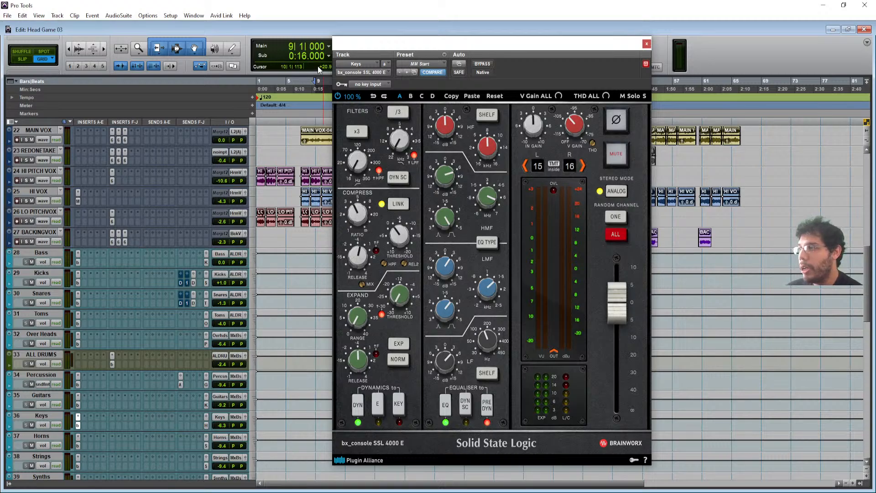
- Play a short range near bar 9, try raising the SSL output, undo it, and stop
click(315, 87)
drag(313, 107, 278, 106)
scroll(298, 189, up, 5)
scroll(299, 190, up, 7)
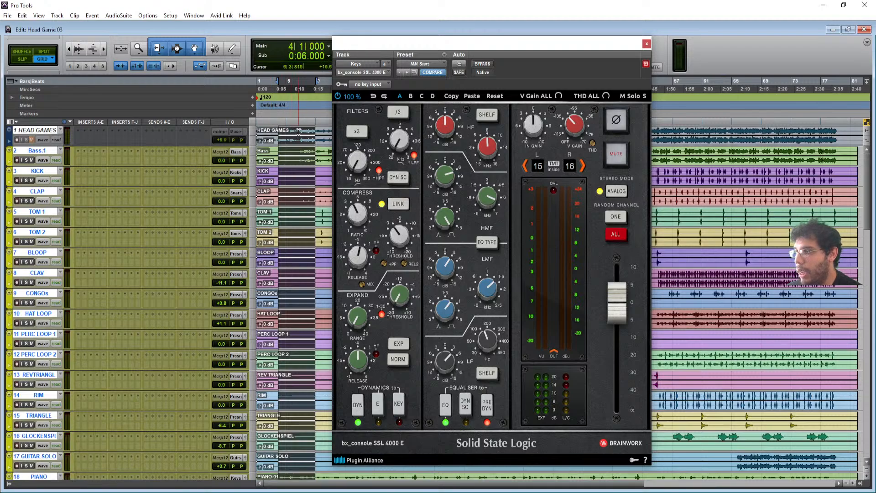
drag(299, 132, 318, 179)
key(space)
drag(475, 43, 556, 39)
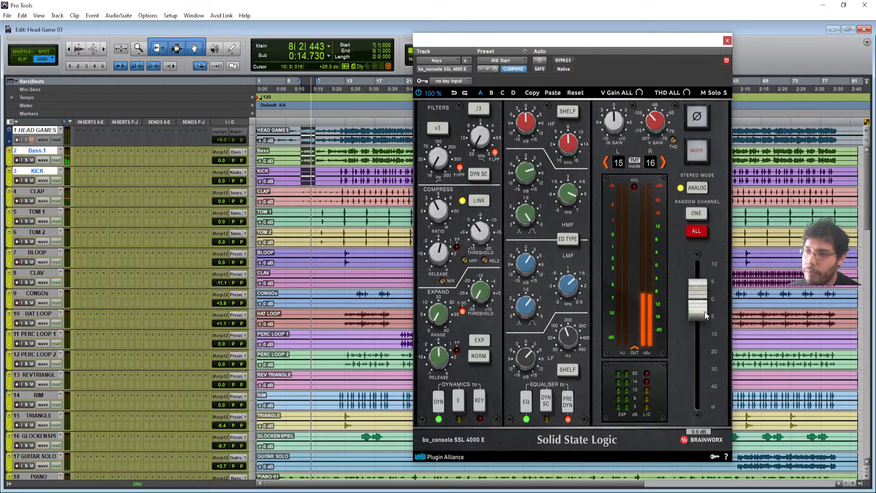
drag(705, 312, 710, 127)
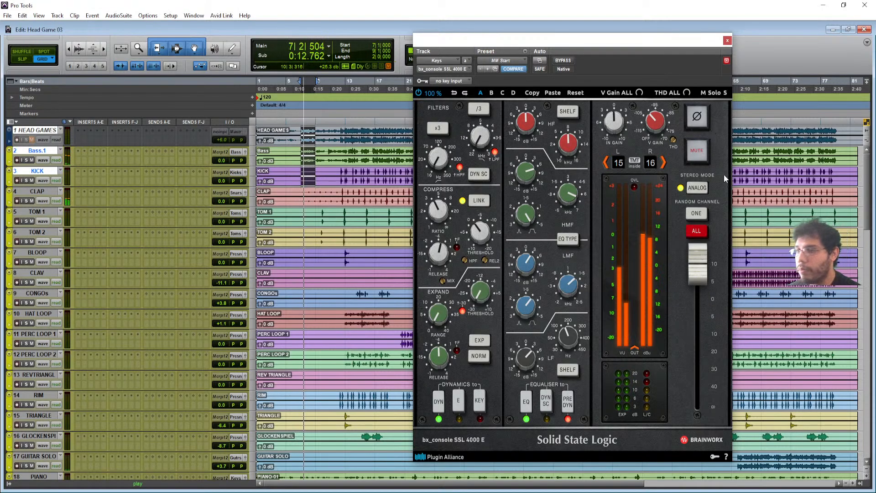
click(452, 92)
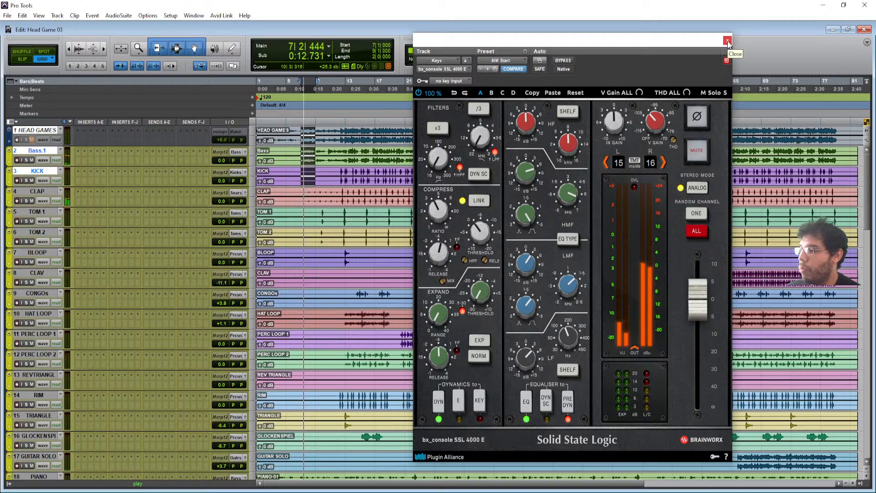
key(space)
scroll(352, 356, down, 5)
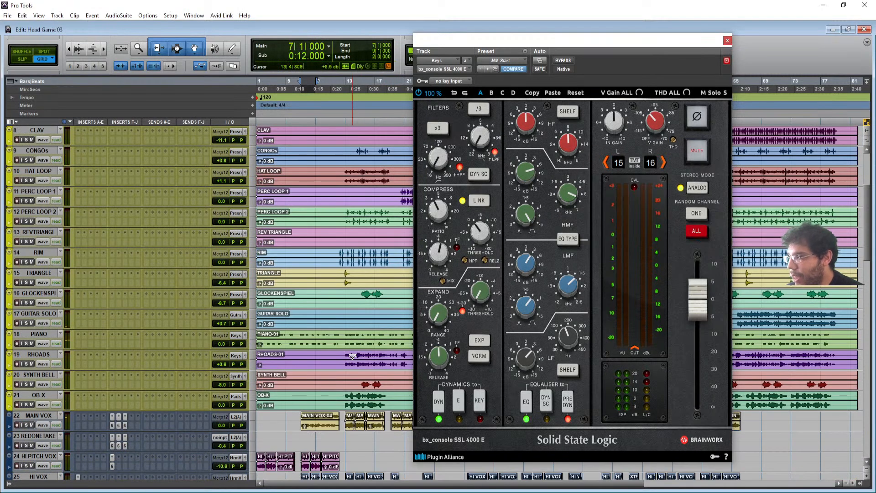
- Close the Keys track's SSL 4000 E window
scroll(352, 356, up, 3)
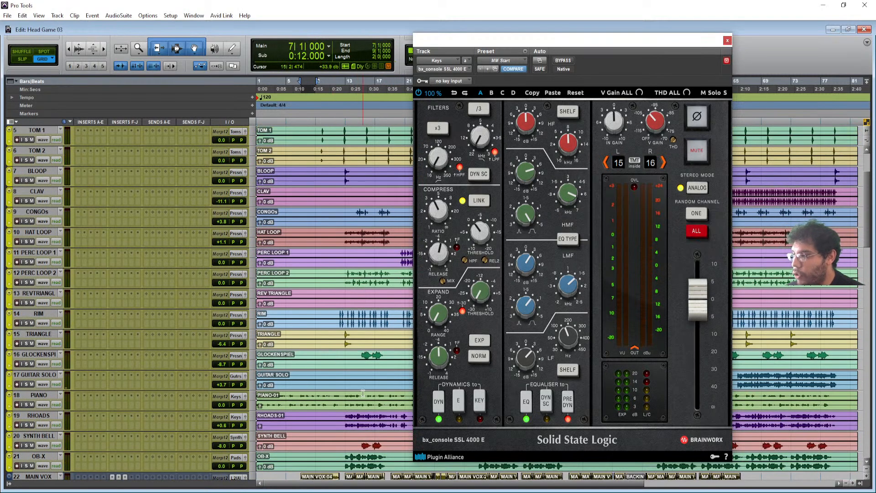
scroll(363, 393, down, 1)
click(726, 41)
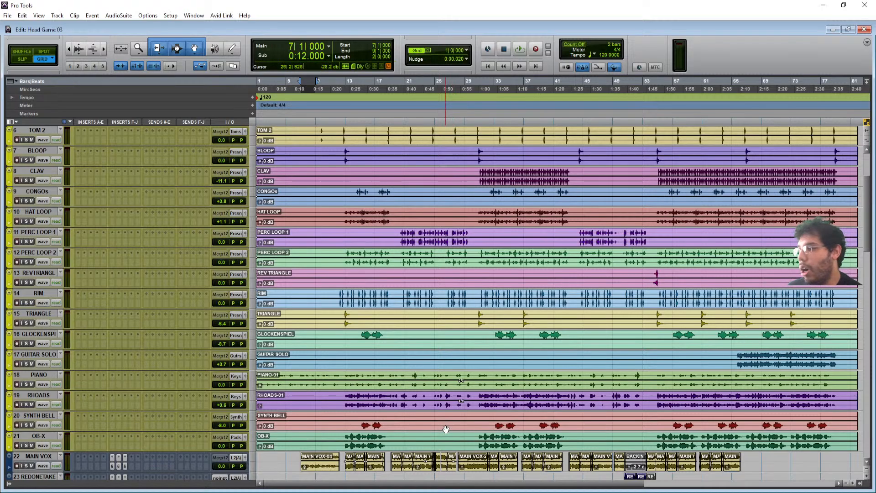
scroll(393, 365, down, 10)
scroll(360, 332, down, 14)
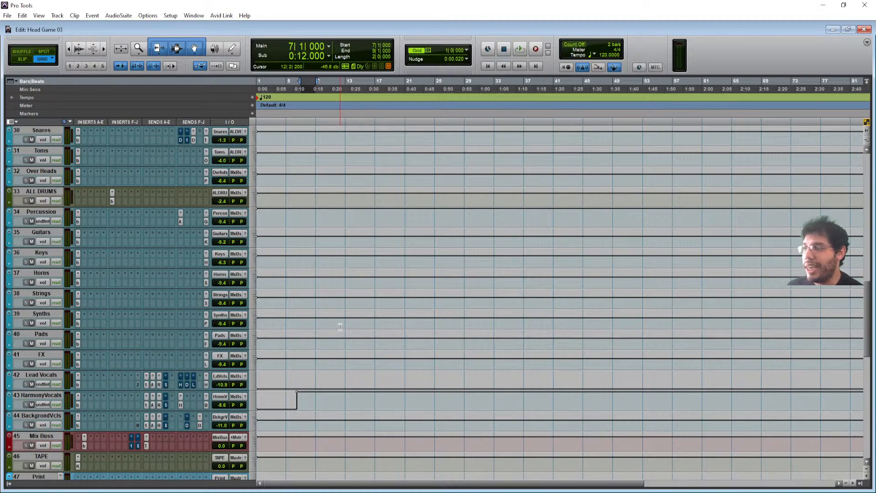
scroll(340, 326, up, 10)
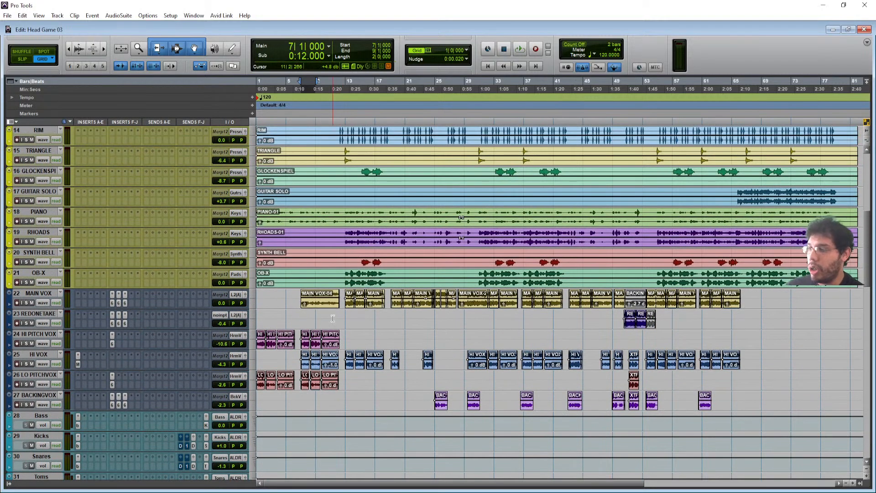
scroll(340, 326, up, 2)
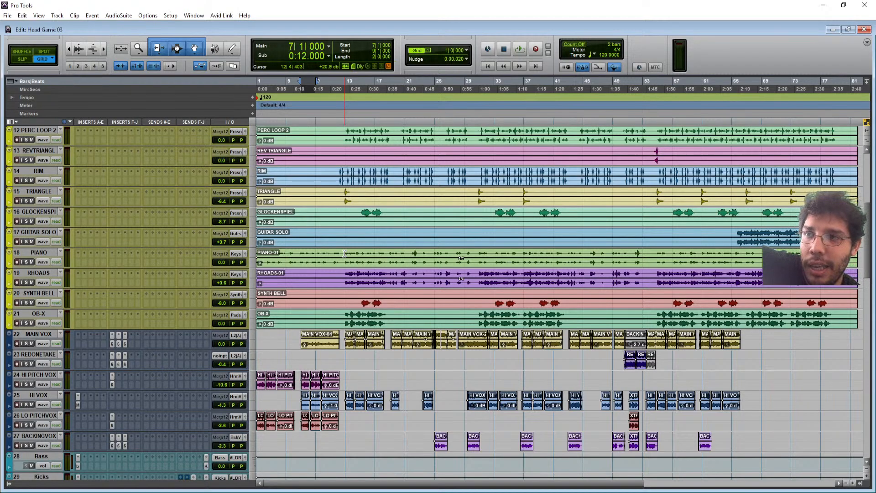
- Play bars 13–21 across PIANO through MAIN VOX, then select the Kicks track
drag(343, 254, 407, 340)
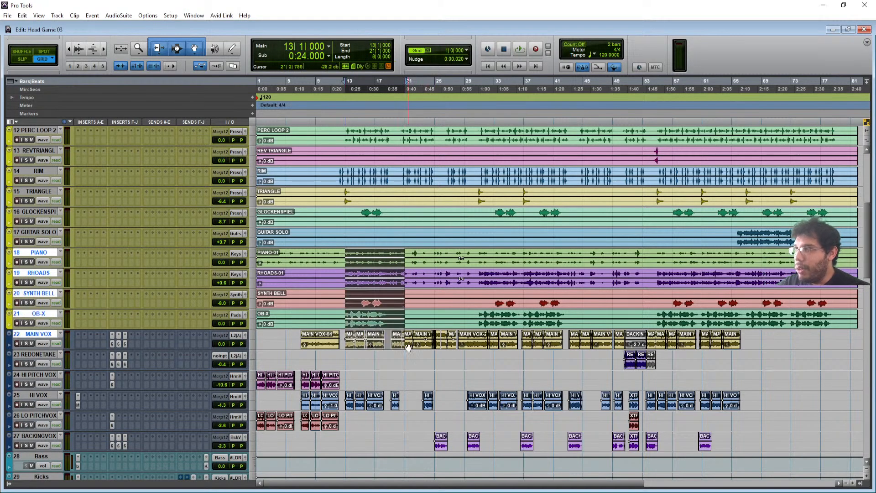
key(space)
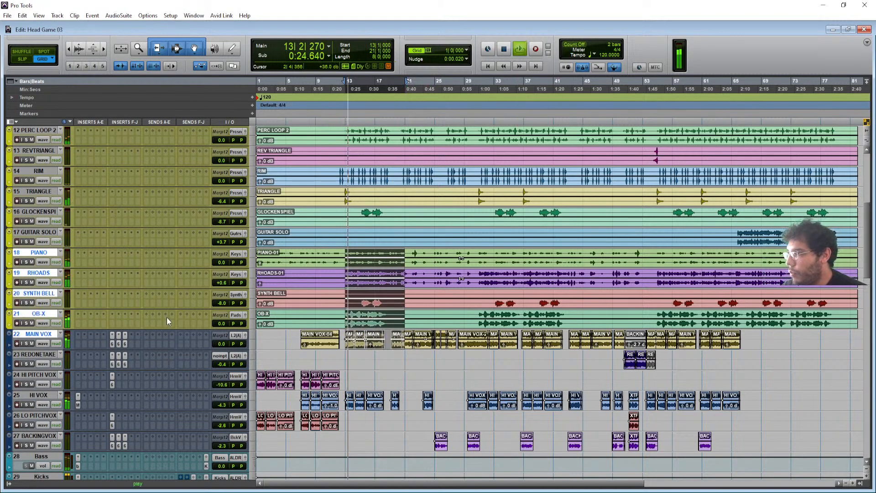
scroll(154, 357, down, 4)
scroll(154, 357, up, 10)
scroll(154, 357, up, 5)
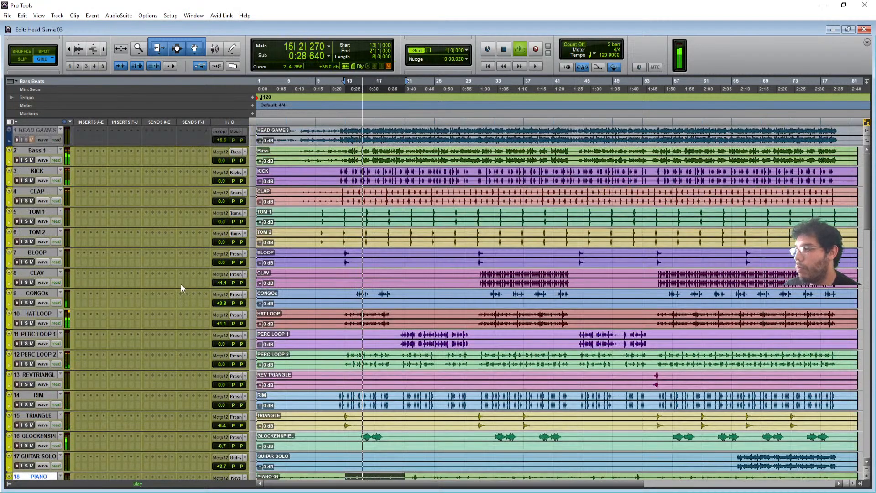
scroll(181, 284, down, 19)
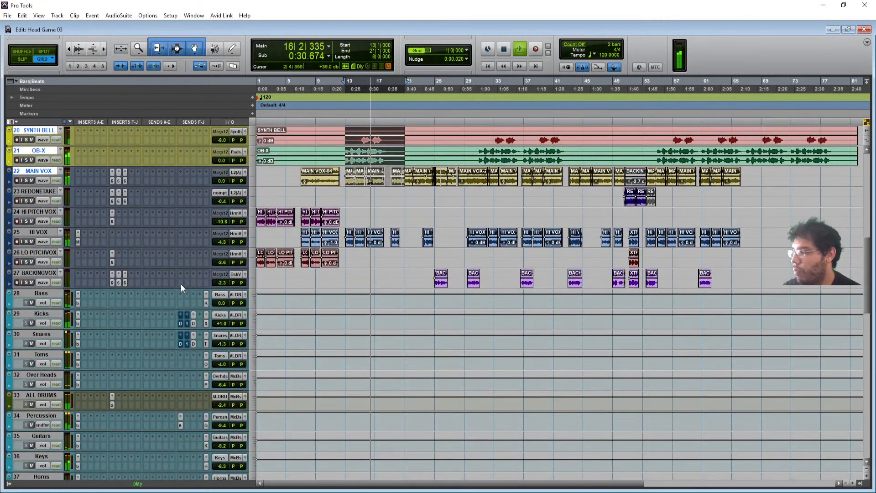
scroll(180, 286, down, 6)
key(space)
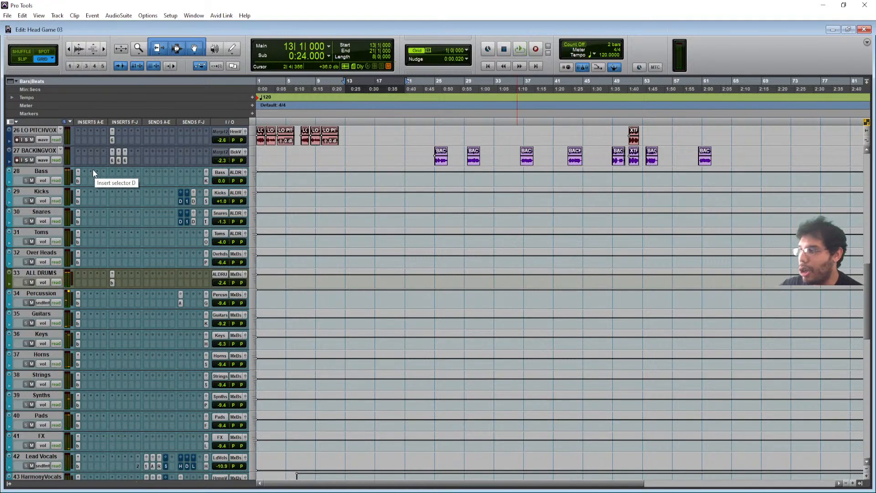
click(42, 192)
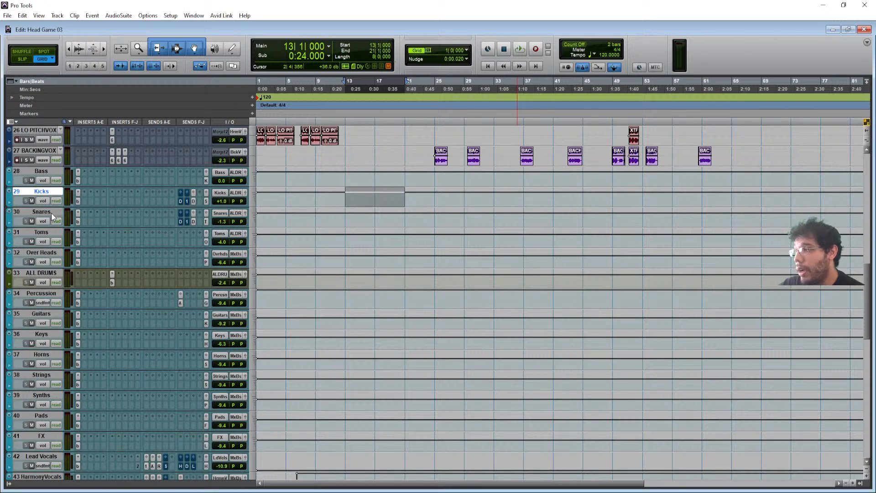
- Inspect the Kicks and Snares sends to Distressor-B with the output meters collapsed
click(193, 201)
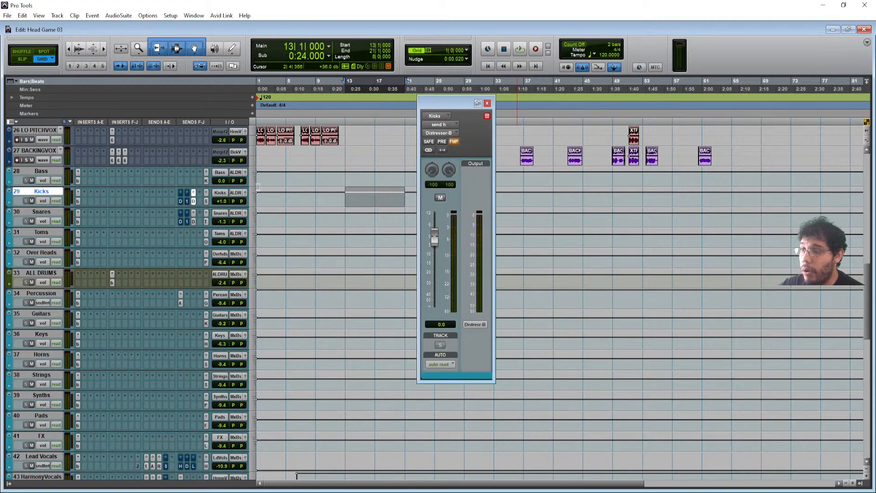
click(477, 104)
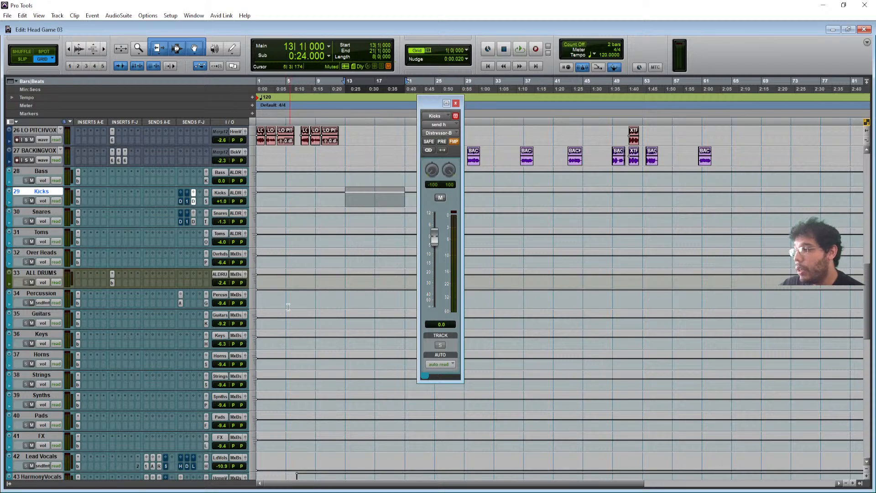
click(193, 221)
- Open the Disto plug-in on the Distressor-B aux track
scroll(120, 373, down, 10)
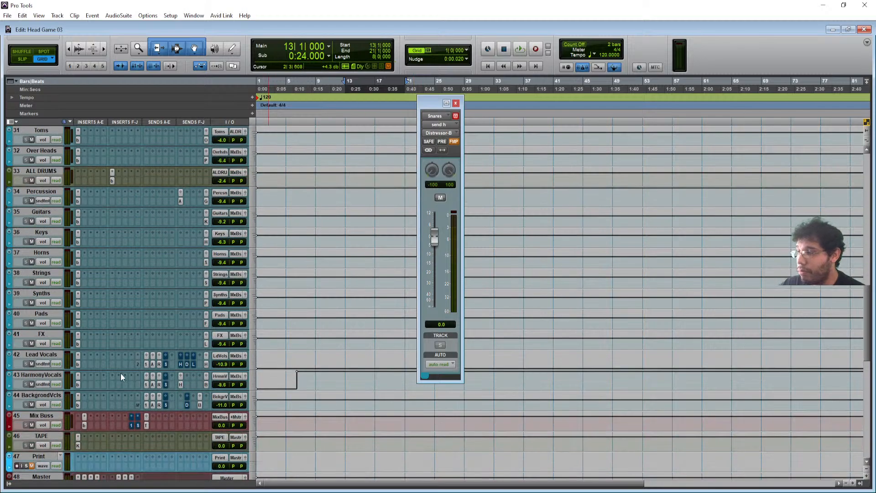
scroll(120, 374, down, 1)
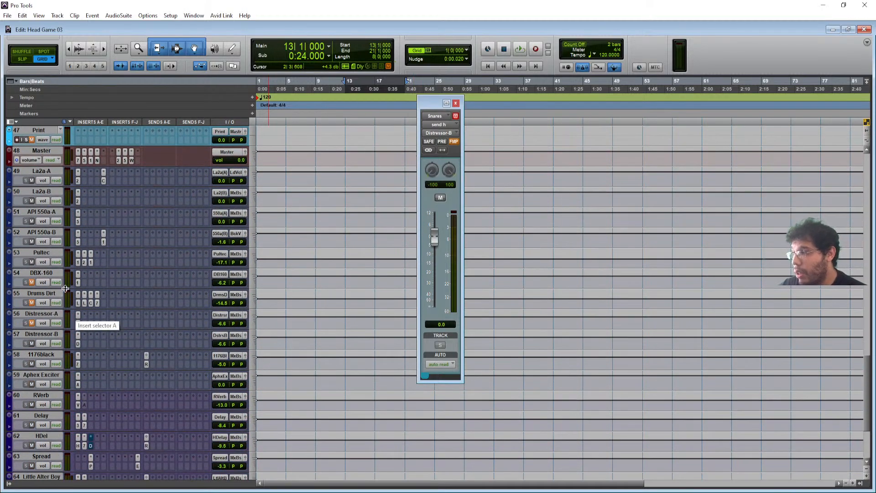
click(75, 344)
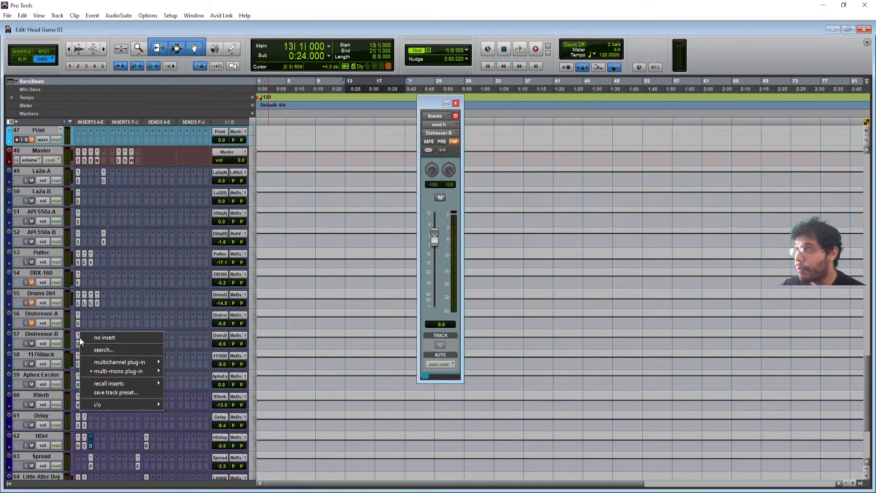
click(77, 343)
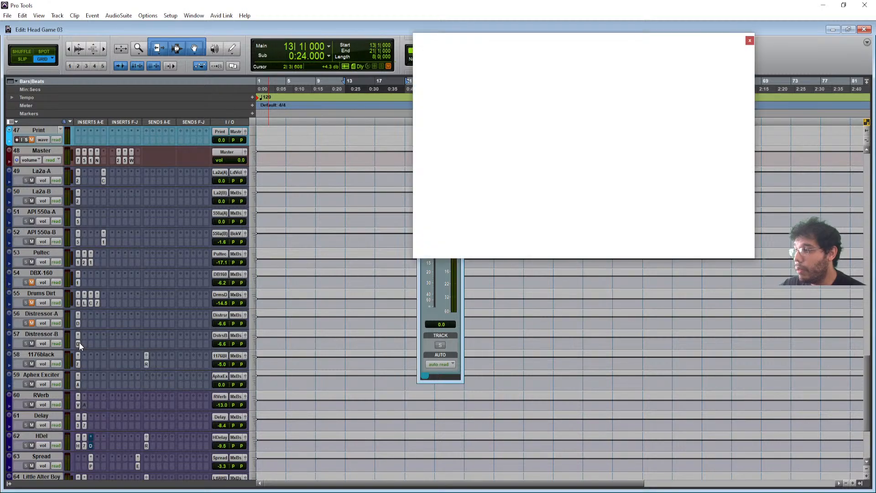
- Reposition the Disto window, copy its settings, and revert to the unmodified MM Phatso preset
drag(525, 59, 435, 59)
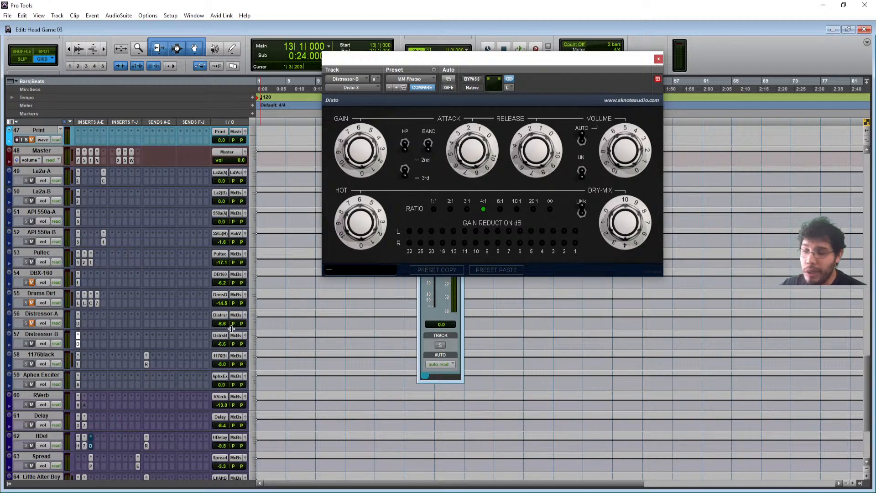
drag(456, 59, 385, 89)
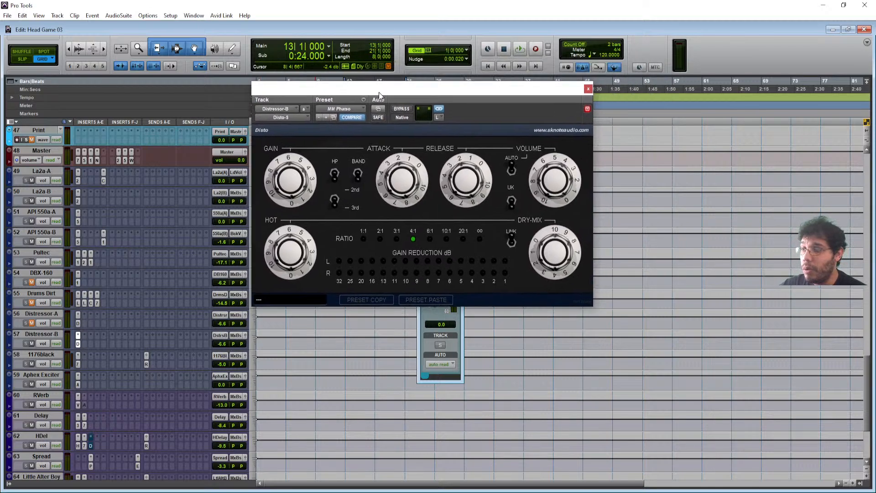
click(362, 99)
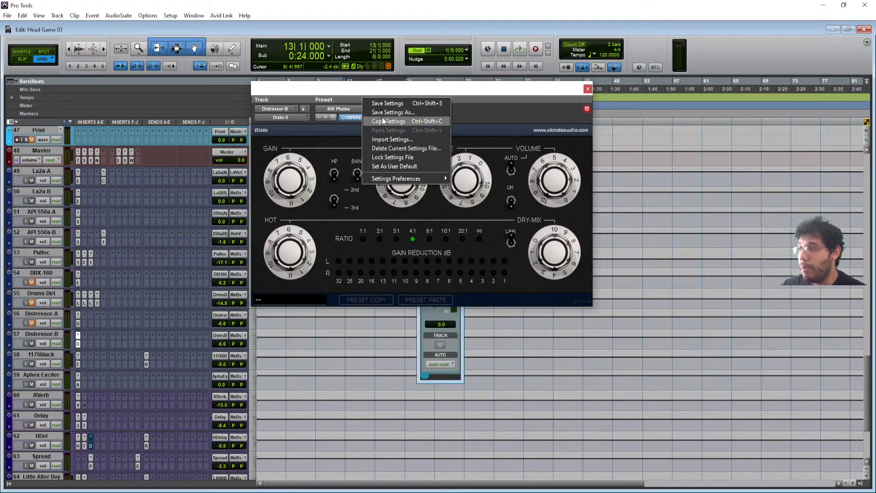
click(379, 119)
click(352, 116)
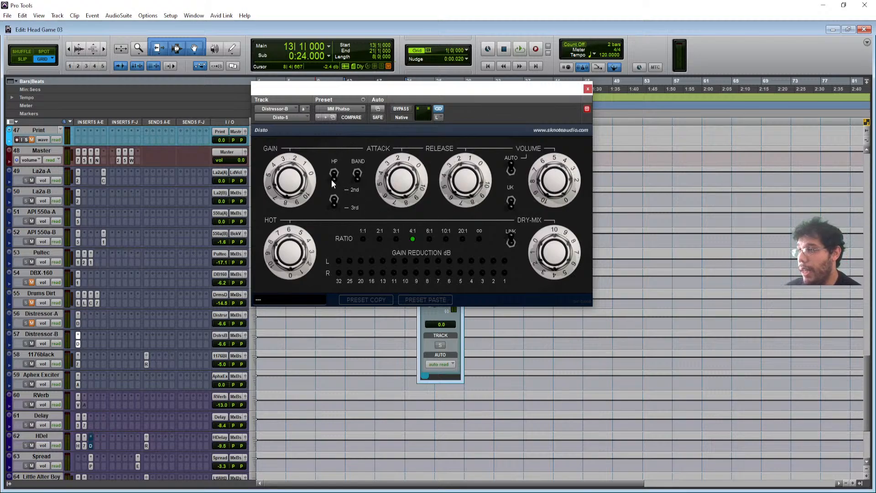
- Audition Disto gain at 23.88, then paste back the copied settings and replay
key(space)
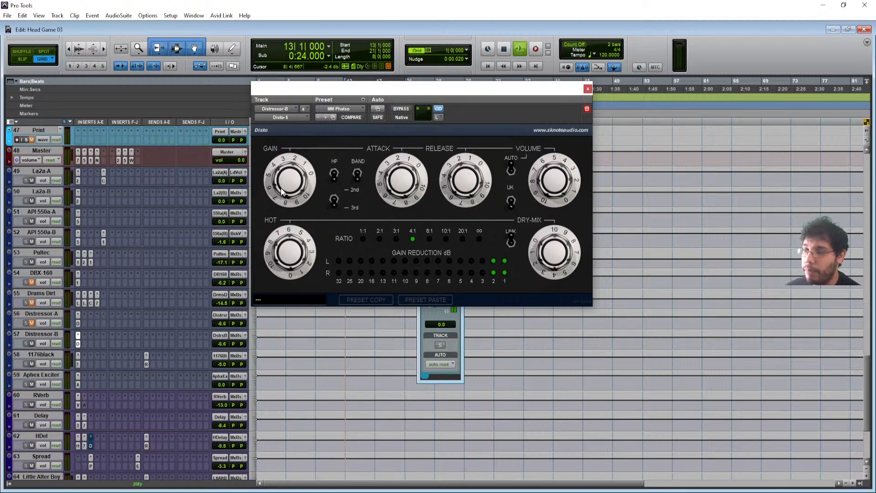
drag(286, 193, 320, 167)
key(space)
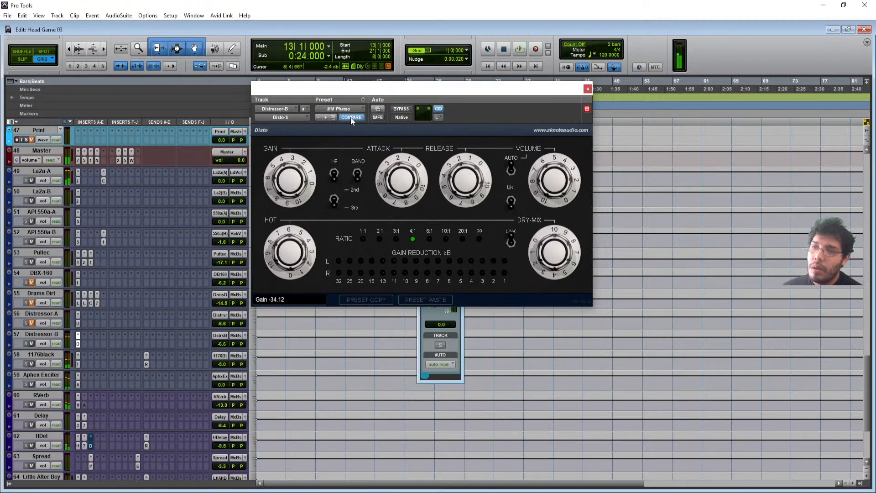
click(363, 100)
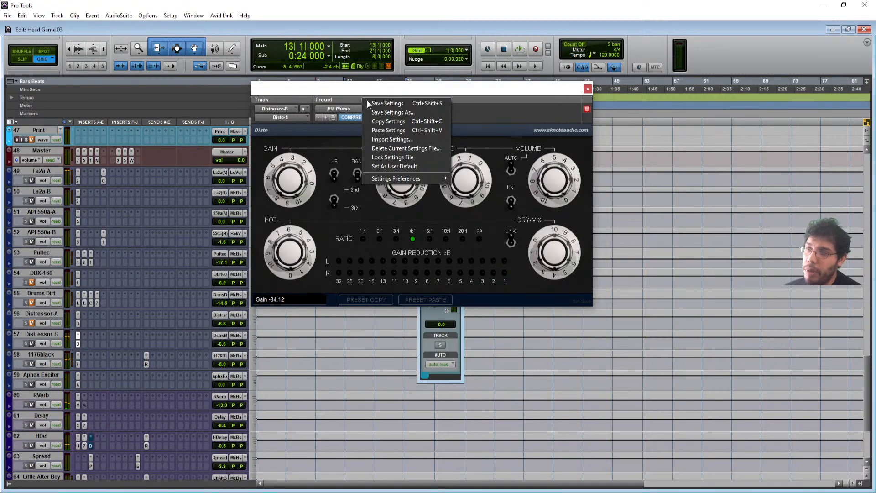
click(389, 130)
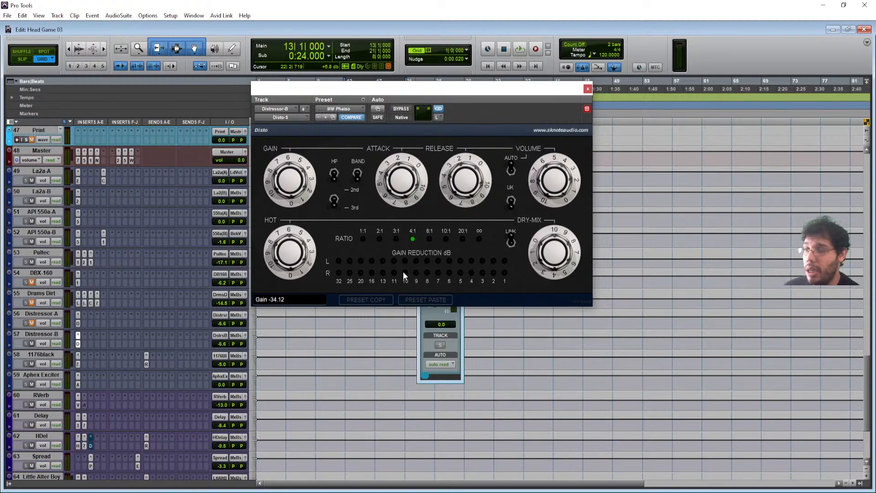
key(space)
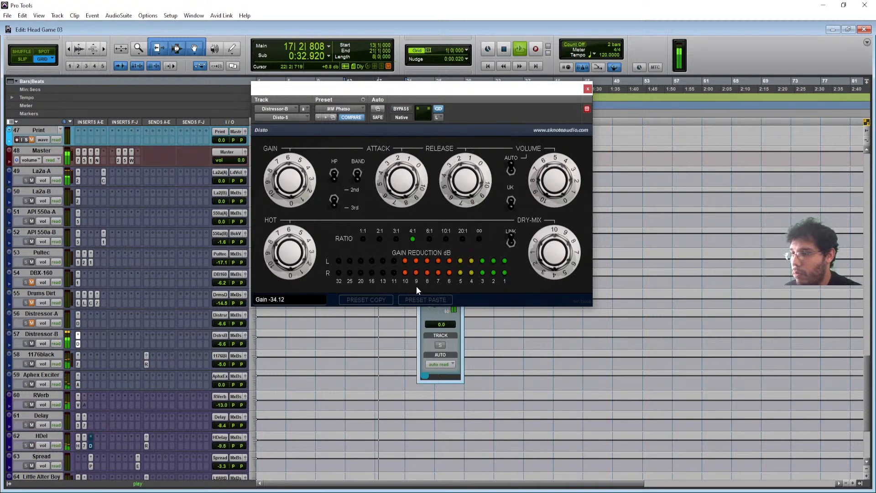
key(space)
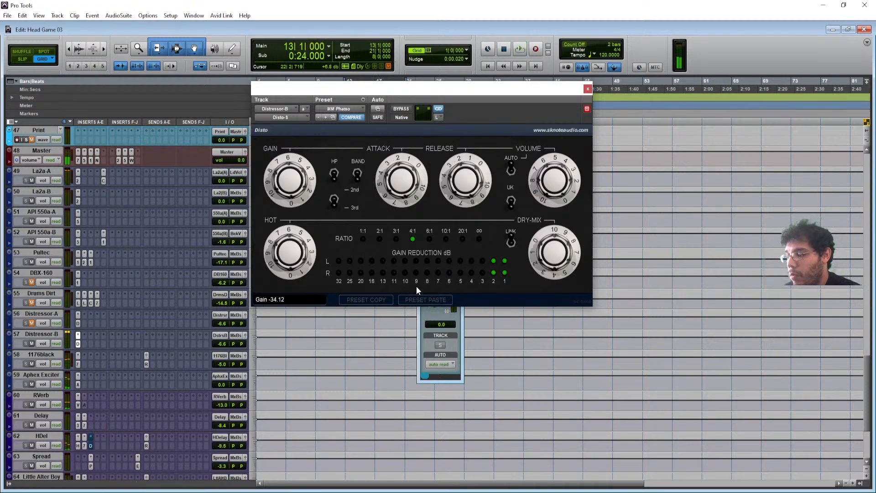
- Close the Disto window, then open and bypass the bx_masterdesk insert on ALL DRUMS
click(586, 90)
scroll(90, 292, up, 8)
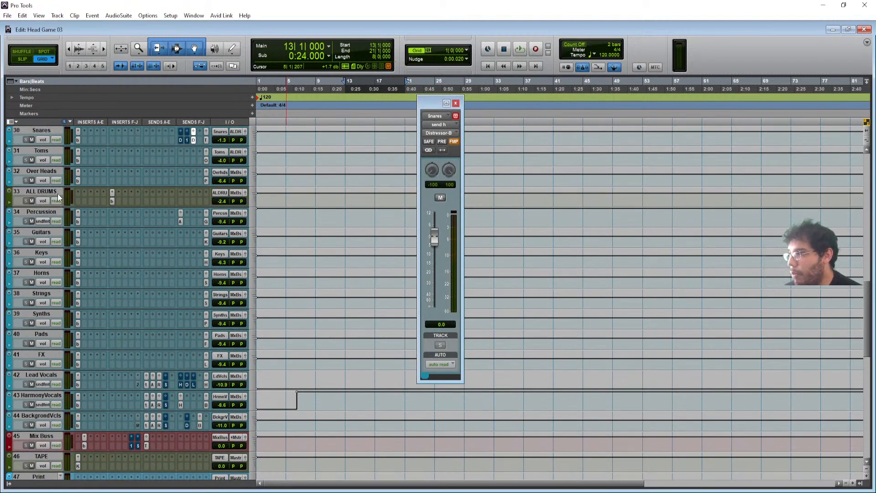
click(112, 201)
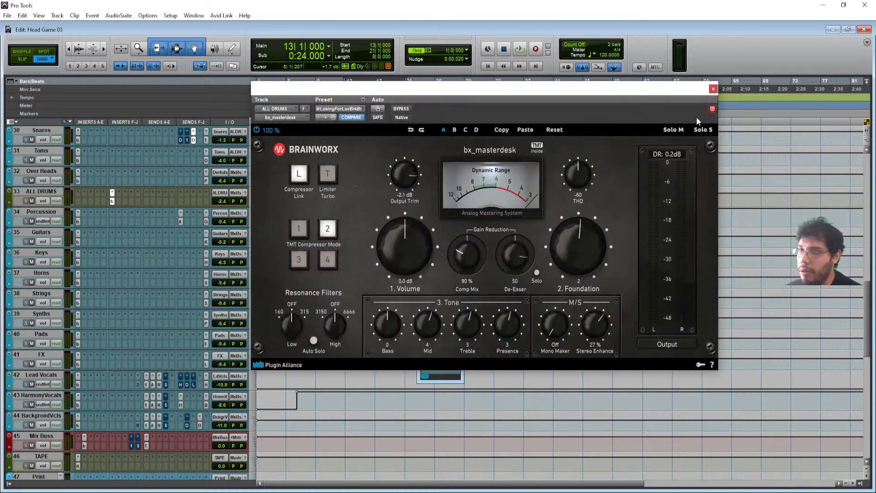
click(712, 110)
drag(629, 91, 683, 91)
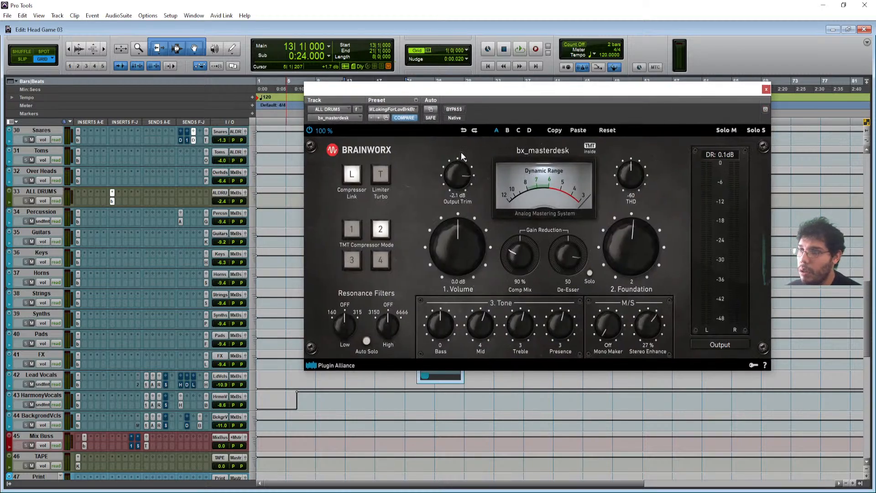
click(454, 109)
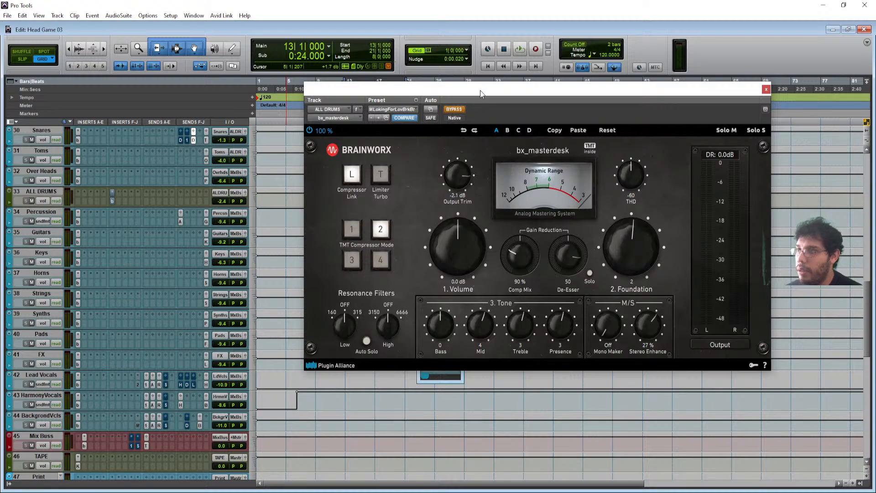
drag(481, 94, 455, 119)
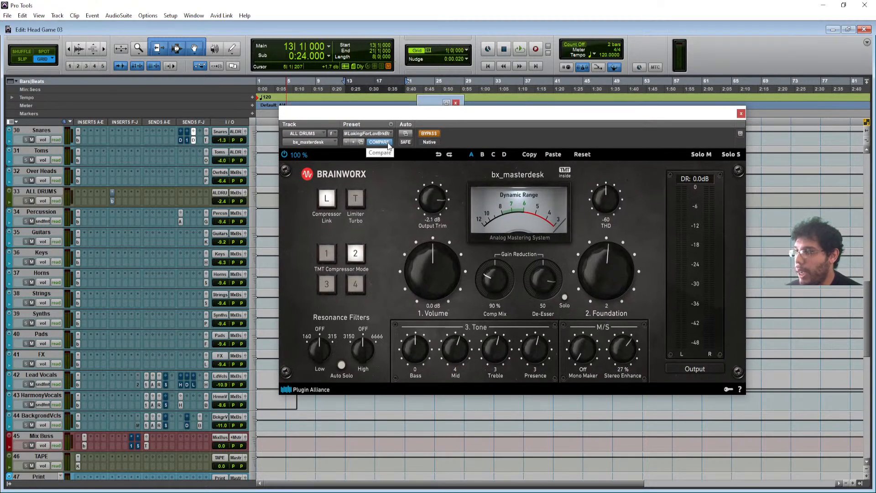
- Play the drums several times with bx_masterdesk bypassed
key(space)
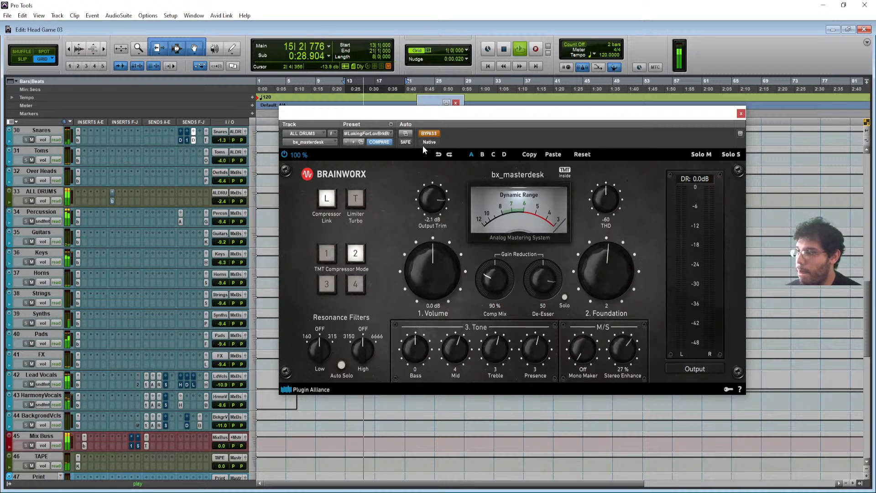
scroll(79, 382, down, 3)
scroll(79, 383, down, 5)
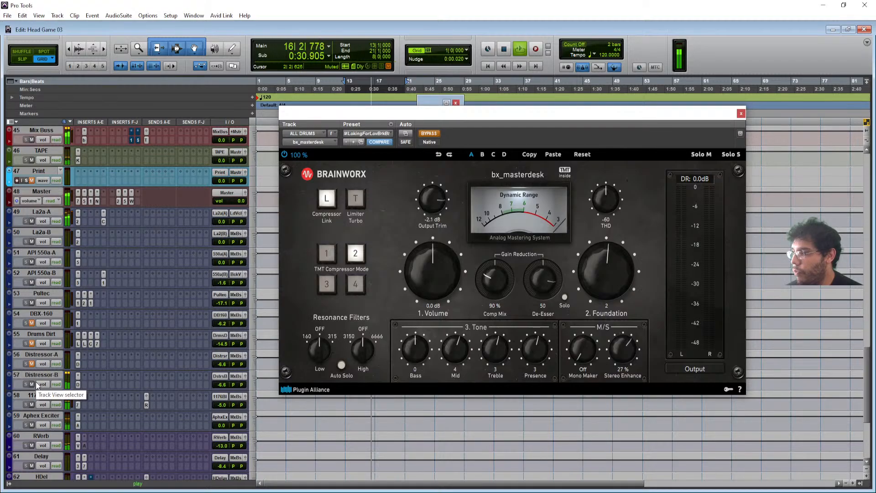
key(space)
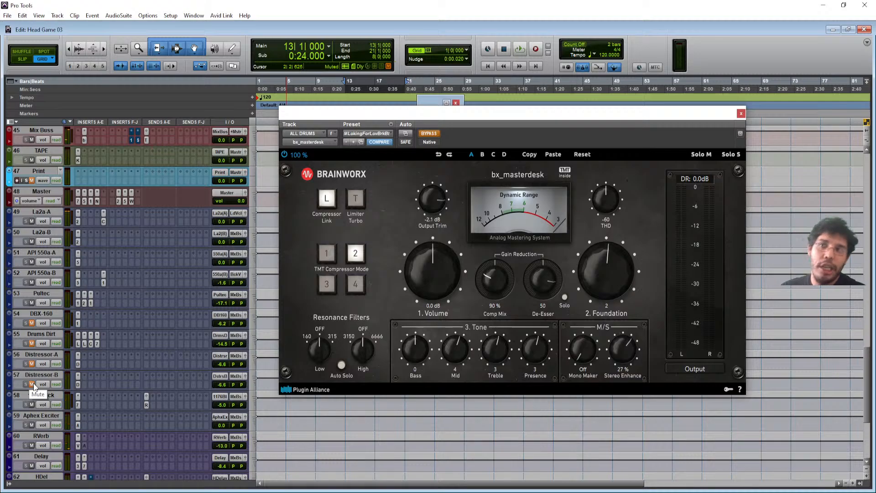
key(space)
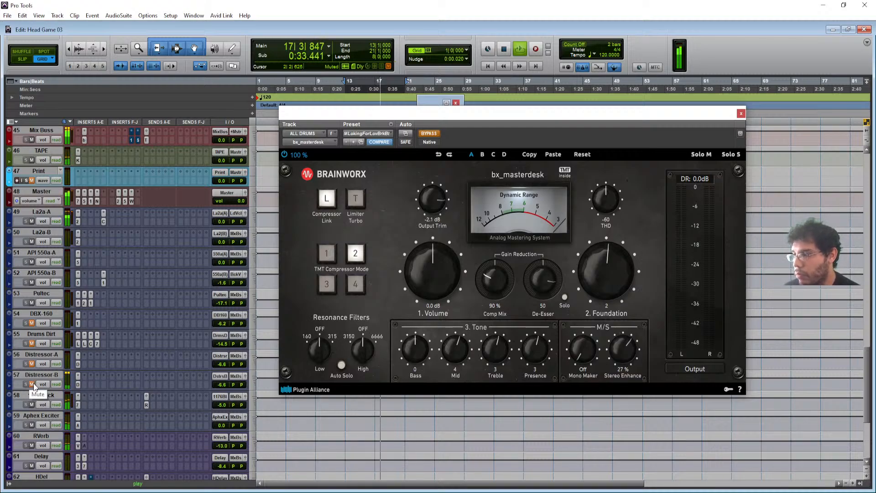
key(space)
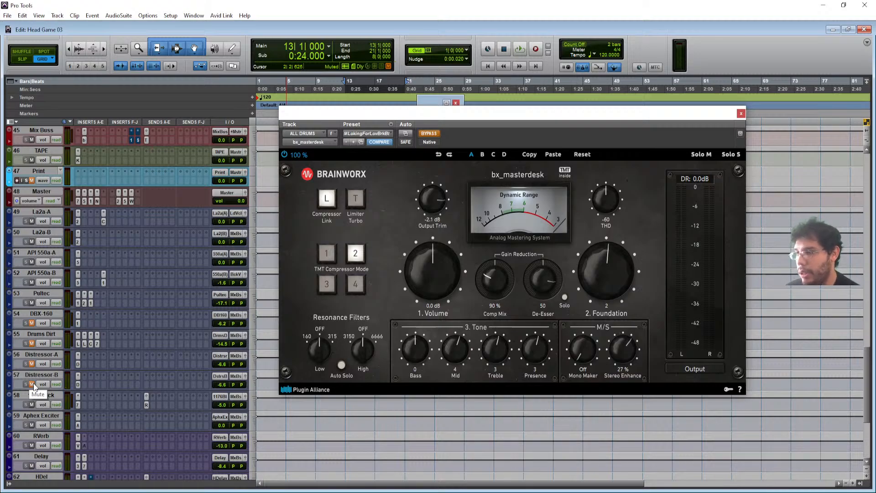
key(space)
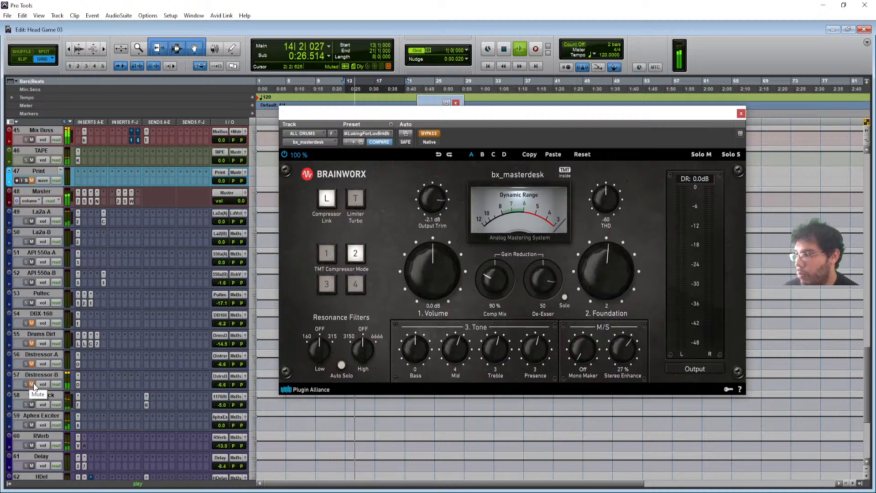
key(space)
key(space)
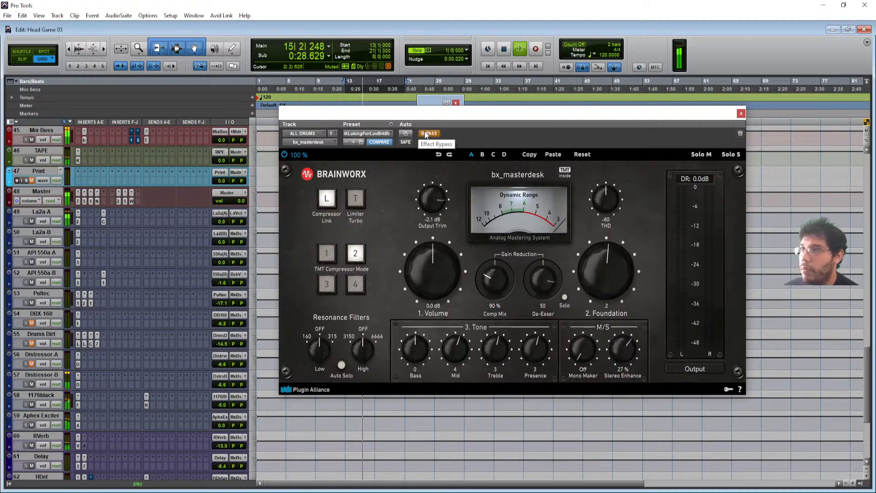
key(space)
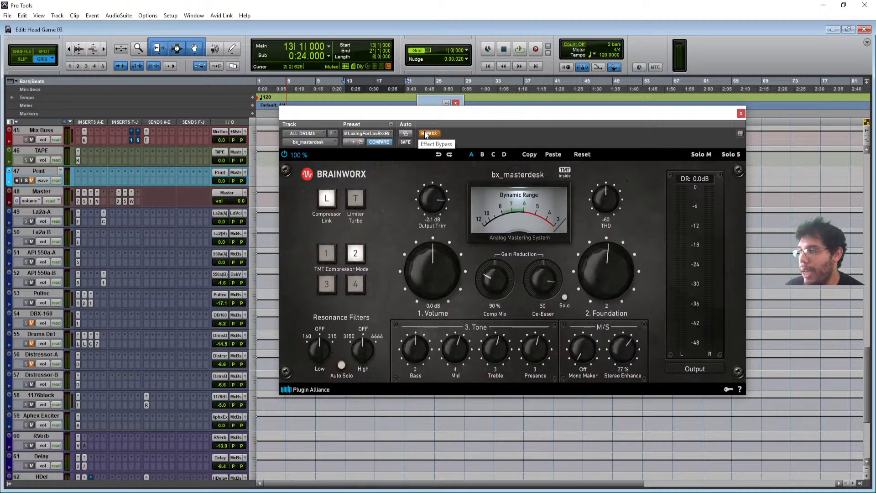
- Re-enable bx_masterdesk, play with it active, and close its window
click(425, 133)
key(space)
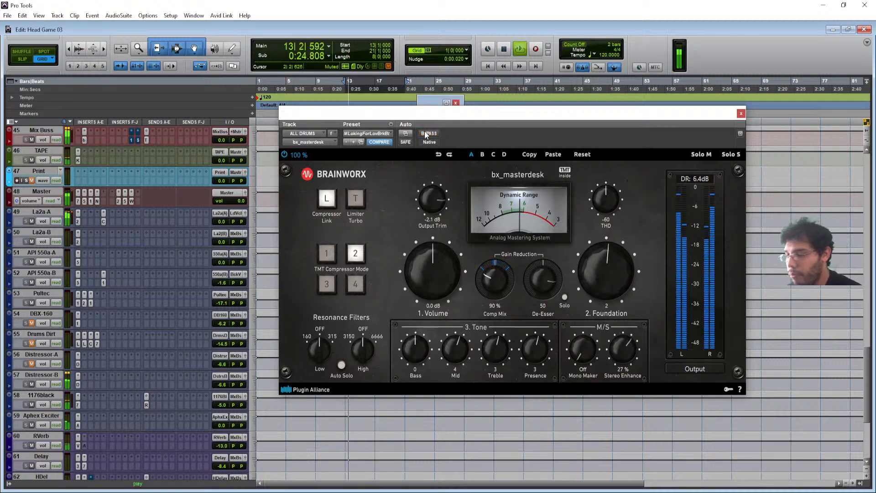
scroll(109, 277, up, 3)
scroll(109, 277, up, 1)
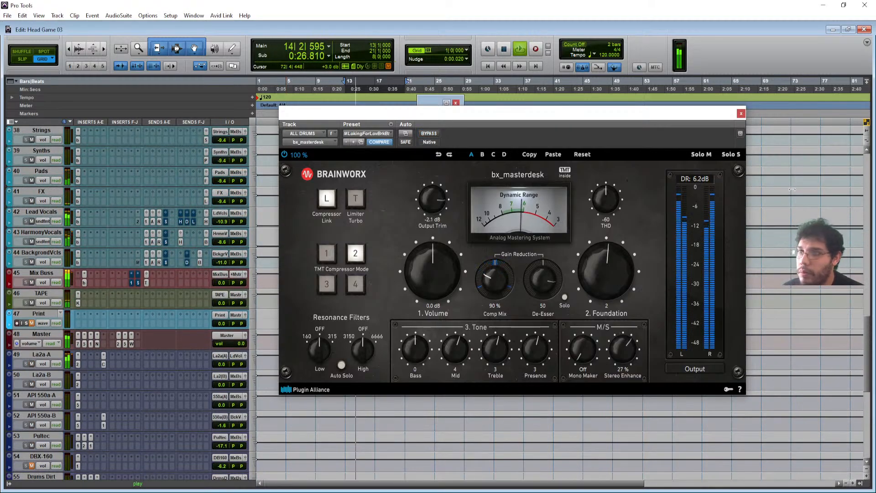
click(741, 113)
- Open the Disto plugin on Distressor-B, stop playback, and copy its current settings
scroll(139, 346, down, 2)
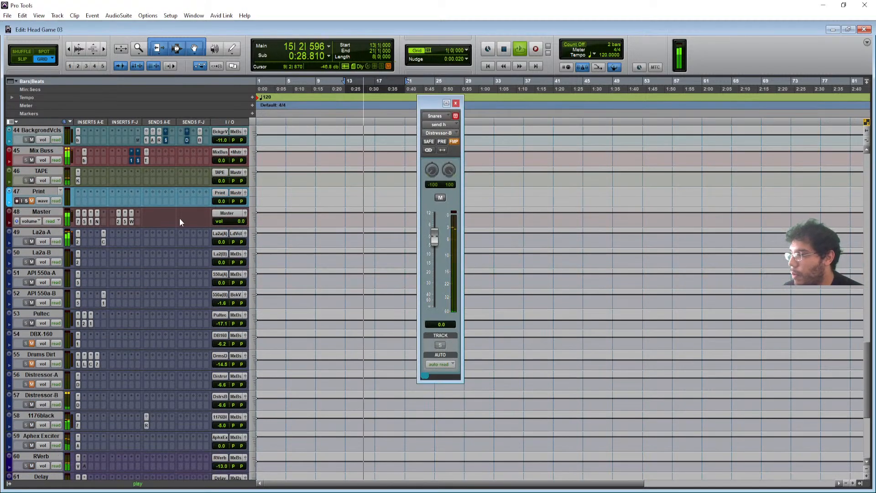
click(78, 401)
drag(391, 94, 338, 136)
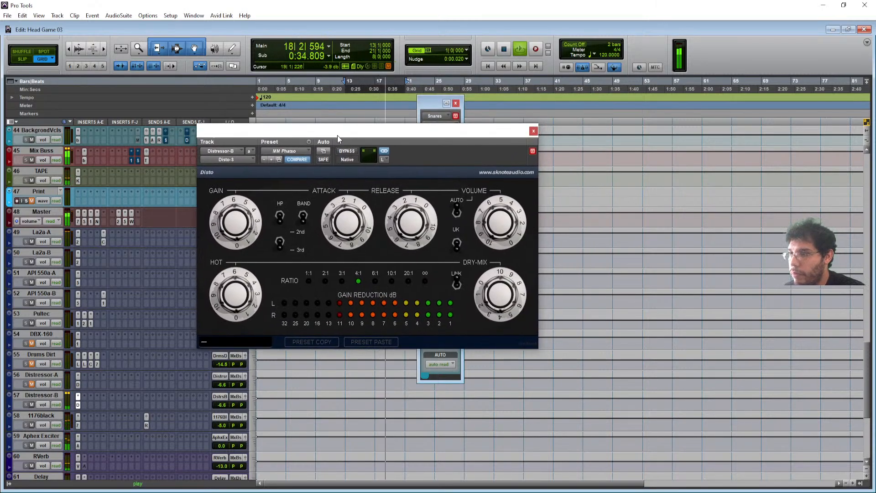
key(space)
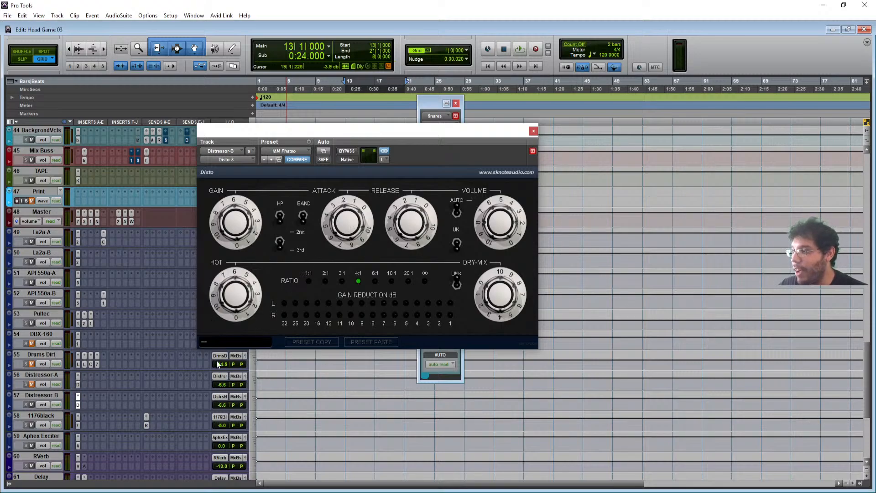
click(309, 141)
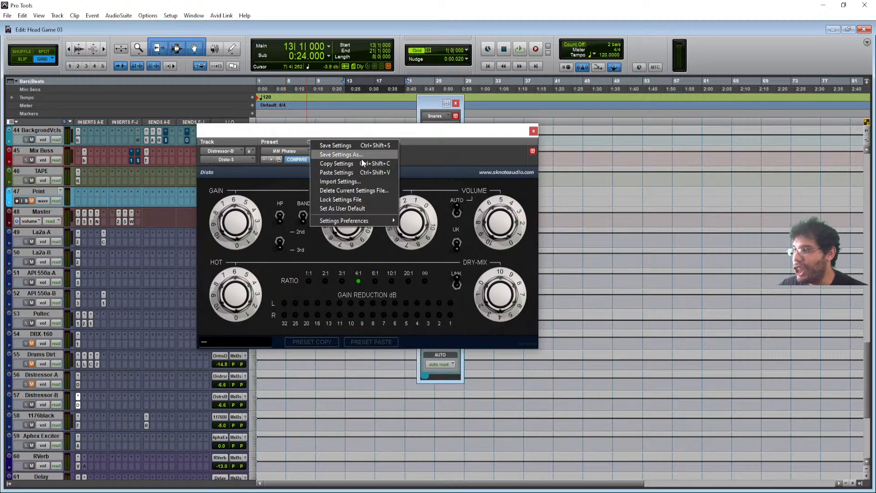
click(360, 165)
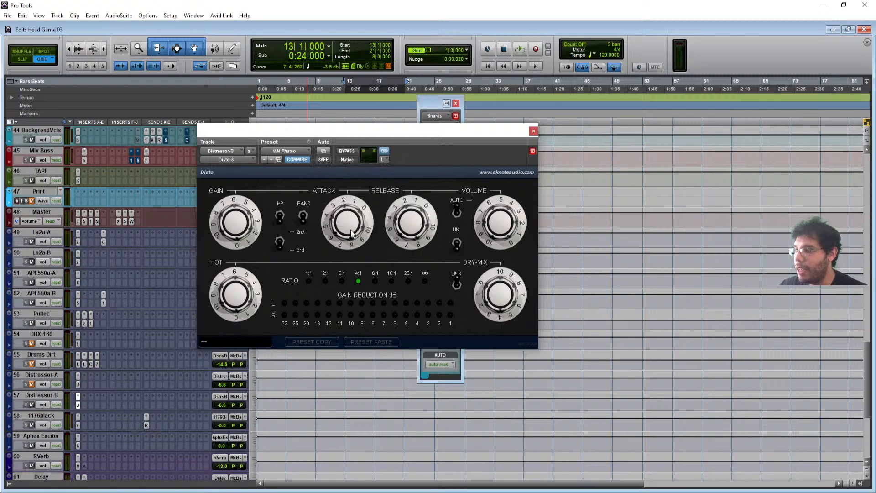
- Nudge attack and release up, raise Hottitude to about 84.8, check presets, and close Disto
drag(352, 234, 351, 230)
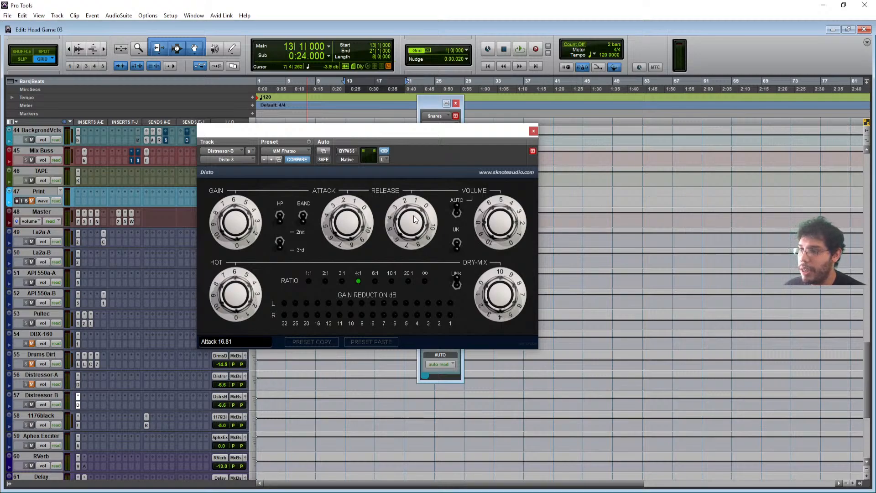
drag(414, 219, 412, 216)
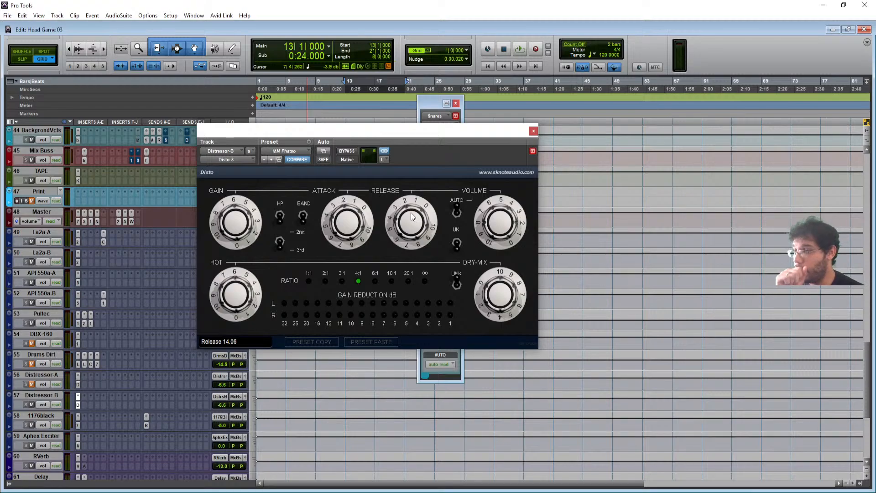
drag(241, 302, 244, 299)
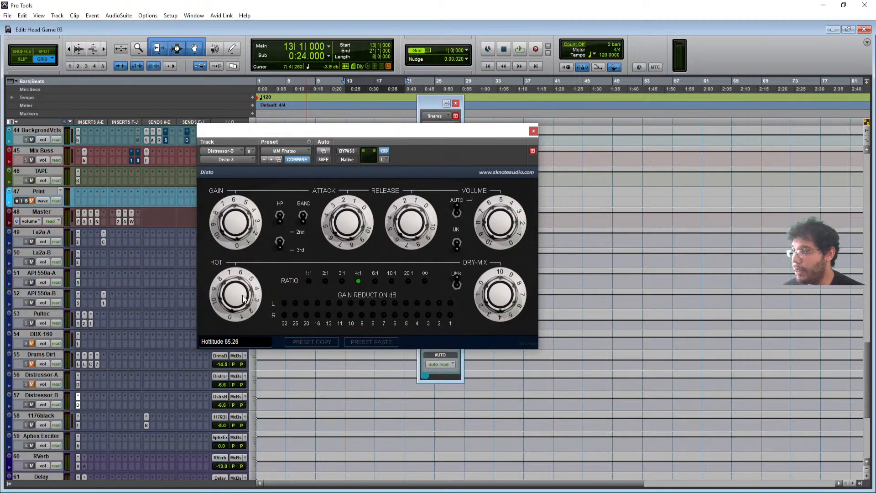
click(308, 142)
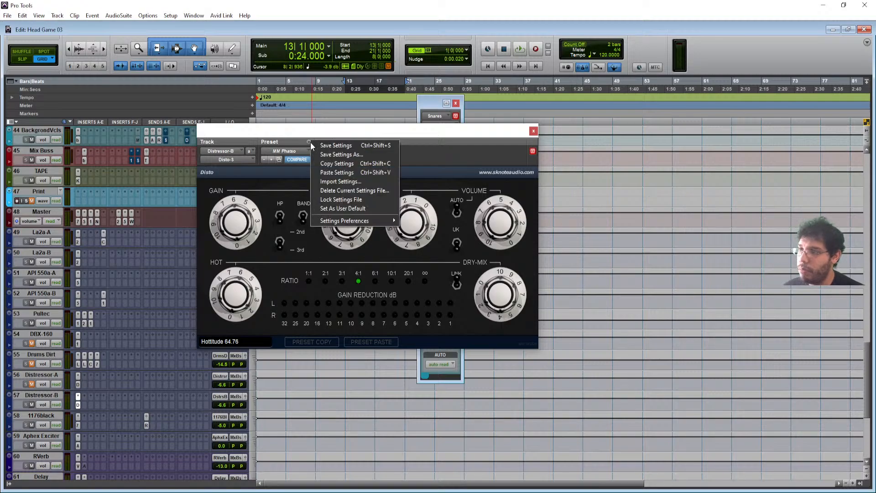
click(332, 171)
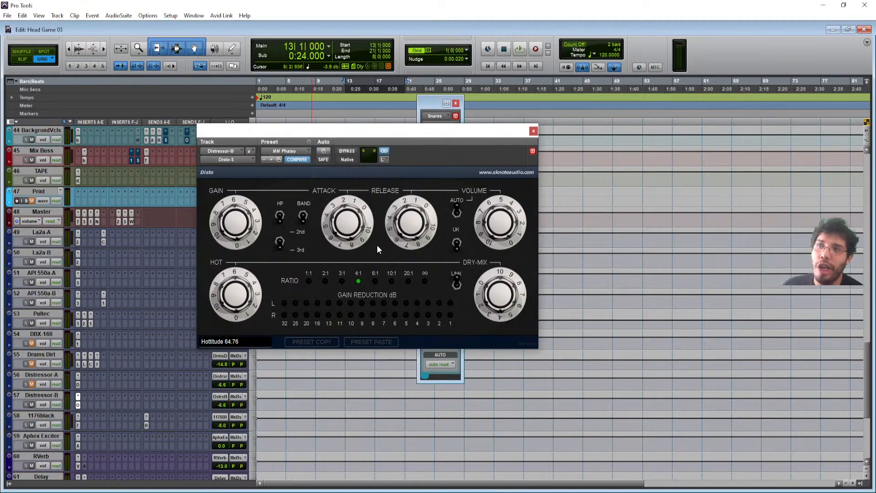
click(533, 131)
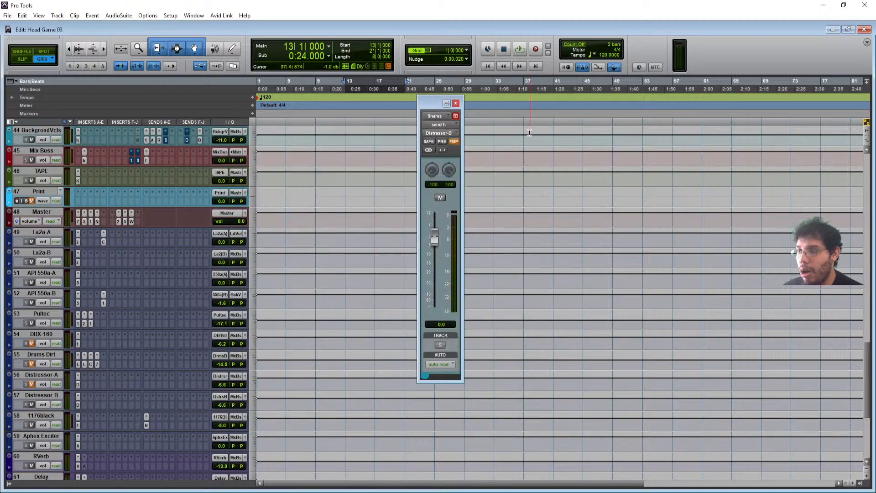
- Close the Snares output window and briefly view the ALL DRUMS bx_masterdesk plugin
click(455, 104)
scroll(116, 293, up, 6)
scroll(142, 314, up, 3)
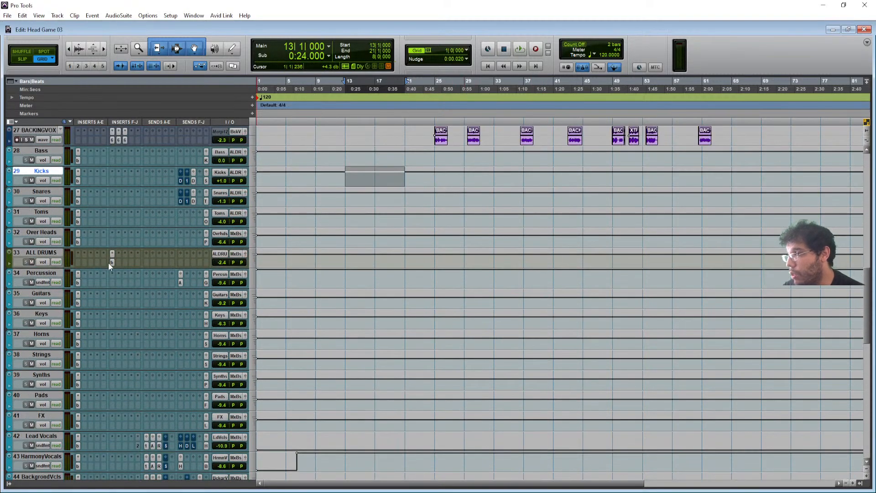
click(112, 254)
drag(376, 136, 315, 132)
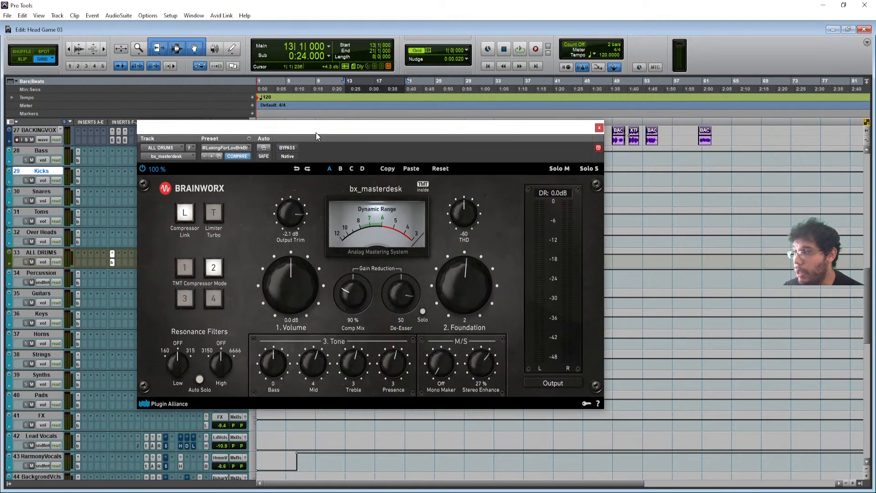
click(599, 129)
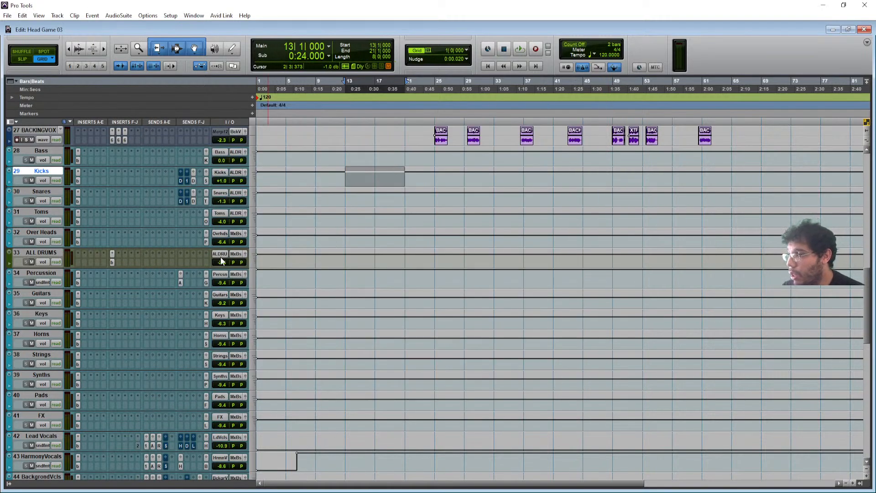
- Select bars 13 to 19 across the tracks from KICK down to OB-X
scroll(221, 260, up, 11)
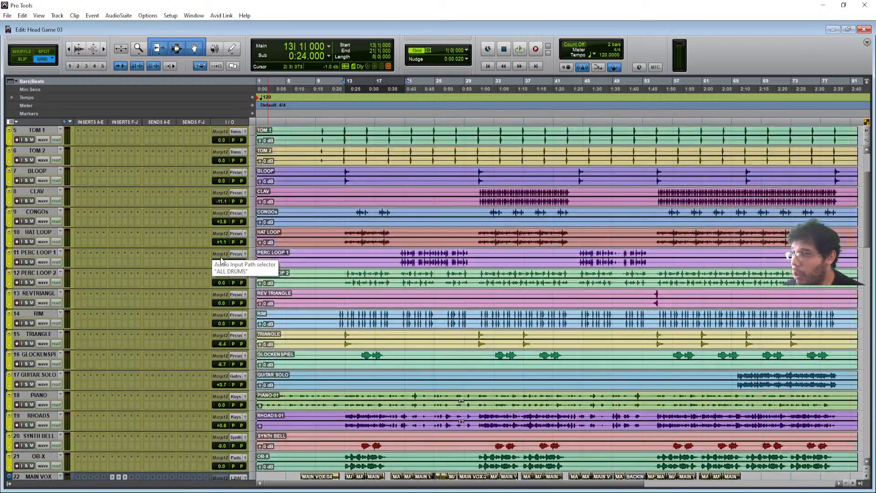
scroll(221, 260, up, 2)
drag(346, 151, 390, 477)
scroll(405, 342, down, 6)
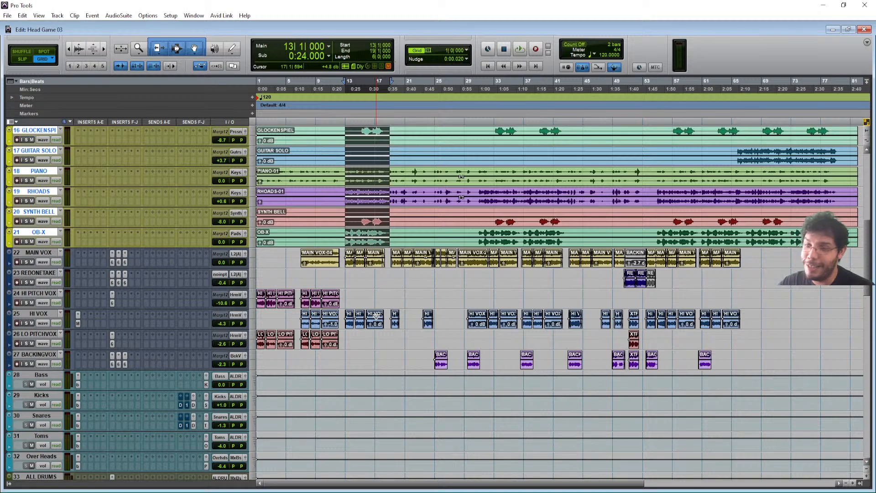
- Shorten the selection to end at bar 18 and play it from bar 13
scroll(376, 317, up, 8)
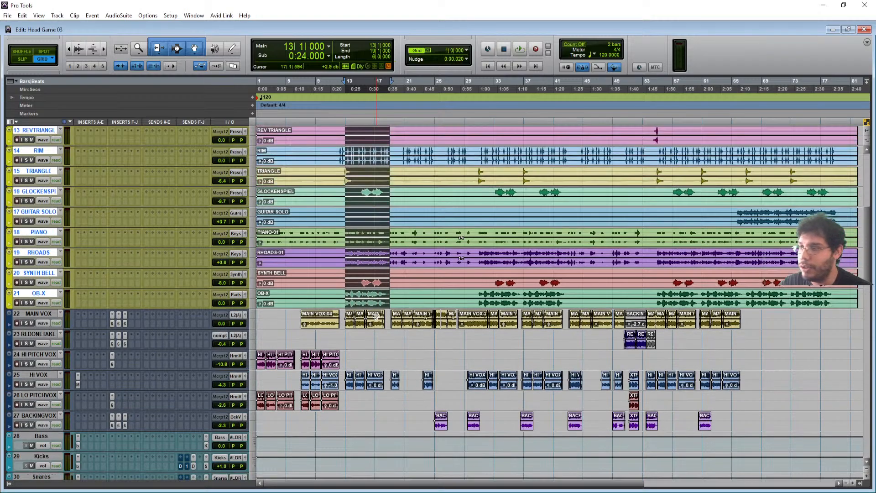
scroll(375, 317, up, 7)
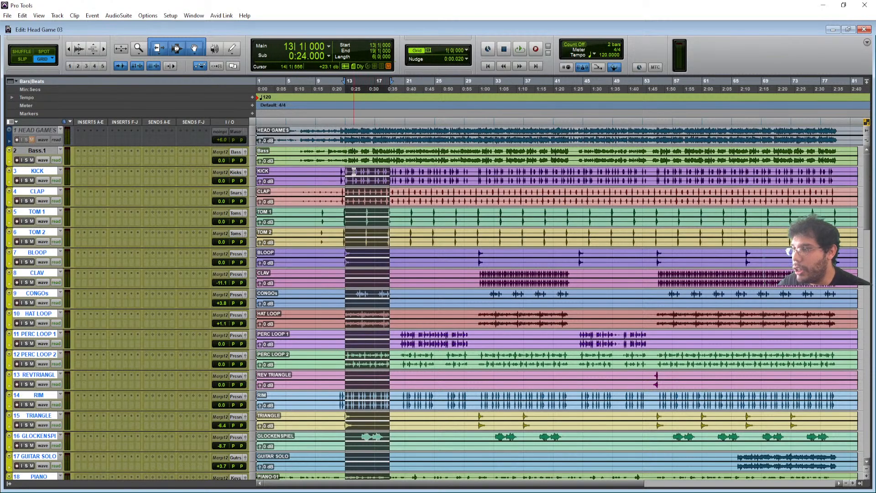
scroll(347, 197, down, 9)
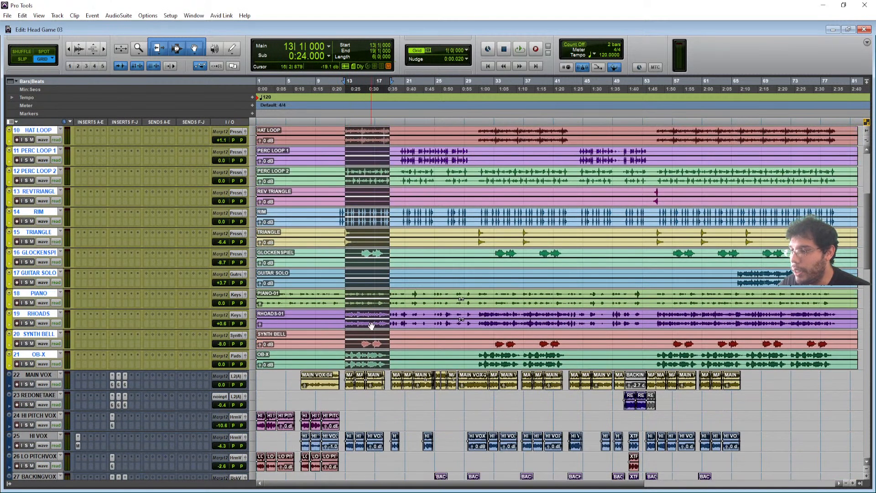
shift+click(382, 357)
key(space)
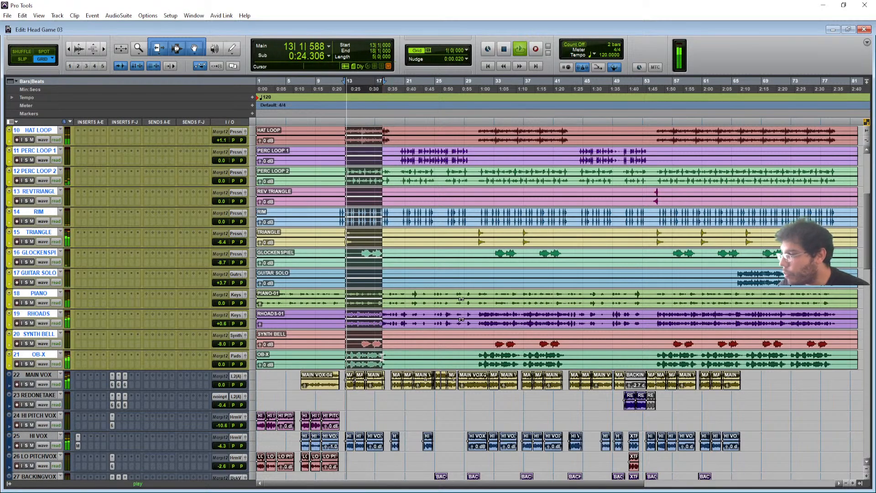
scroll(366, 289, down, 6)
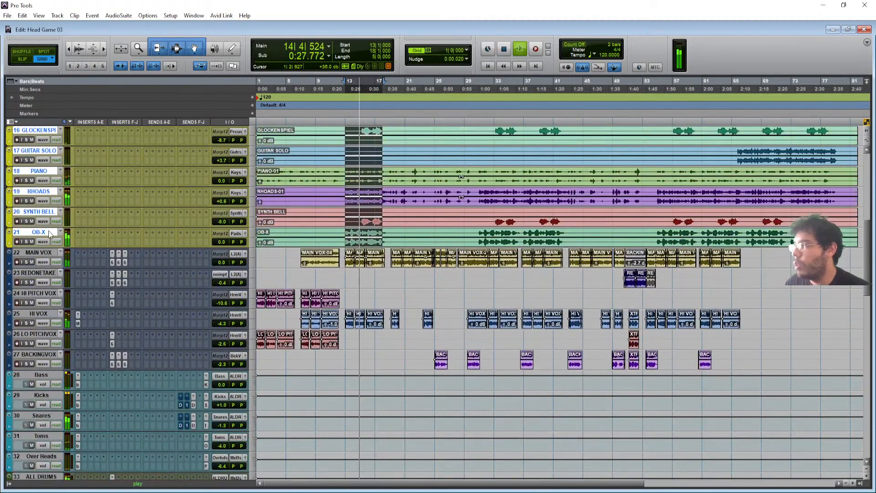
click(40, 232)
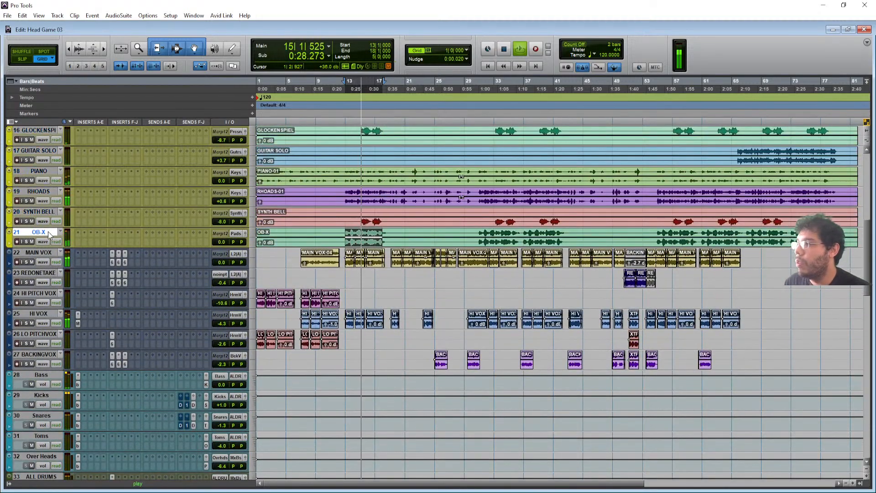
scroll(48, 231, up, 15)
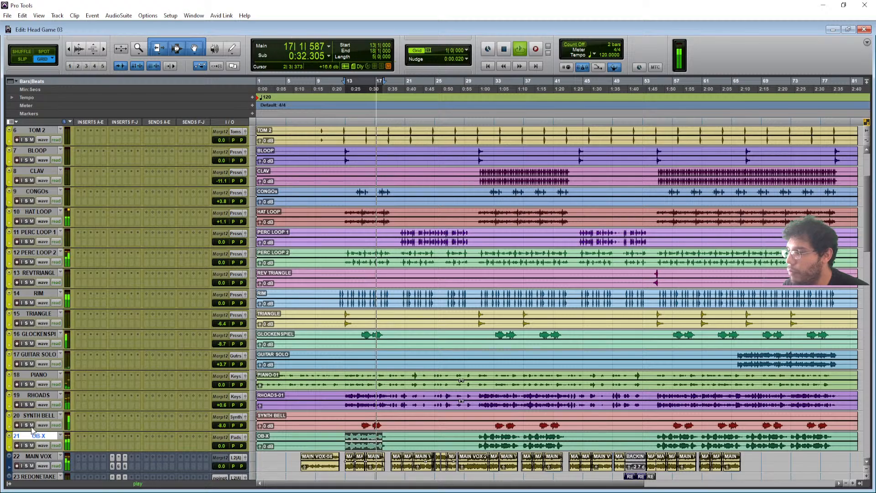
key(space)
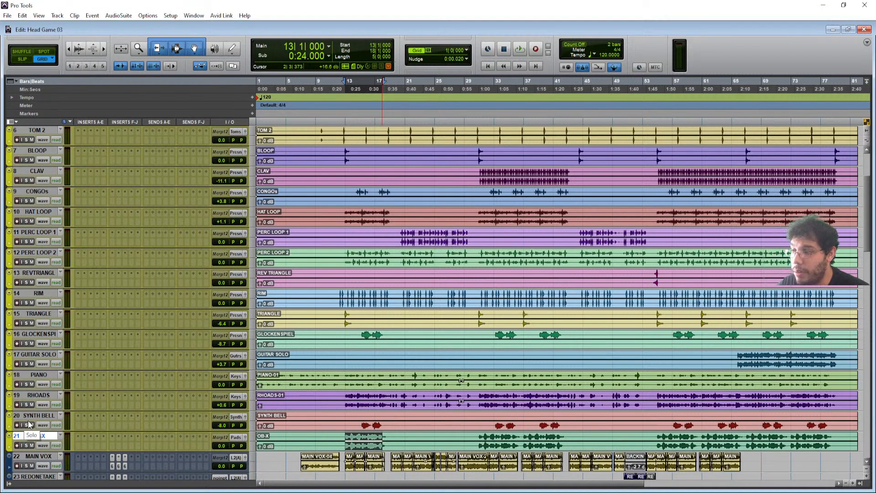
- Solo SYNTH BELL, audition it at 0.0 dB, then return it to -8.0 dB
click(26, 425)
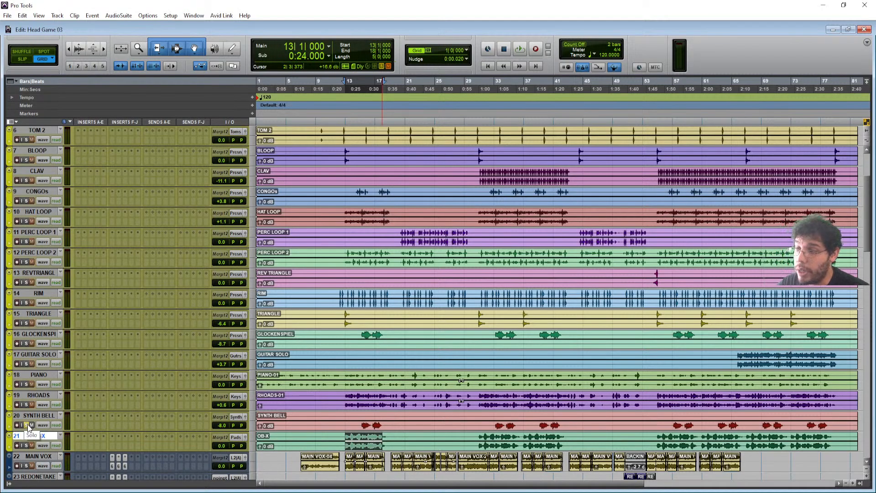
alt+click(221, 425)
key(space)
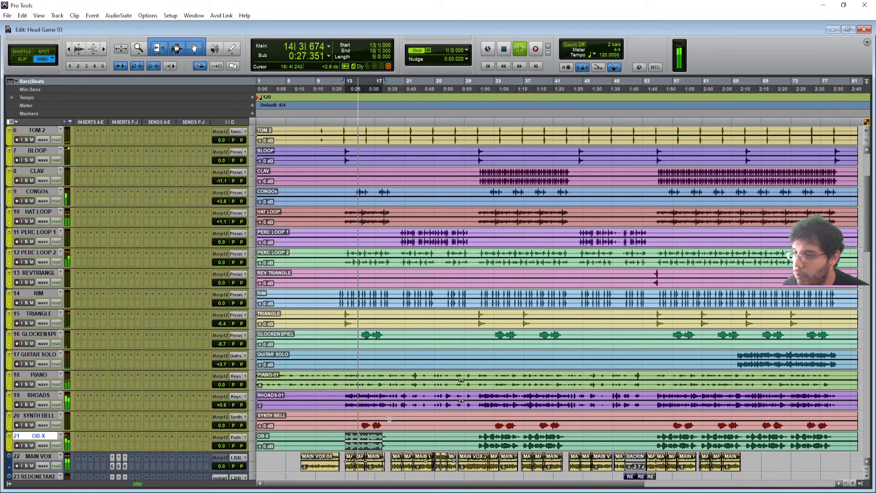
click(360, 420)
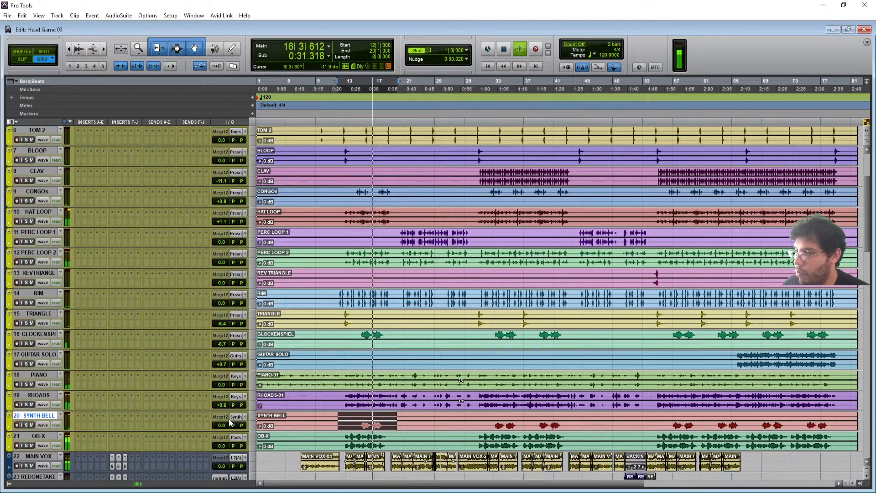
drag(227, 424, 227, 425)
key(space)
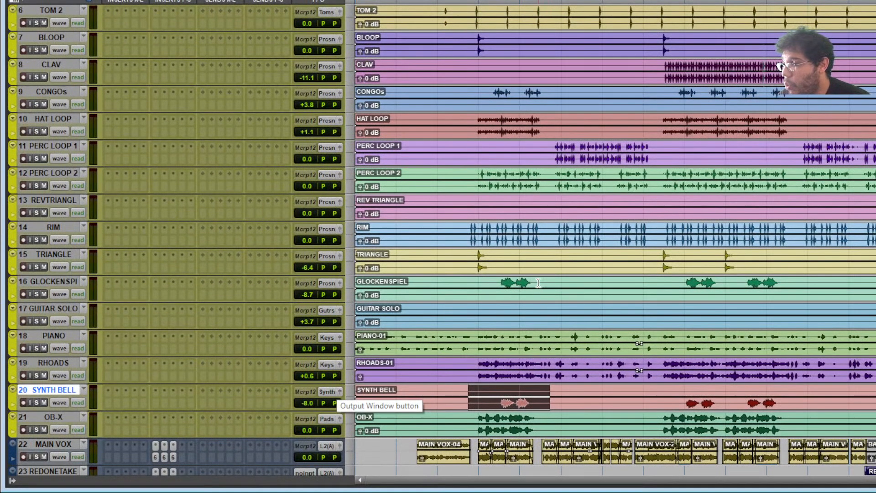
- Audition GLOCKENSPIEL at 0.0 dB, then undo back to -8.7 dB
drag(546, 280, 495, 282)
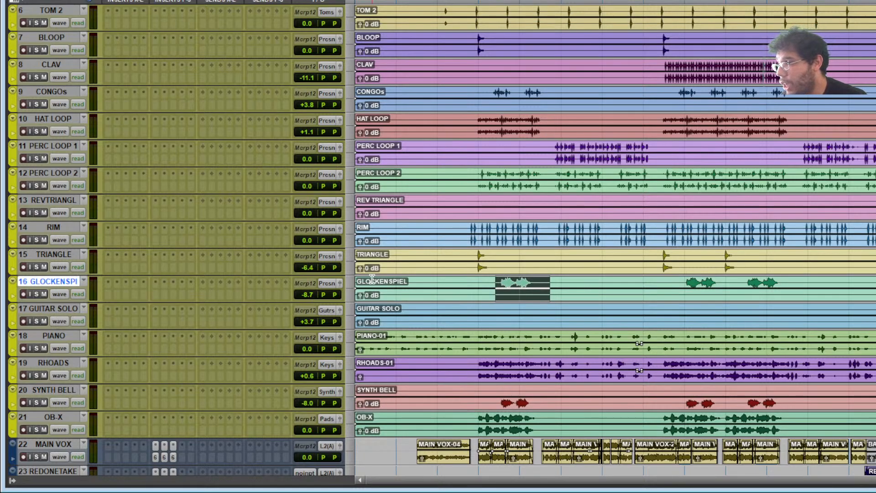
alt+click(313, 294)
key(space)
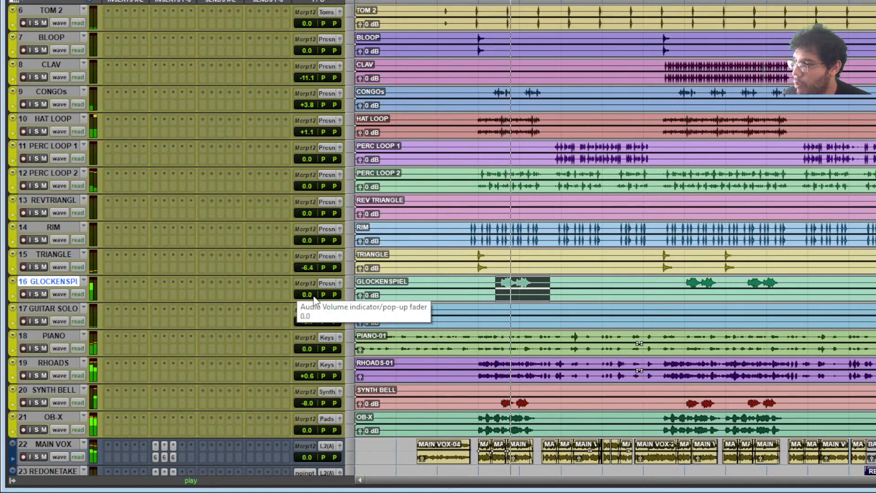
key(ctrl+z)
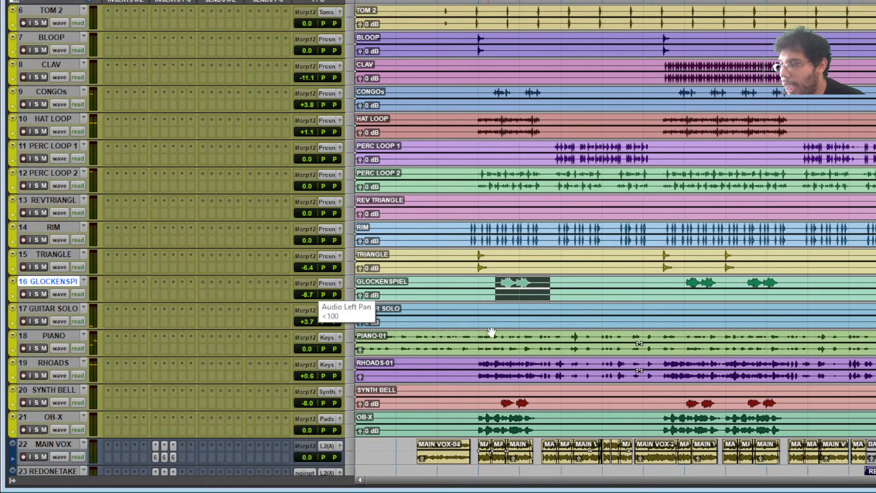
- Audition the TRIANGLE passage at unity gain, leaving it at -6.4 dB
drag(475, 258, 490, 266)
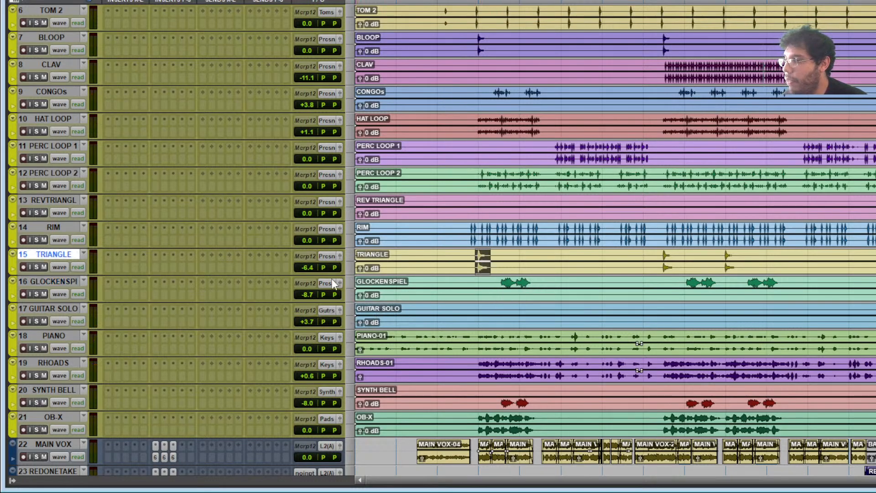
alt+click(308, 267)
key(space)
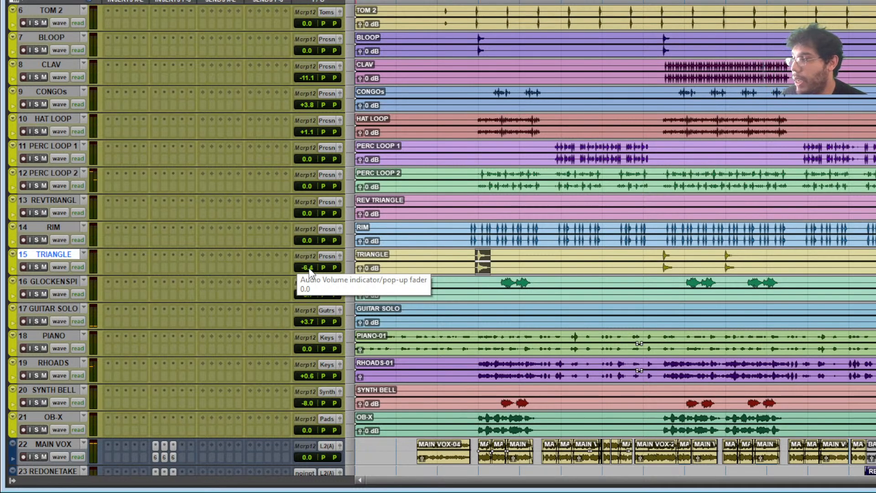
key(space)
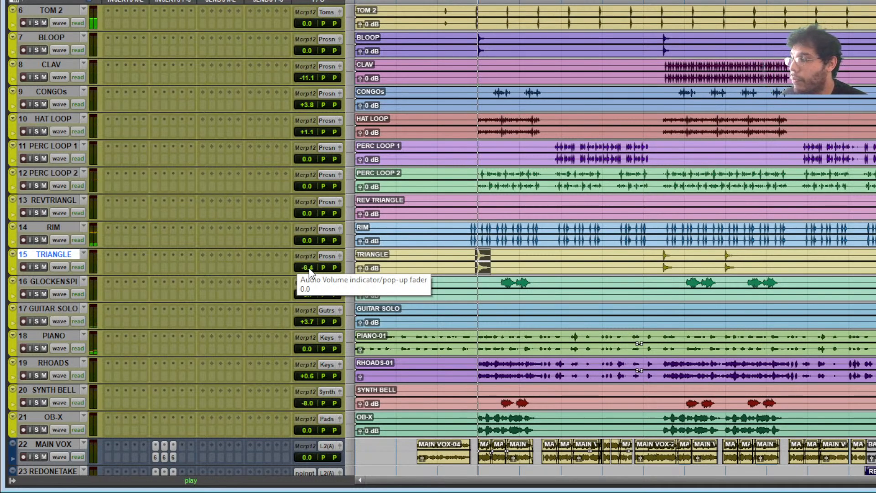
key(space)
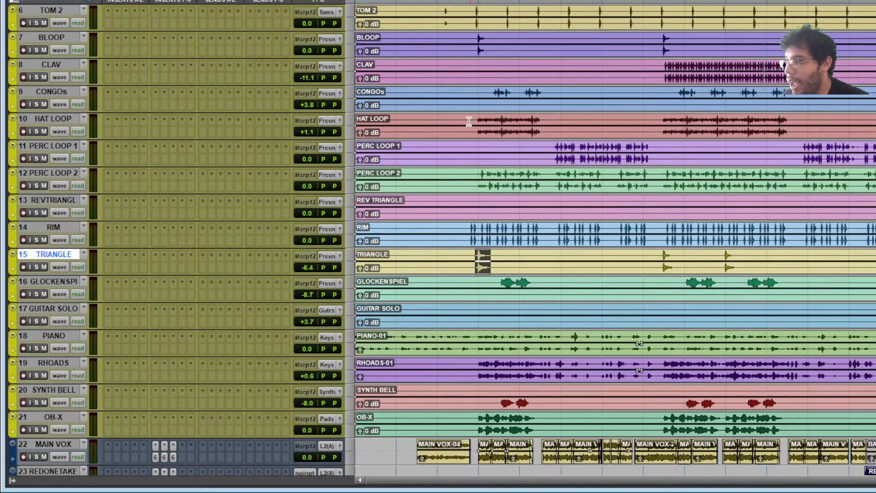
- Try short time selections on the HAT LOOP and CONGOs tracks
drag(478, 120, 540, 131)
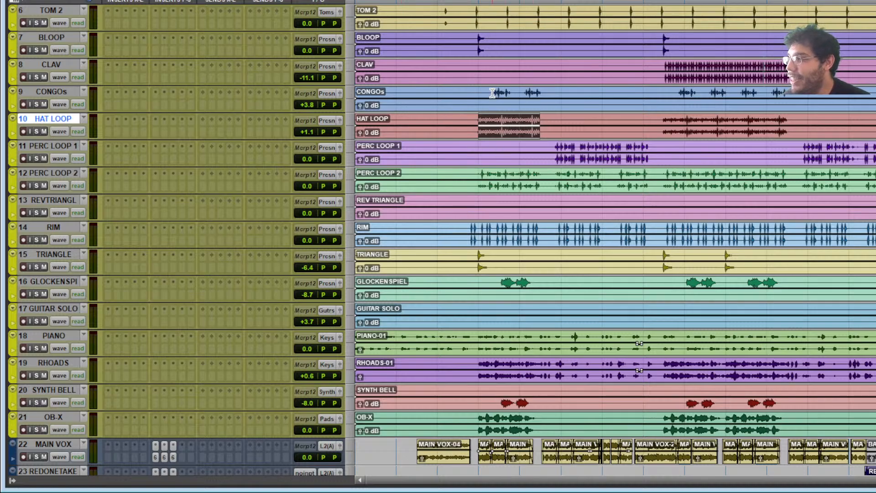
drag(493, 95, 543, 95)
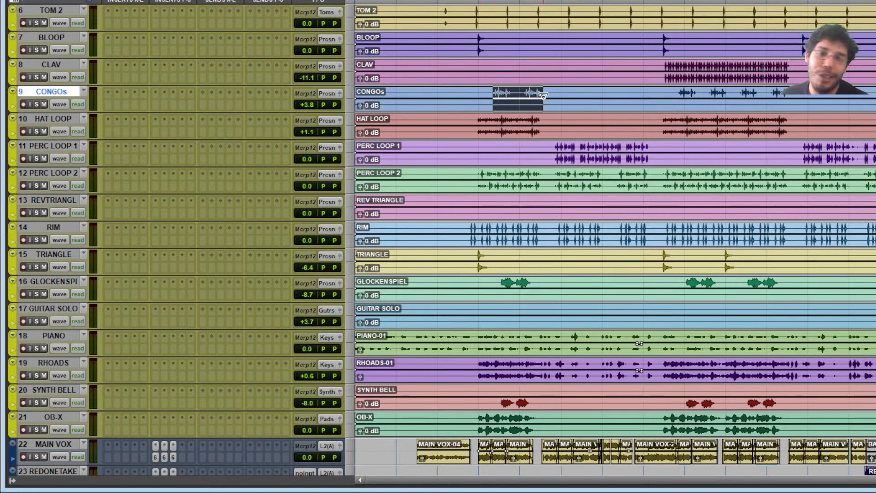
scroll(550, 192, up, 3)
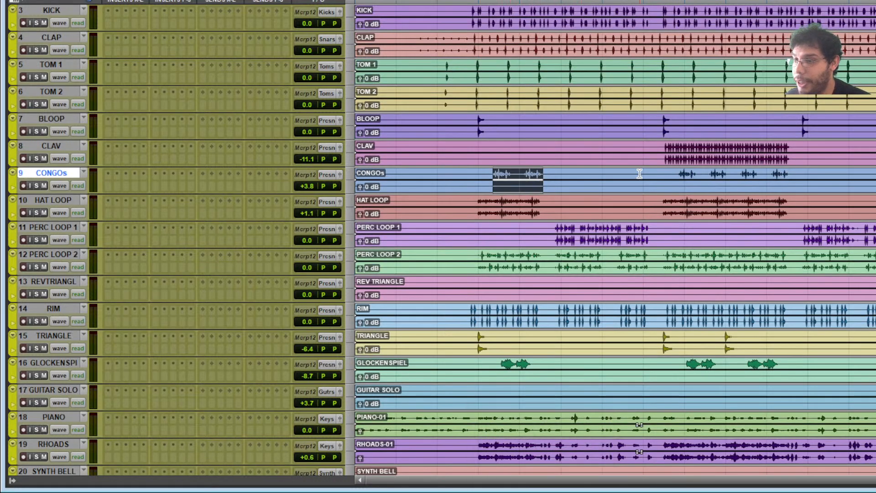
scroll(516, 91, down, 2)
scroll(514, 110, down, 11)
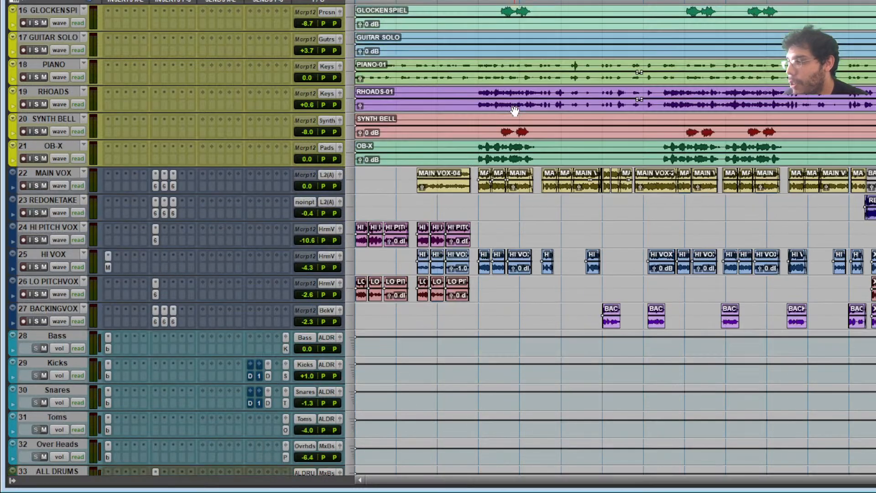
scroll(502, 68, up, 11)
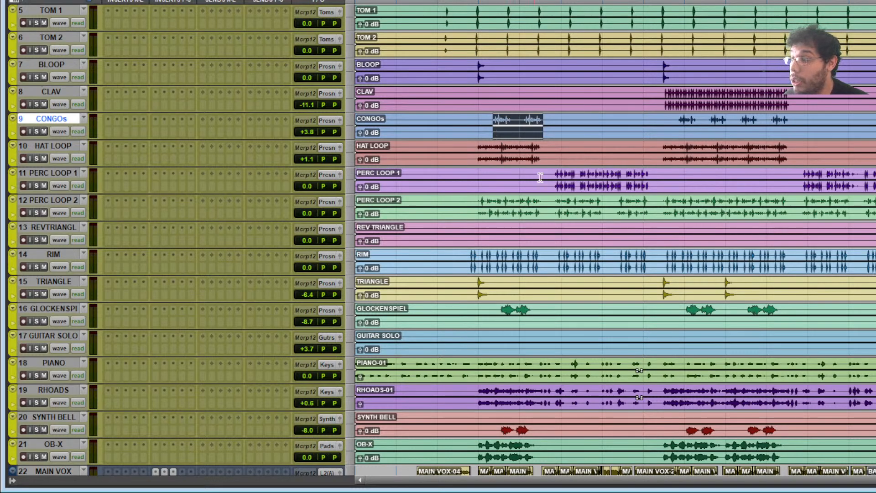
- Clear the CONGOs clip selection and drag a time range from CONGOs through GLOCKENSPIEL
click(478, 121)
drag(487, 131, 555, 315)
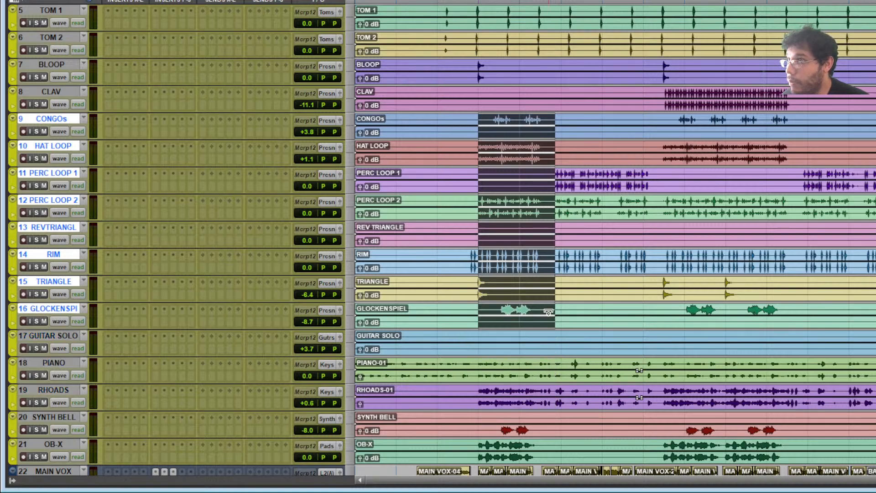
scroll(245, 247, down, 10)
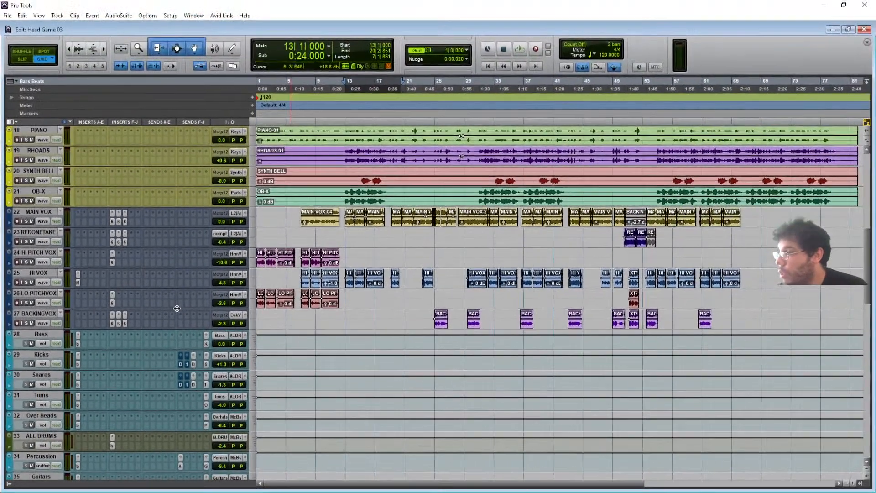
scroll(245, 248, down, 5)
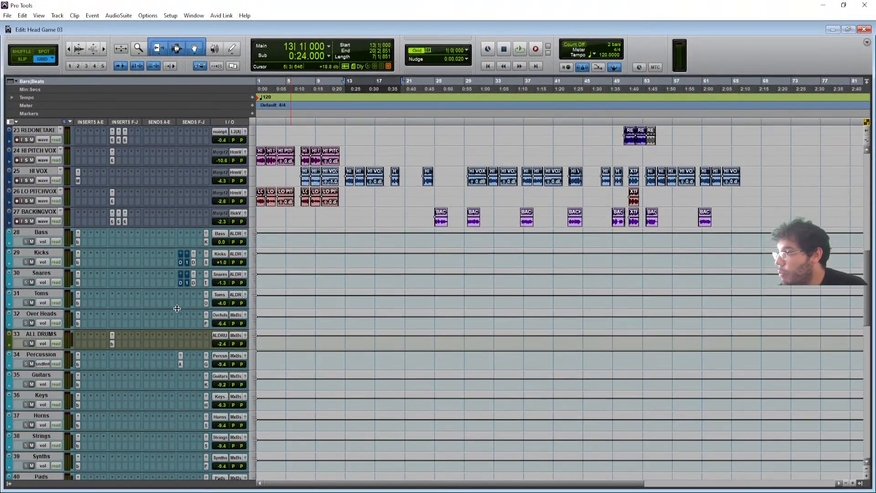
scroll(177, 308, down, 1)
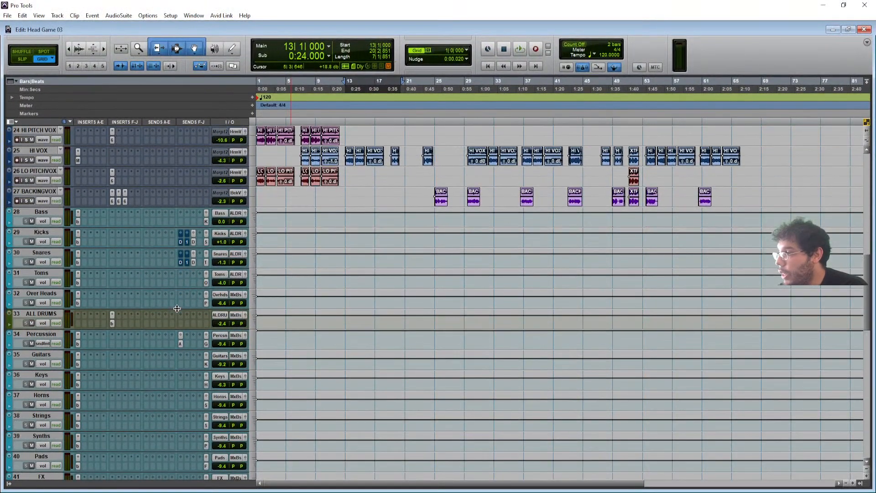
click(77, 345)
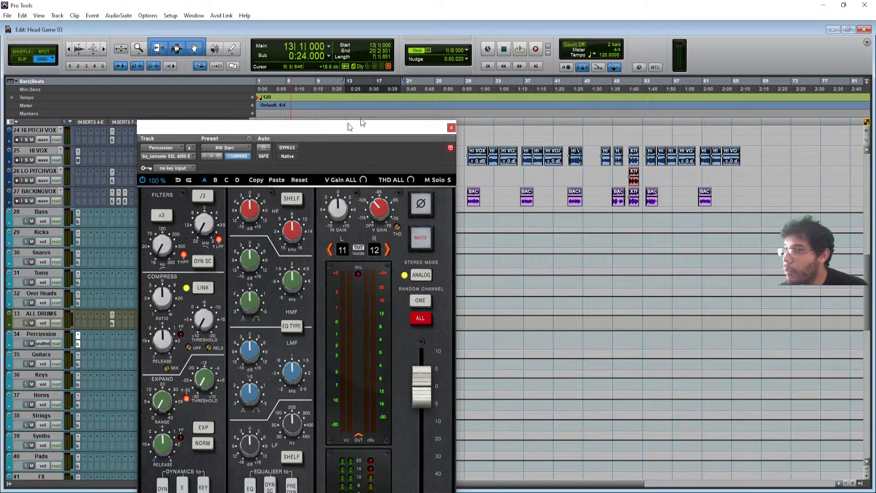
drag(348, 123, 425, 40)
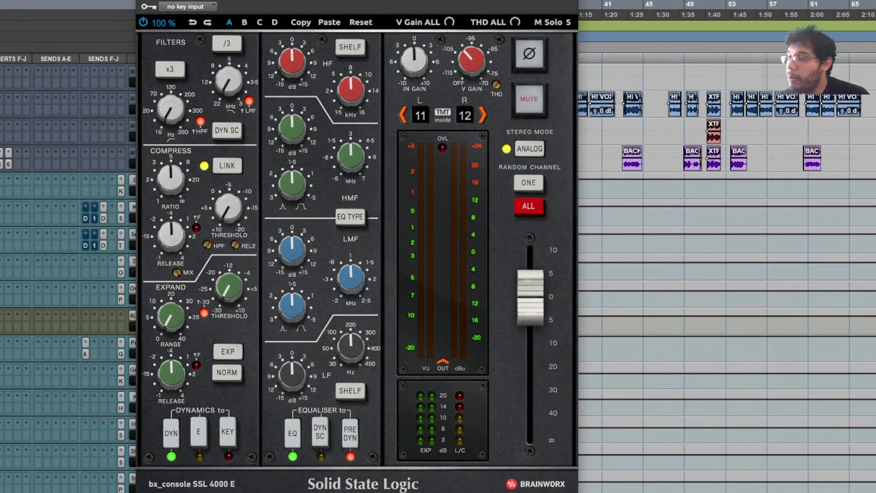
drag(357, 1, 364, 7)
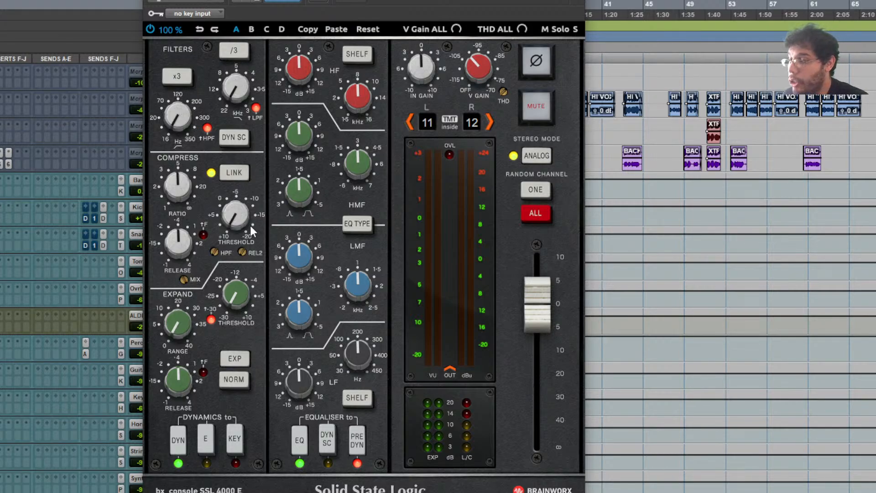
key(space)
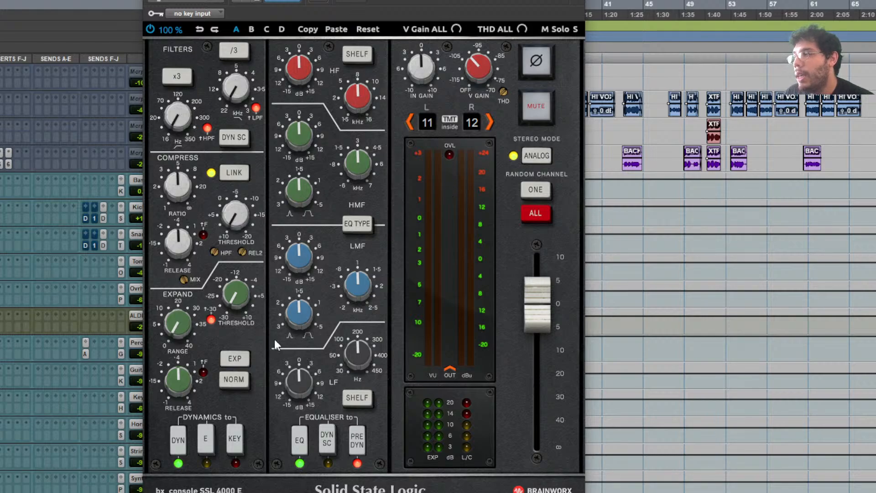
click(578, 1)
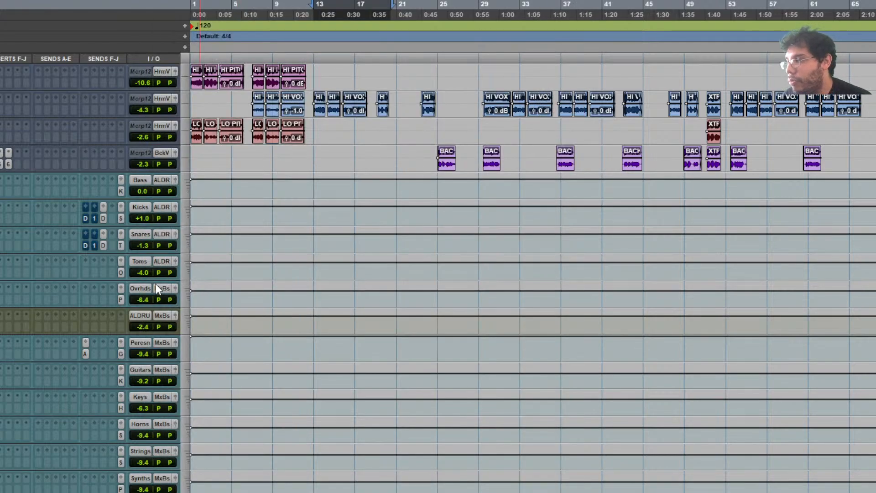
- Open Percussion's send F to the Aphex Exciter and start playback
click(85, 354)
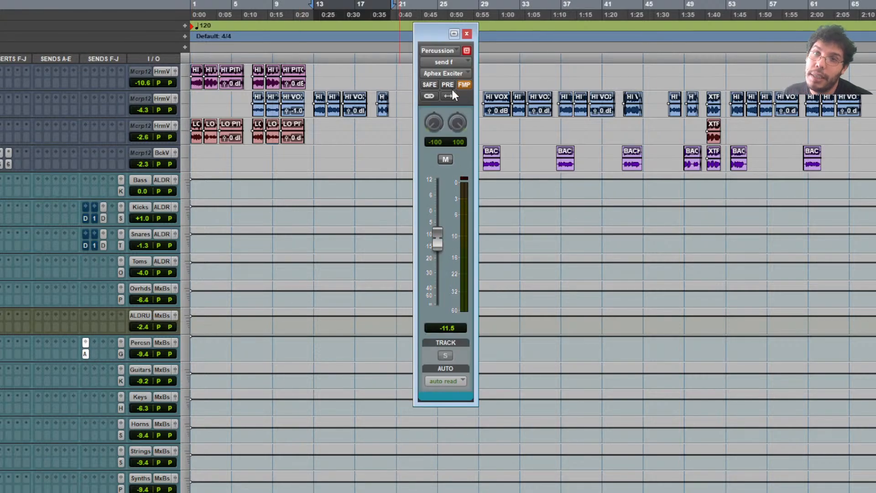
scroll(224, 187, down, 10)
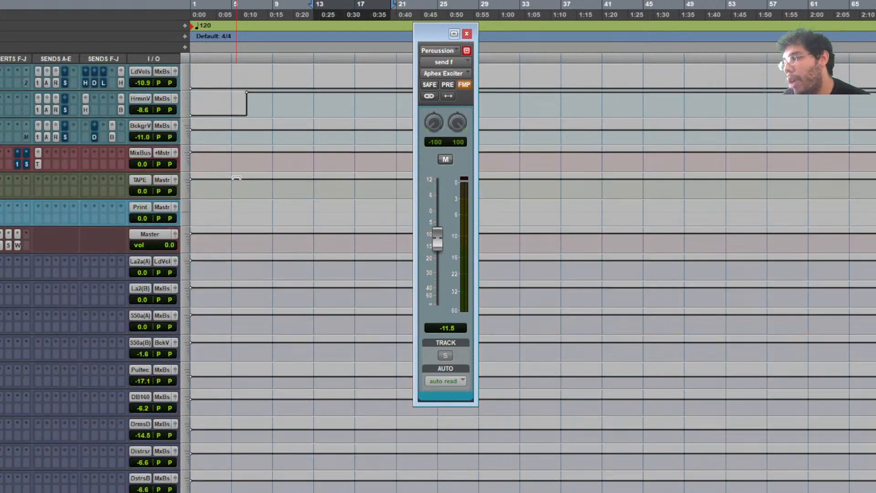
scroll(237, 177, down, 1)
scroll(237, 178, up, 14)
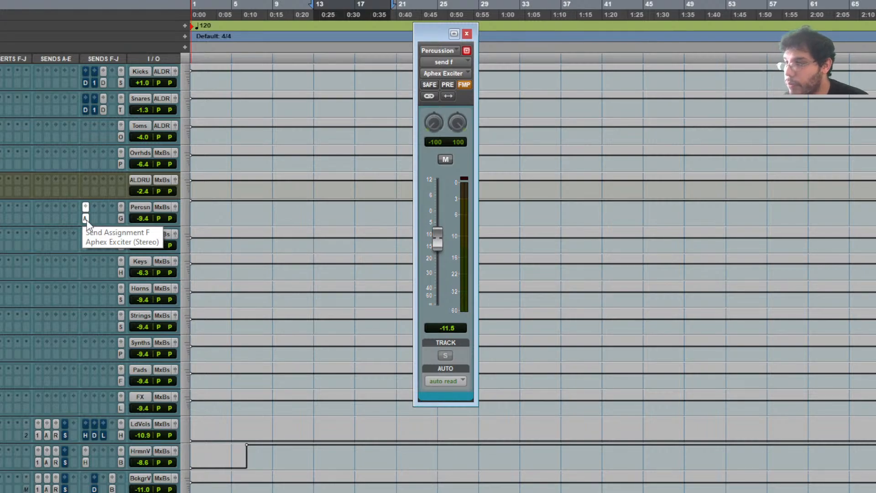
key(space)
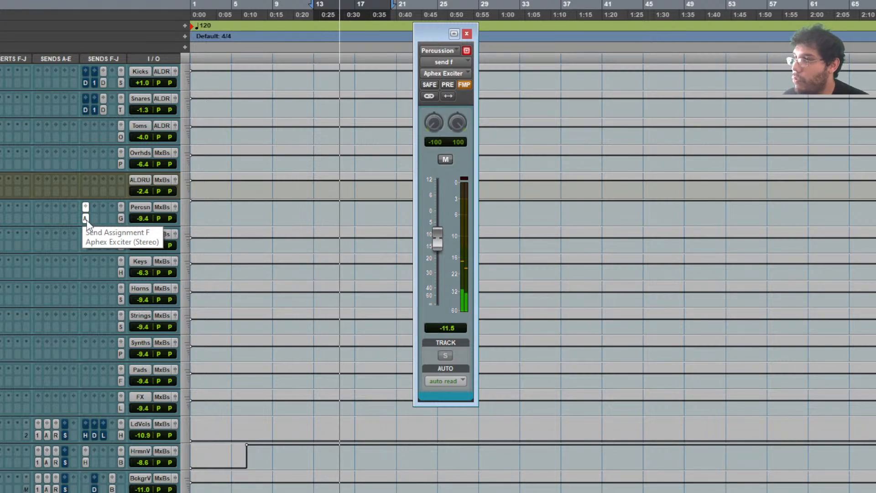
- Mute the Aphex Exciter send during playback, then unmute it, leaving it at -11.5 dB
super+click(85, 218)
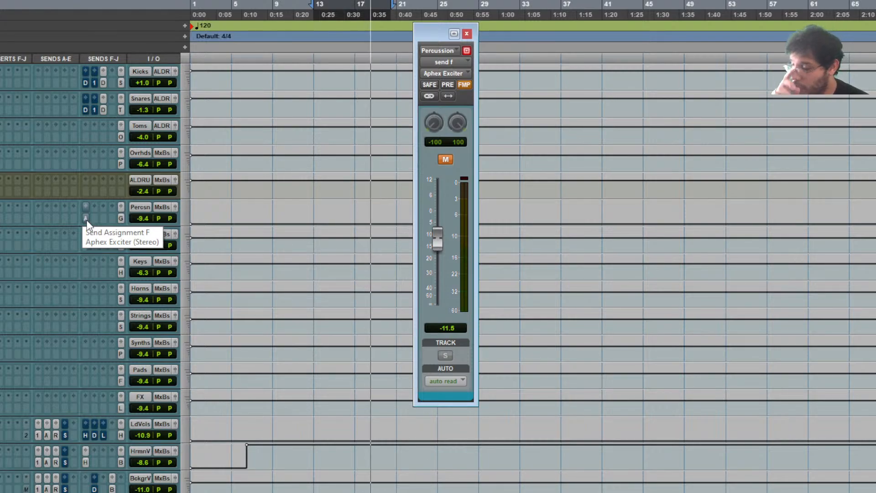
key(space)
key(space)
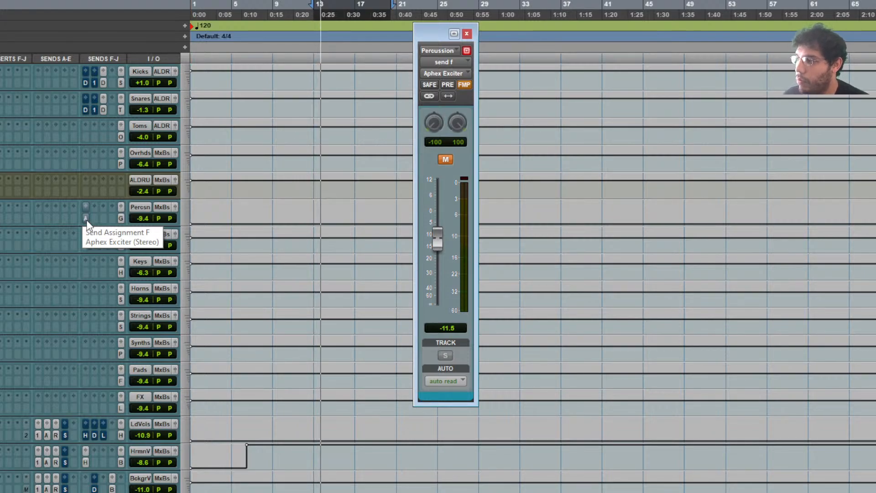
click(86, 220)
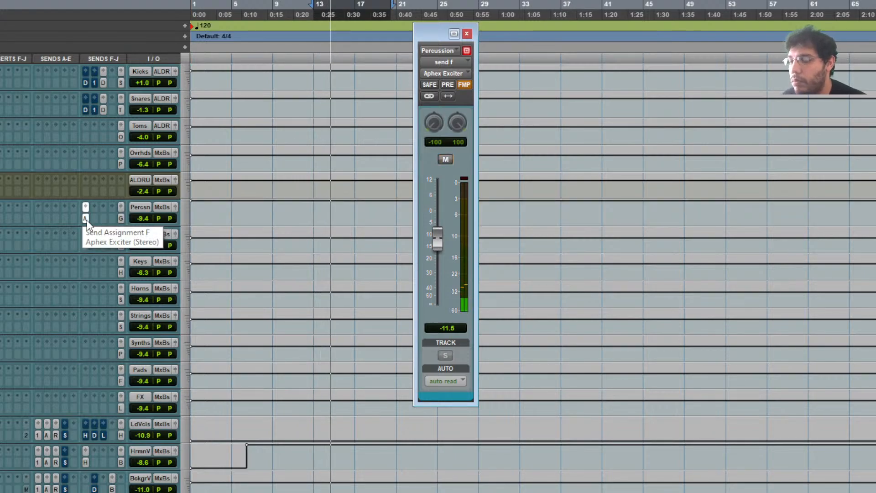
key(space)
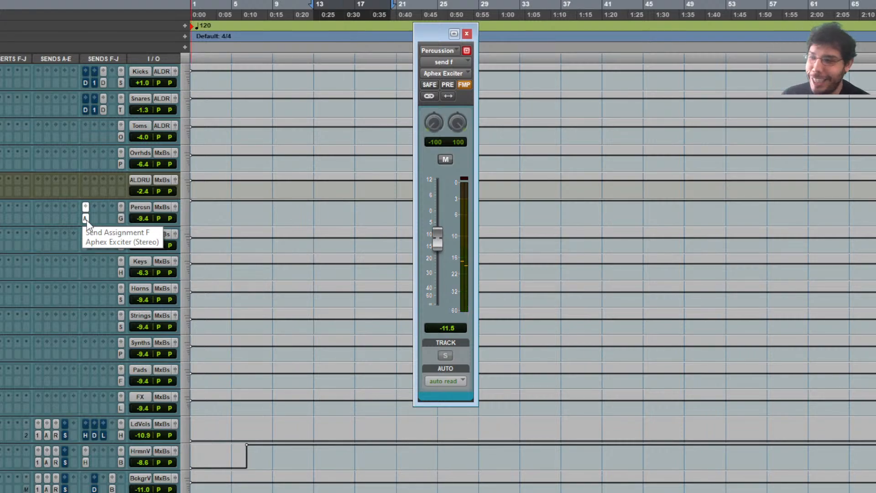
scroll(86, 222, down, 10)
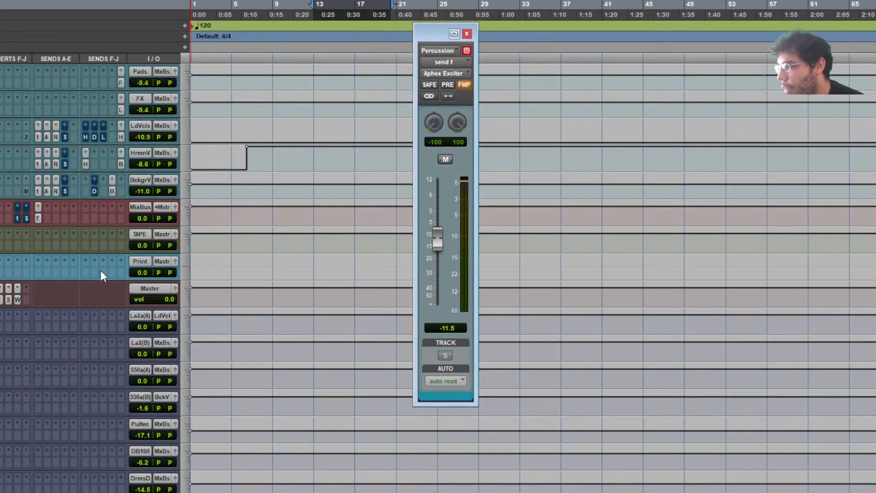
scroll(15, 441, down, 4)
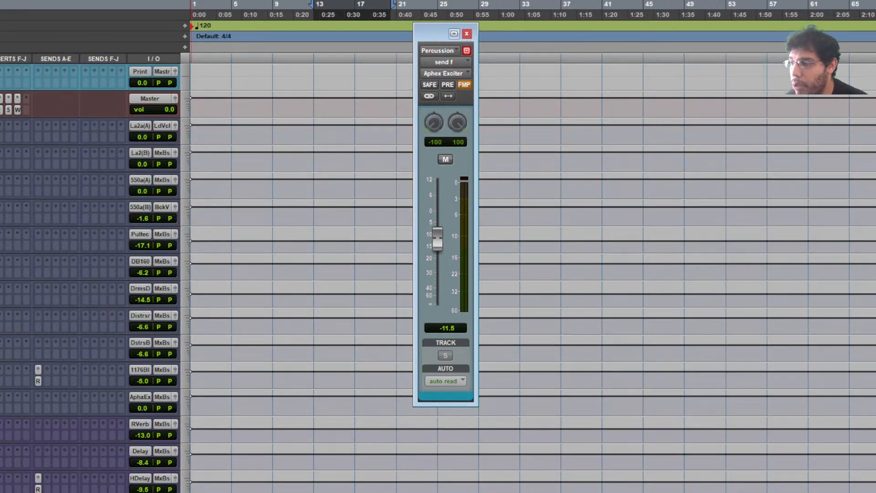
- Inspect the Aphex Vintage Aural Exciter plug-in, then close it and the Percussion send window
click(1, 397)
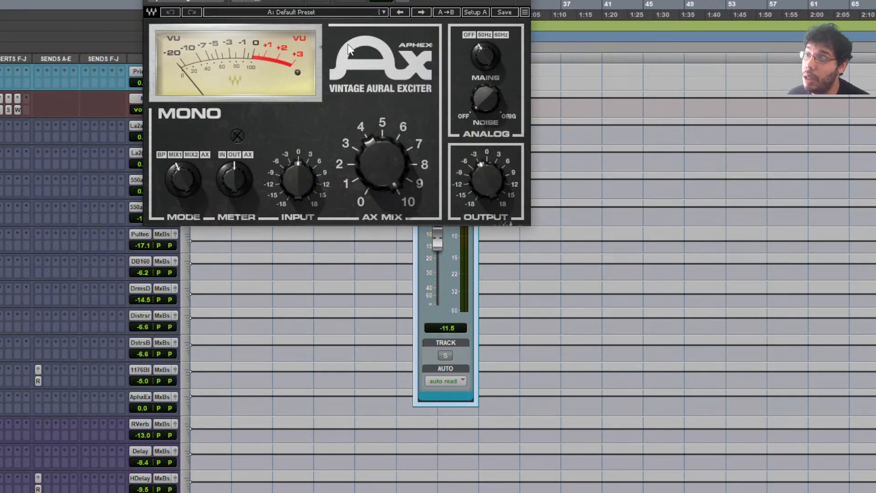
drag(350, 0, 324, 109)
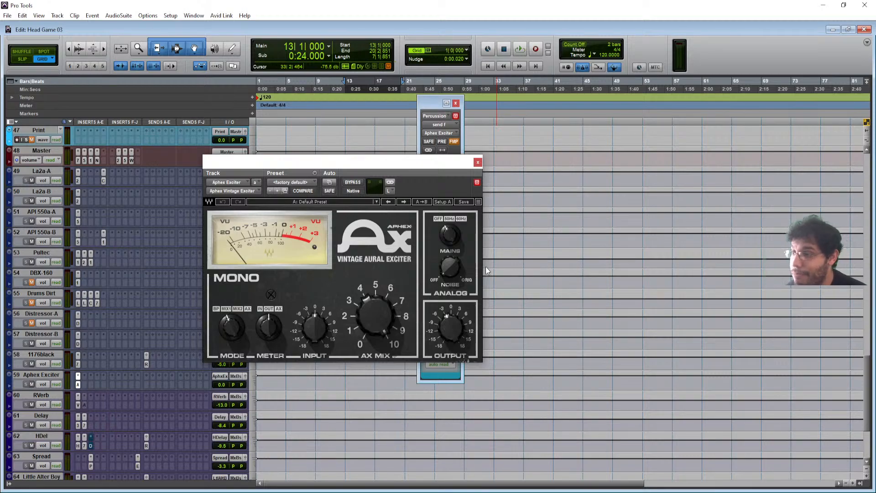
click(479, 161)
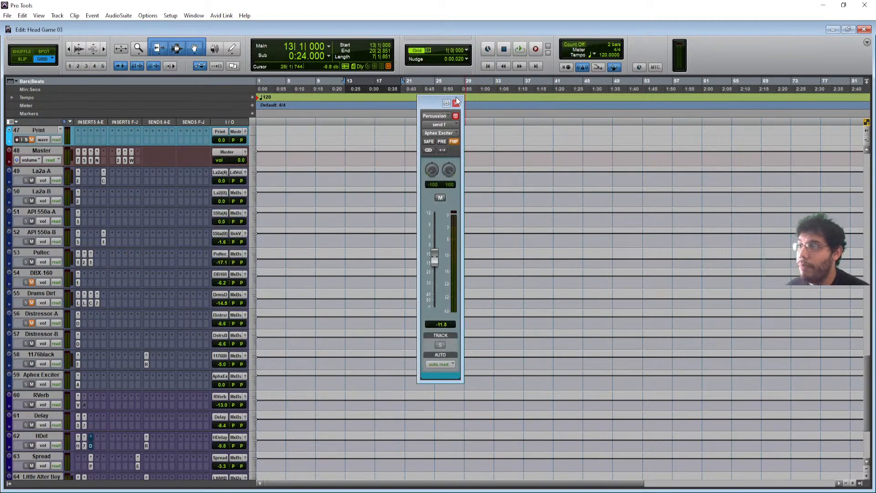
click(456, 103)
- Select bars 13–22 of the RHOADS-01 clip, then scroll down to the vocal and bus tracks
scroll(195, 237, up, 10)
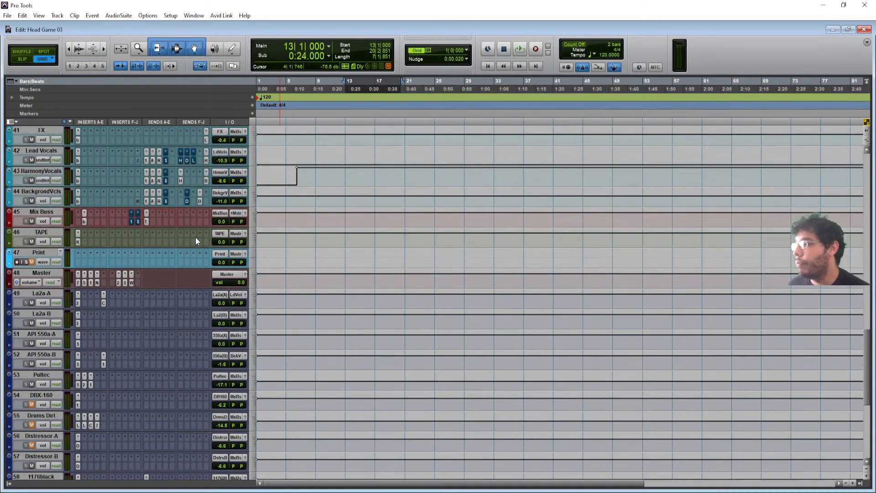
scroll(195, 237, up, 5)
scroll(195, 237, down, 3)
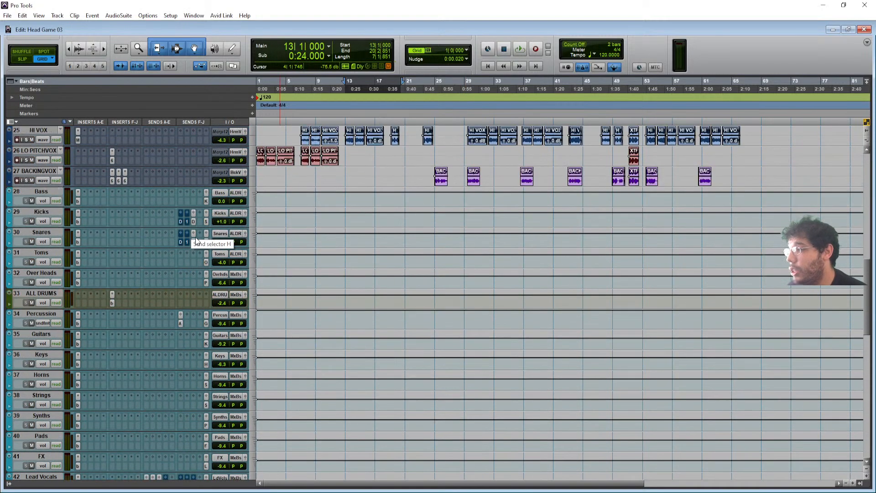
scroll(195, 240, up, 5)
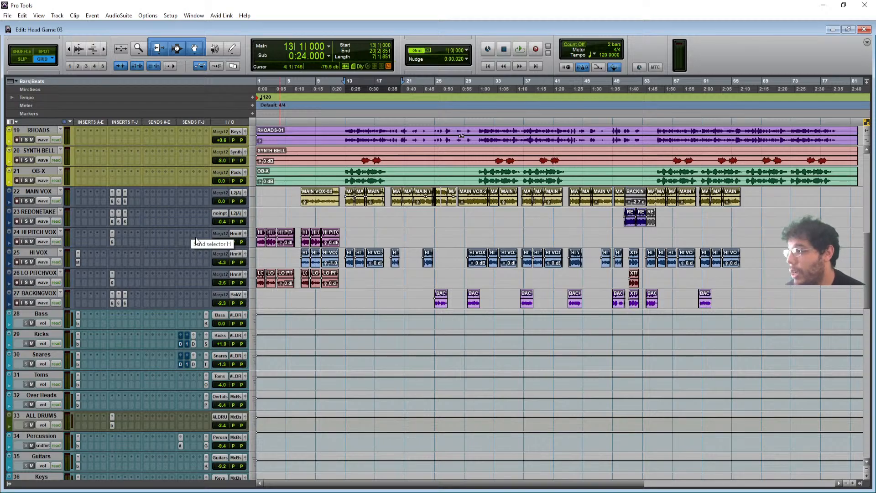
scroll(195, 241, down, 5)
scroll(175, 248, up, 10)
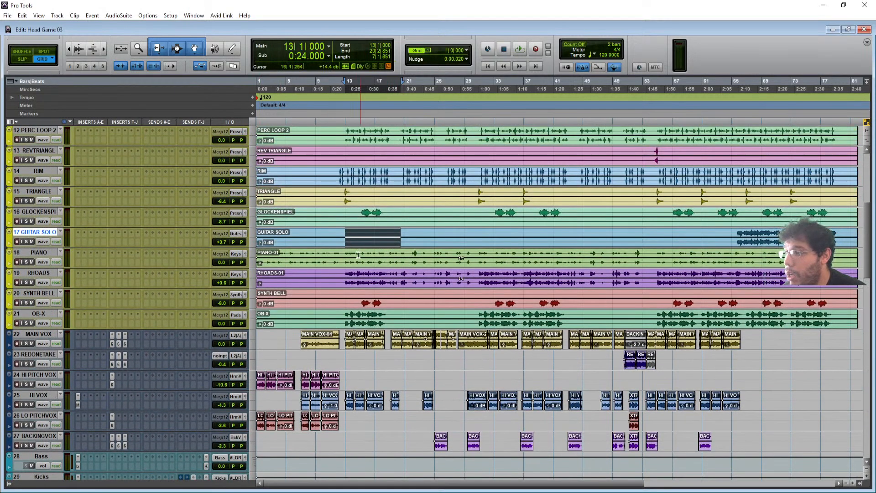
drag(345, 276, 404, 276)
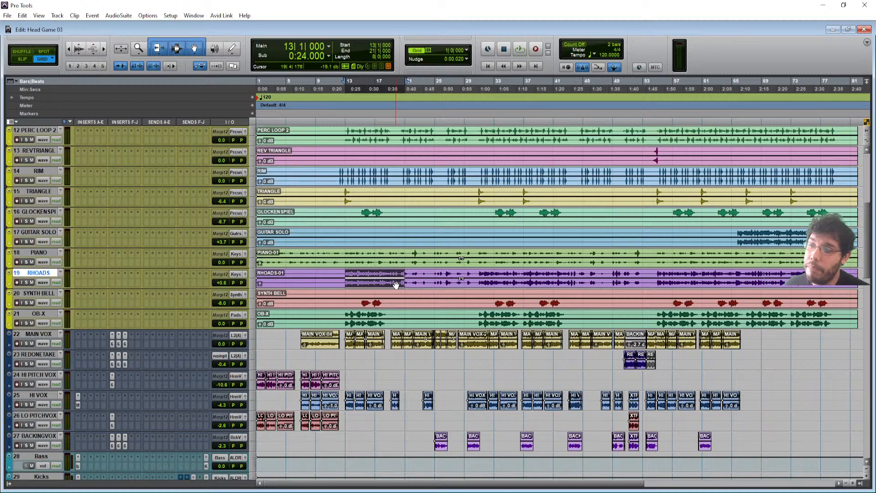
scroll(125, 318, down, 6)
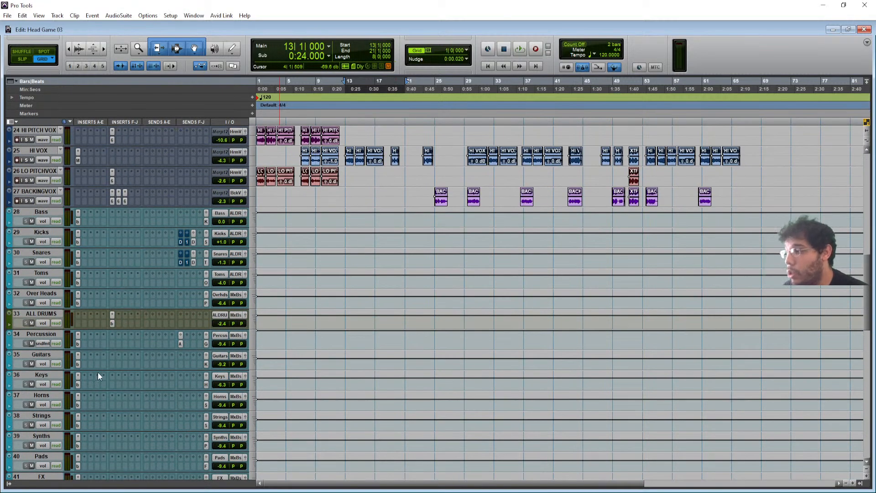
click(76, 385)
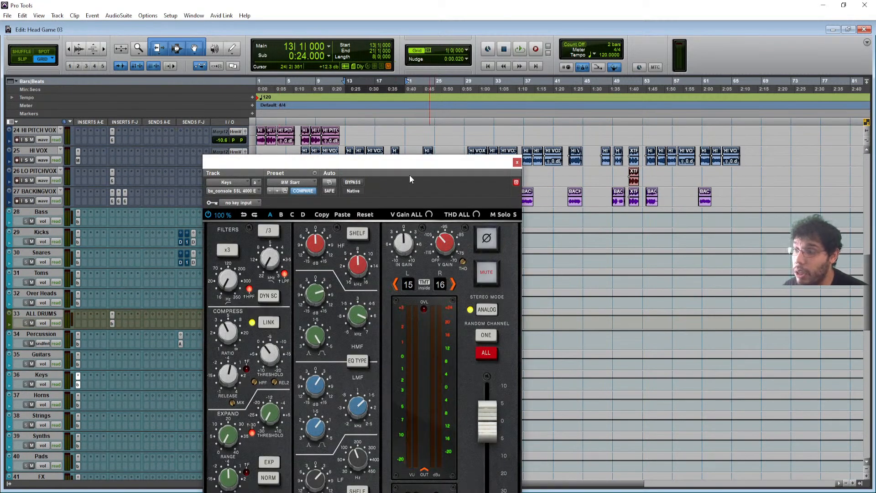
drag(390, 167, 394, 65)
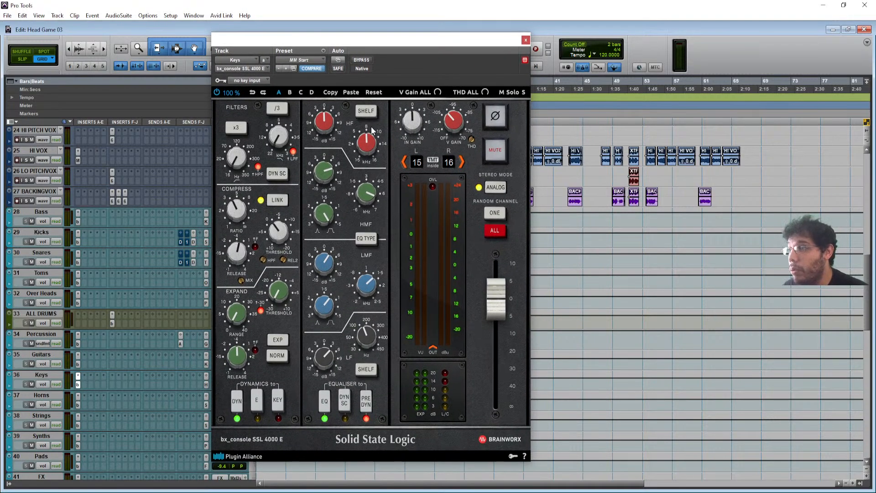
key(space)
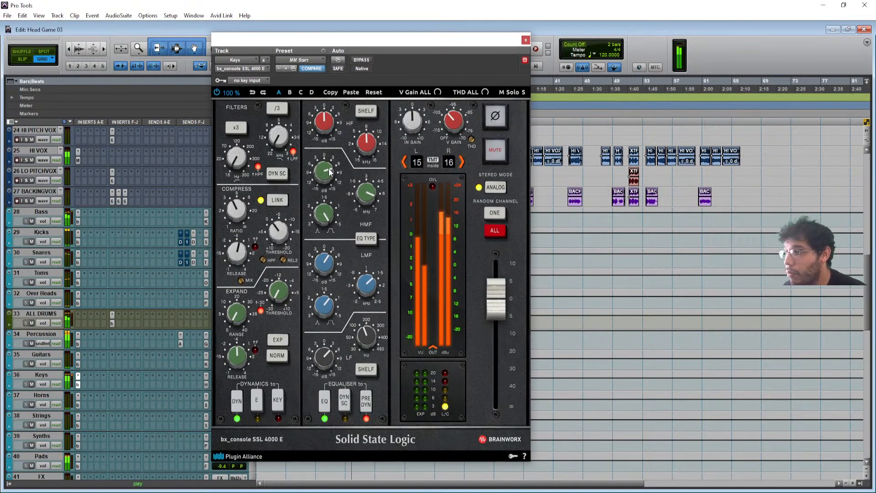
click(366, 60)
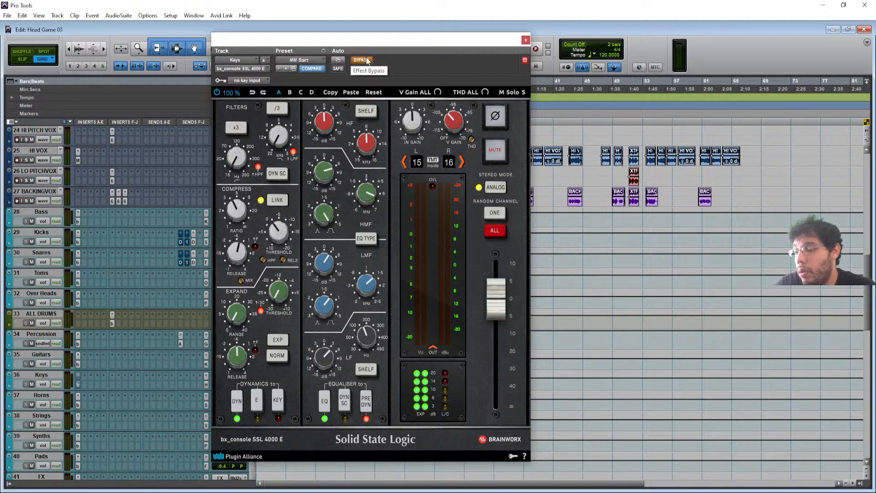
click(360, 59)
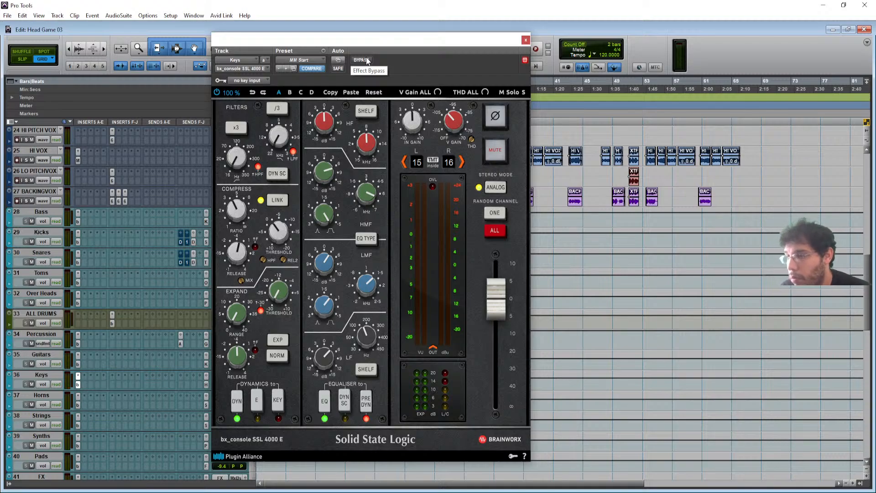
key(space)
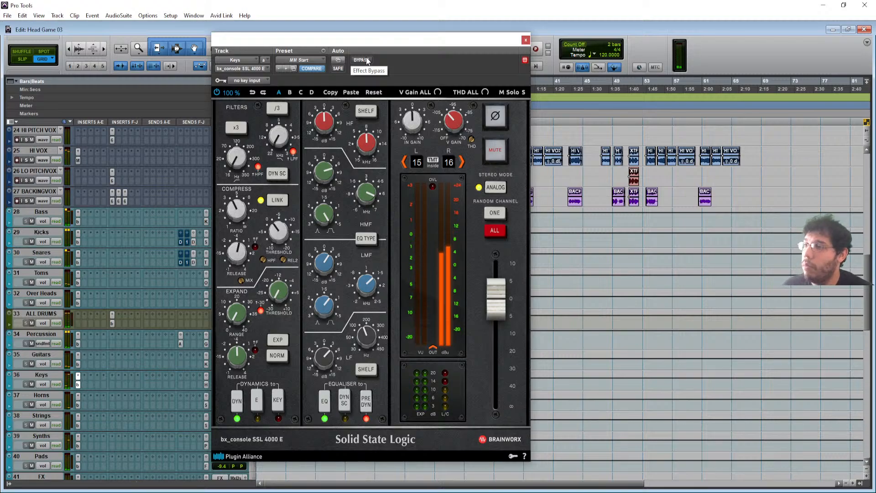
click(366, 60)
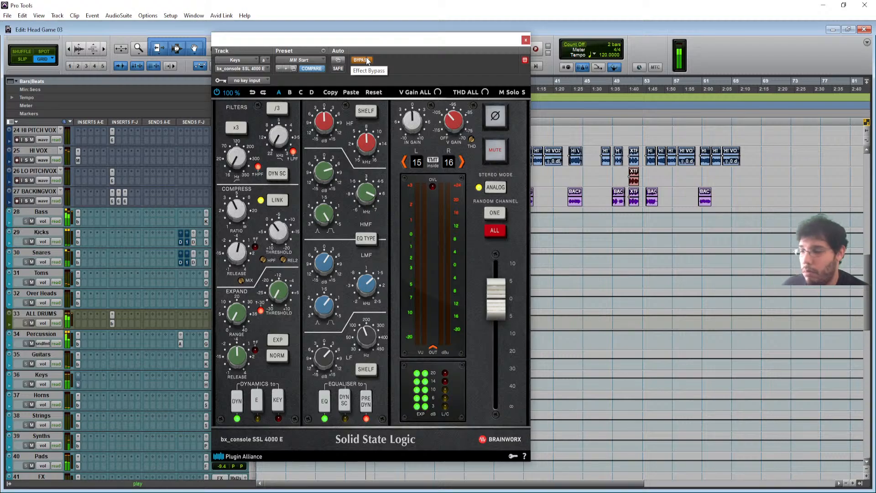
click(366, 60)
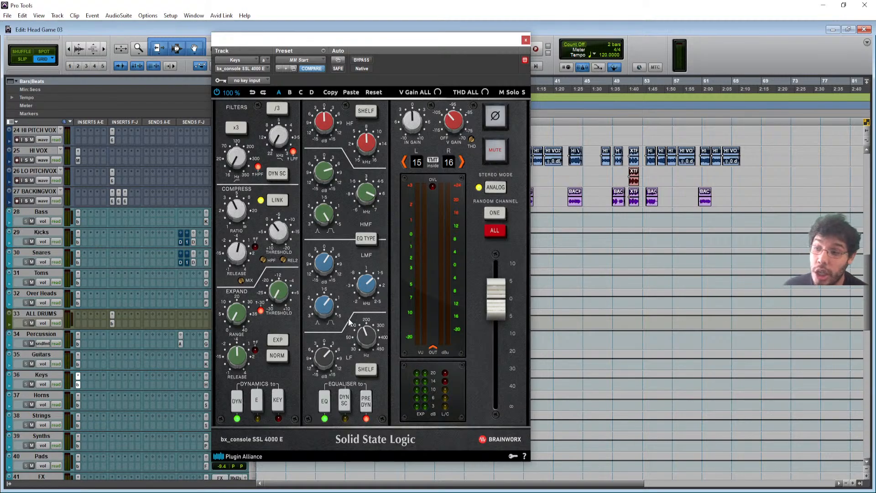
click(526, 40)
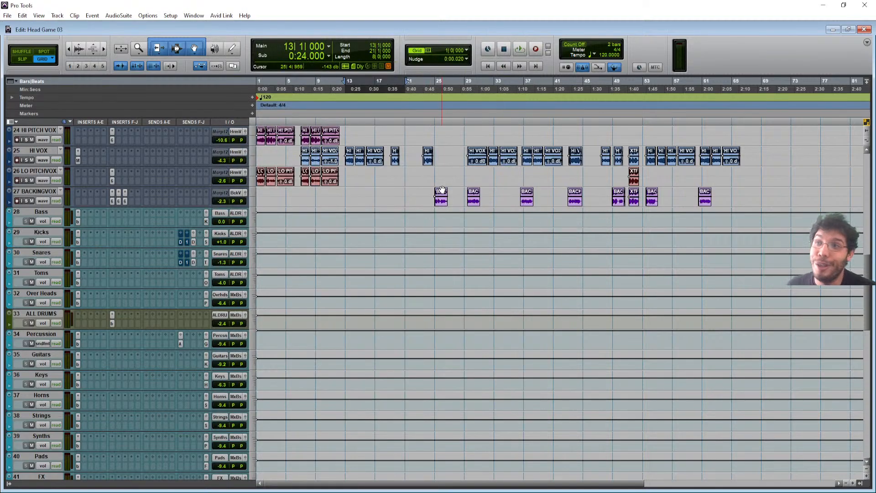
- After trial selections, select bars 21–29 across PERC LOOP 1 and PERC LOOP 2
scroll(365, 228, up, 5)
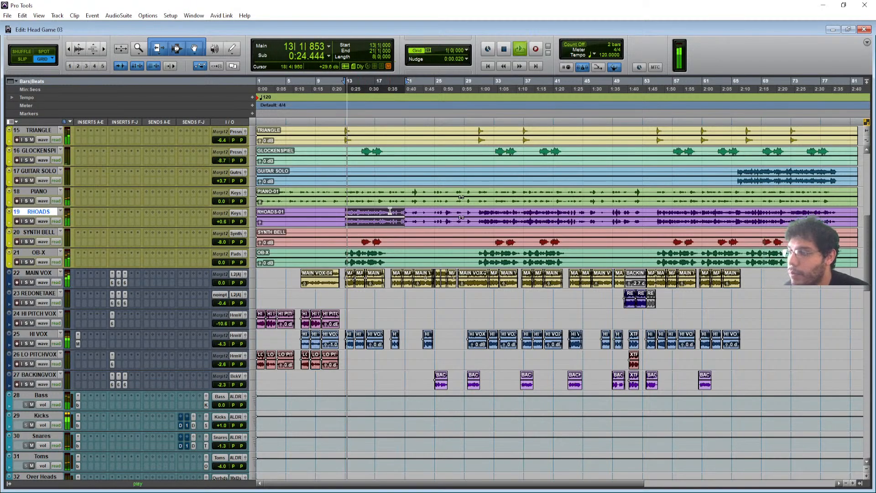
drag(389, 211, 486, 265)
scroll(486, 276, up, 5)
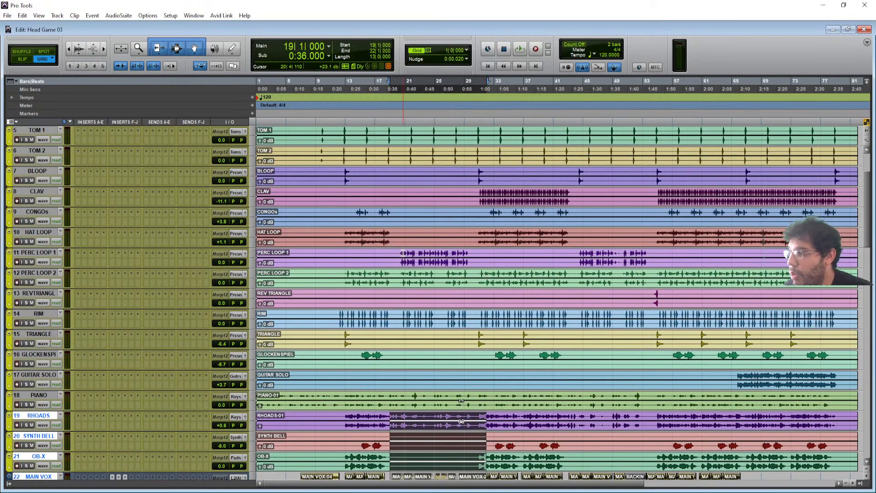
drag(397, 254, 478, 267)
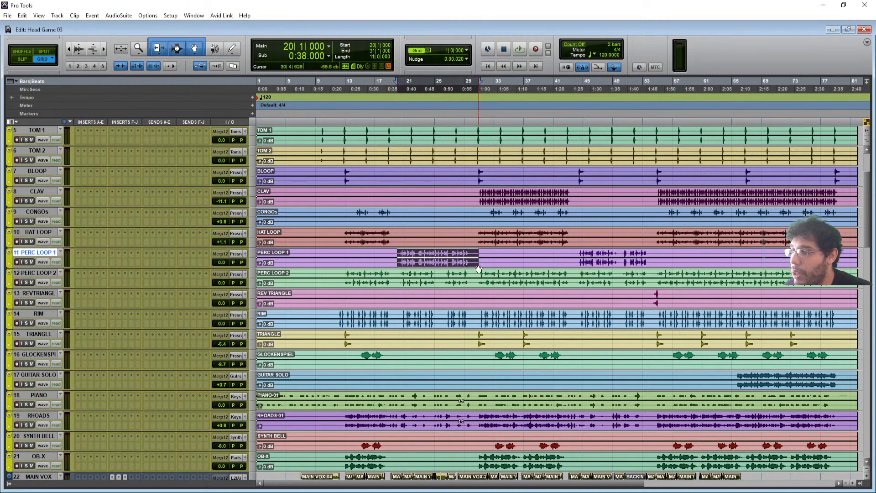
click(405, 254)
drag(405, 254, 463, 281)
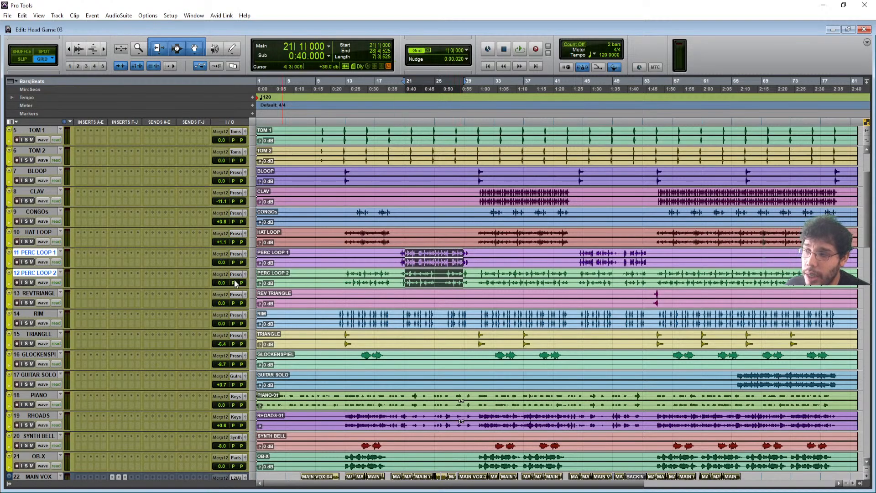
scroll(488, 273, down, 10)
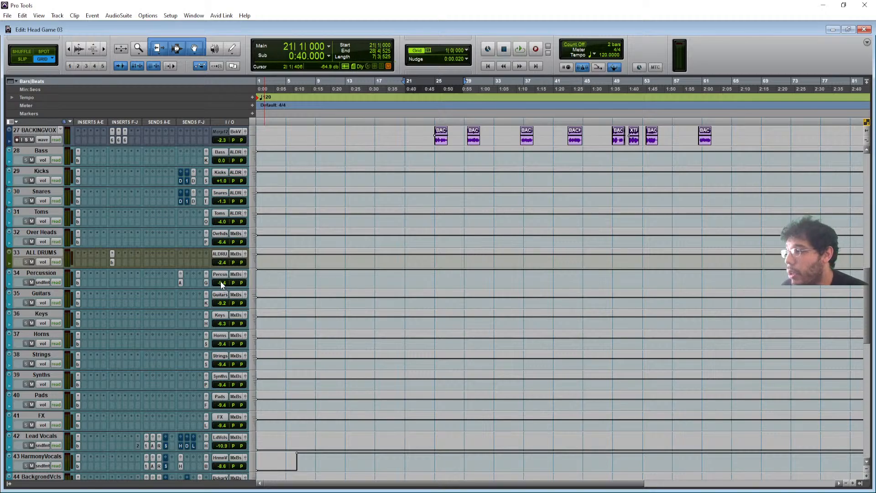
scroll(305, 278, up, 10)
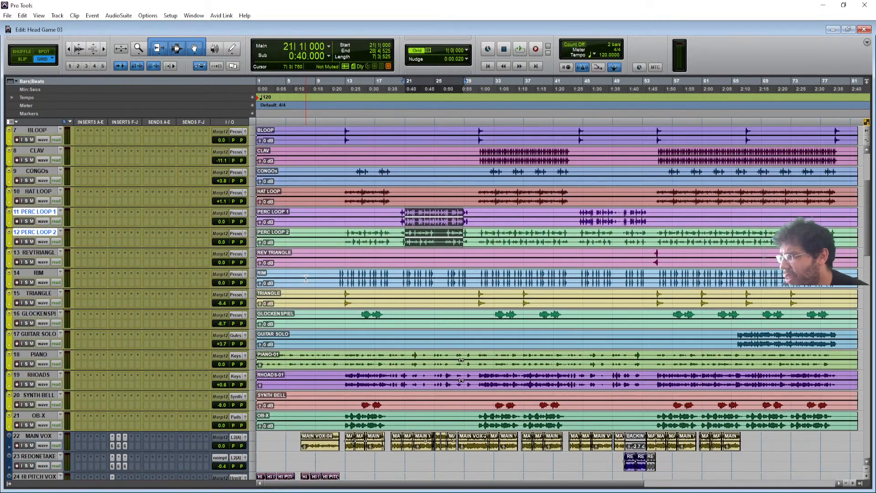
- Scroll through the tracks and click in REDONETAKE's timeline to drop the perc loop selection
scroll(305, 278, up, 3)
scroll(306, 279, down, 2)
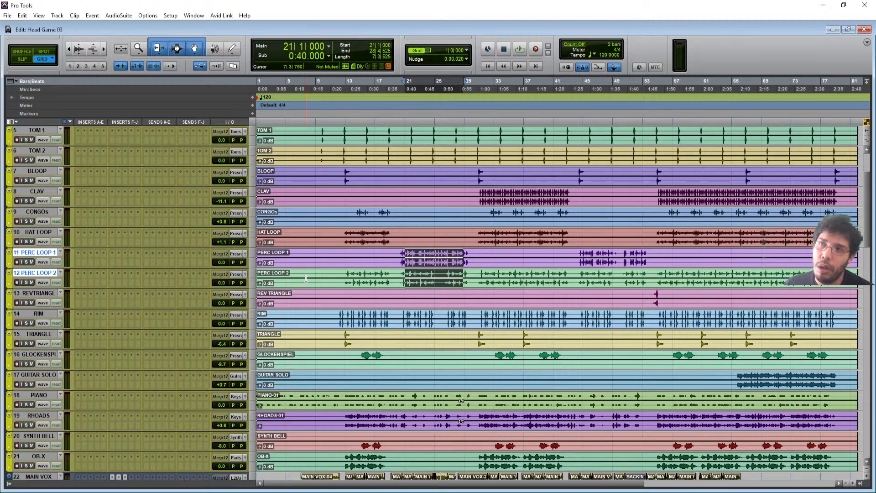
scroll(305, 278, down, 10)
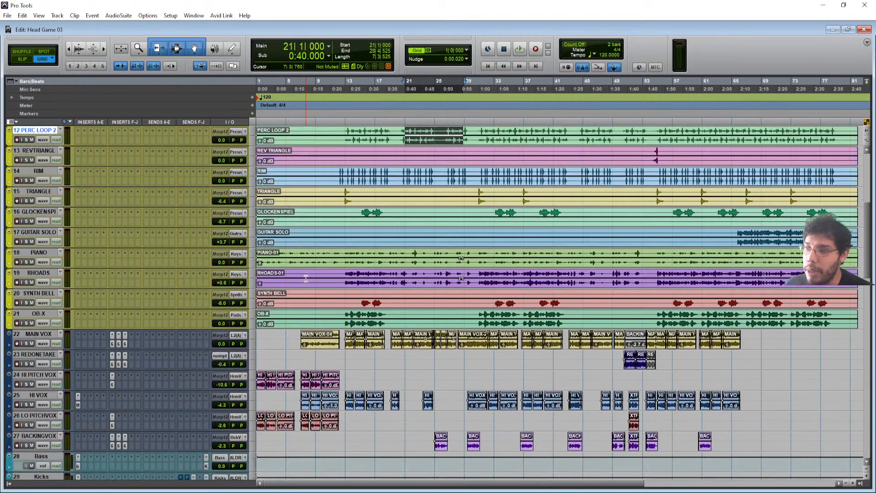
scroll(306, 278, down, 4)
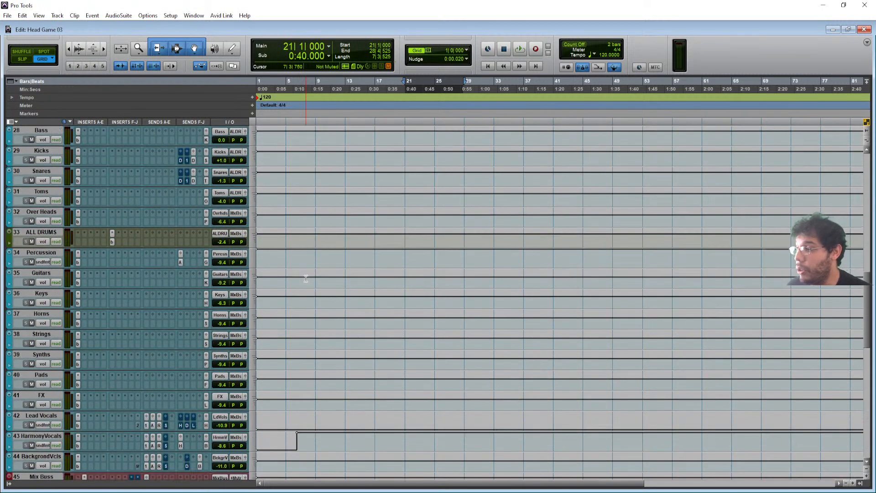
scroll(306, 278, up, 12)
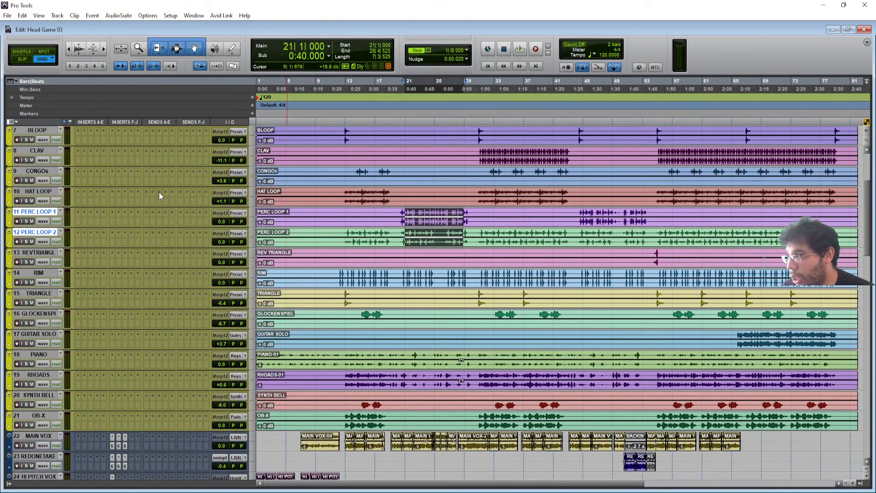
scroll(370, 277, down, 3)
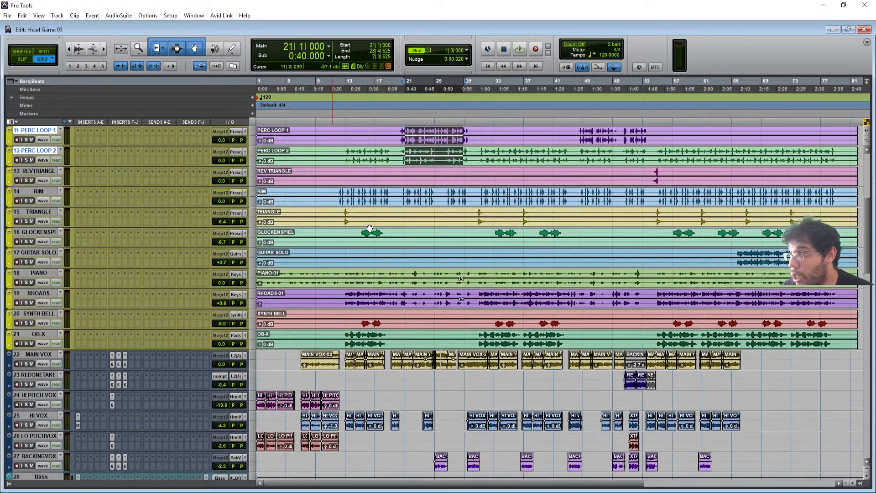
scroll(296, 224, down, 3)
click(400, 311)
- Select bars 20–28 on REDONETAKE and carry that selection onto MAIN VOX
drag(400, 311, 459, 404)
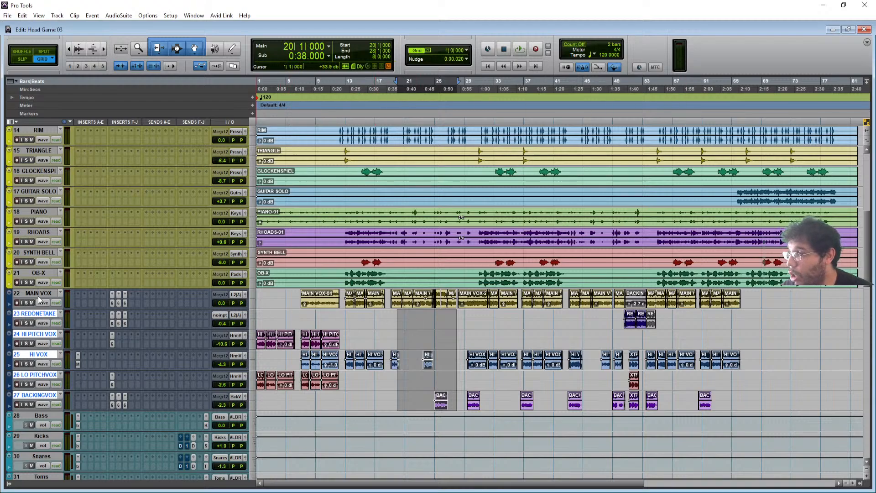
click(652, 326)
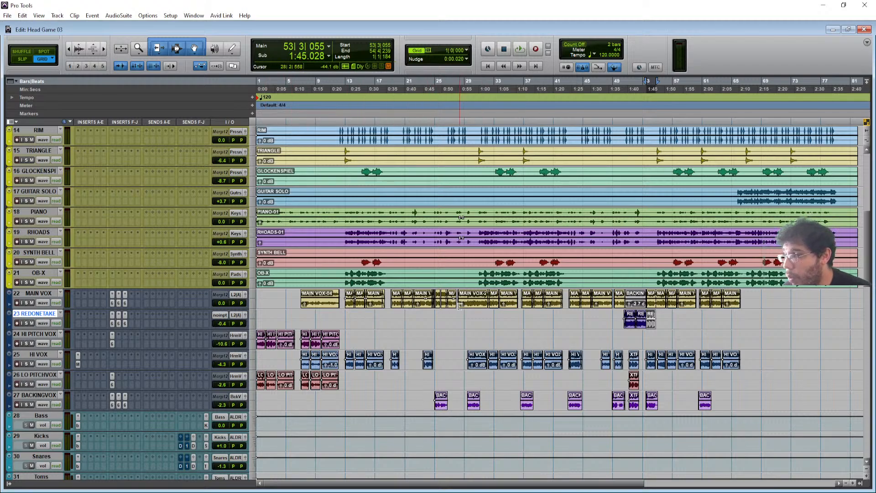
drag(395, 316, 464, 322)
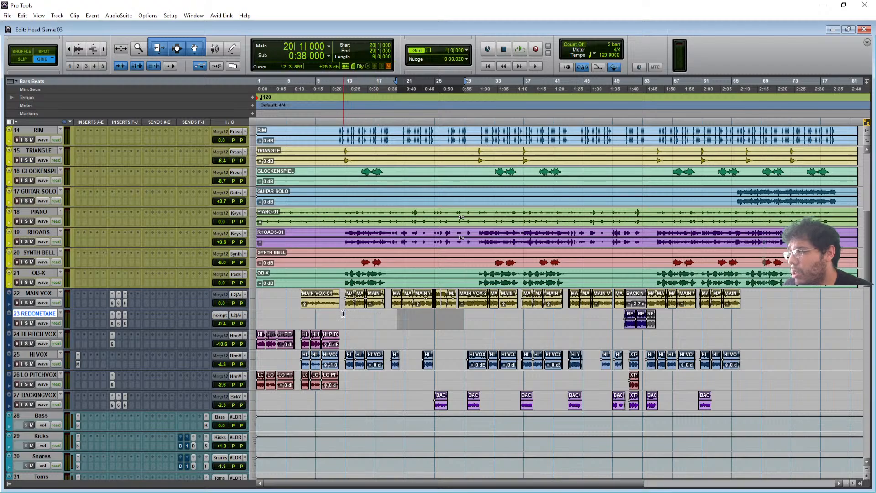
drag(395, 321, 453, 323)
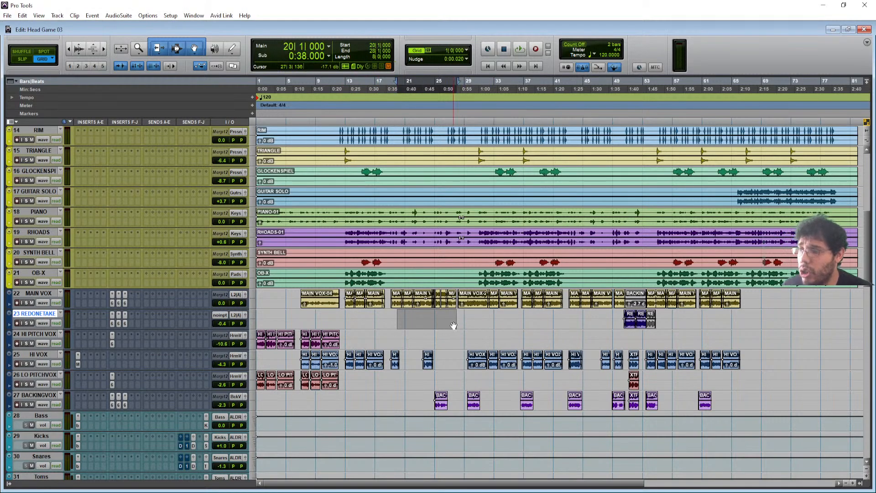
click(37, 294)
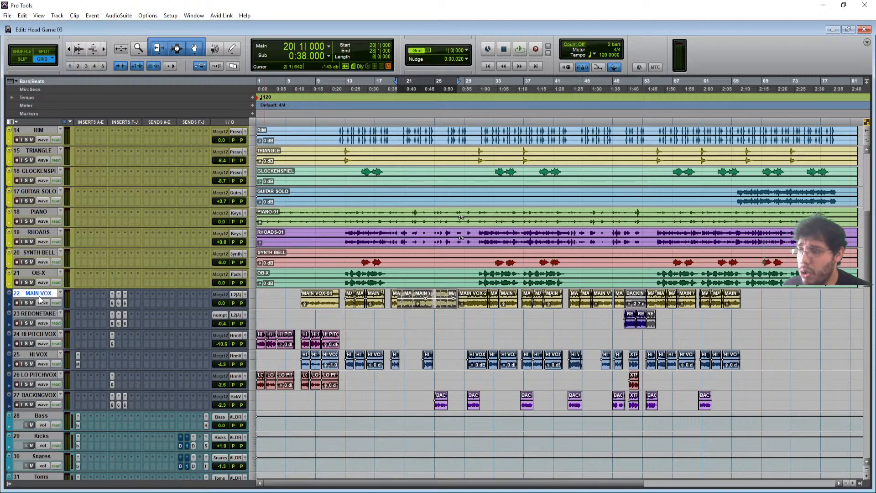
- Step through MAIN VOX's C6-SideChain insert windows, then make the track taller
click(111, 303)
click(118, 304)
click(124, 302)
click(125, 303)
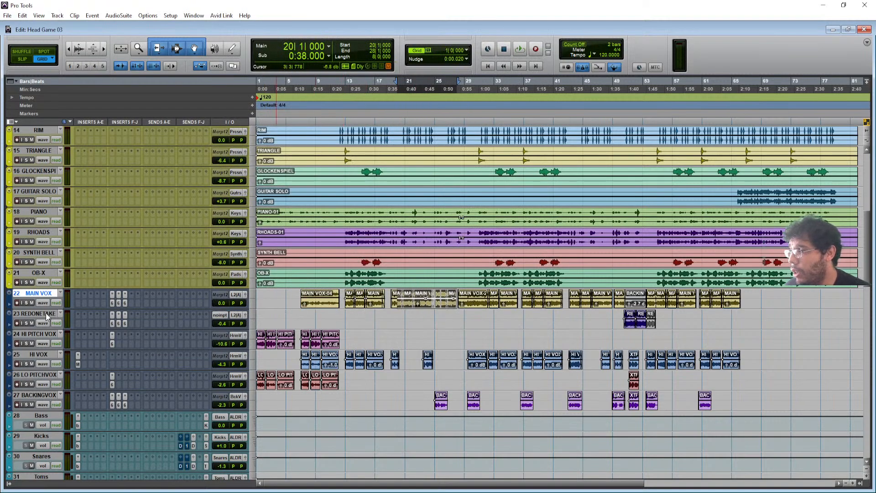
drag(44, 310, 54, 430)
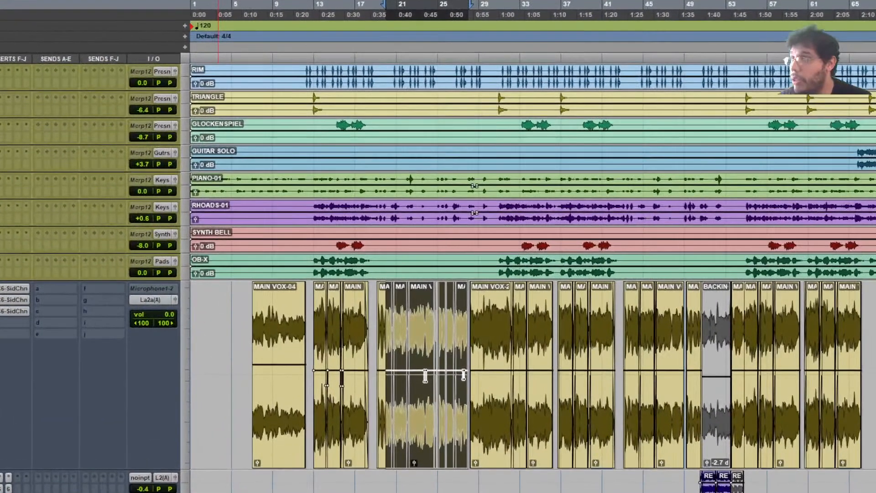
- Bring the MAIN VOX clips into close view and set the edit position to 23|4|443 (0:45.730)
scroll(382, 340, down, 1)
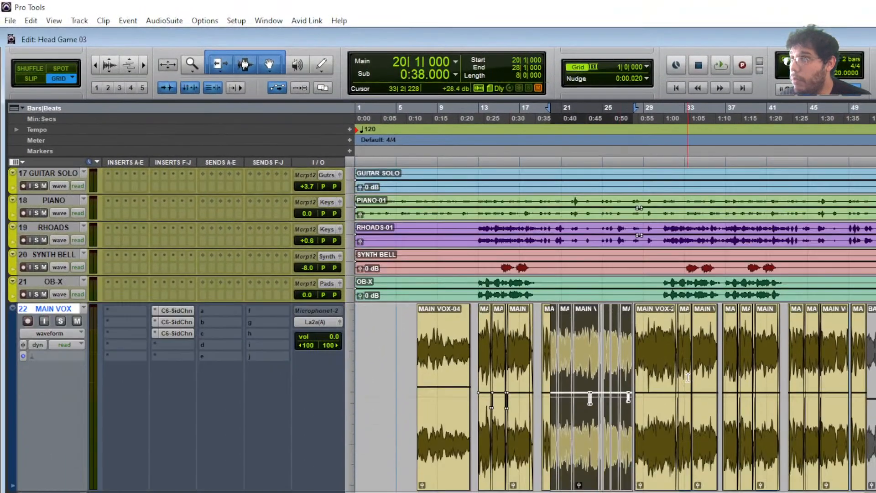
scroll(687, 377, down, 4)
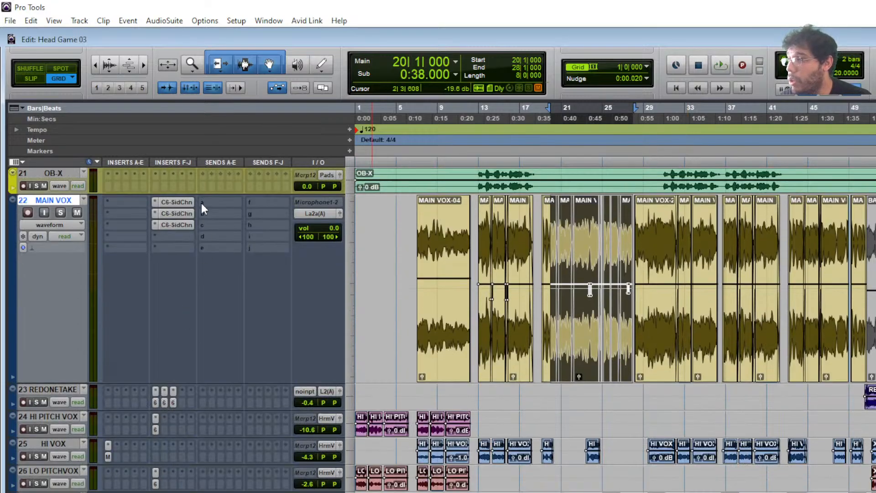
scroll(518, 278, up, 3)
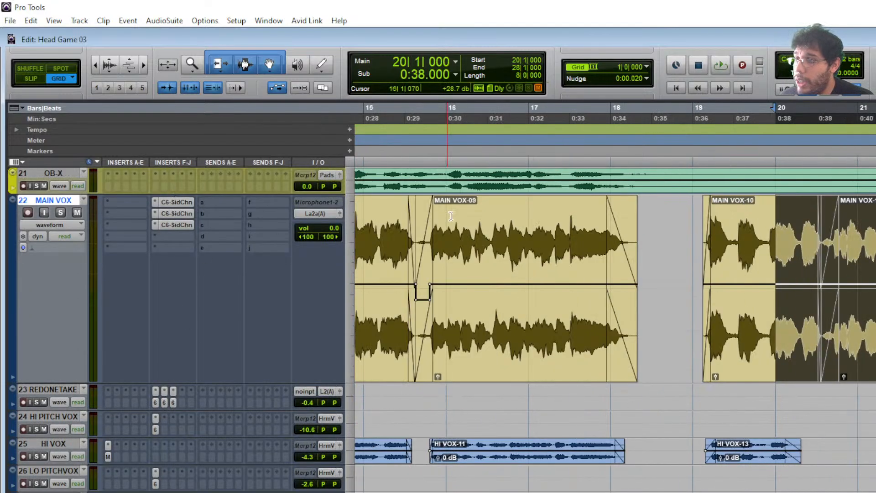
scroll(798, 292, right, 5)
scroll(797, 292, right, 1)
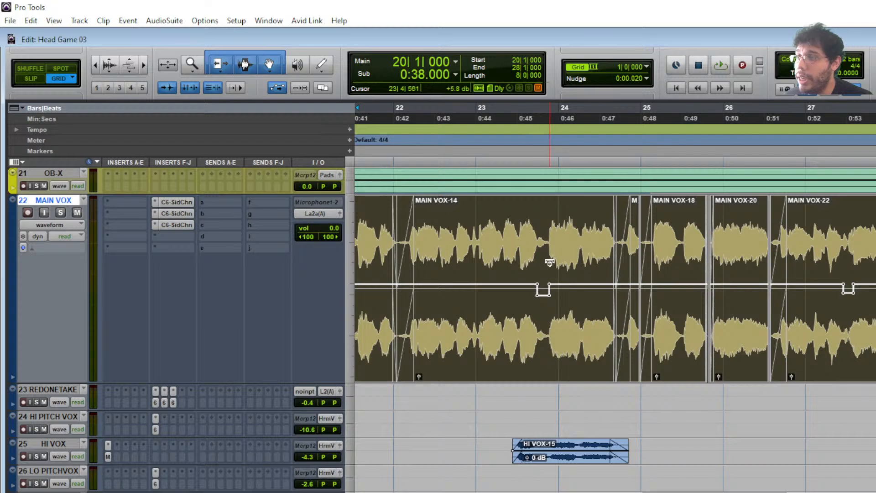
click(547, 233)
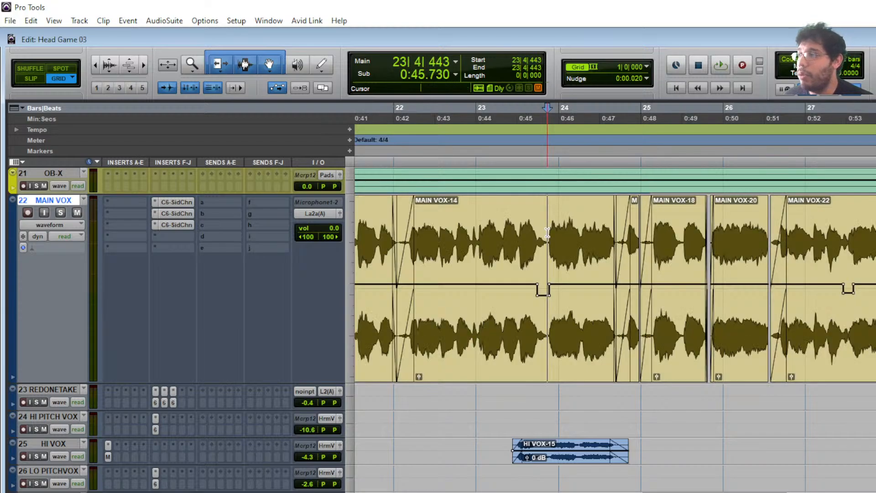
- Open and close the C6-SideChain compressor on MAIN VOX to check it
click(187, 226)
click(187, 227)
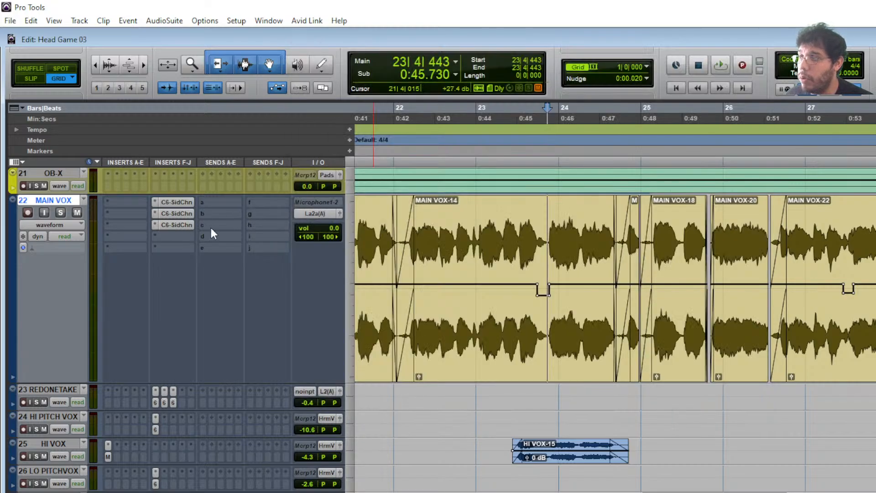
click(182, 223)
click(182, 223)
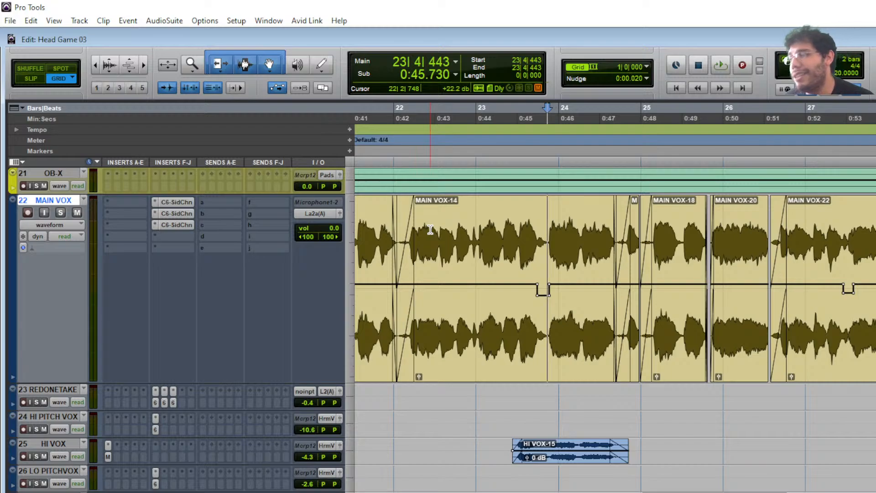
- Open the C6-SideChain compressor, solo MAIN VOX, and bypass the C6
click(189, 201)
drag(492, 55, 527, 127)
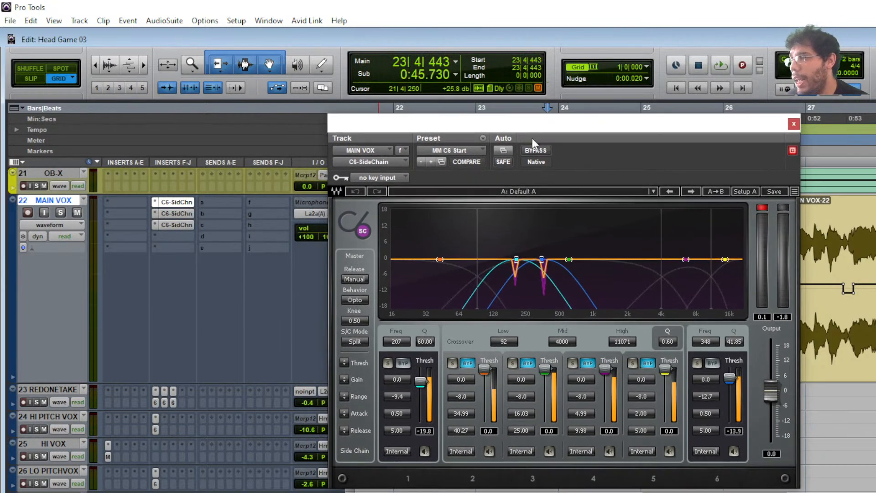
click(61, 212)
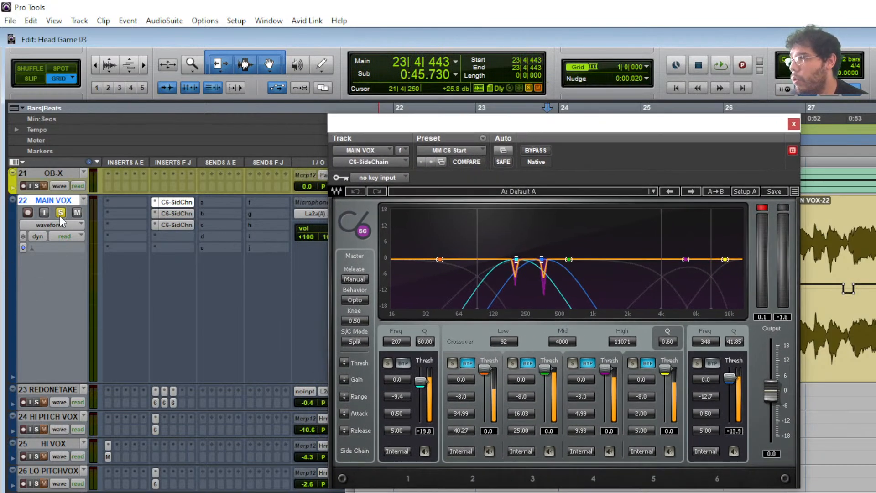
ctrl+click(179, 204)
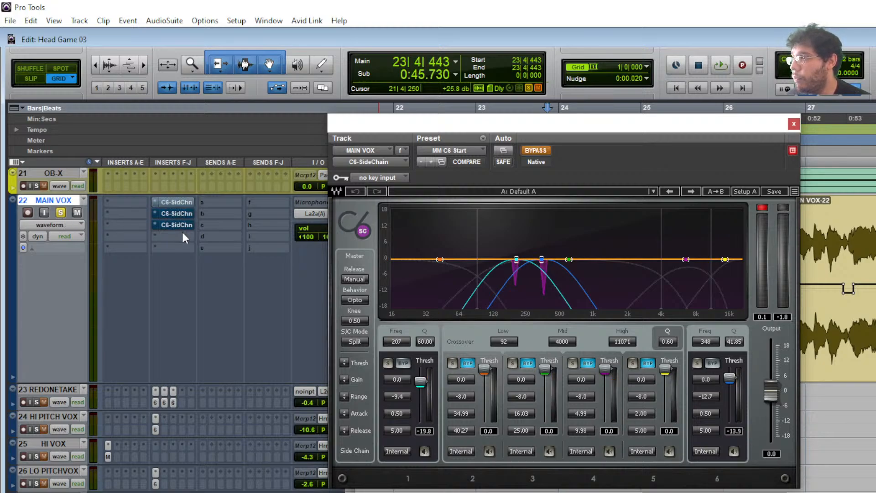
- Select clips MAIN VOX-10 through MAIN VOX-14 and play them with the C6 bypassed
drag(518, 123, 719, 132)
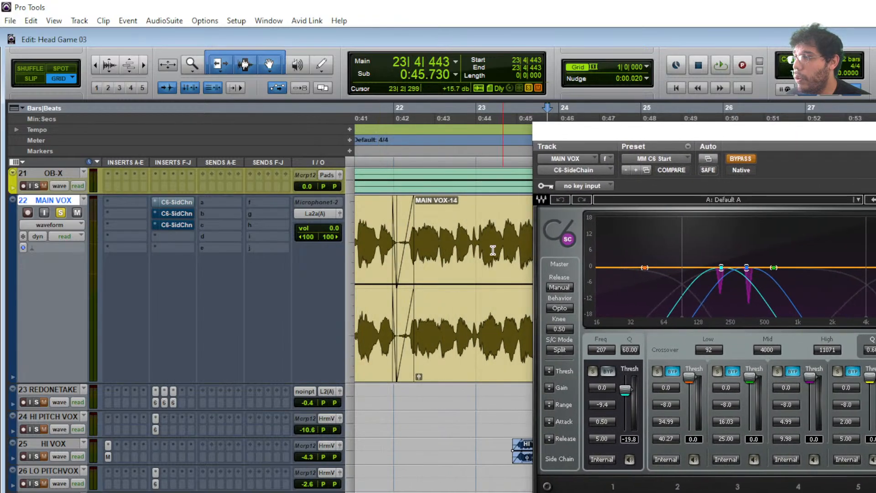
scroll(503, 245, left, 4)
click(399, 312)
click(499, 340)
scroll(500, 340, right, 3)
shift+click(492, 341)
scroll(493, 339, left, 1)
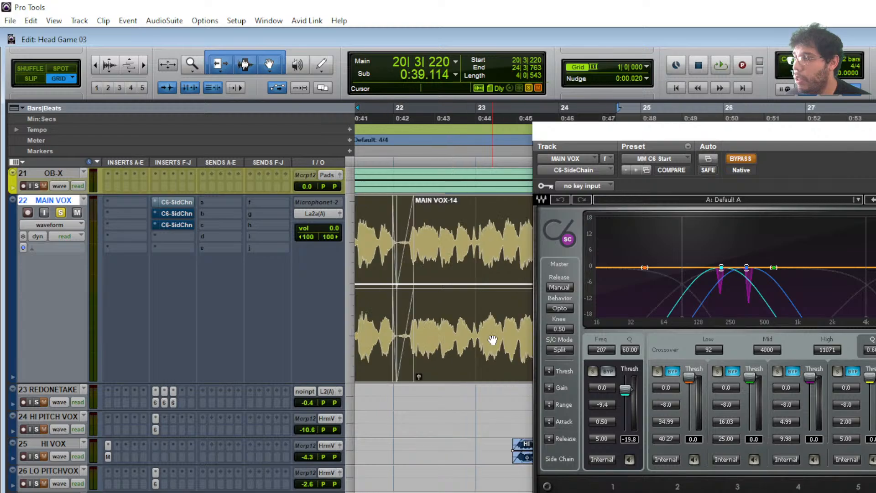
scroll(492, 340, left, 2)
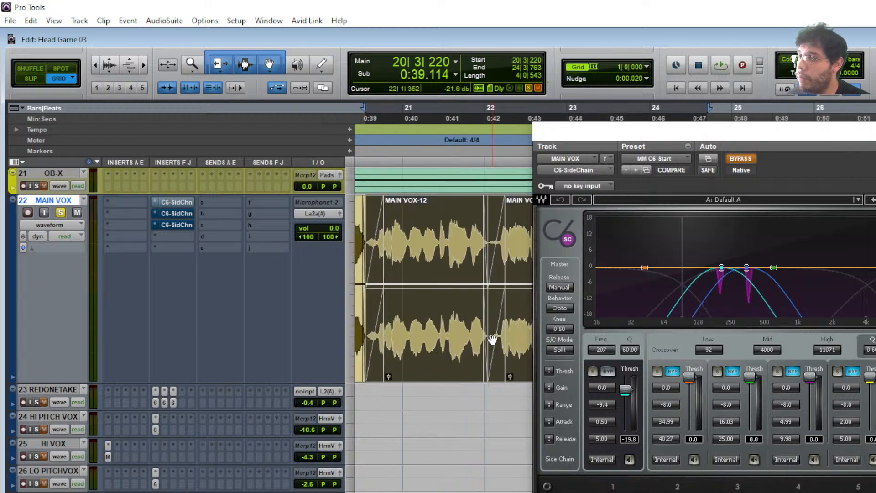
key(space)
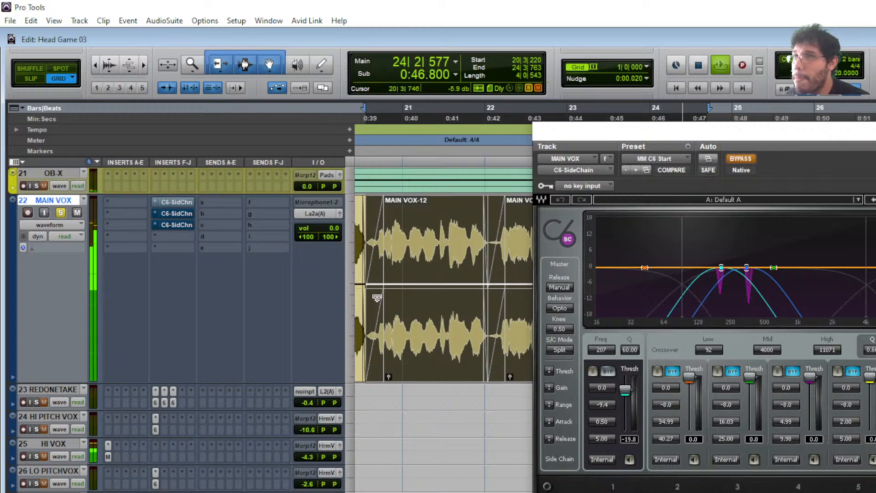
key(space)
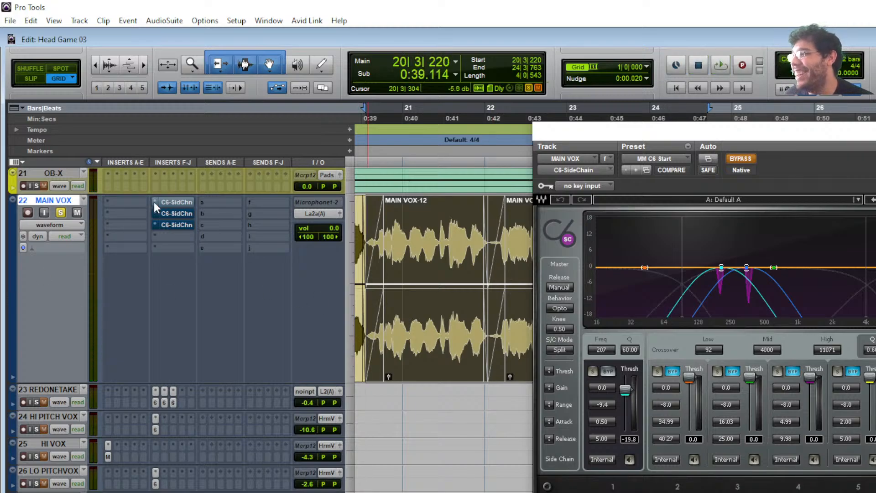
- Re-enable the C6, unsolo MAIN VOX, bypass the C6 again, play, then close the plug-in
ctrl+click(183, 199)
click(183, 199)
click(183, 199)
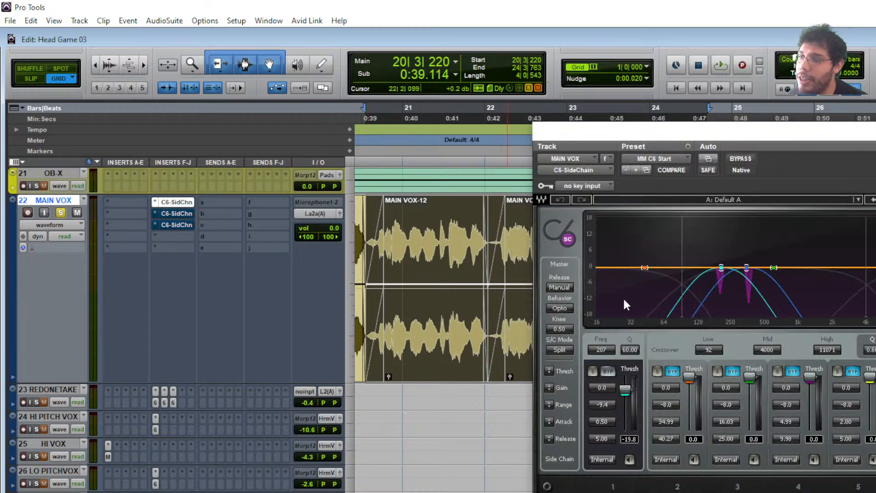
click(59, 213)
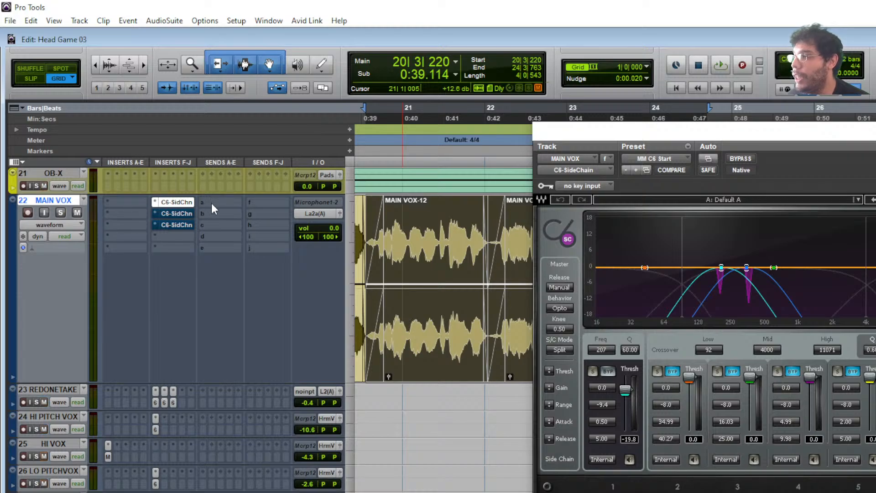
ctrl+click(188, 203)
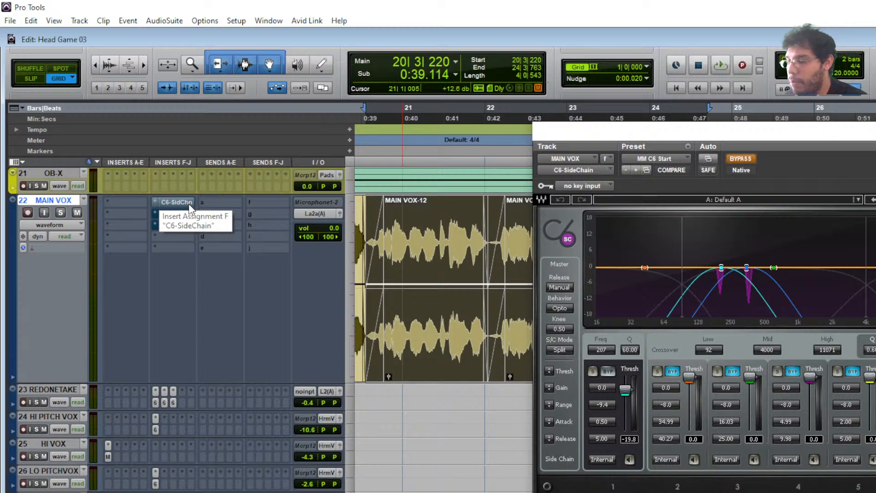
key(space)
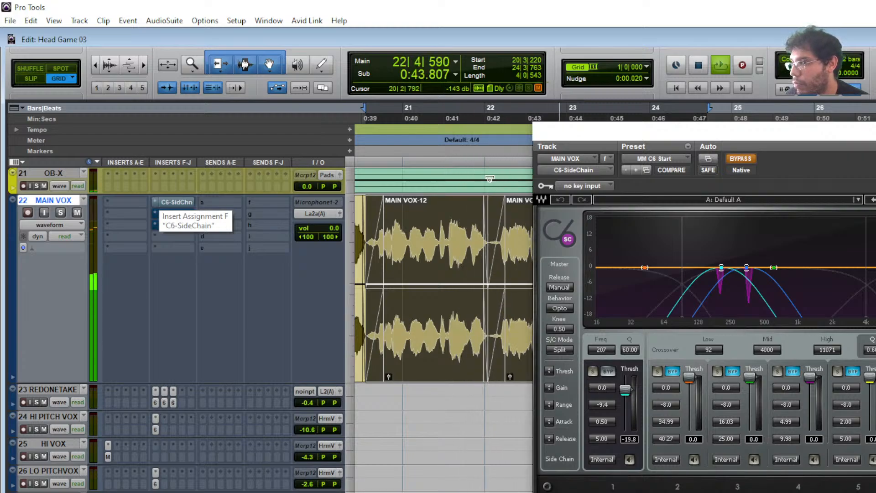
key(space)
key(ctrl+w)
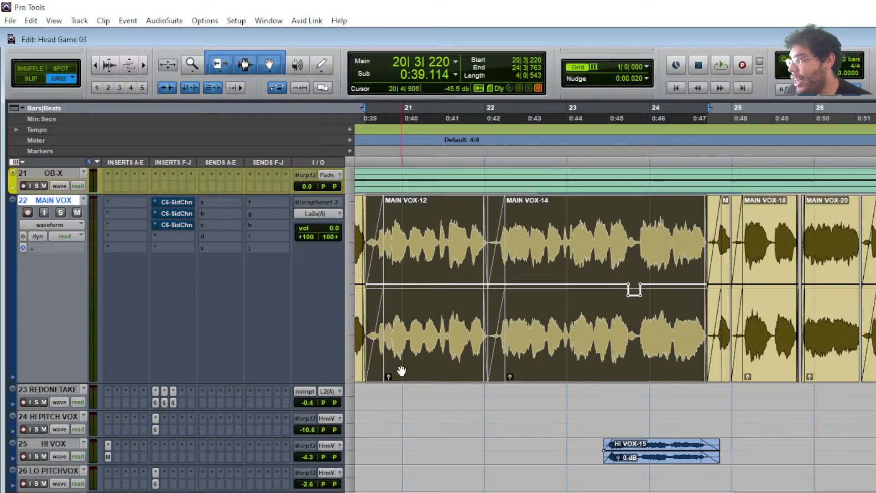
- Open the bx_console SSL 4000 E plug-in on track 42 Lead Vocals, showing its MM Start preset
scroll(401, 368, down, 10)
scroll(442, 331, down, 3)
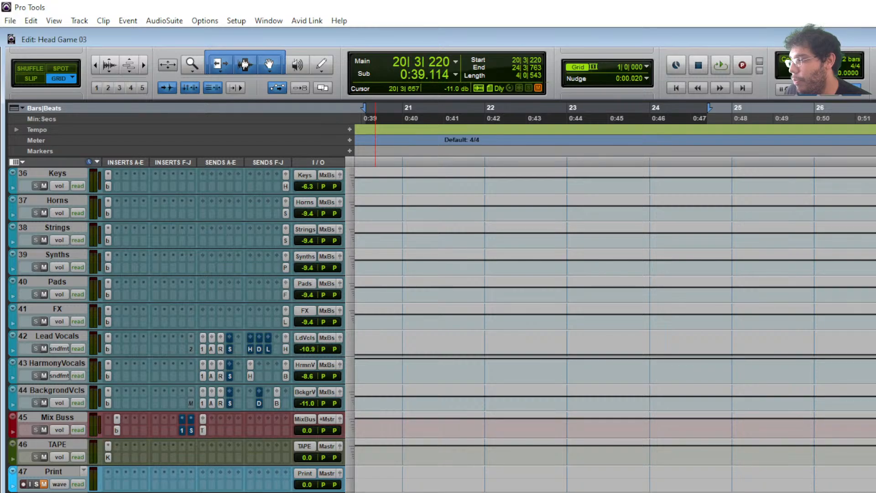
click(108, 350)
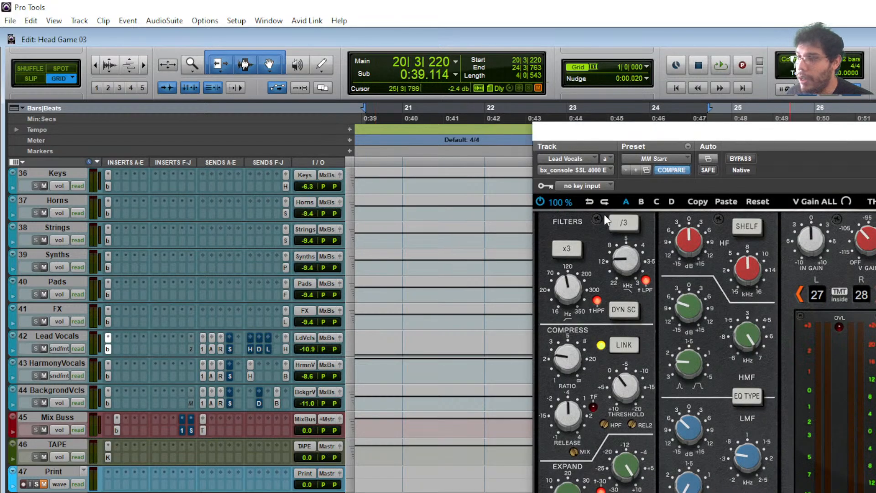
drag(686, 139, 631, 46)
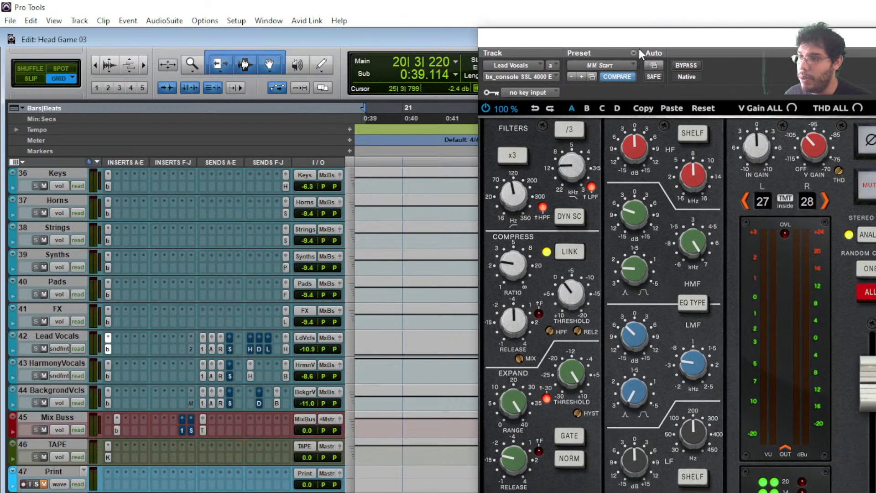
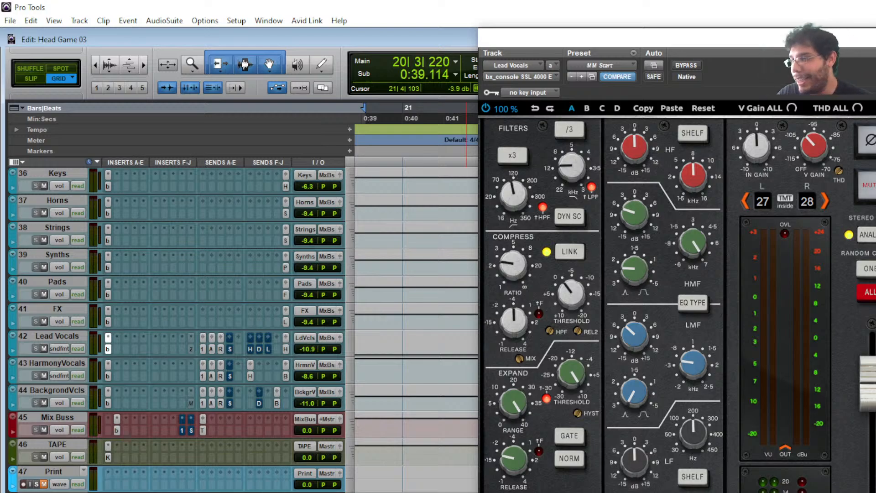
- Stop playback and close the Lead Vocals bx_console SSL 4000 E plug-in window
key(space)
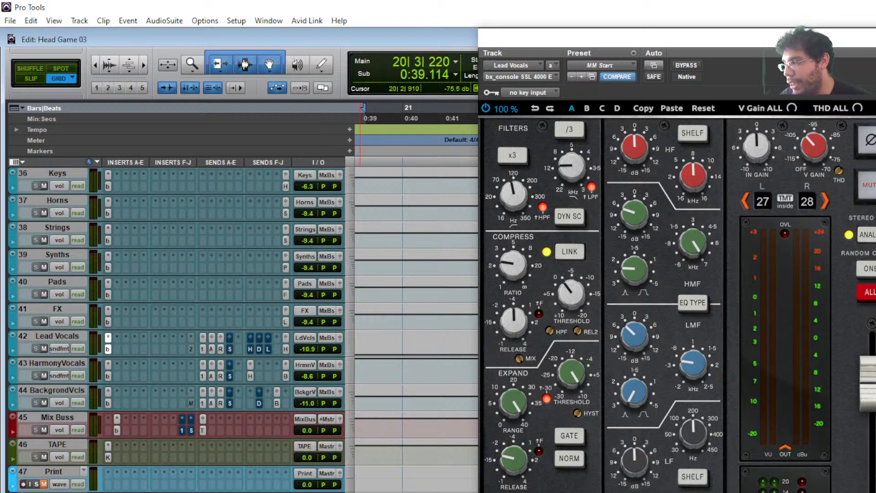
scroll(247, 488, down, 4)
click(872, 39)
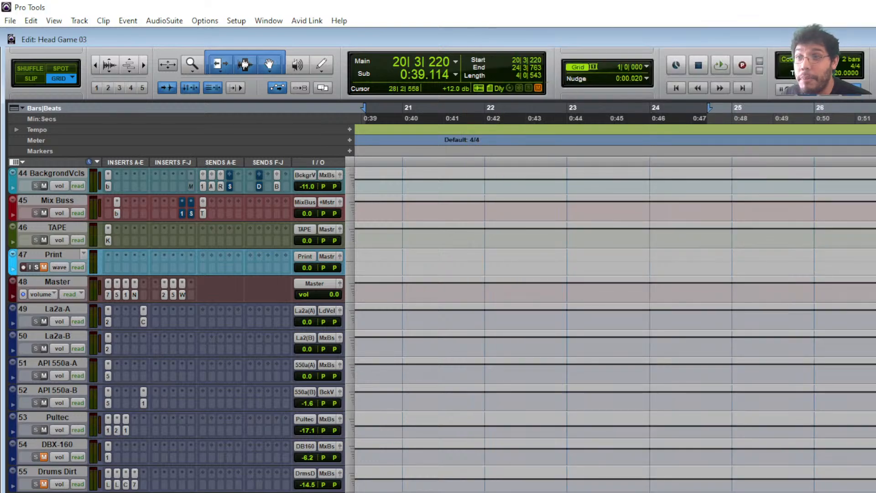
- Move the RVerb ValhallaVintageVerb window into view and play the passage through it twice
scroll(219, 456, down, 1)
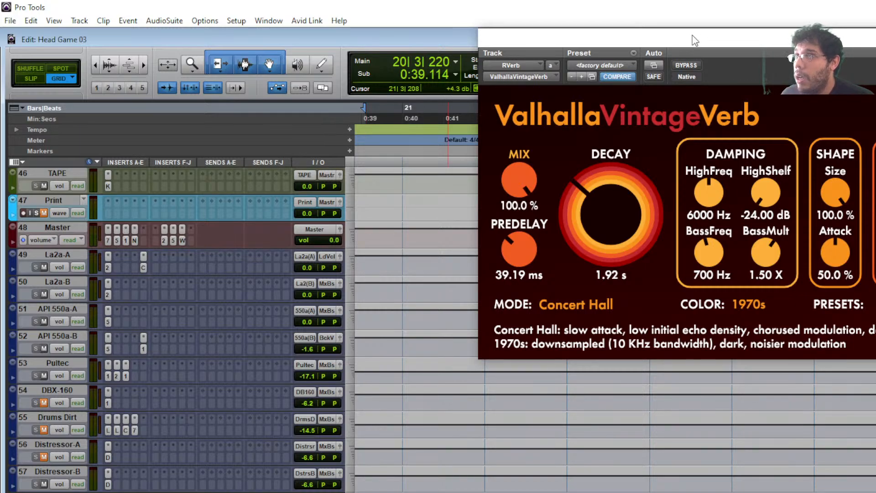
drag(689, 28, 520, 147)
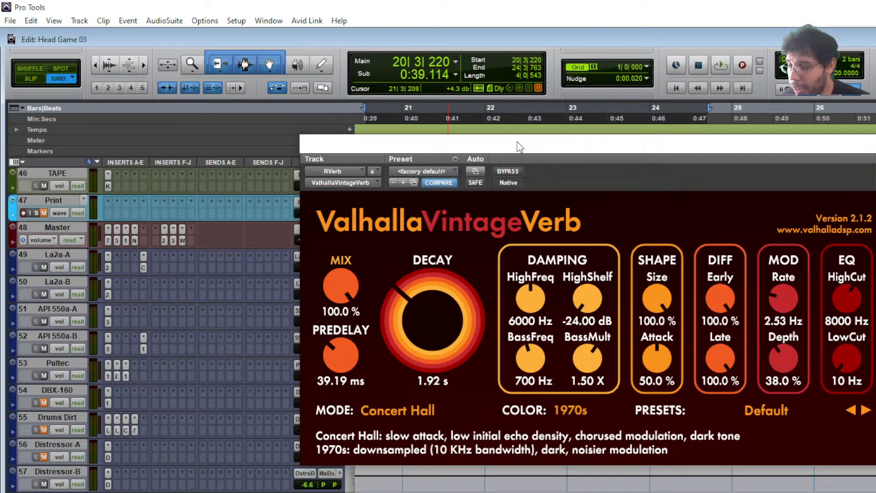
key(space)
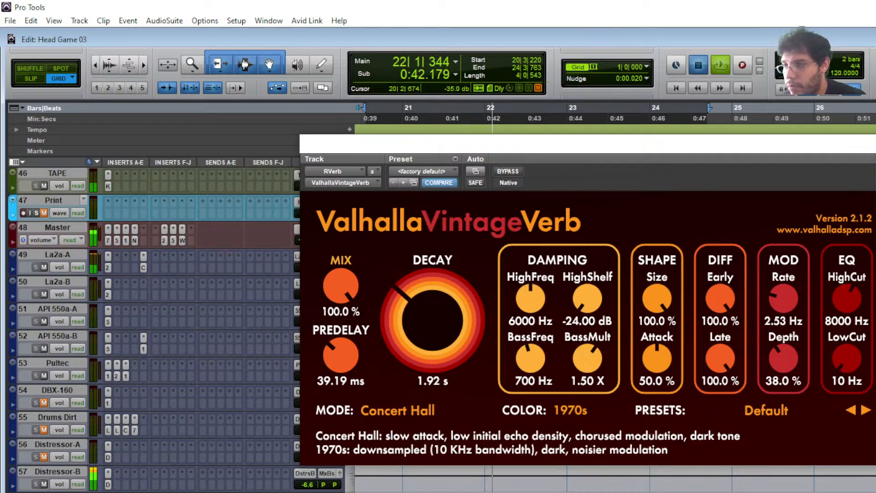
key(space)
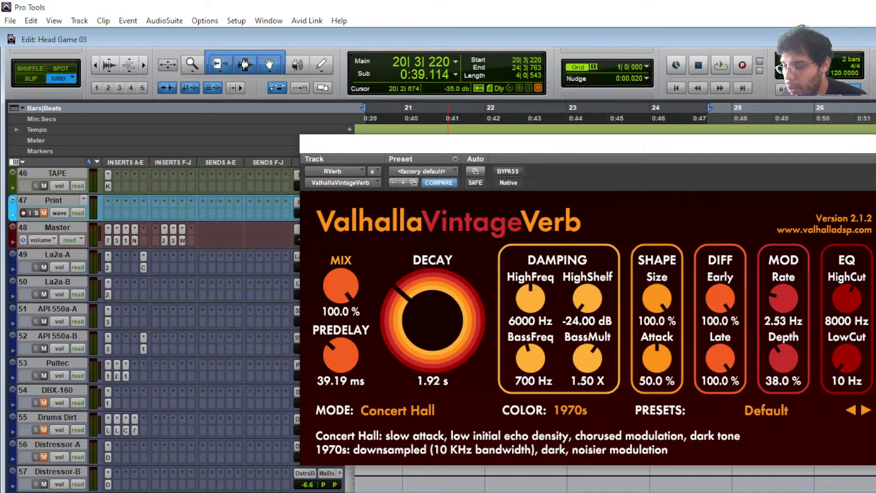
key(space)
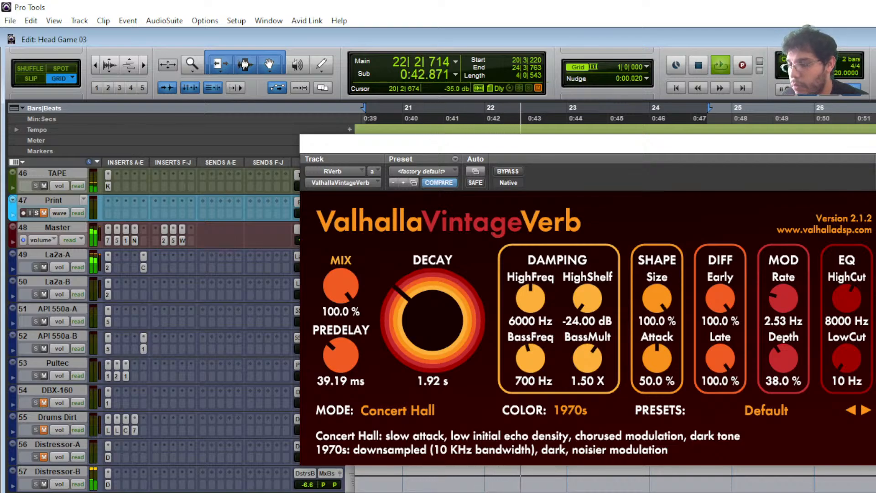
key(space)
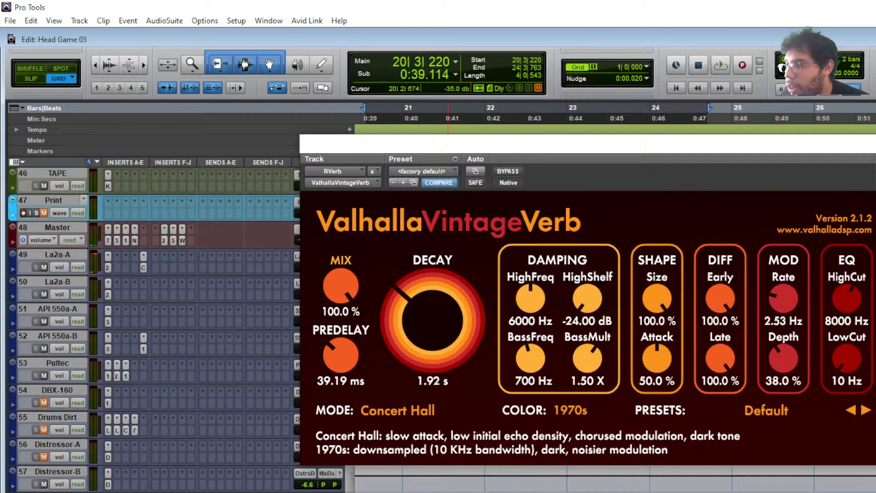
click(454, 158)
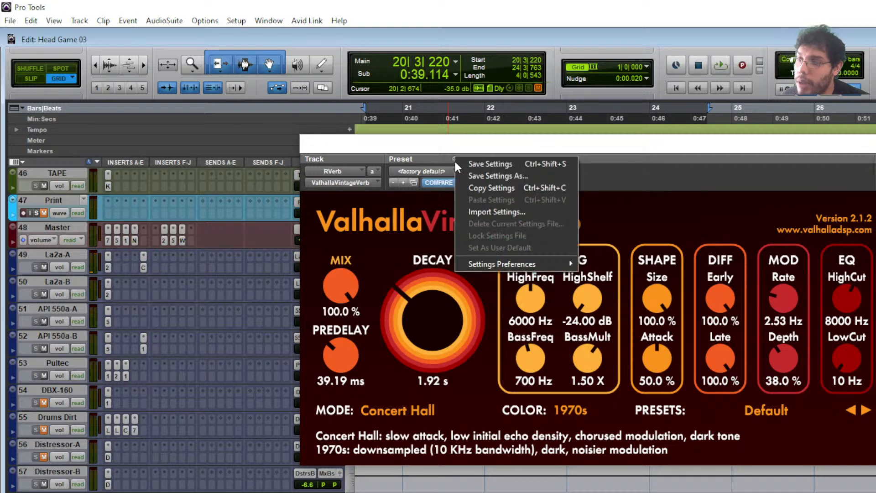
- Copy the reverb's current settings, then load its factory default (20.00 ms predelay, 4.00 s decay)
click(505, 184)
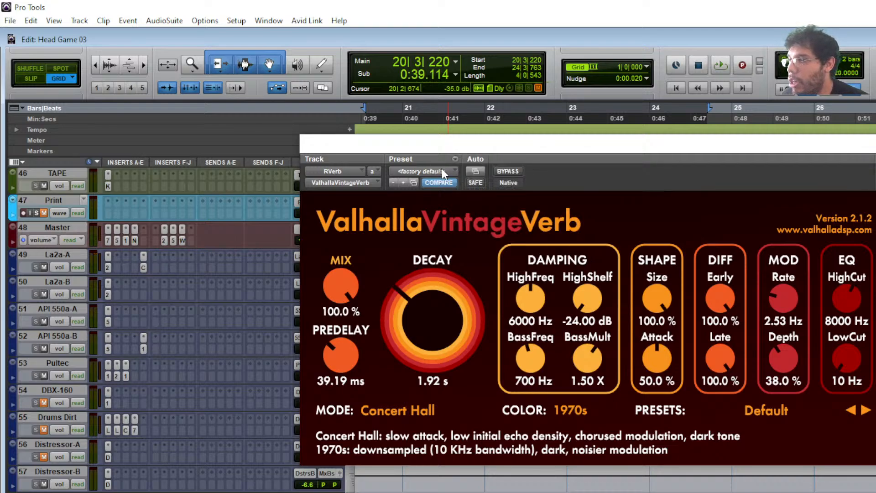
click(441, 169)
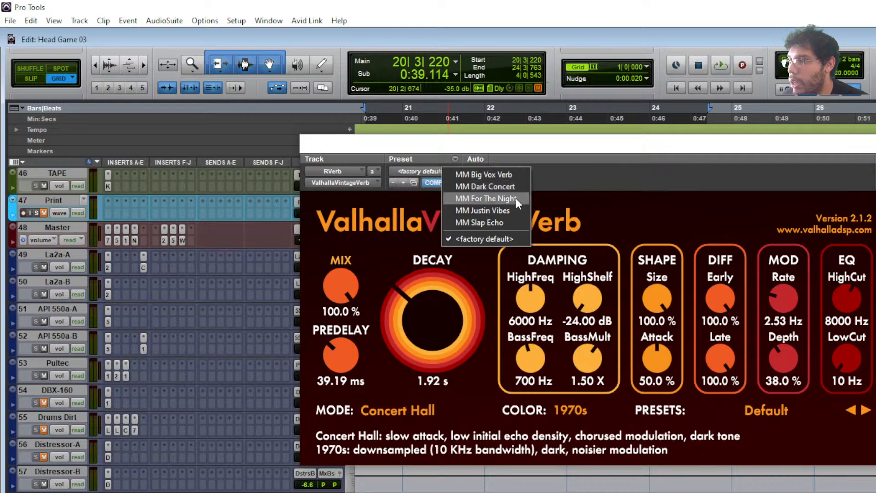
click(493, 174)
click(454, 170)
click(486, 242)
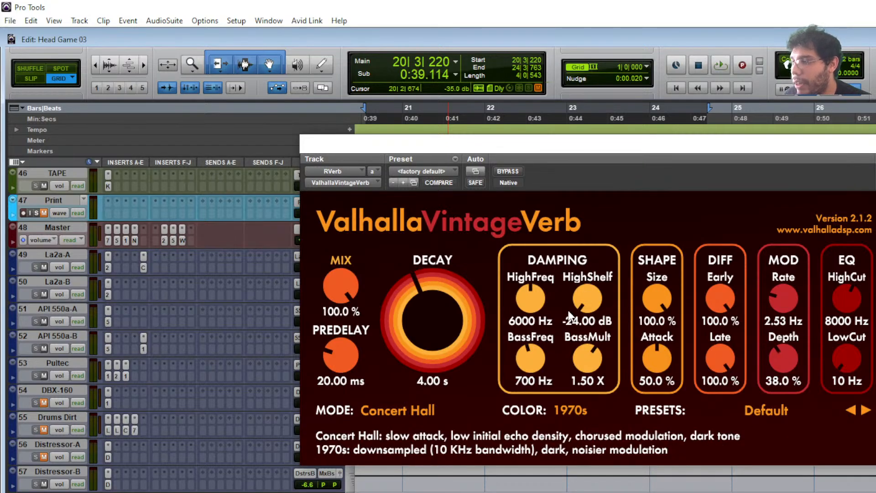
- Play and stop the passage to audition the default reverb
key(space)
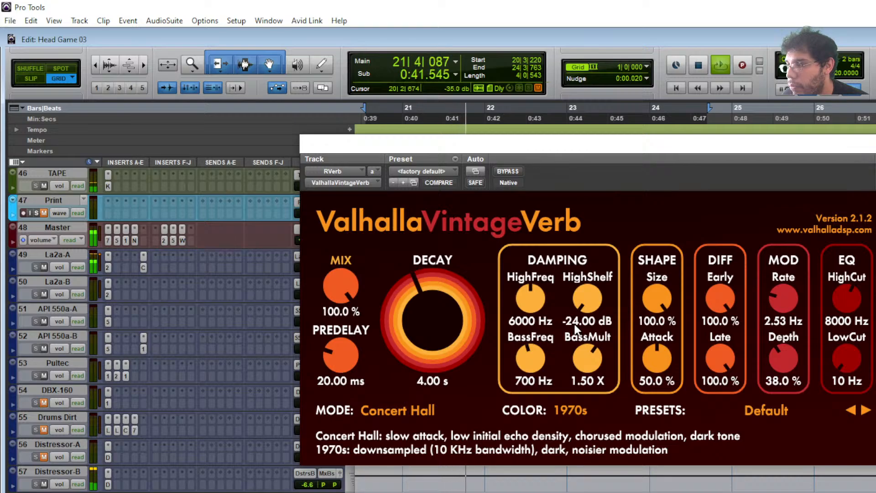
key(space)
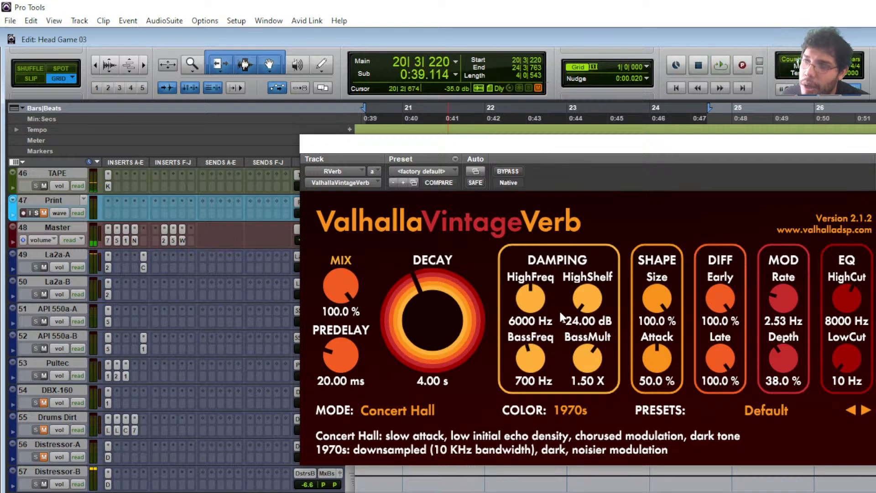
click(453, 172)
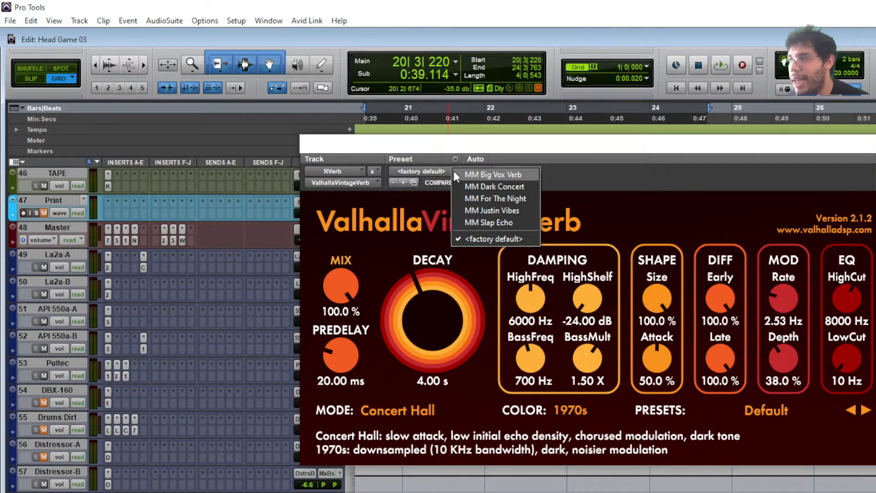
- Load MM For The Night, MM Dark Concert, then MM For The Night again, and start playback
click(507, 195)
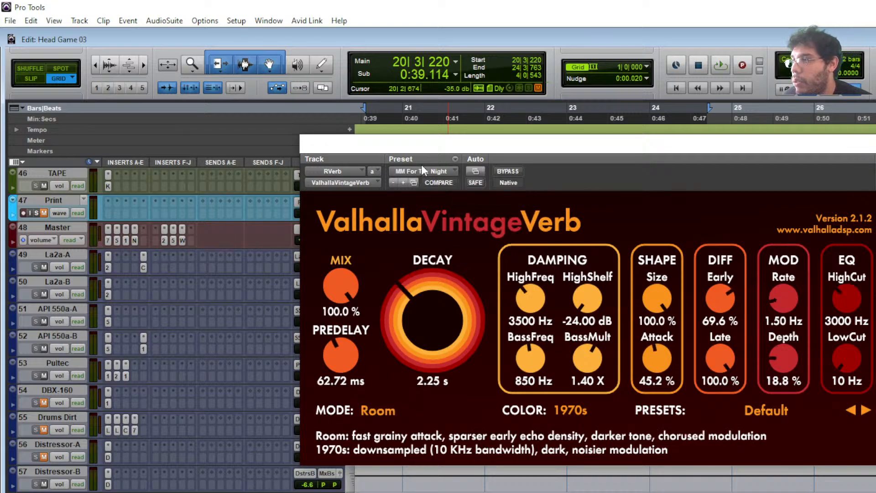
click(445, 172)
click(486, 186)
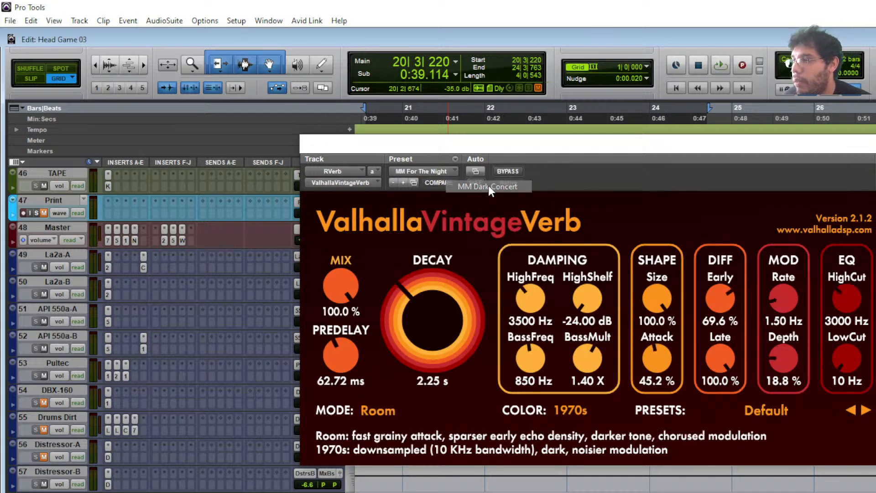
click(434, 168)
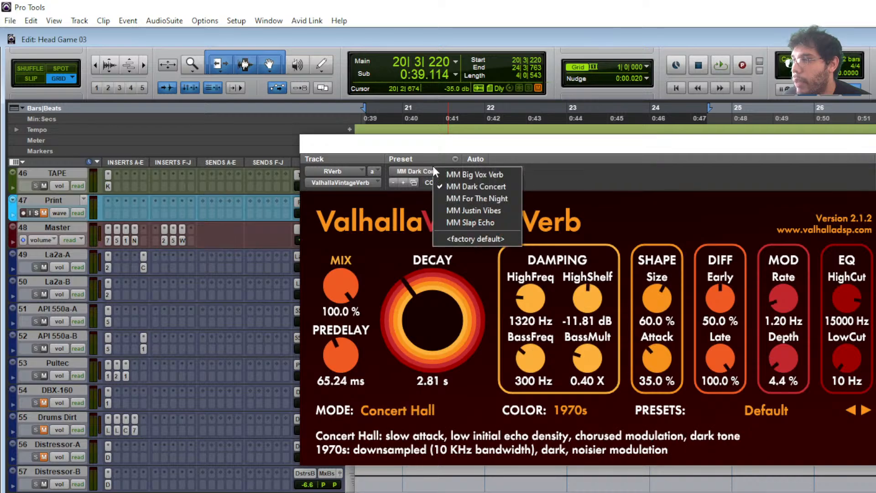
click(472, 200)
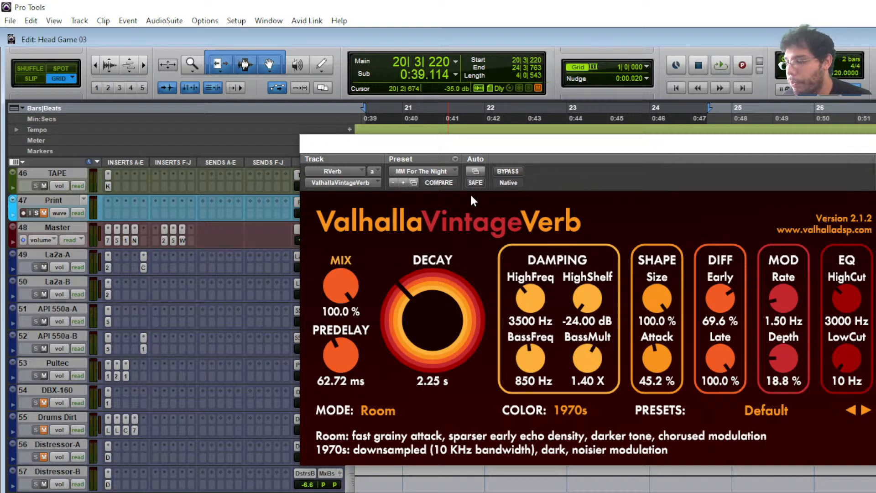
key(space)
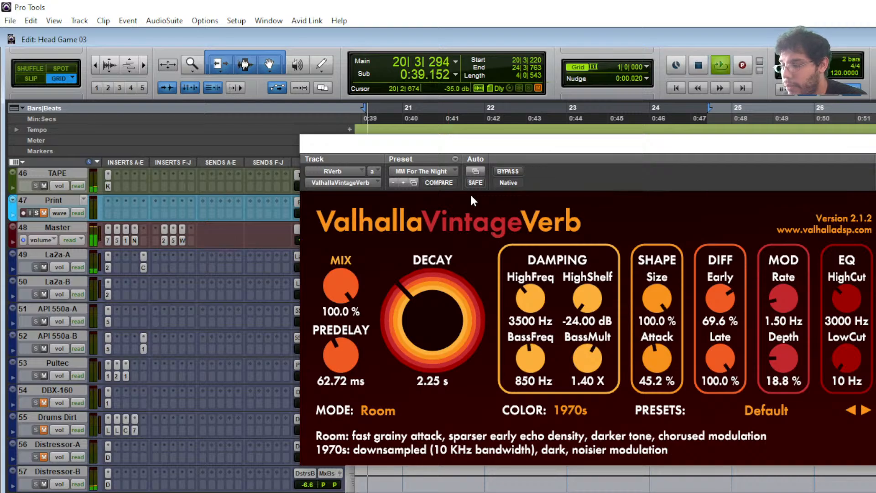
- While playing, step through MM Dark Concert, Justin Vibes and Big Vox Verb, stopping on MM Slap Echo
click(428, 169)
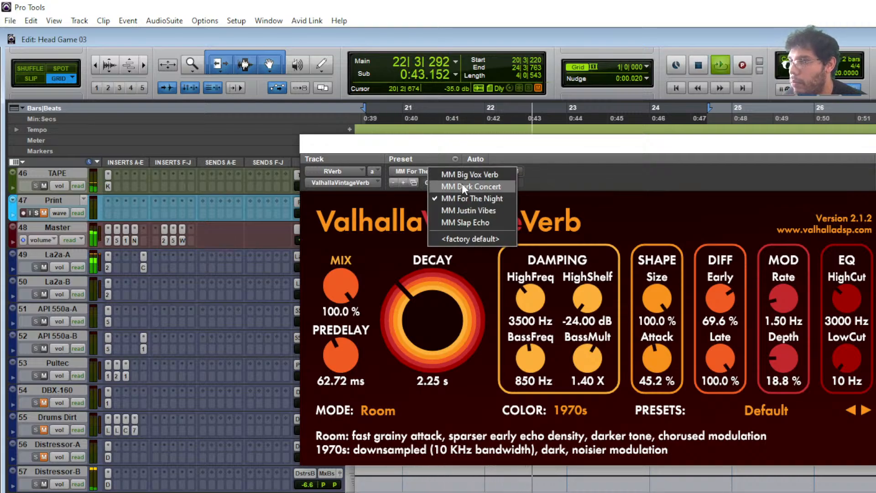
click(461, 185)
click(433, 169)
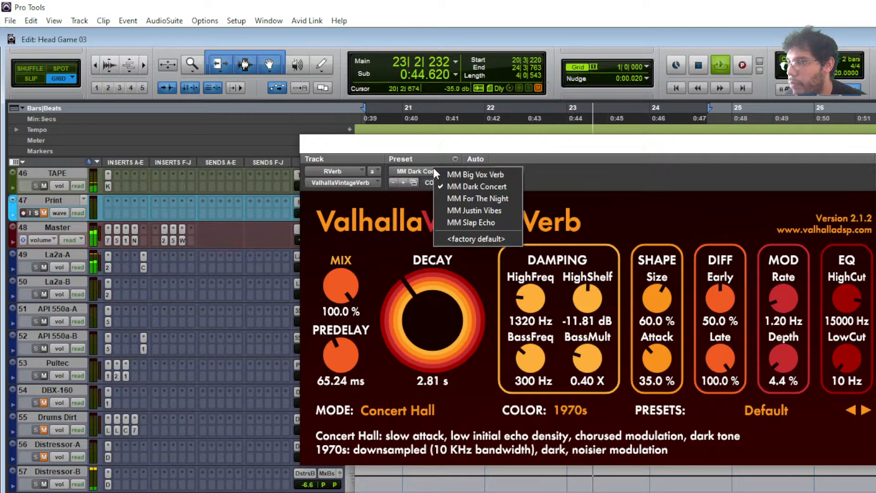
click(480, 212)
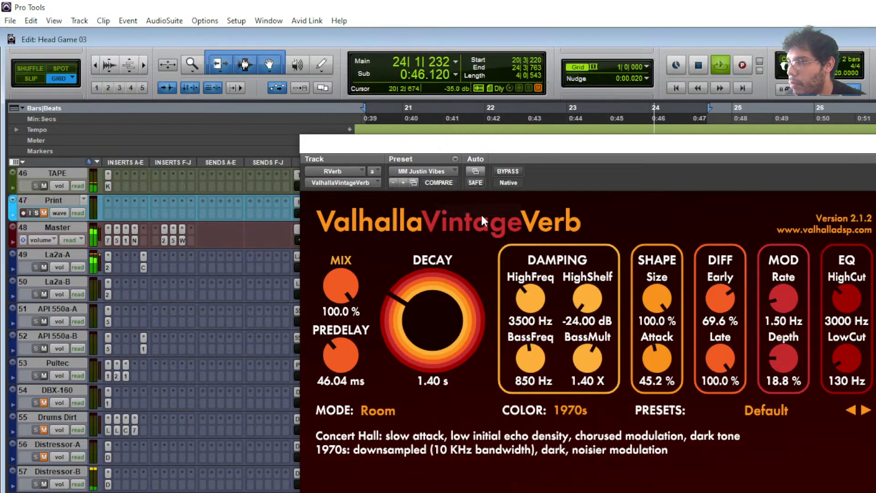
click(450, 172)
click(474, 174)
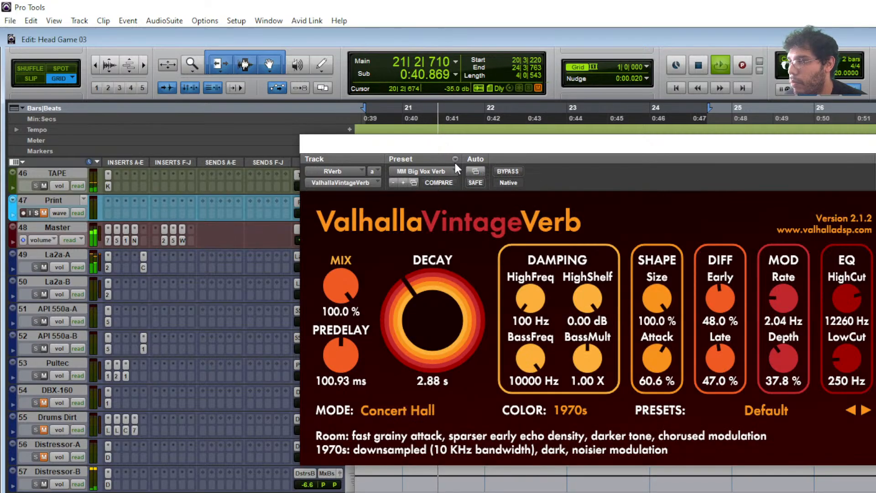
click(447, 169)
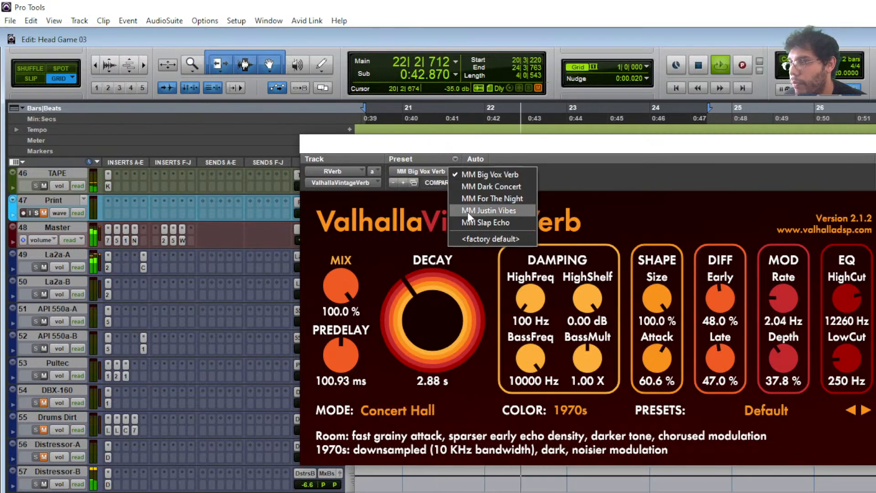
click(473, 223)
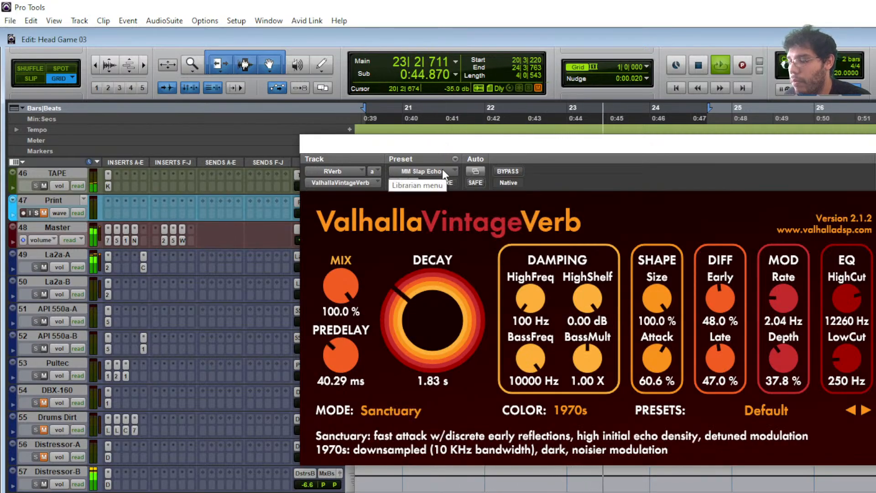
key(space)
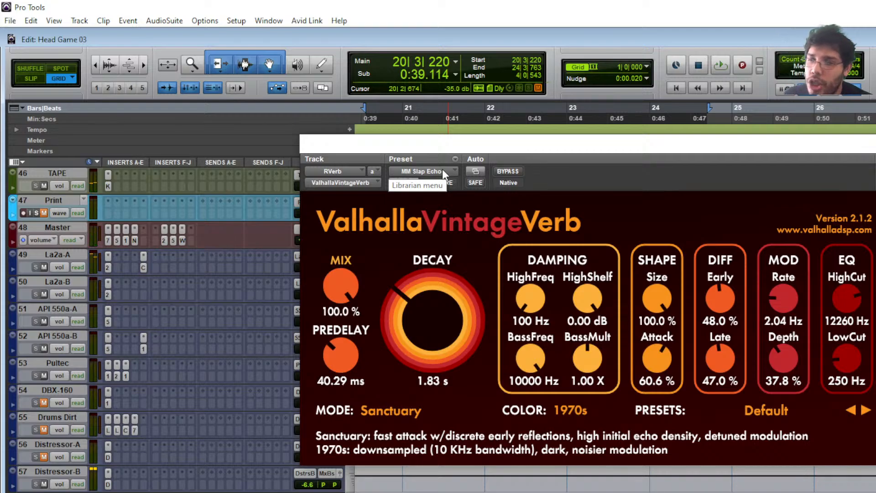
click(442, 169)
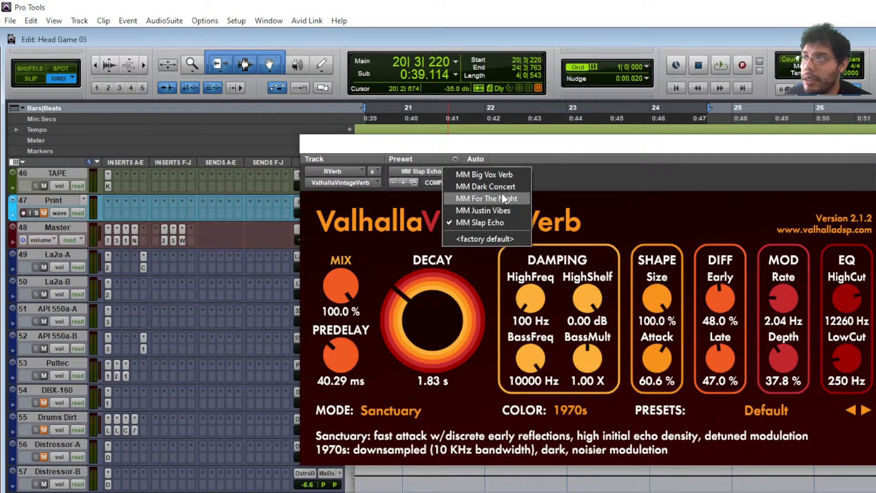
- Paste the copied settings back, then load MM For The Night, MM Dark Concert and MM Justin Vibes
click(454, 159)
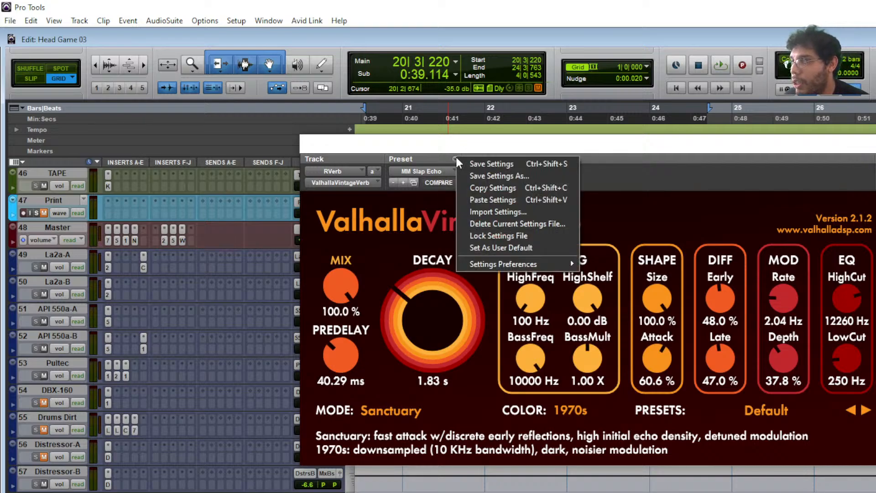
click(508, 199)
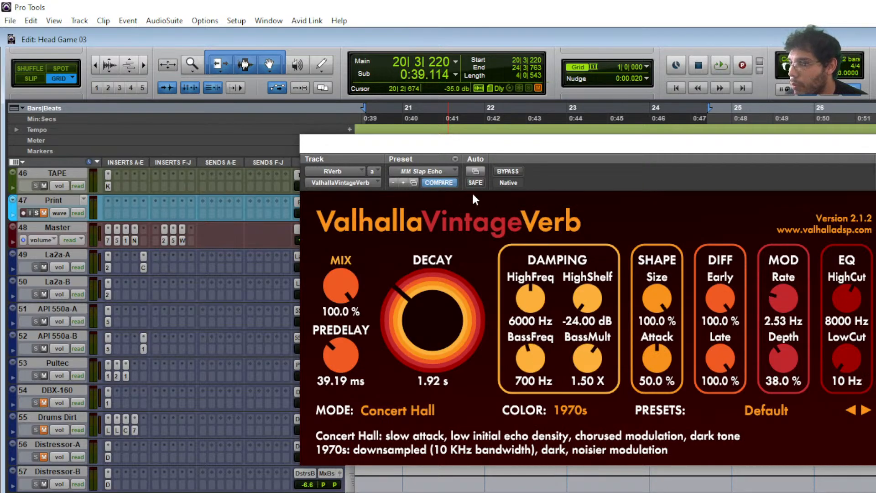
click(449, 171)
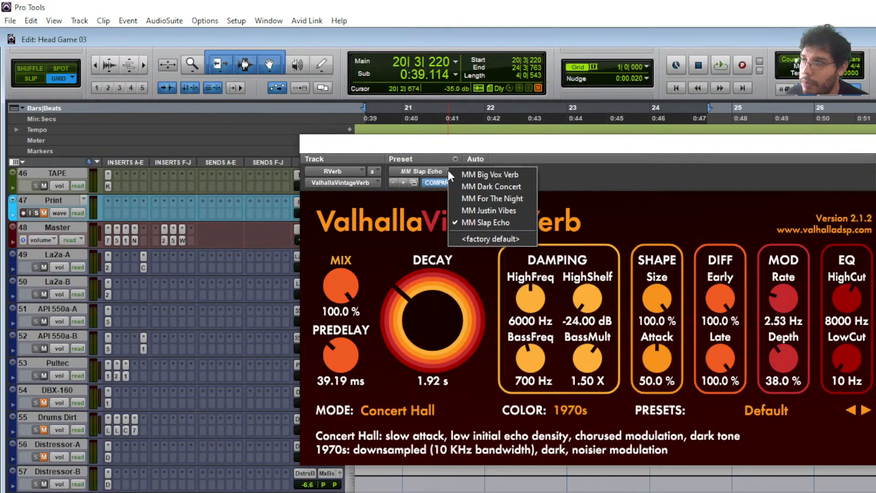
click(515, 198)
click(449, 169)
click(478, 186)
click(436, 168)
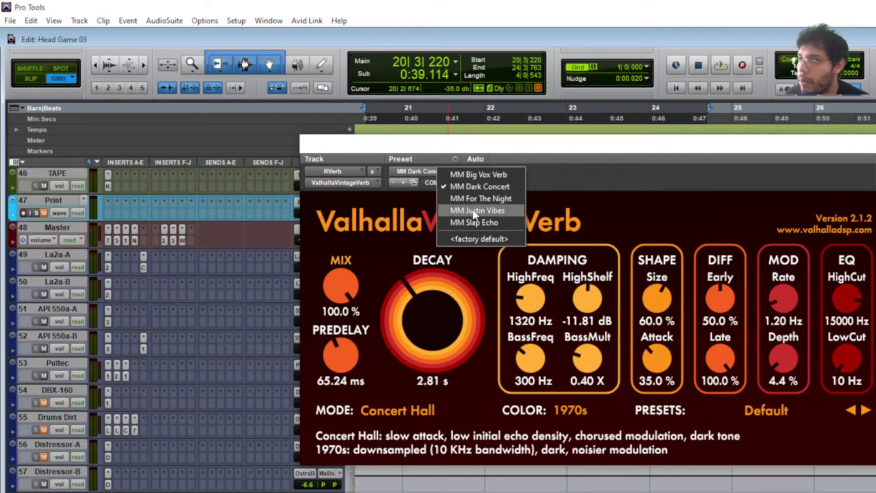
click(471, 209)
- Paste the copied settings back, then cycle MM For The Night, MM Dark Concert and MM Big Vox Verb
click(455, 159)
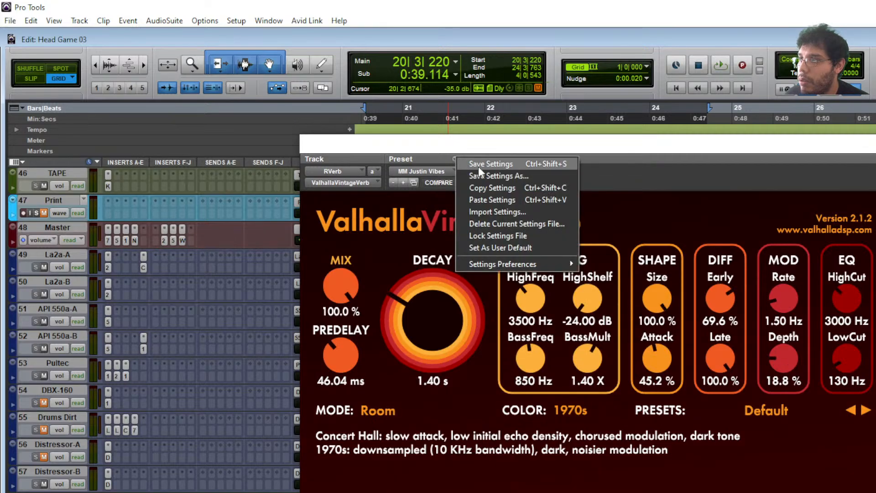
click(504, 198)
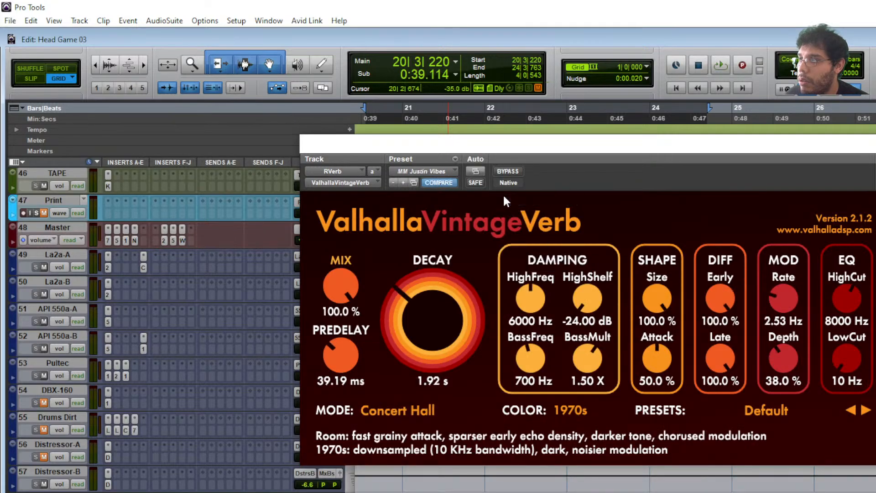
click(436, 173)
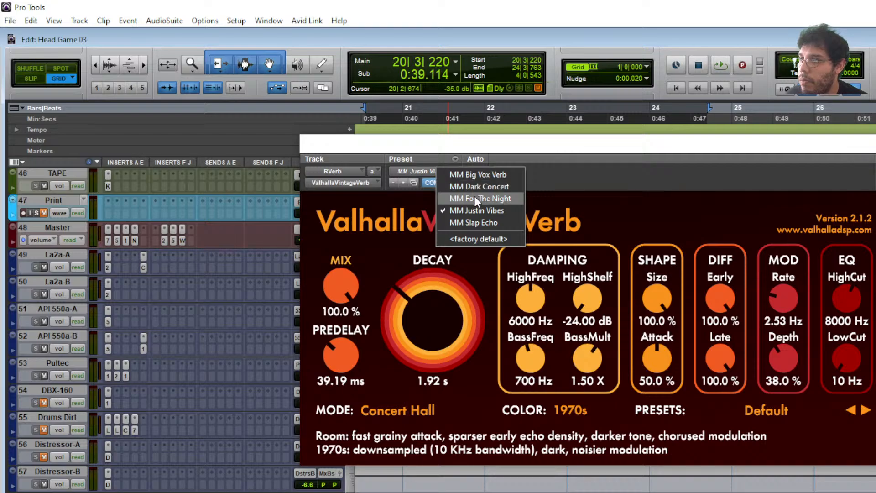
click(454, 160)
click(484, 199)
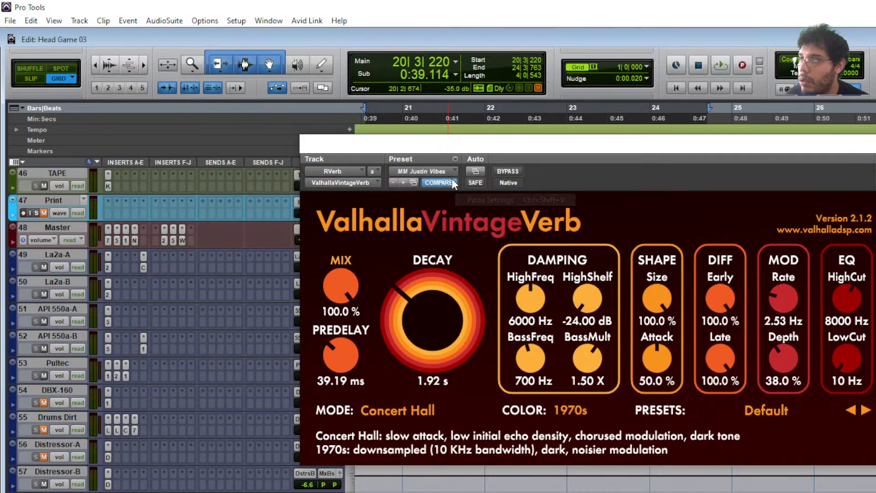
click(441, 170)
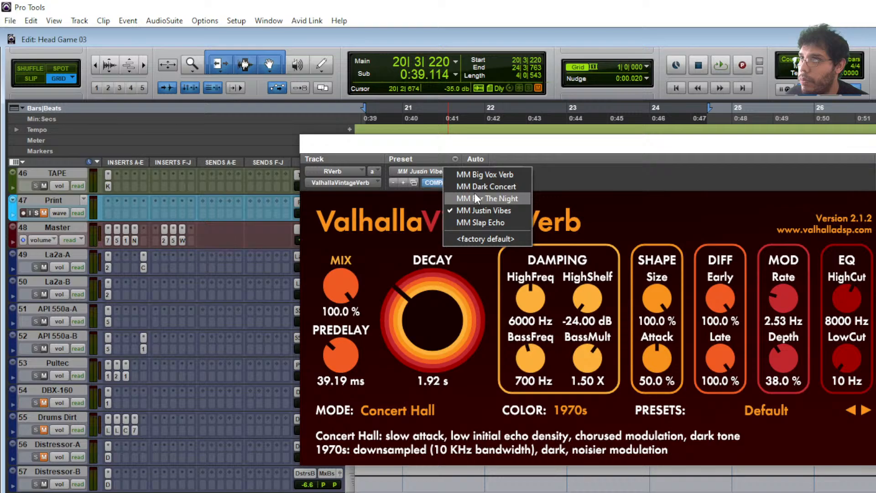
click(475, 198)
click(443, 172)
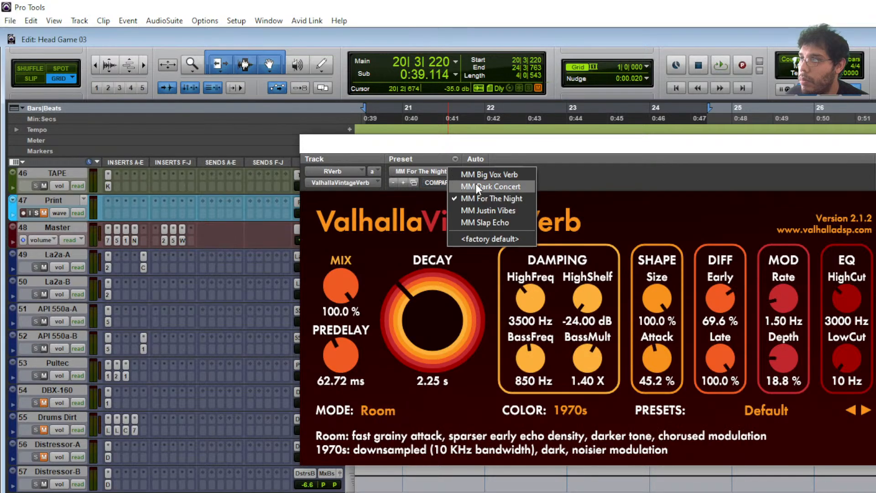
click(476, 186)
click(456, 171)
click(463, 174)
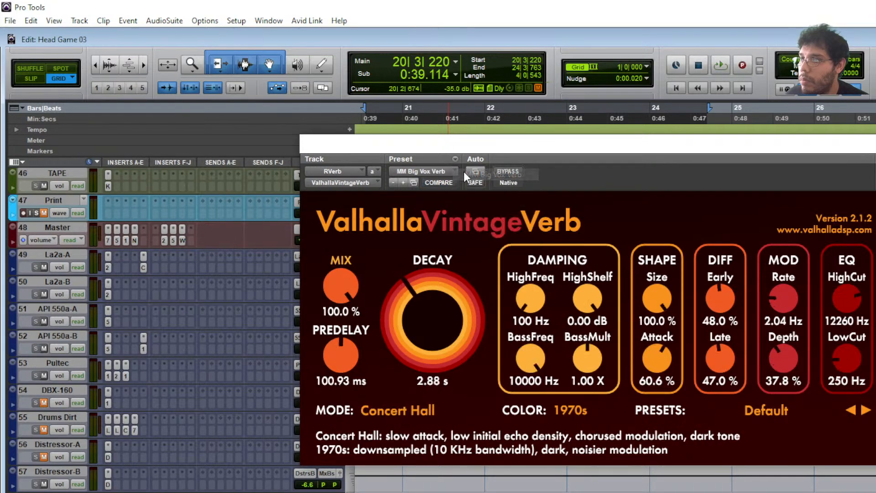
- A/B MM Justin Vibes and MM Slap Echo against the pasted reverb settings
click(453, 172)
click(477, 207)
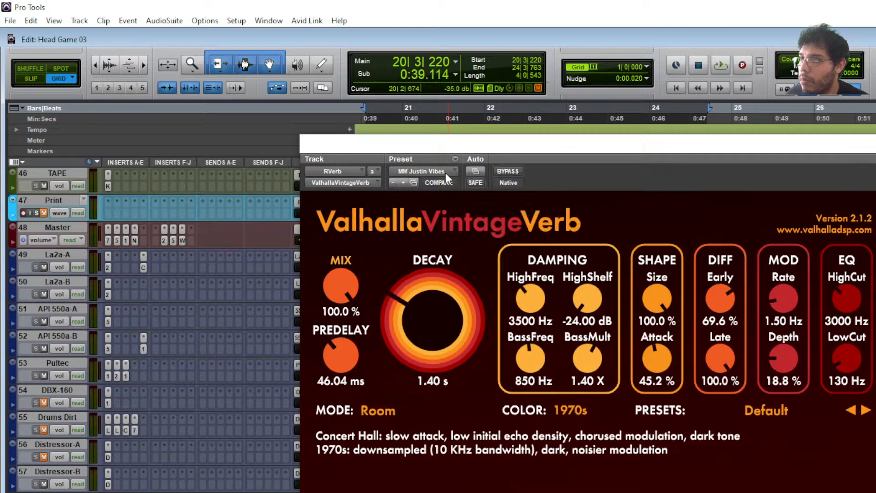
click(445, 174)
click(486, 217)
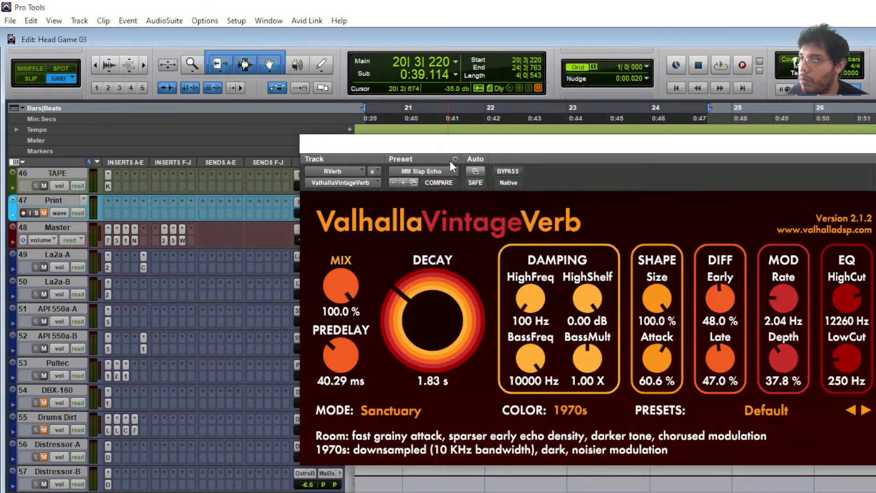
click(455, 160)
click(490, 199)
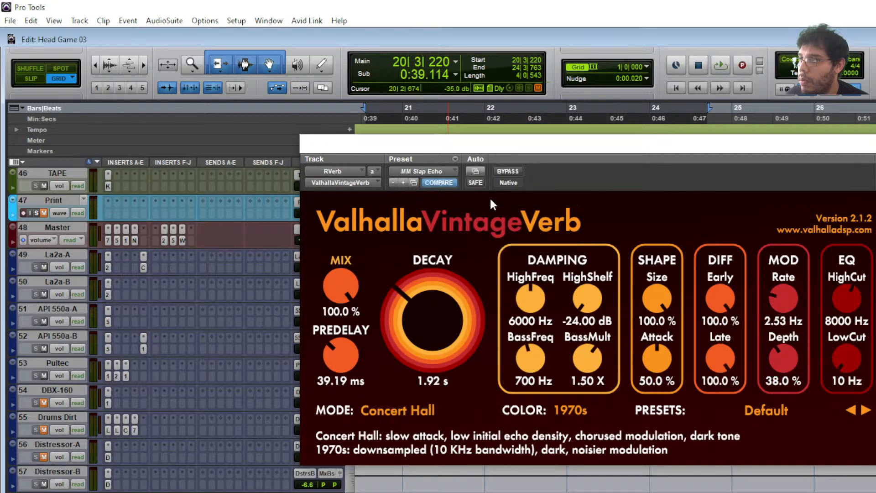
click(436, 169)
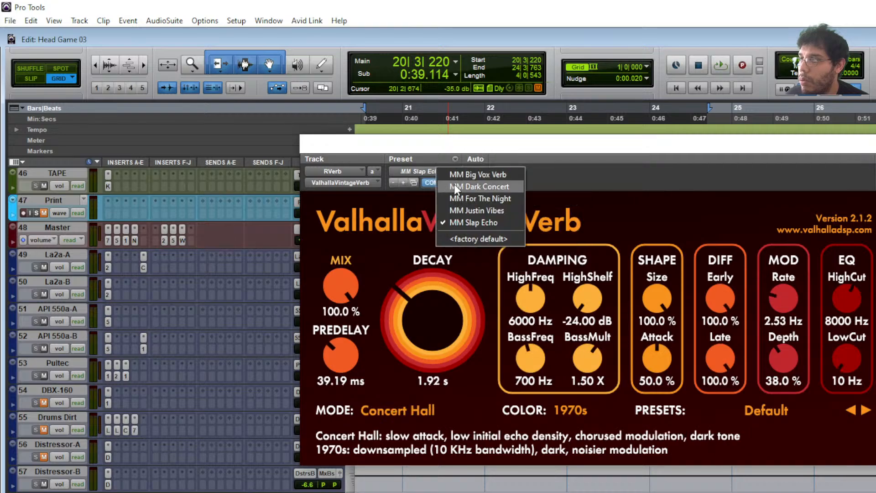
click(469, 222)
click(455, 159)
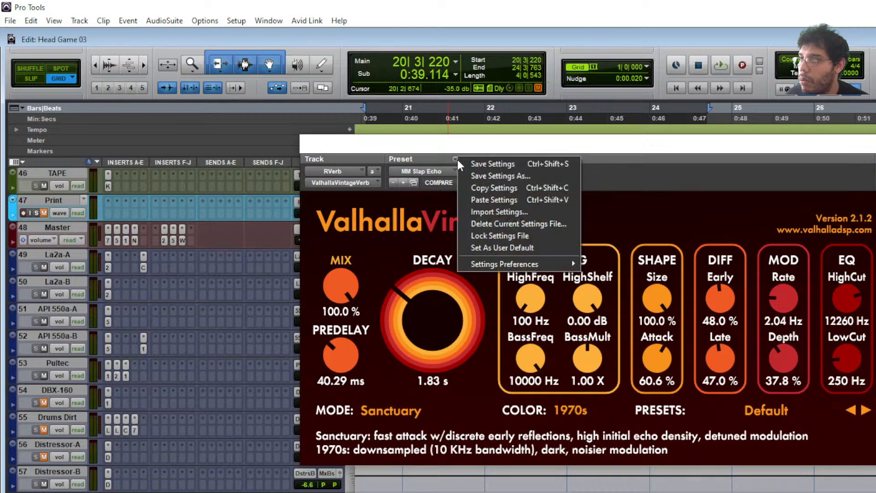
click(480, 198)
click(445, 182)
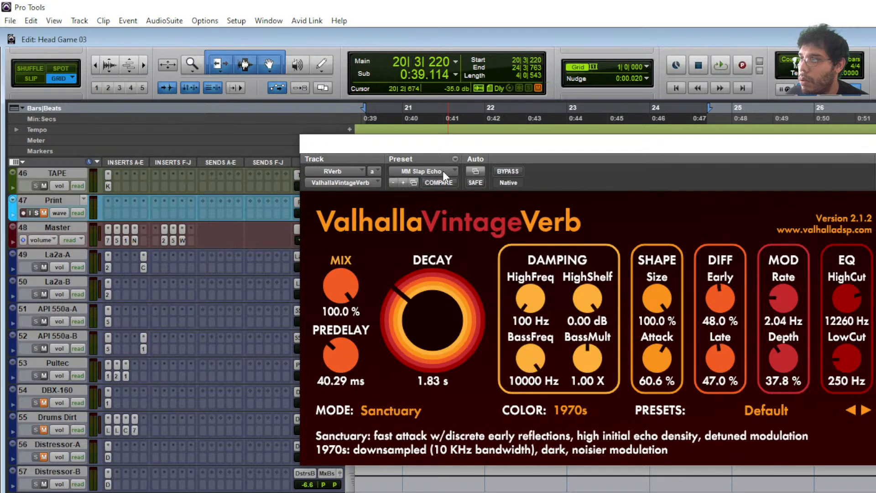
- Compare MM Justin Vibes and MM For The Night with the pasted settings, then load MM Dark Concert
click(443, 171)
click(474, 210)
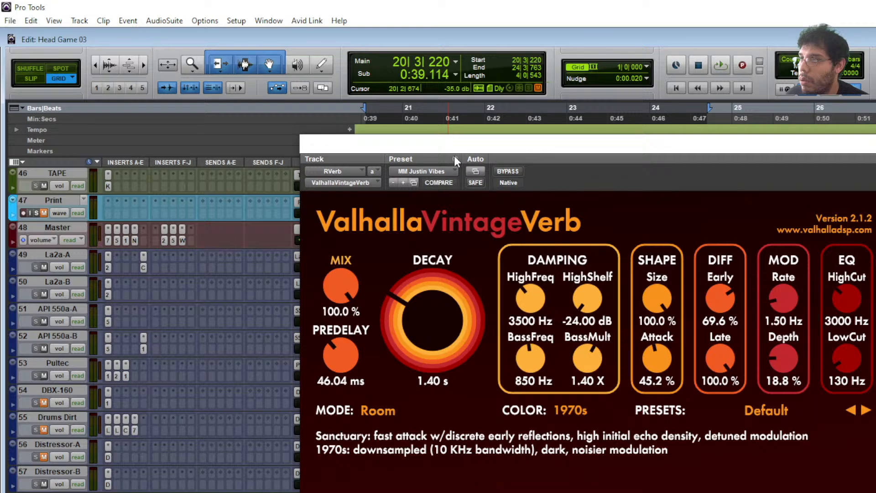
click(455, 158)
click(478, 197)
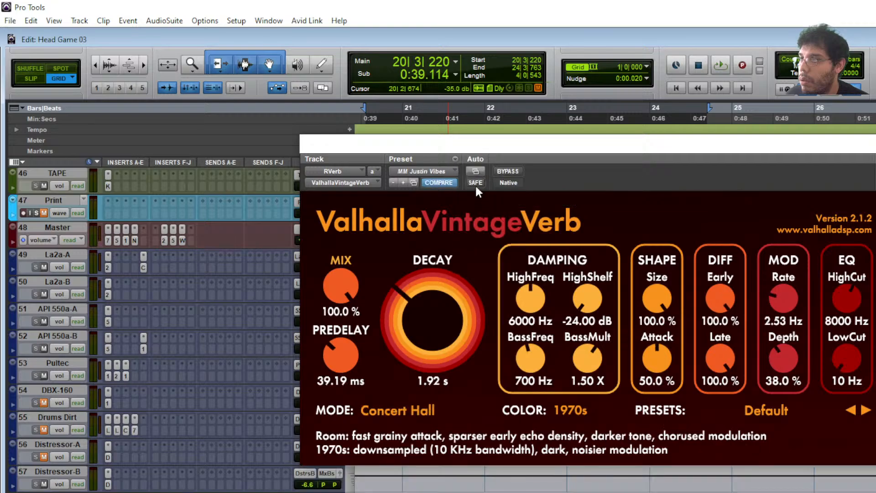
click(455, 172)
click(480, 195)
click(454, 158)
click(481, 199)
click(458, 171)
click(485, 197)
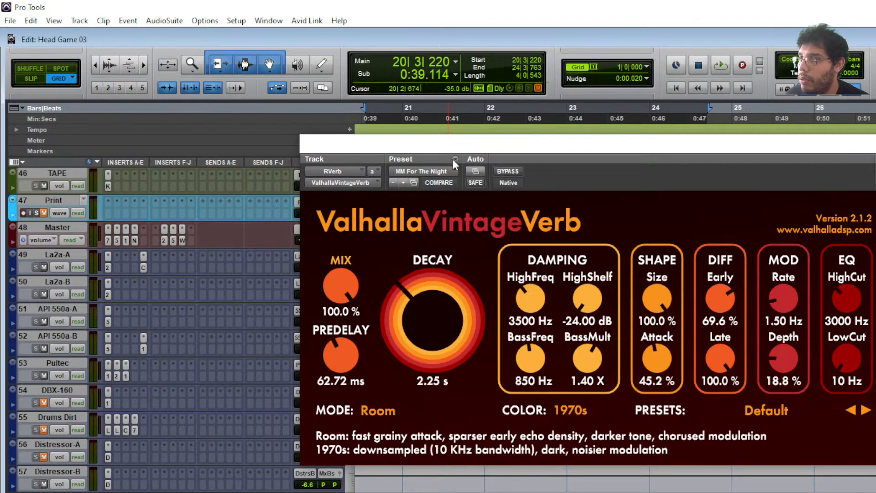
click(453, 168)
click(480, 188)
- Load MM Big Vox Verb and paste the copied settings over it (1.92 s decay, 39.19 ms predelay)
click(455, 160)
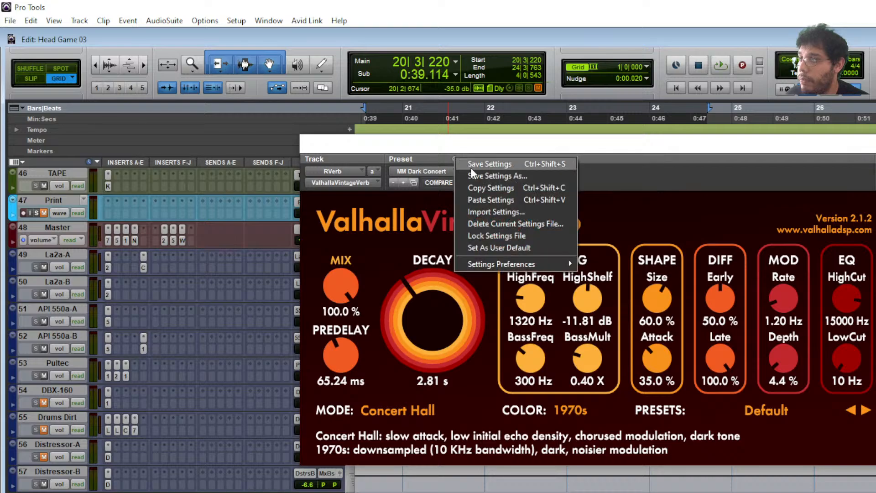
click(486, 196)
click(453, 171)
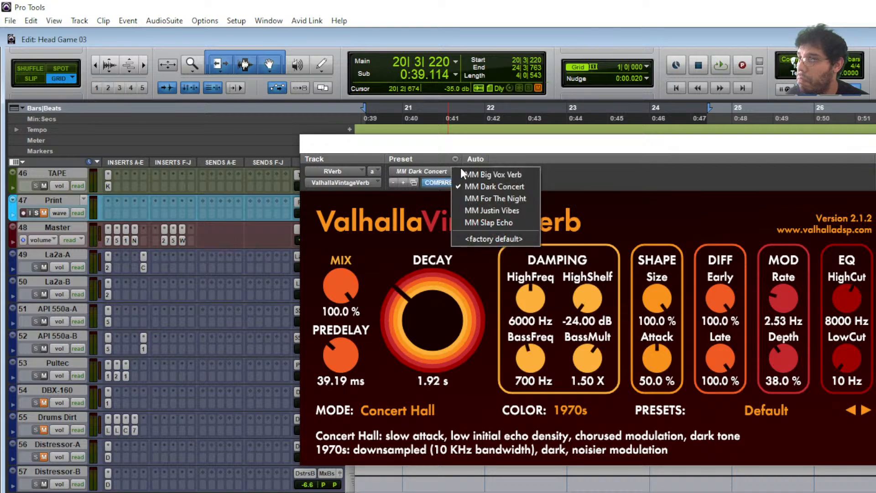
click(466, 176)
click(455, 159)
click(486, 199)
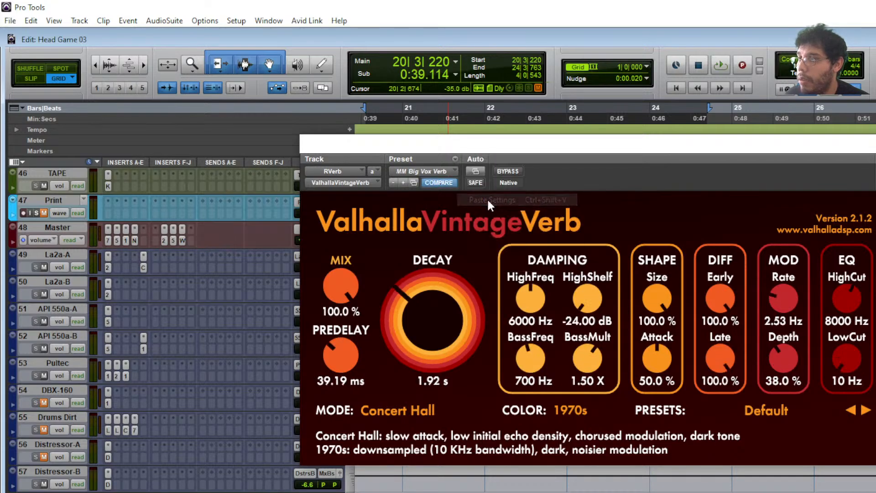
click(455, 158)
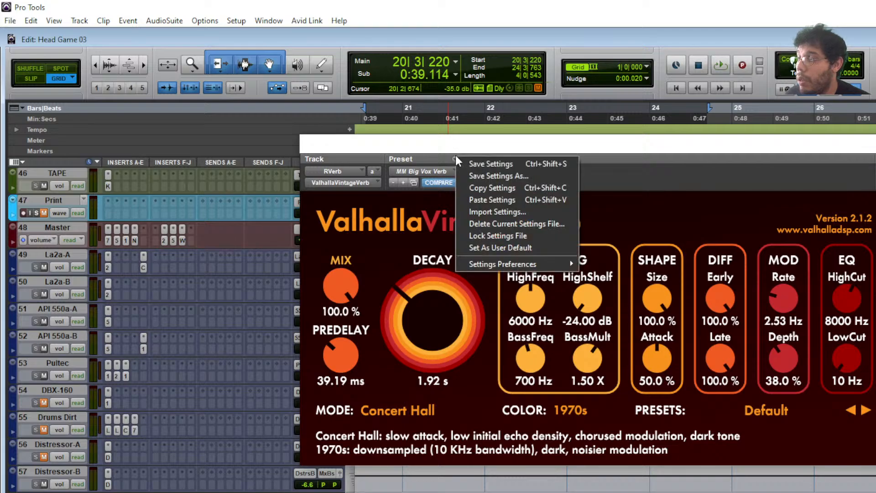
click(491, 200)
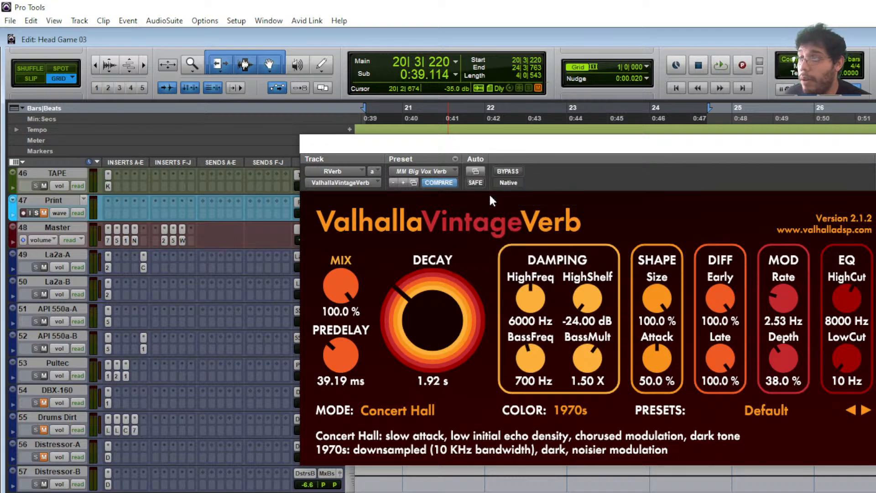
click(768, 411)
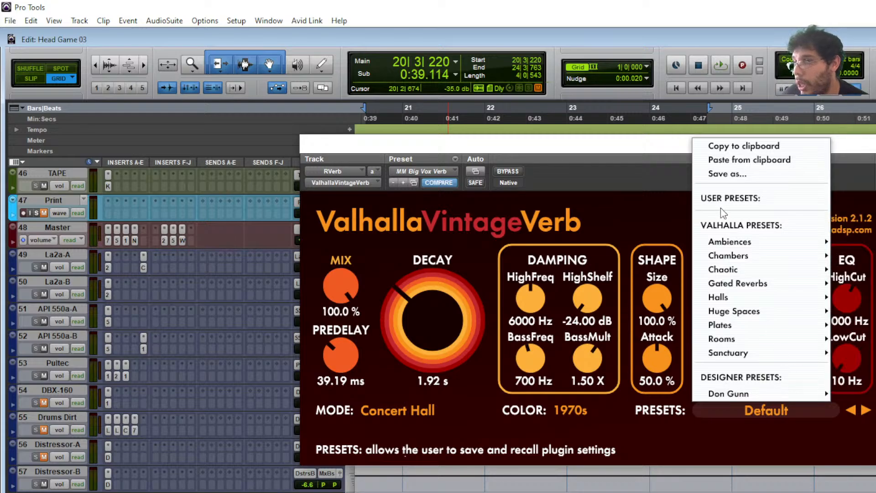
- Check the Valhalla preset library and Preset list without changing them, keeping MM Big Vox Verb loaded
click(737, 437)
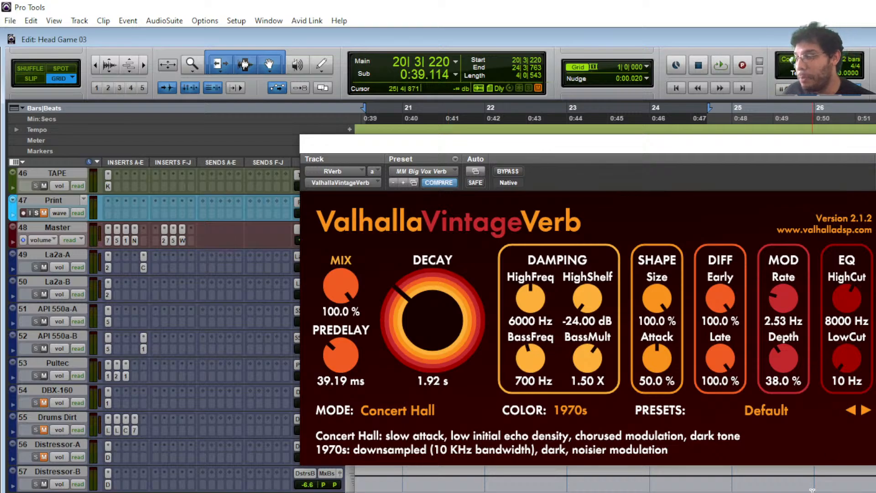
click(415, 171)
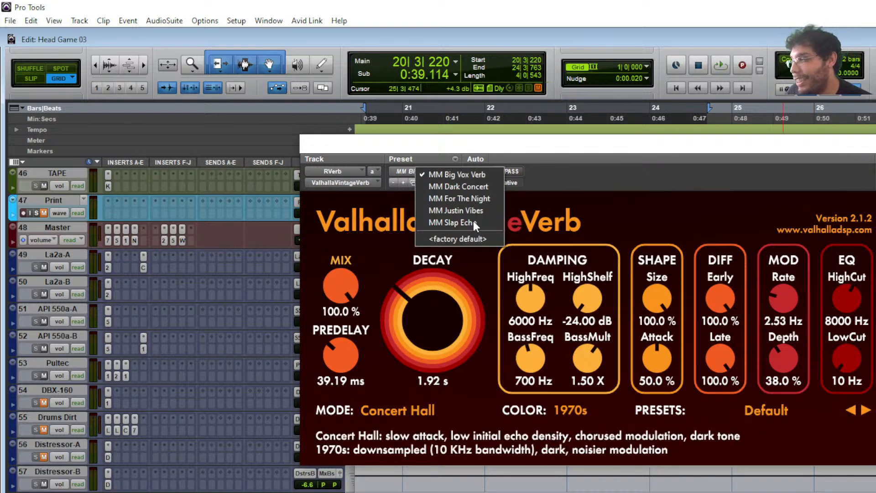
click(747, 215)
click(824, 411)
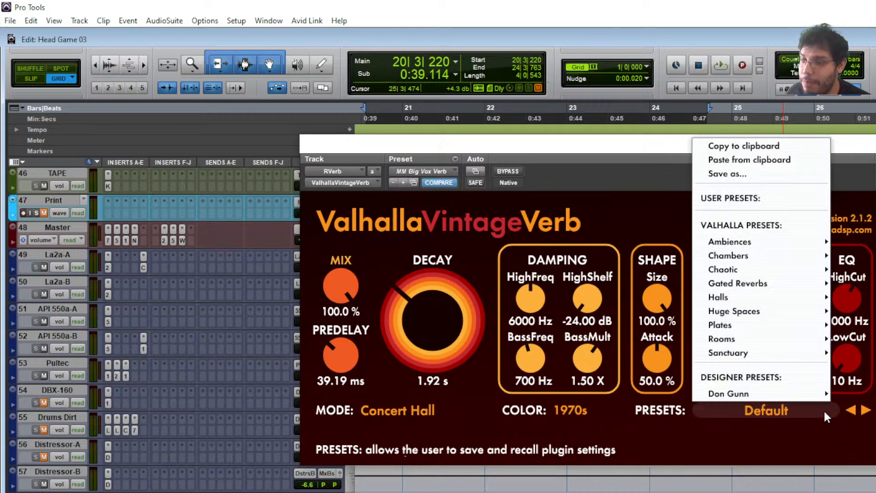
mouse_move(770, 282)
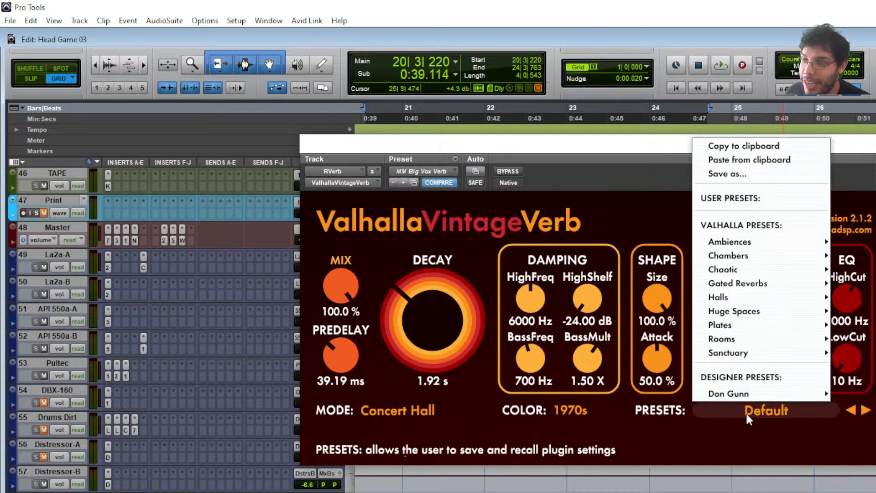
click(756, 449)
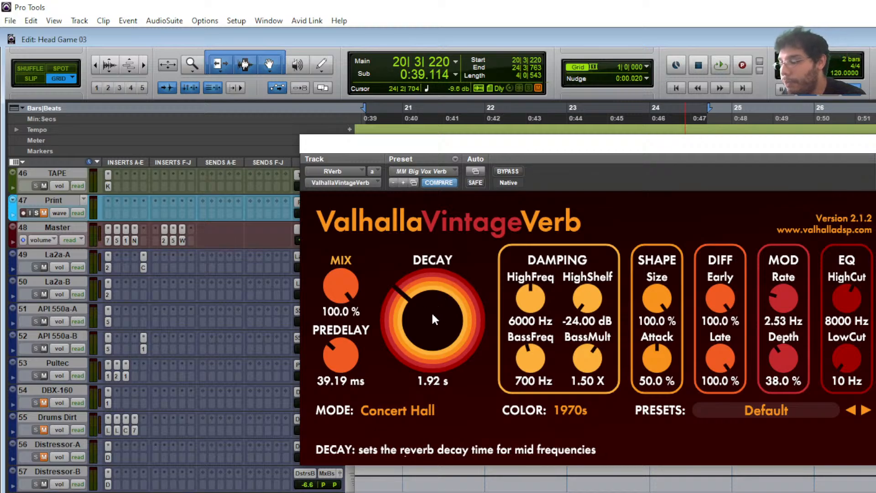
- Lower the RVerb DECAY from 1.92 s to 1.72 s during playback, then replay to hear it
key(space)
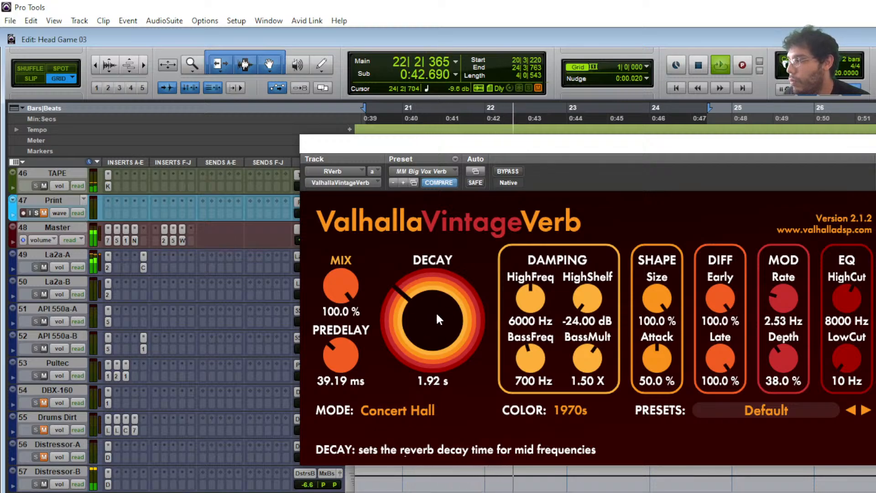
mouse_move(436, 315)
mouse_down()
mouse_move(437, 325)
mouse_move(445, 287)
mouse_move(444, 313)
mouse_up()
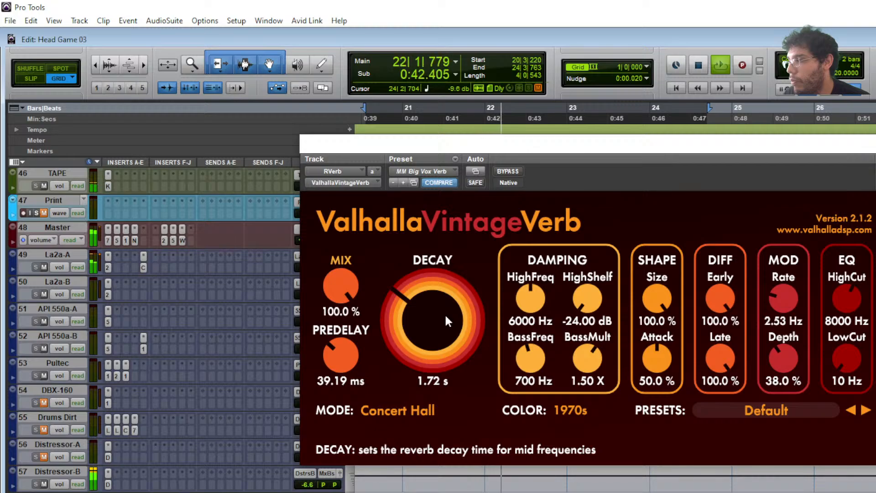
key(space)
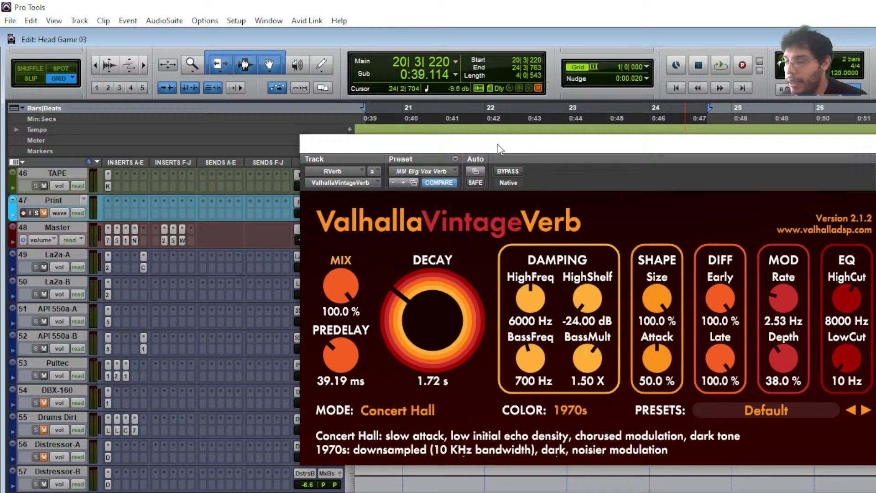
key(space)
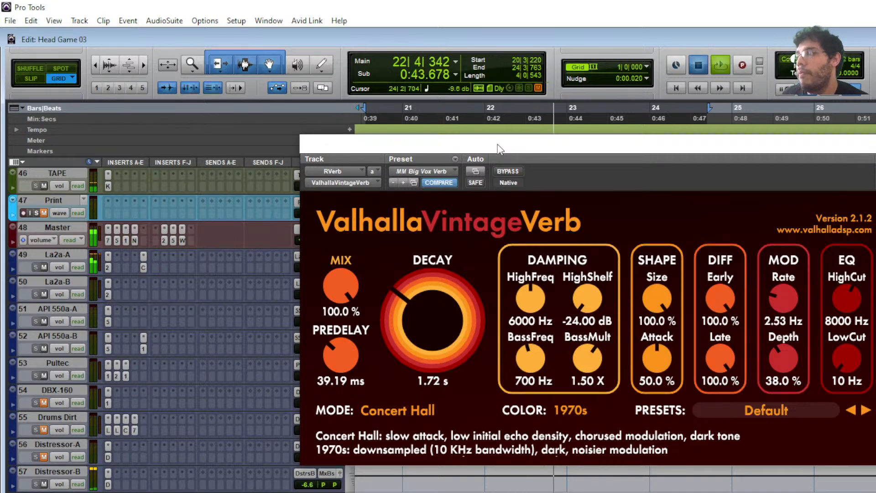
key(space)
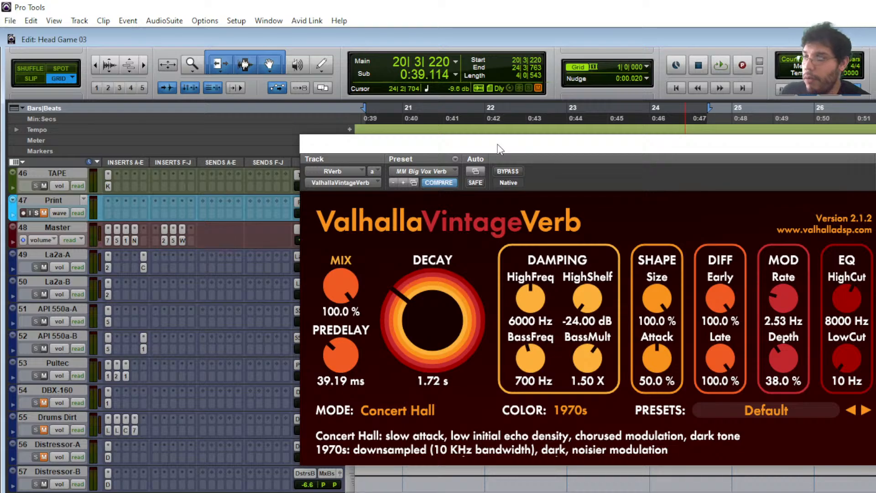
- Paste the earlier reverb settings back, restoring the 1.92 s decay, and audition them
click(455, 162)
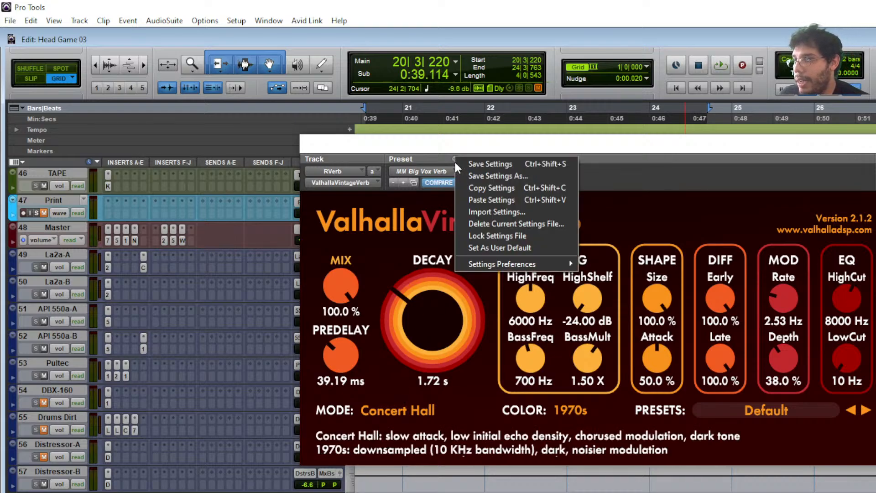
click(494, 196)
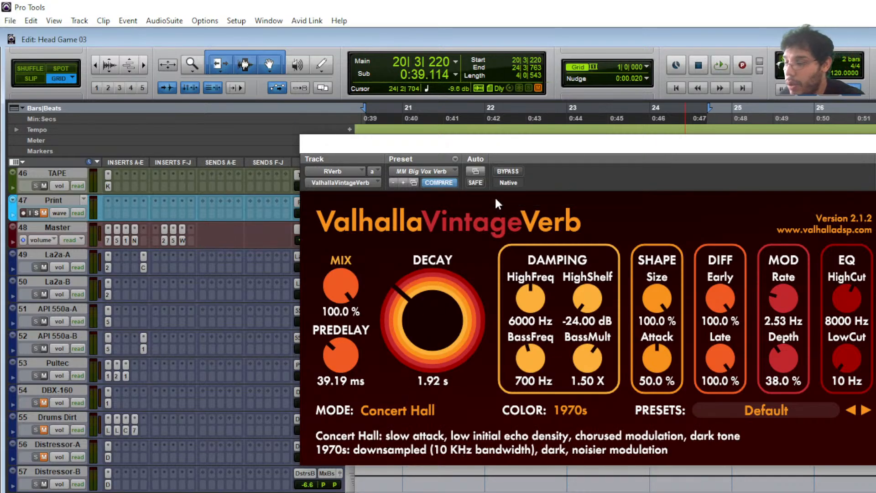
key(space)
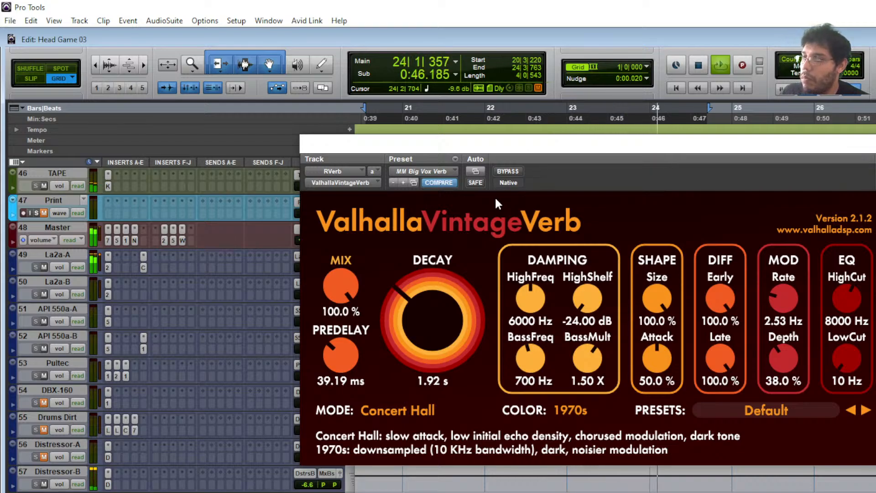
key(space)
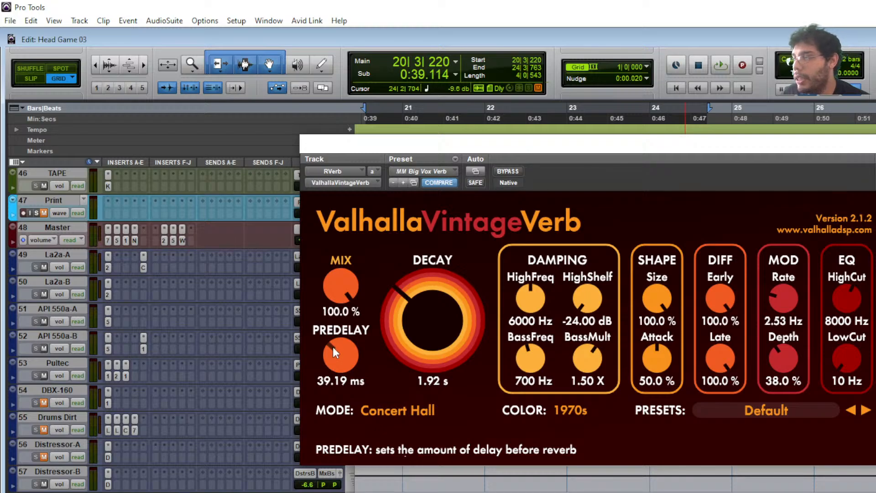
- Adjust the reverb PREDELAY, listen to the change, then close the ValhallaVintageVerb window
drag(339, 362, 357, 365)
key(space)
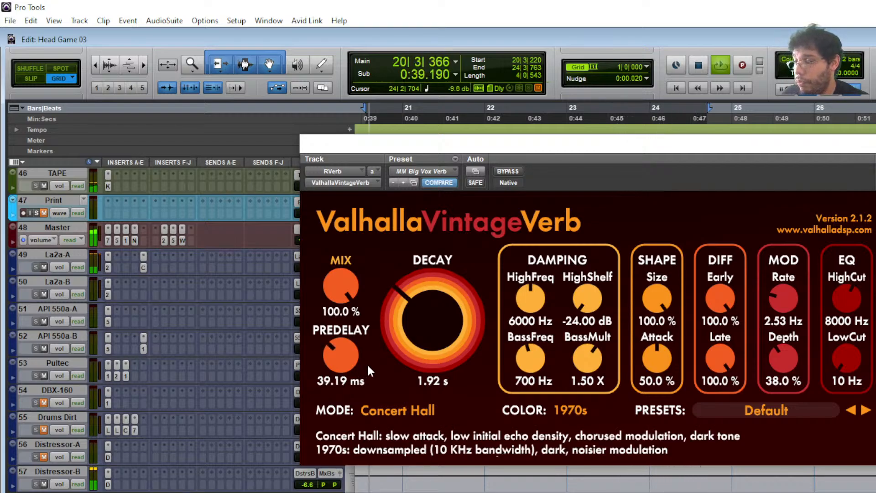
key(space)
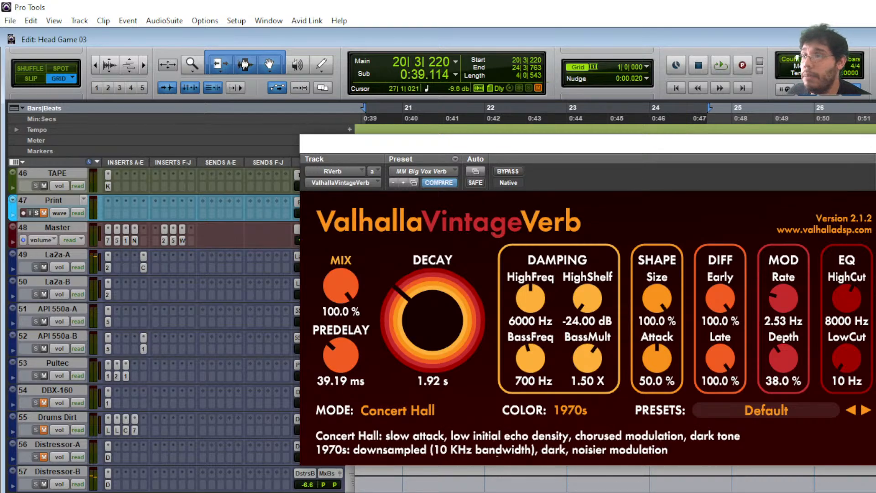
click(875, 144)
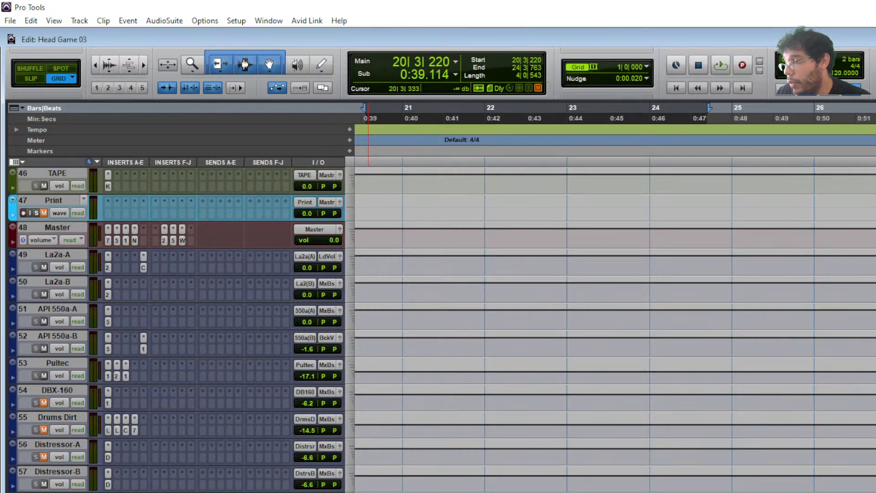
- Scroll back to track 22 MAIN VOX while the loop plays and open its first C6-SideChain insert
key(space)
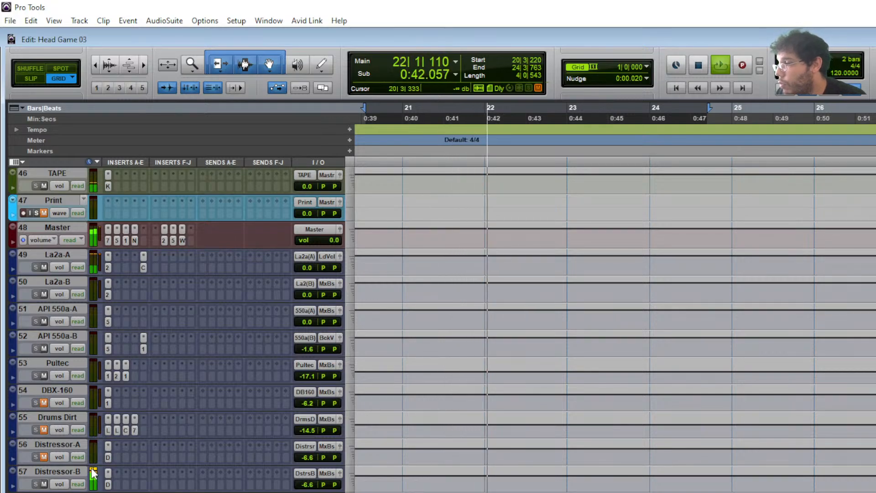
scroll(97, 486, down, 5)
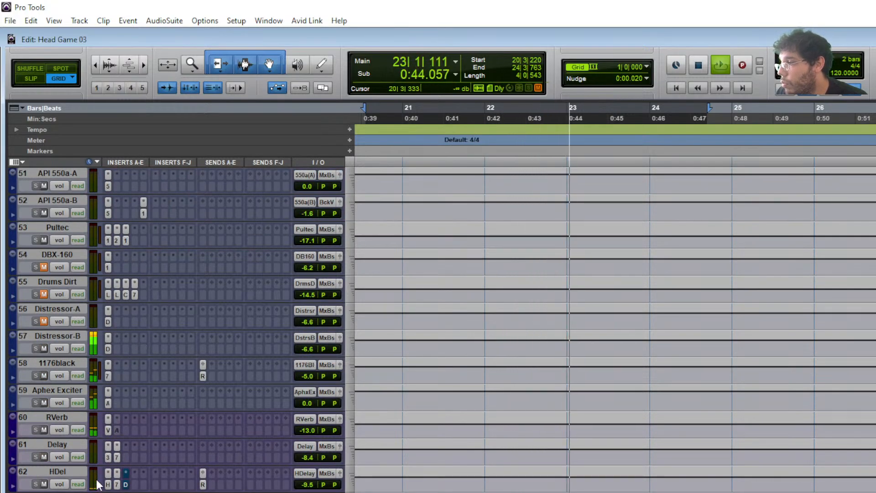
scroll(262, 390, up, 11)
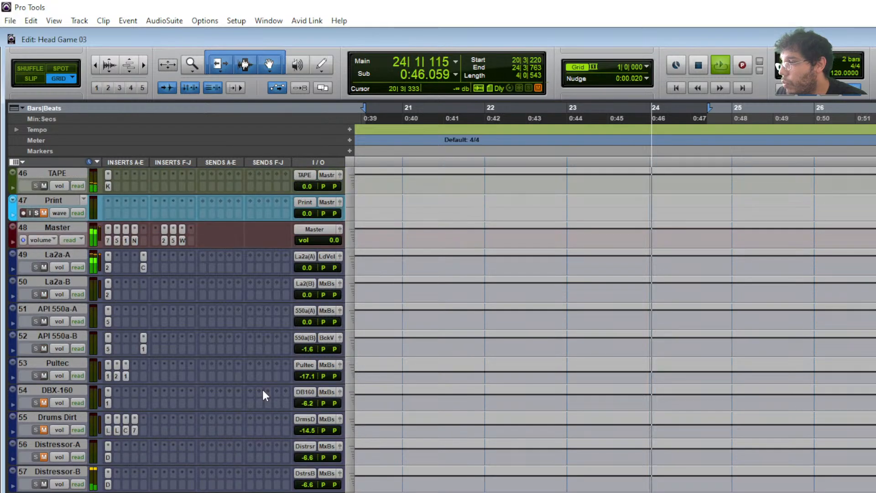
scroll(262, 388, up, 6)
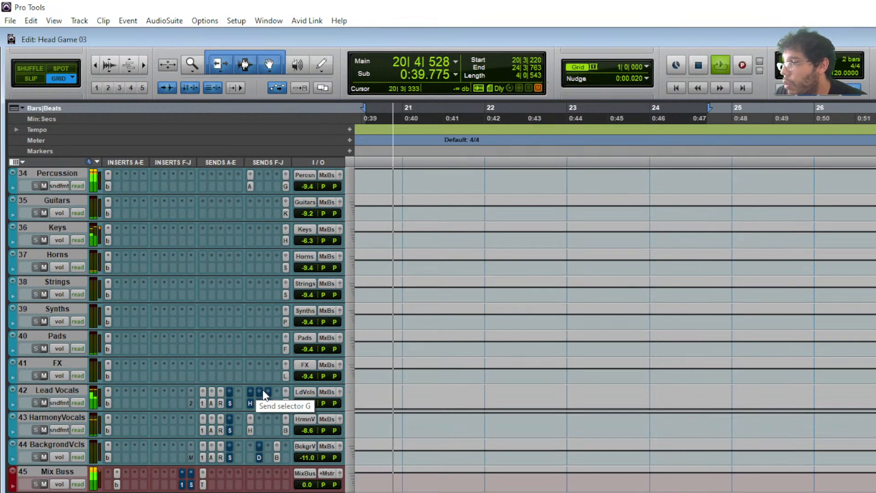
key(space)
scroll(257, 373, up, 8)
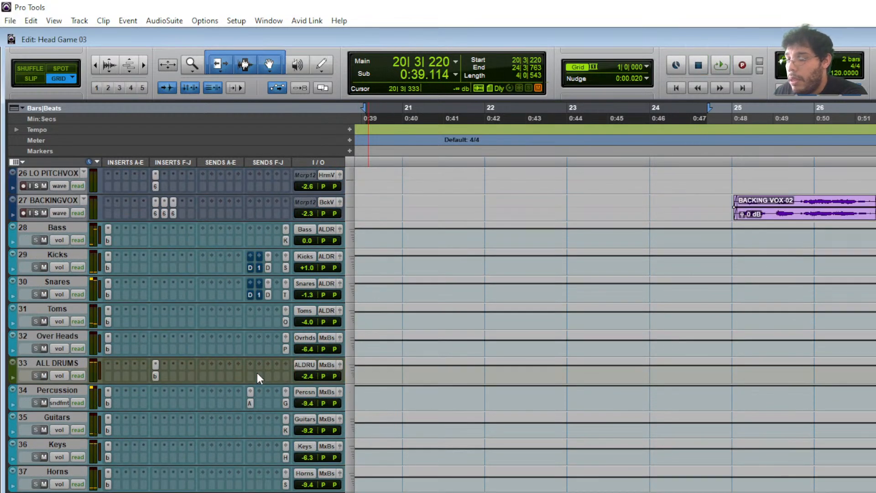
scroll(256, 372, up, 10)
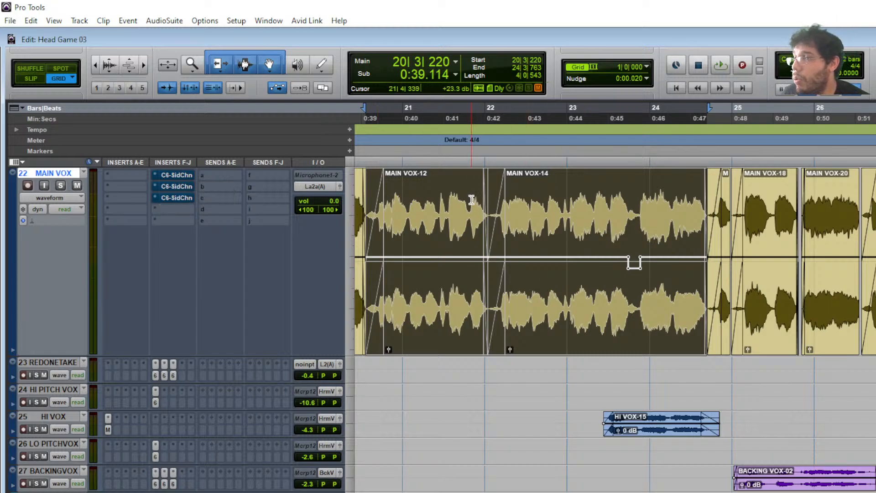
scroll(211, 354, down, 10)
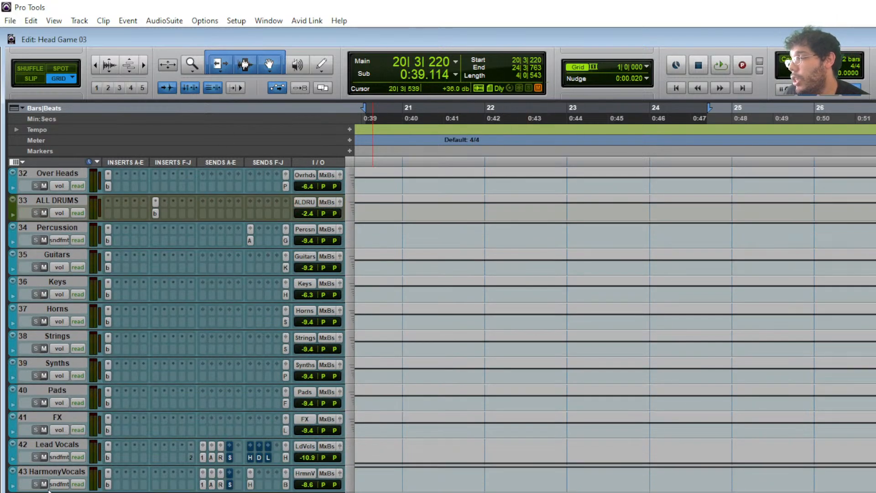
scroll(62, 462, up, 10)
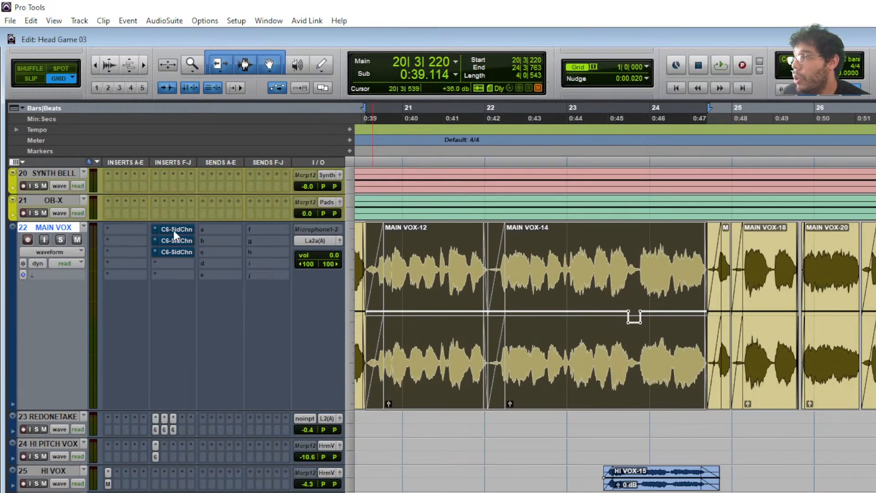
click(173, 230)
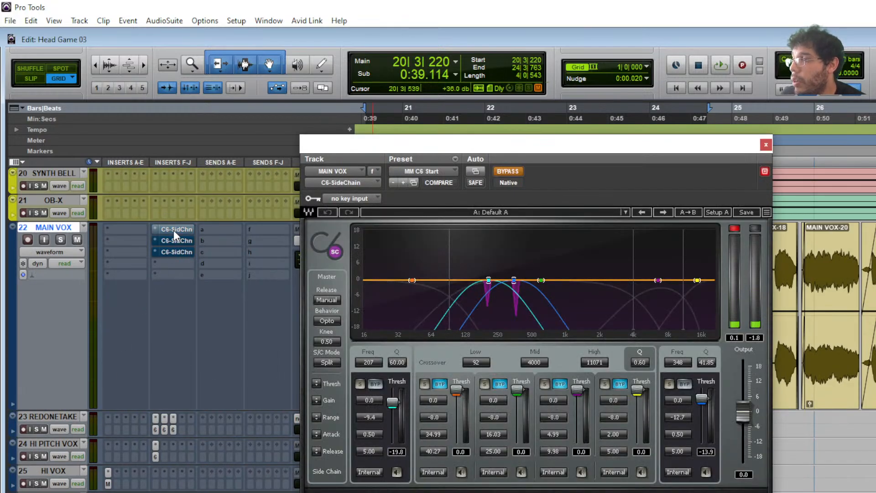
- Copy the C6 settings, reload the MM C6 Start preset, then paste the copied settings back
click(454, 158)
click(486, 187)
click(448, 174)
click(469, 177)
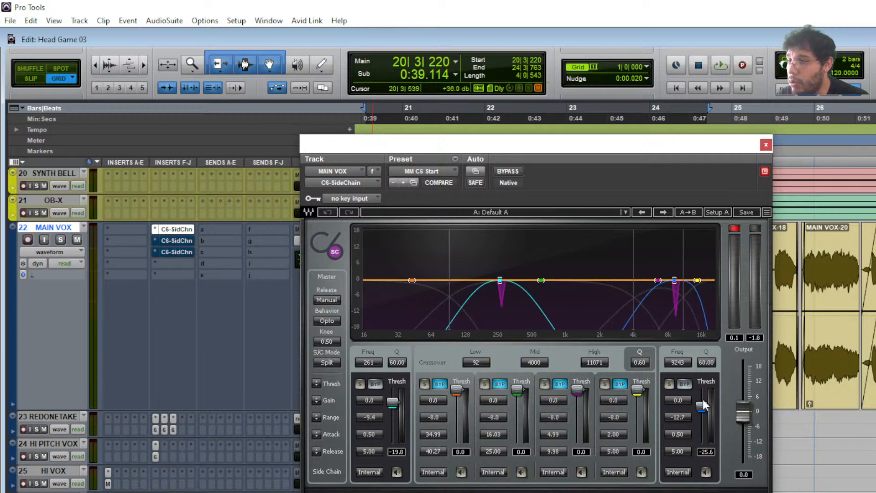
scroll(378, 363, up, 10)
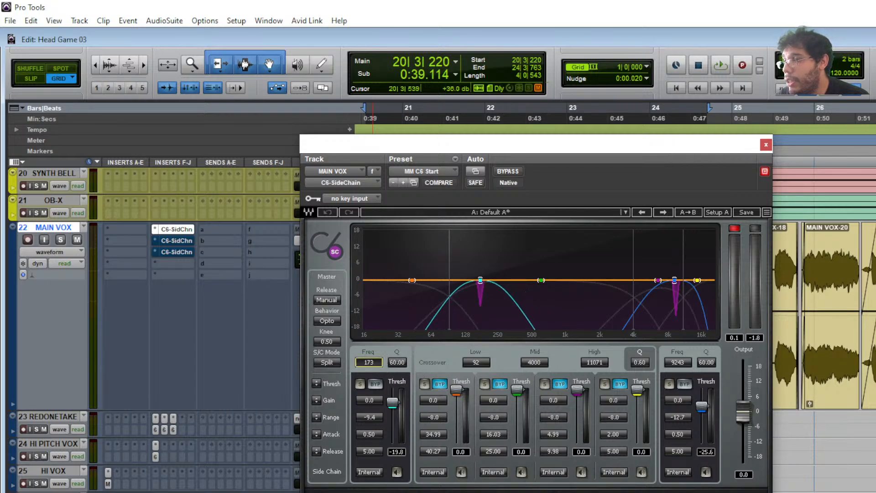
click(455, 158)
click(486, 198)
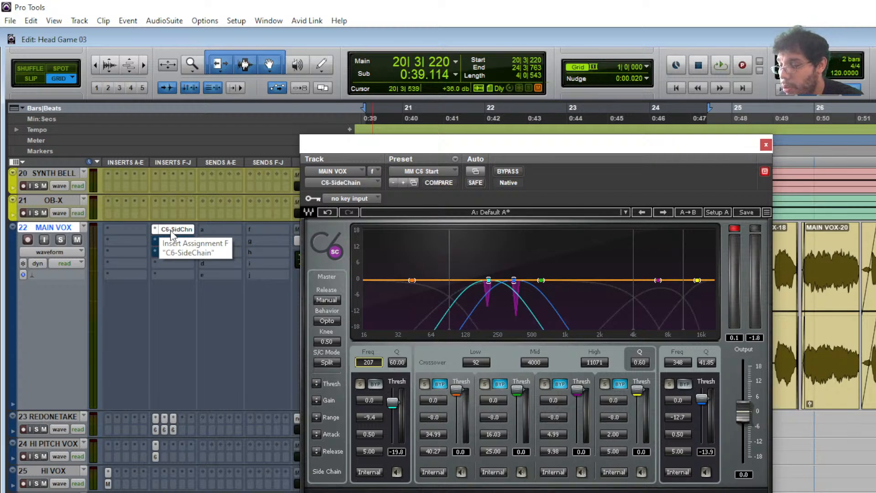
- Play the vocal with the C6-SideChain bypassed then active, and duplicate it from slot F to G
key(space)
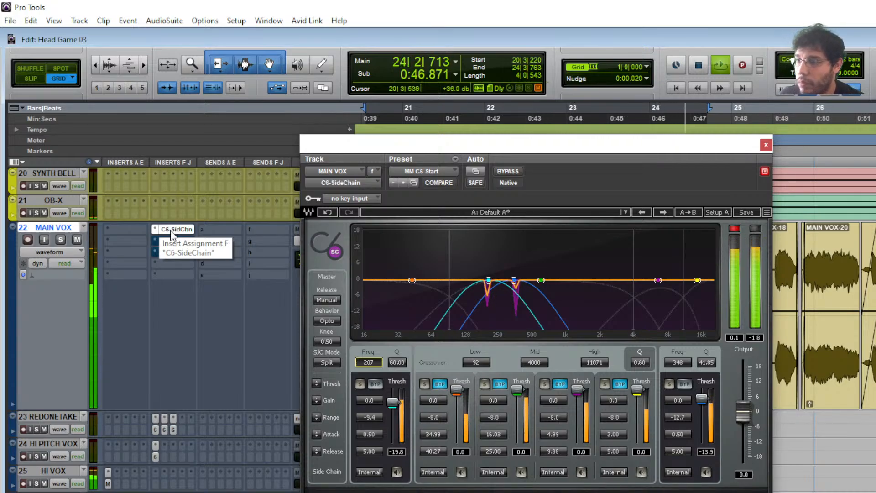
ctrl+click(171, 230)
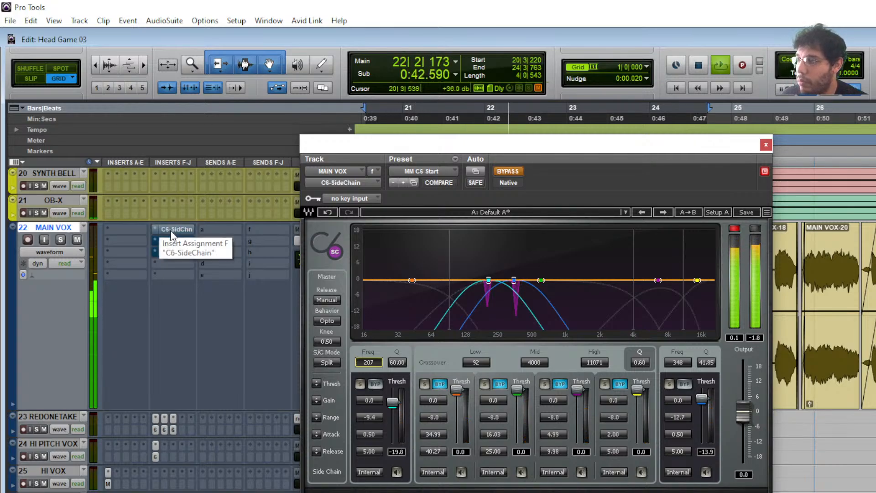
ctrl+click(170, 229)
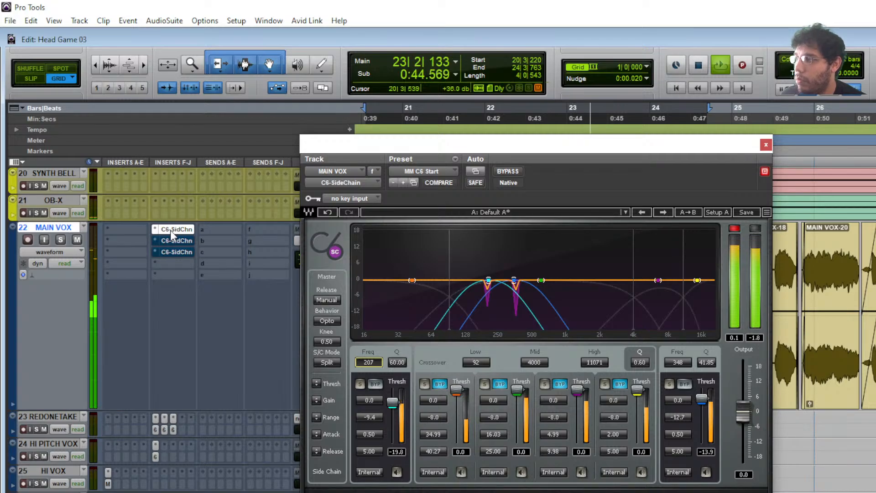
key(space)
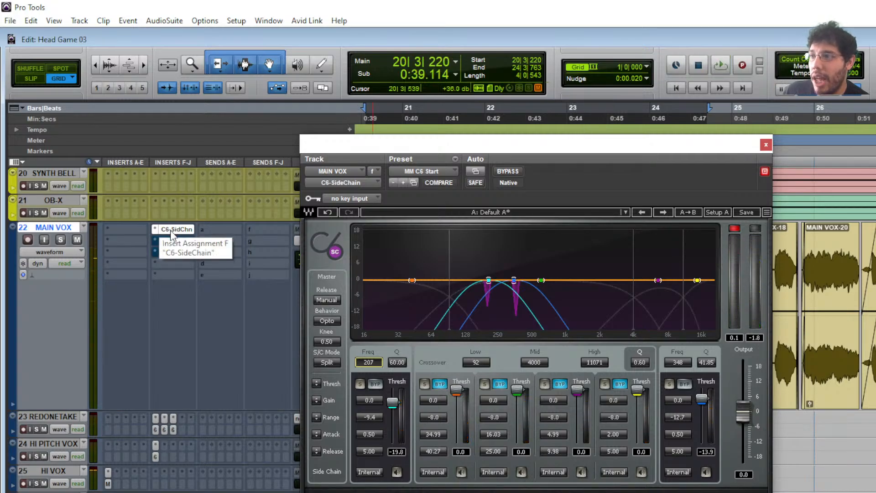
drag(171, 230, 189, 245)
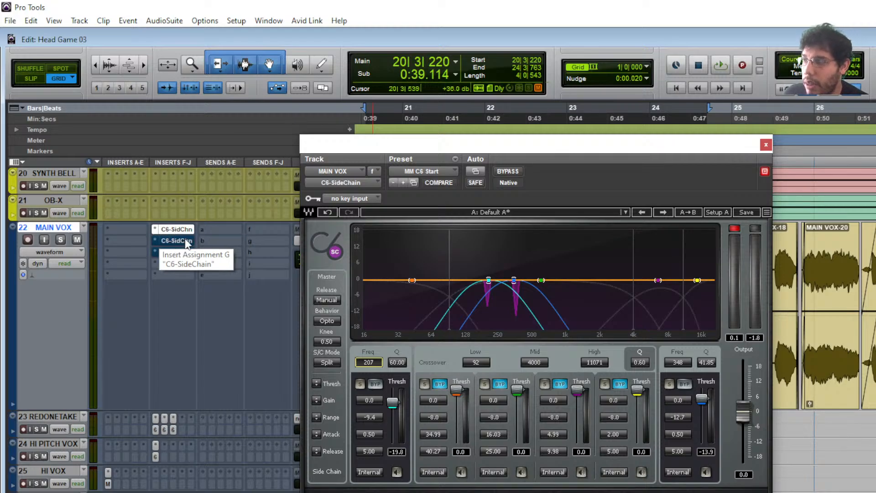
- Duplicate the second C6-SideChain insert on MAIN VOX, then remove the extra copy
click(186, 241)
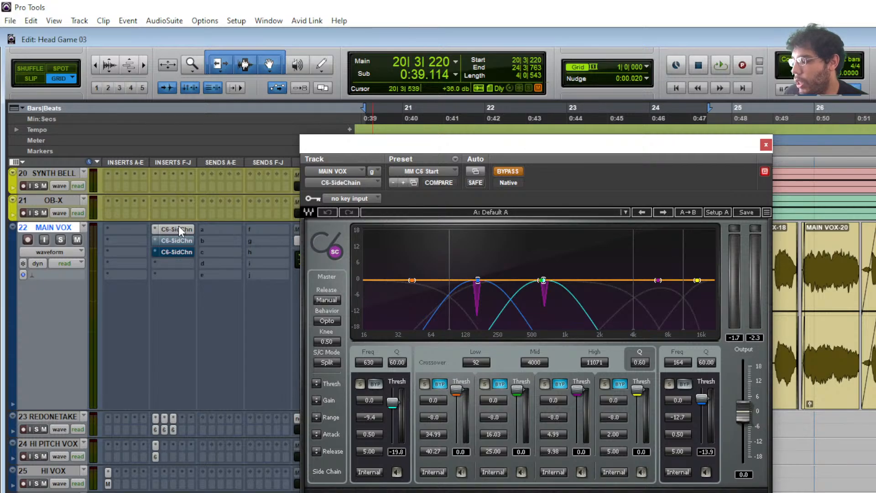
drag(179, 226, 185, 267)
click(154, 262)
click(202, 263)
click(177, 240)
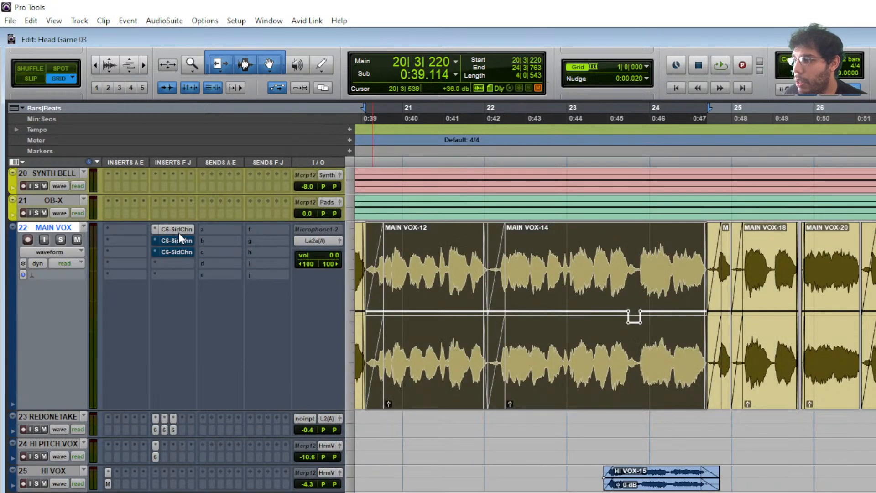
- Compare the settings of the first and second C6-SideChain compressors on MAIN VOX
click(178, 232)
click(179, 241)
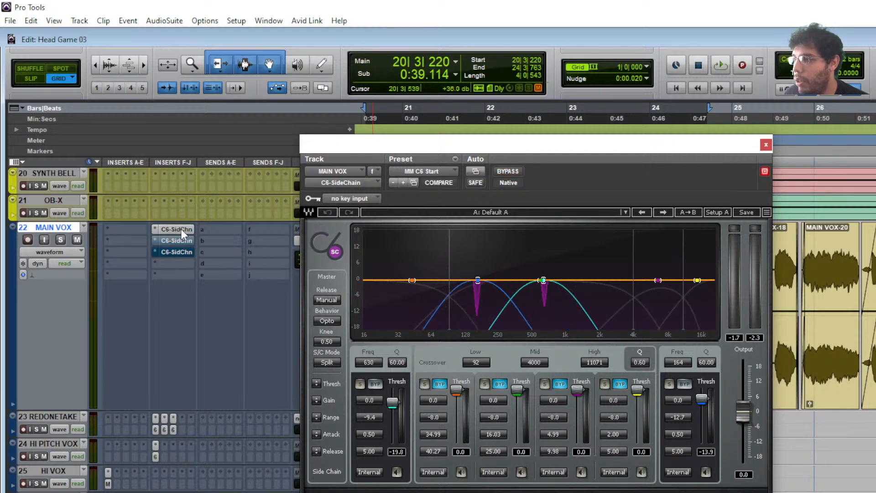
click(180, 228)
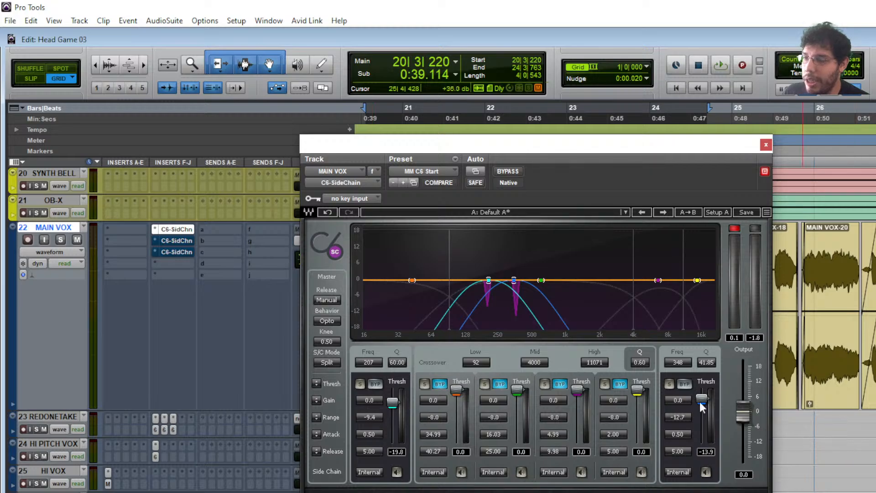
click(163, 240)
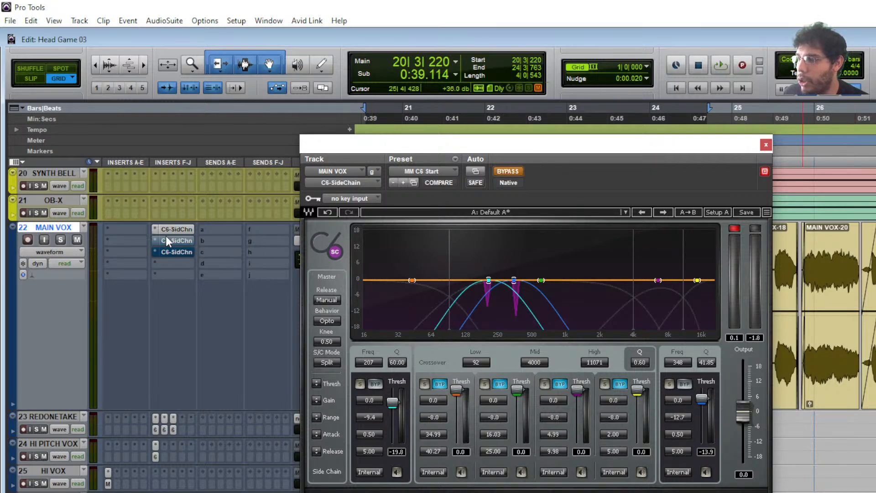
click(173, 229)
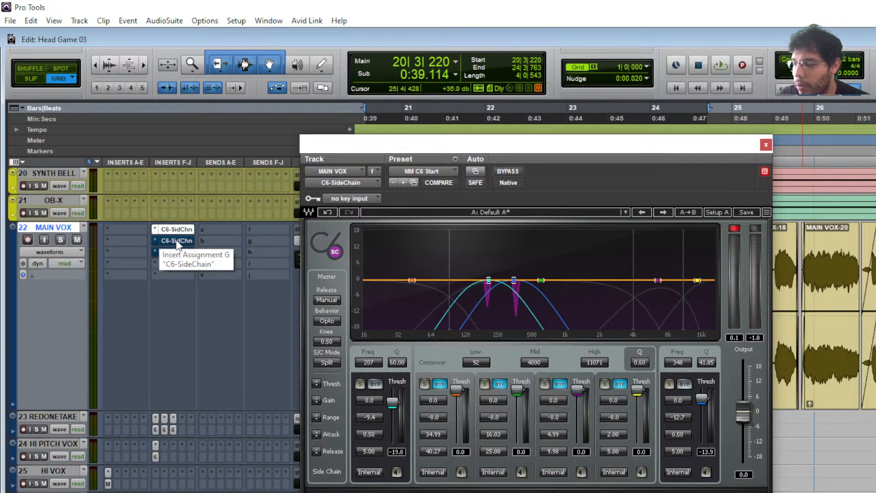
click(177, 240)
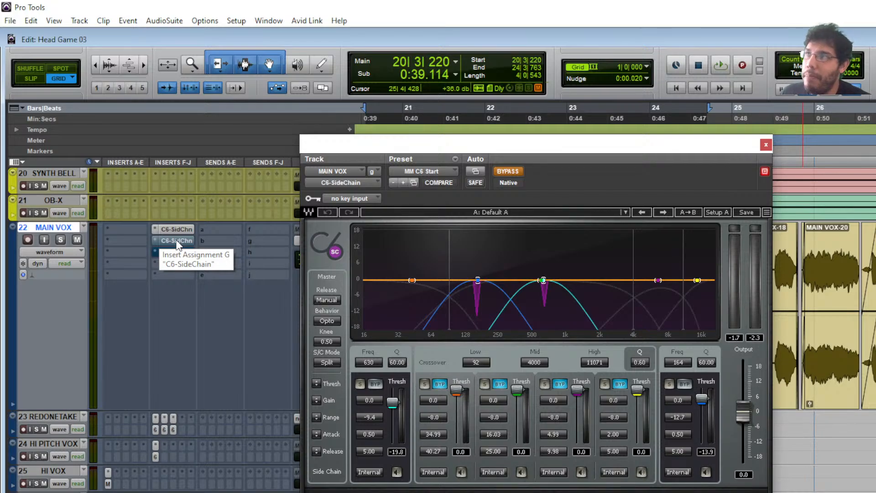
- Enable the second C6-SideChain and A/B it against bypass during playback
click(510, 172)
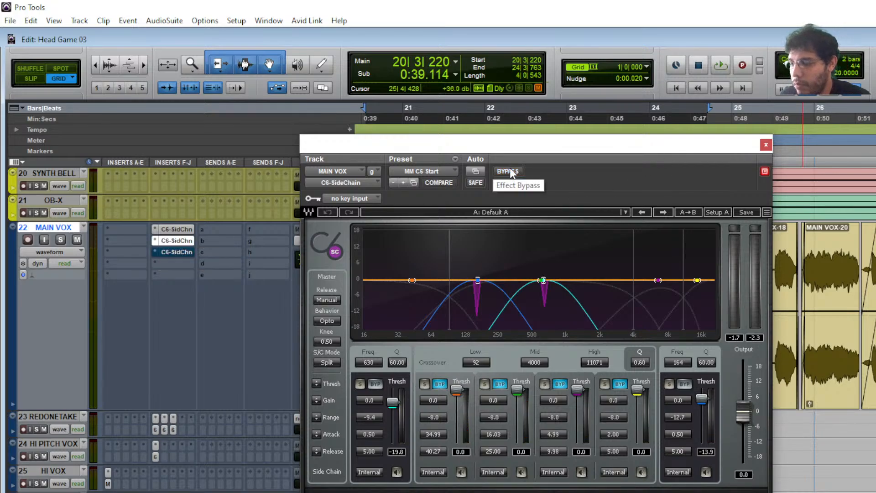
key(space)
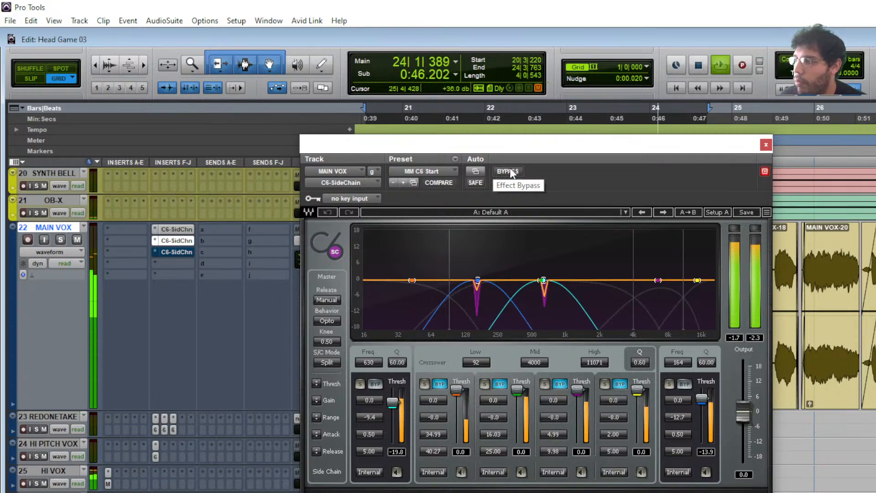
click(508, 171)
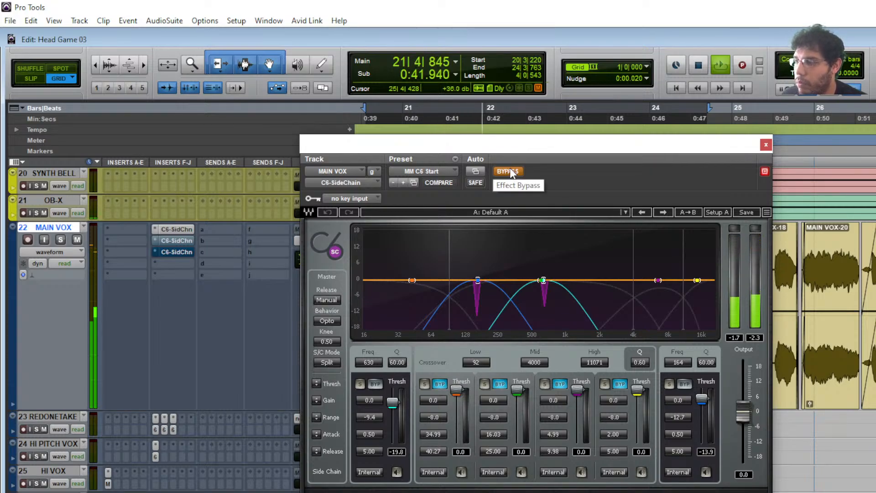
click(510, 171)
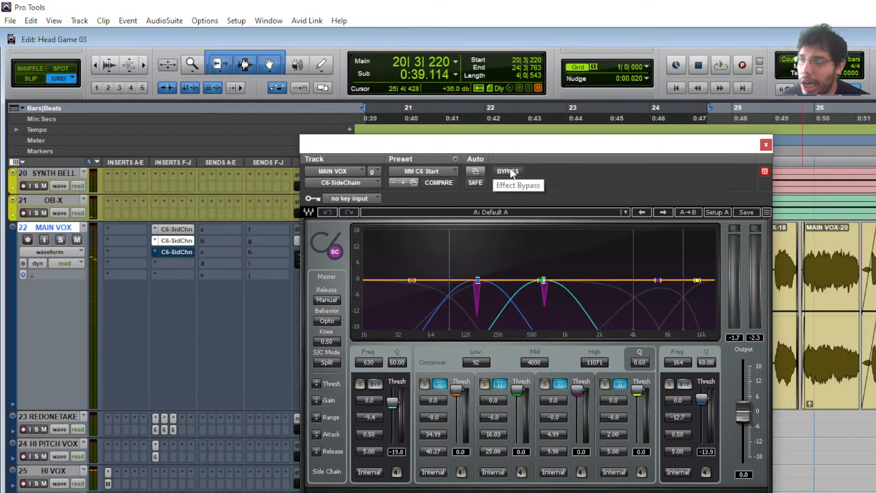
- Enable MAIN VOX's third, high-frequency C6-SideChain, A/B it against bypass while playing, then close it
click(178, 251)
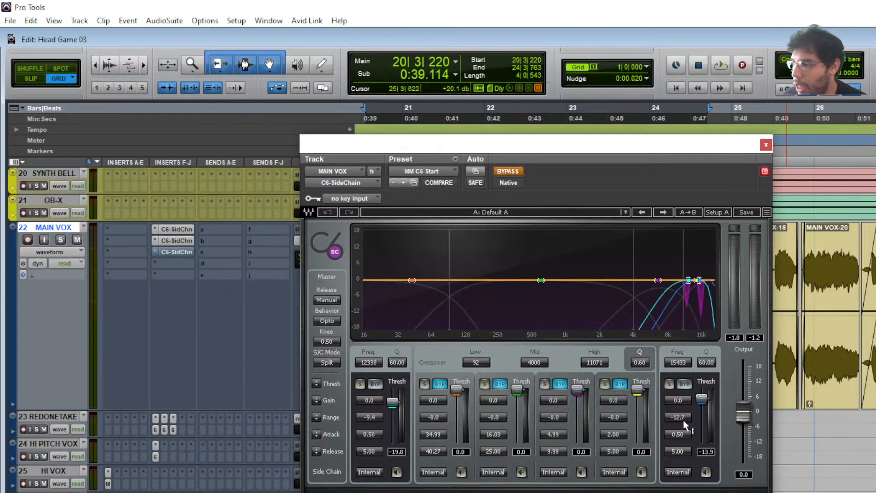
click(513, 174)
key(space)
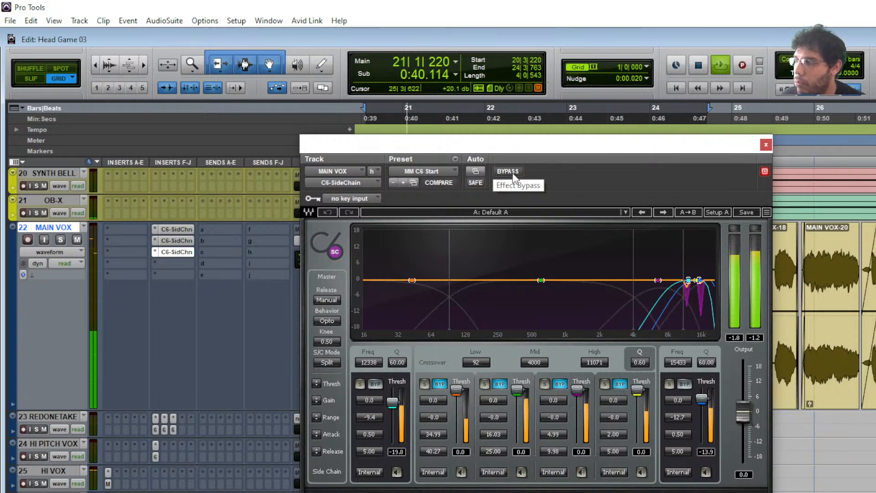
click(513, 176)
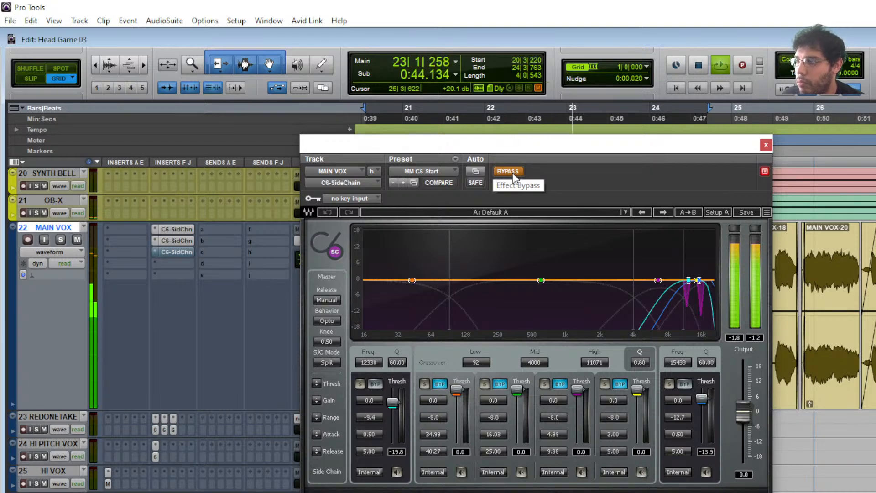
click(513, 174)
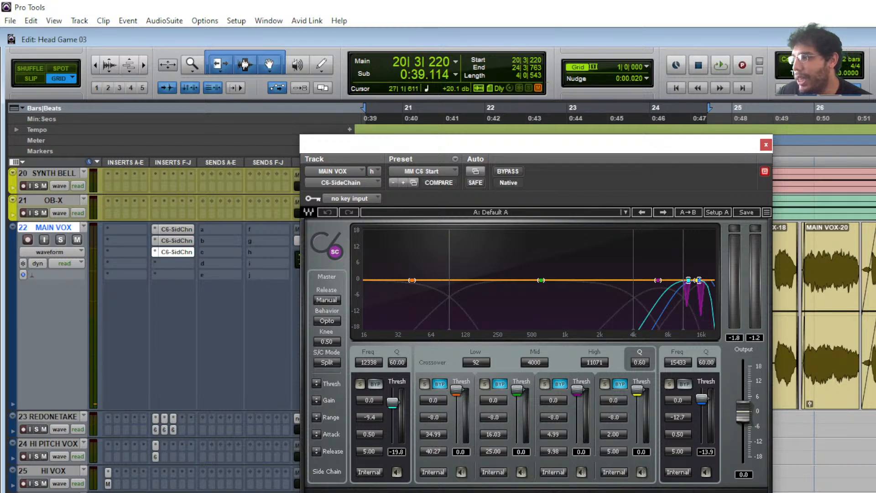
click(765, 146)
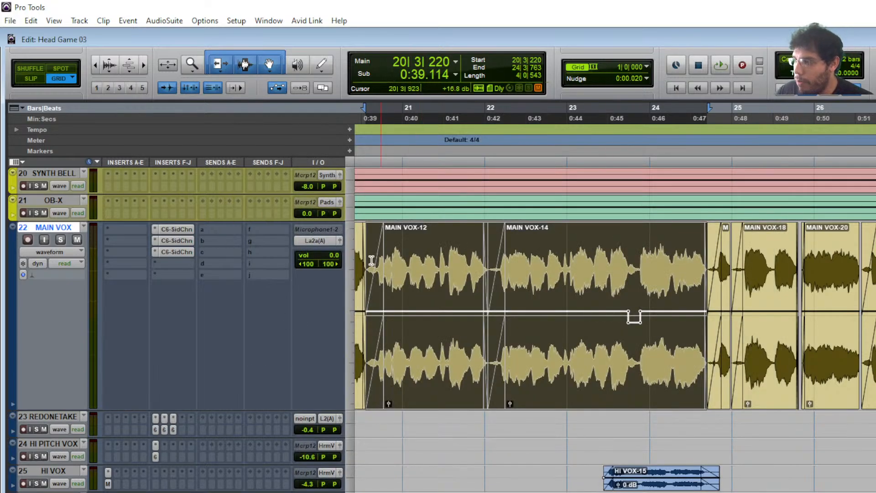
- Audition the CLA-2A on track 49 La2a-A, then bring up its CLA Vocals plug-in
scroll(245, 410, down, 10)
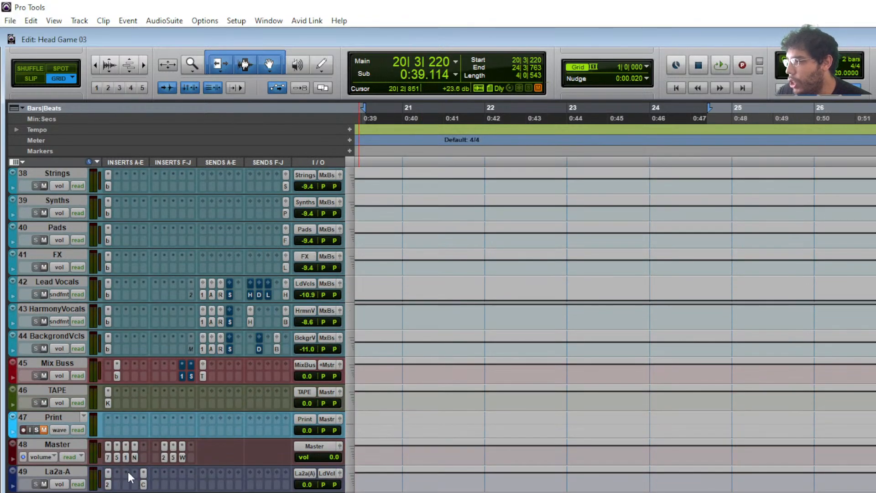
click(109, 484)
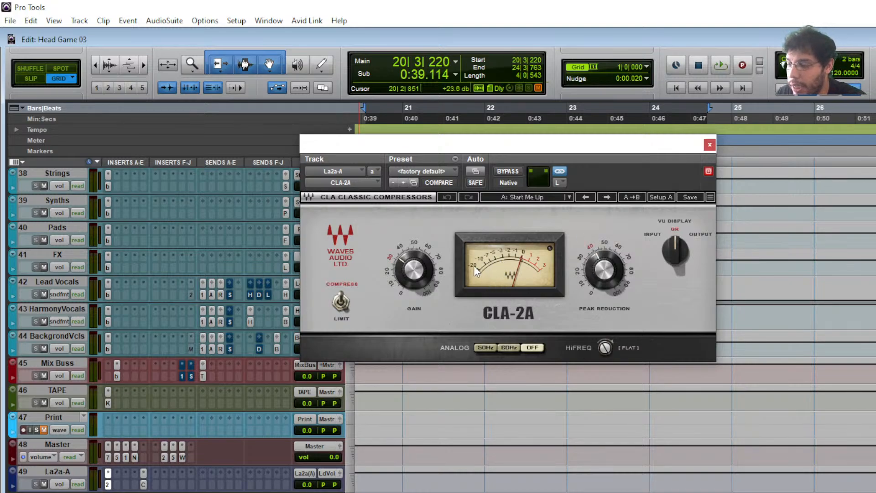
key(space)
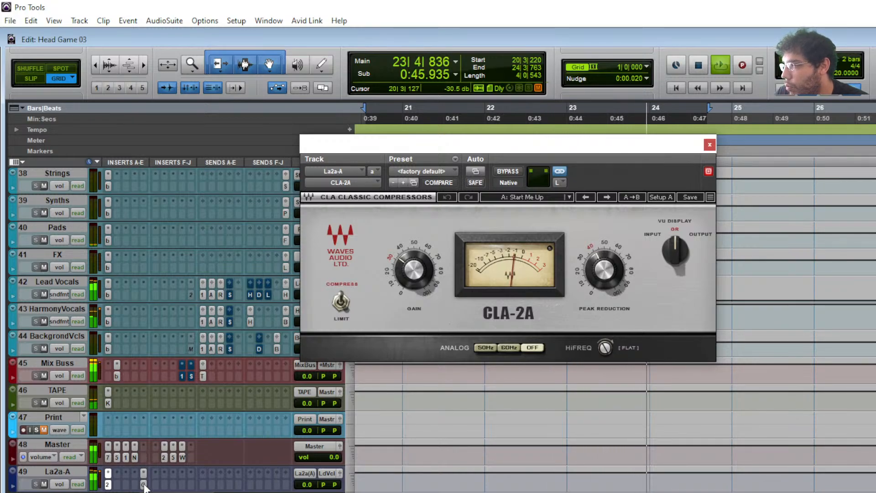
key(space)
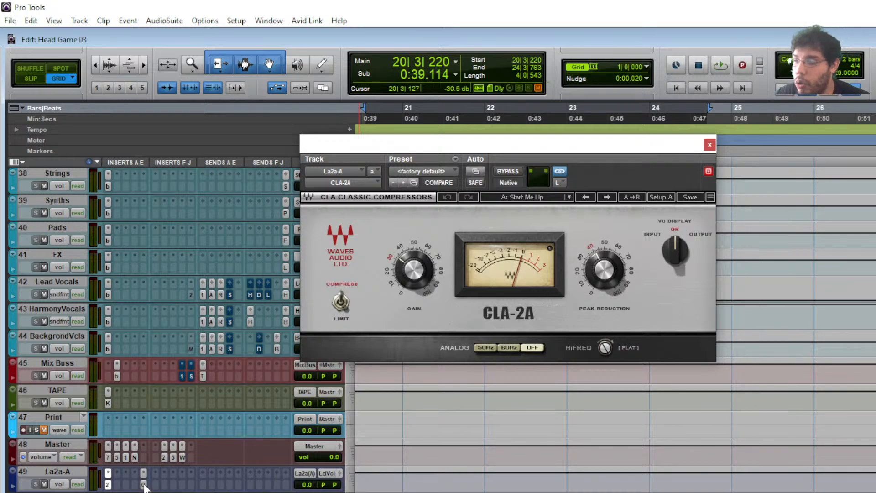
click(144, 486)
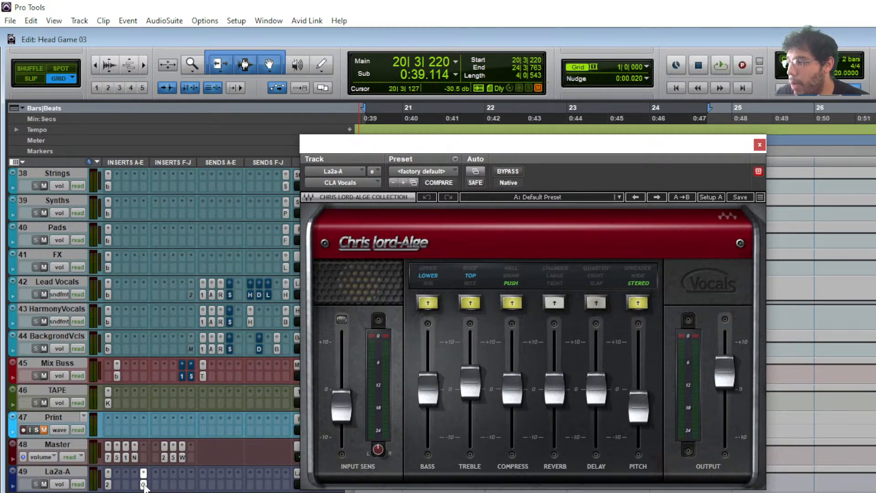
- A/B the CLA Vocals plug-in on La2a-A against bypass during playback
ctrl+click(144, 485)
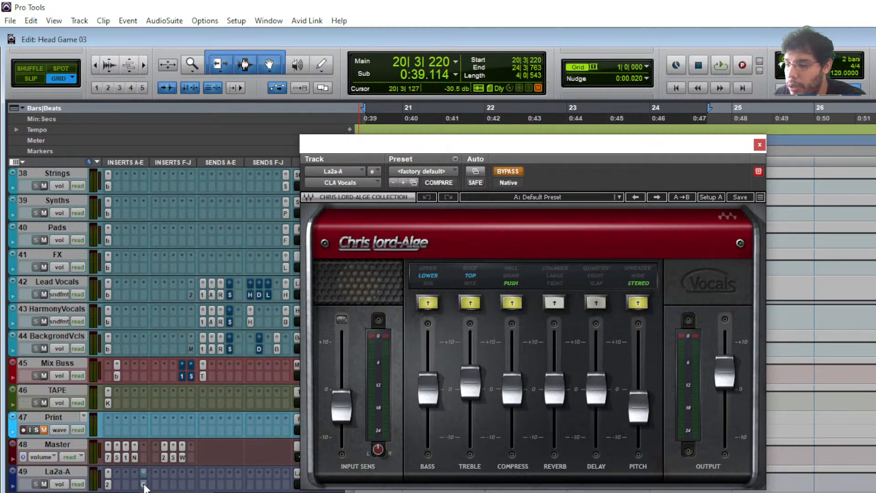
key(space)
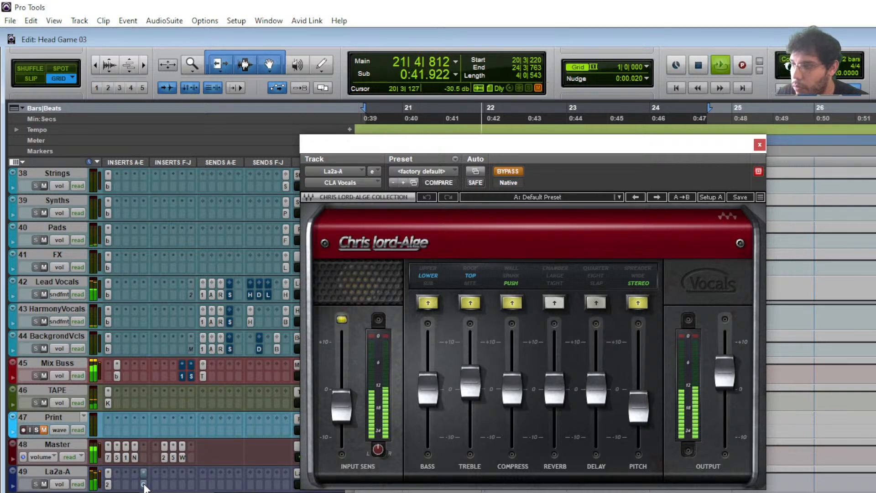
ctrl+click(145, 485)
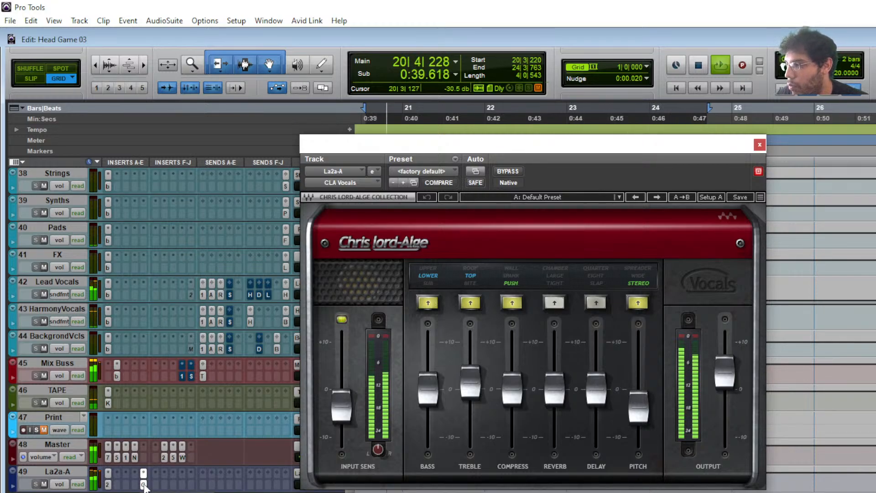
ctrl+click(144, 485)
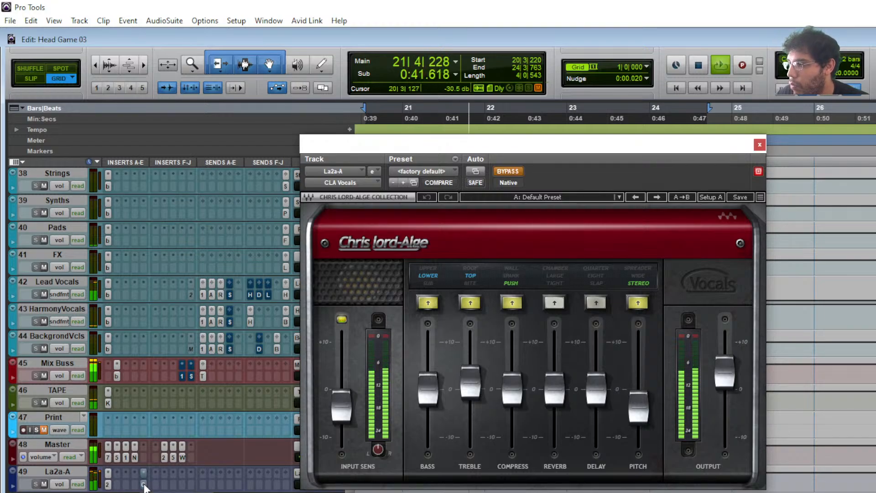
ctrl+click(141, 485)
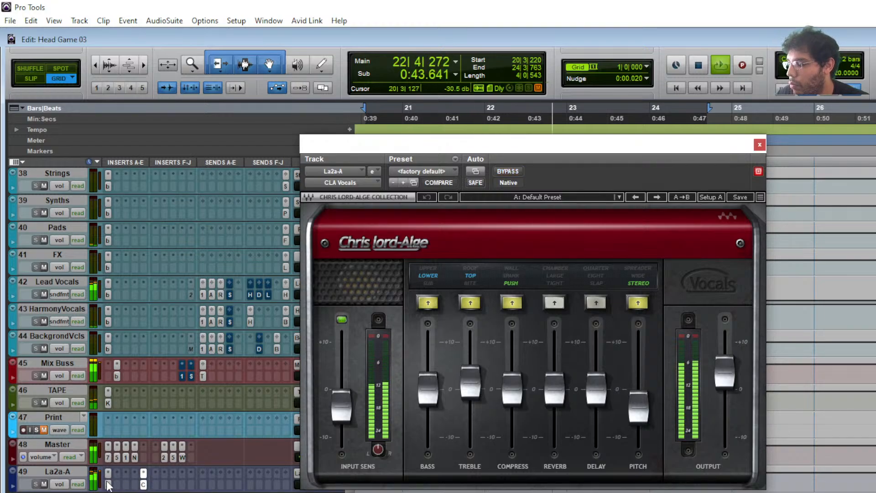
key(space)
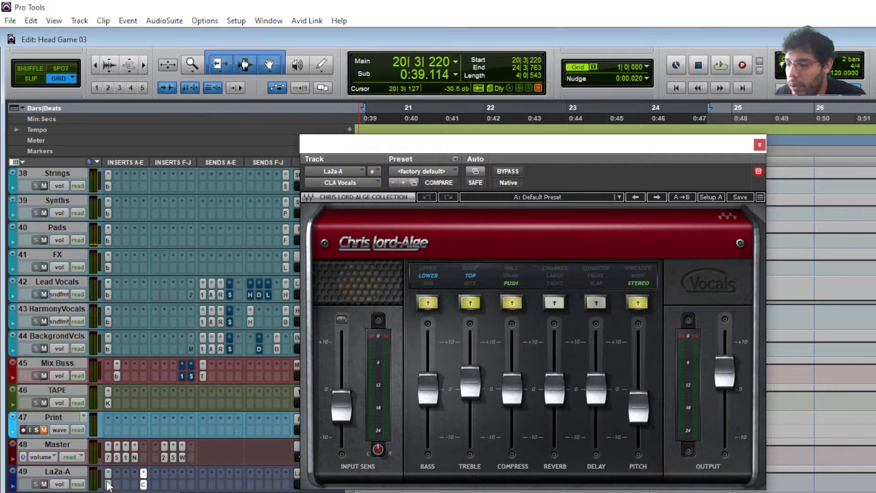
- Bypass CLA Vocals, A/B the CLA-2A compressor while playing, then close its window
ctrl+click(143, 485)
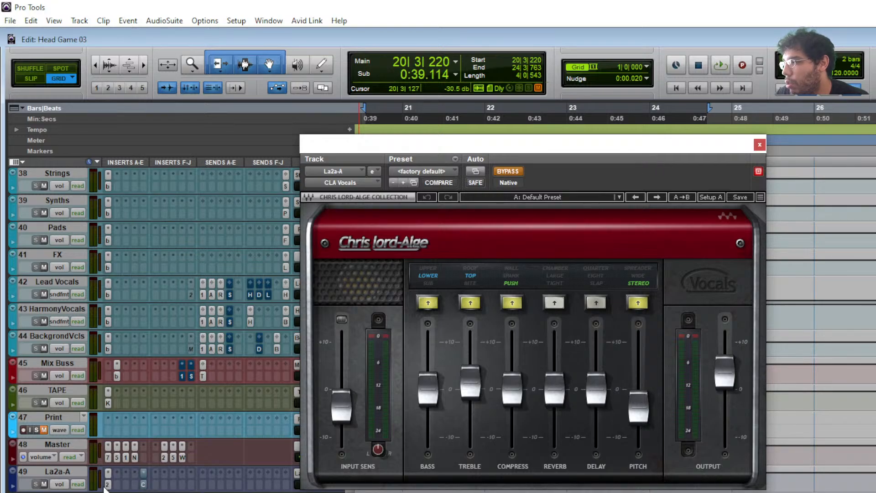
key(space)
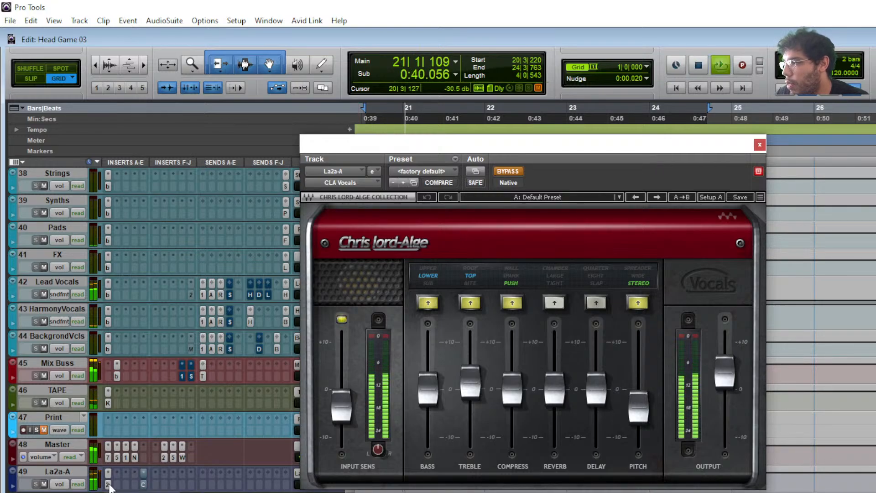
click(108, 485)
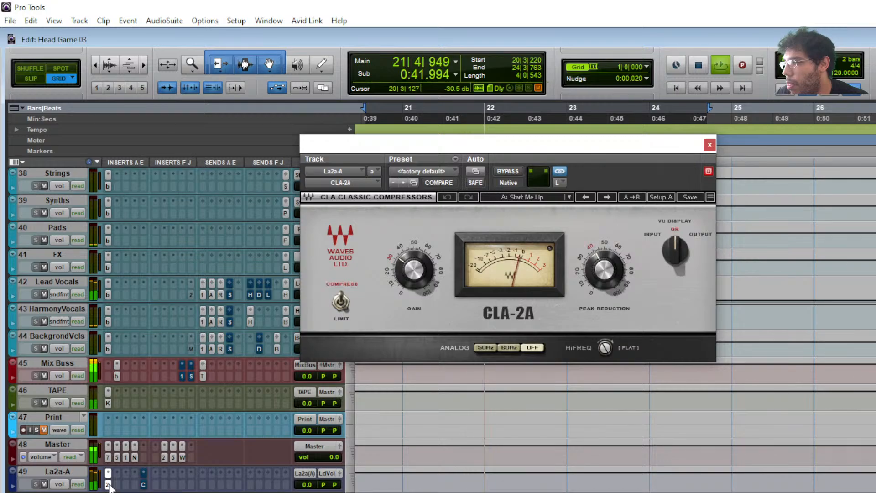
ctrl+click(108, 485)
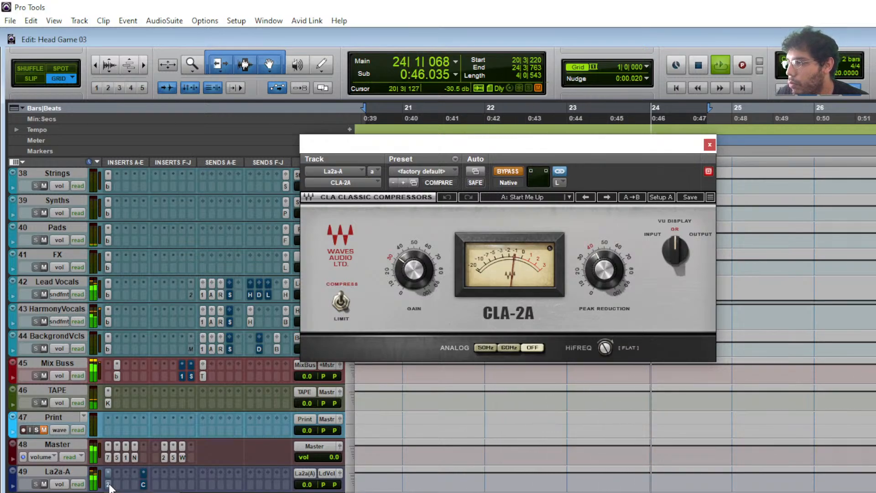
ctrl+click(108, 485)
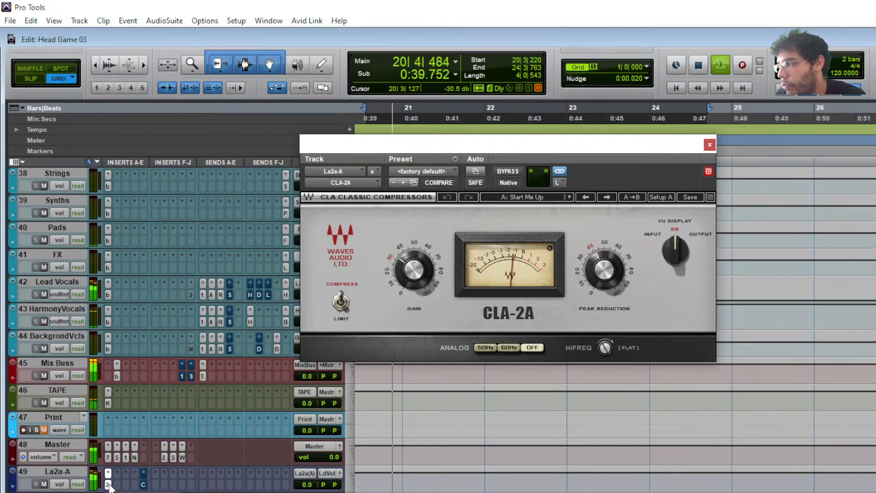
ctrl+click(108, 484)
ctrl+click(108, 484)
key(space)
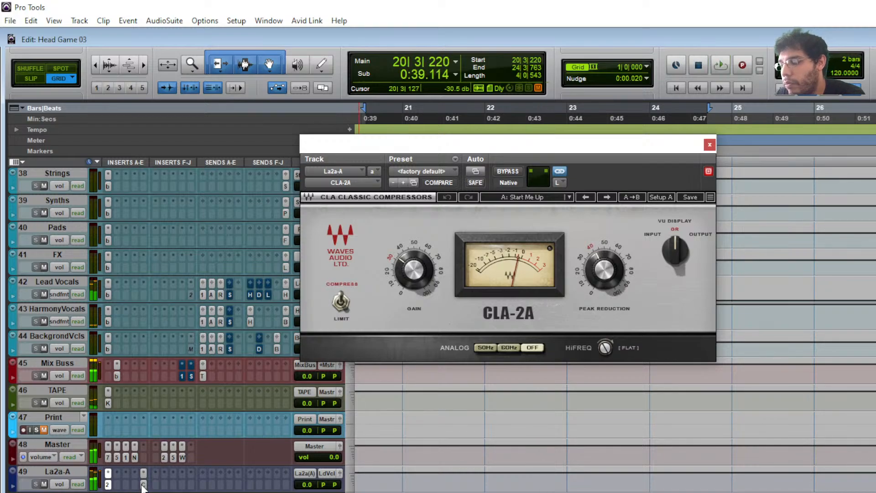
click(709, 145)
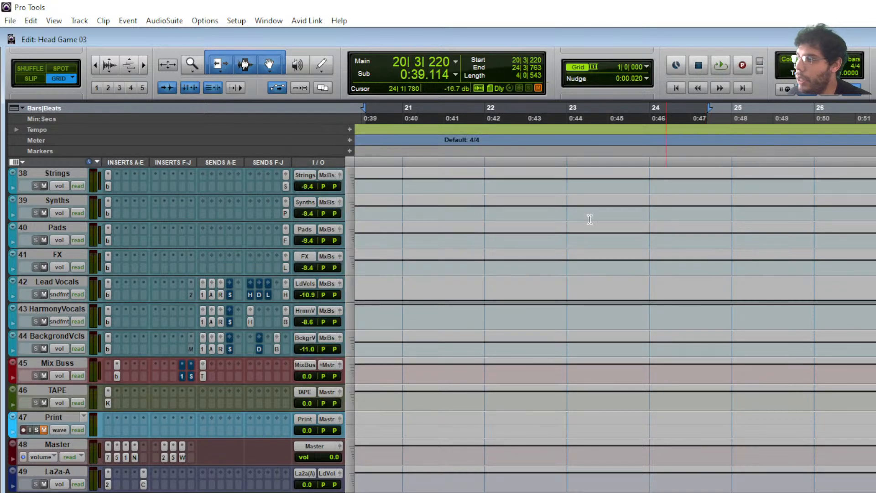
- Open the Lead Vocals bx_console SSL 4000 E strip and reposition its window
click(109, 294)
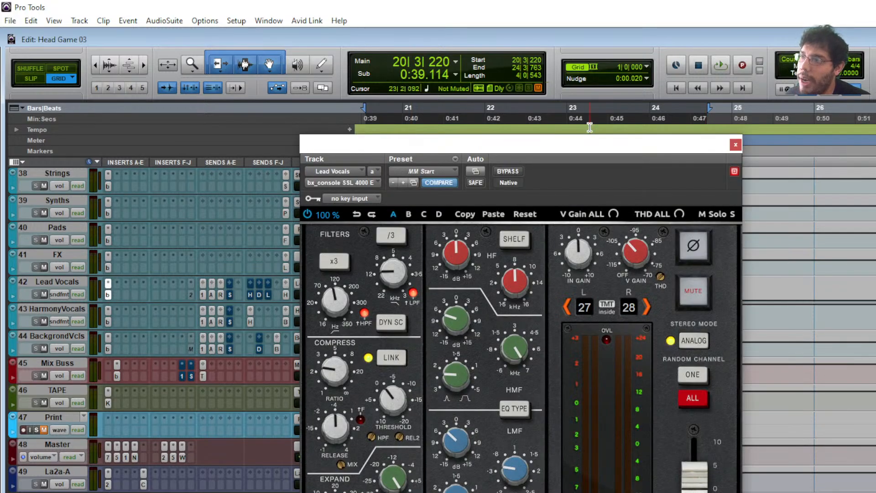
drag(588, 143, 518, 5)
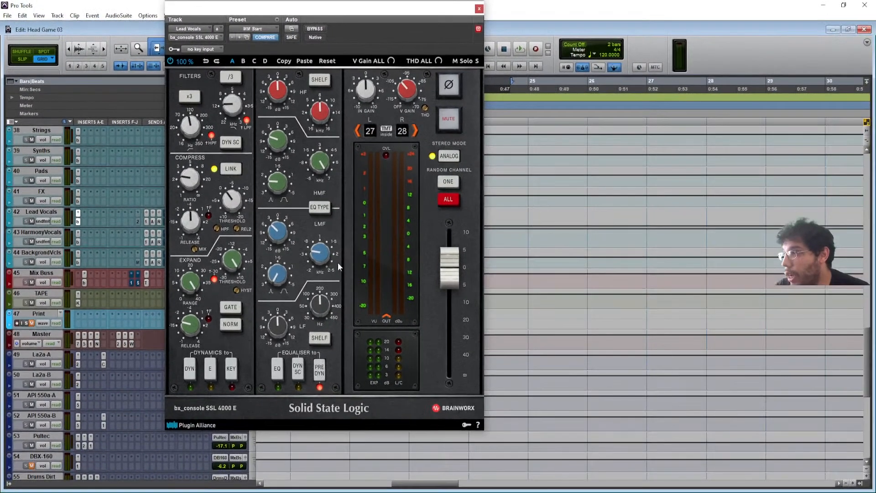
drag(300, 17, 324, 34)
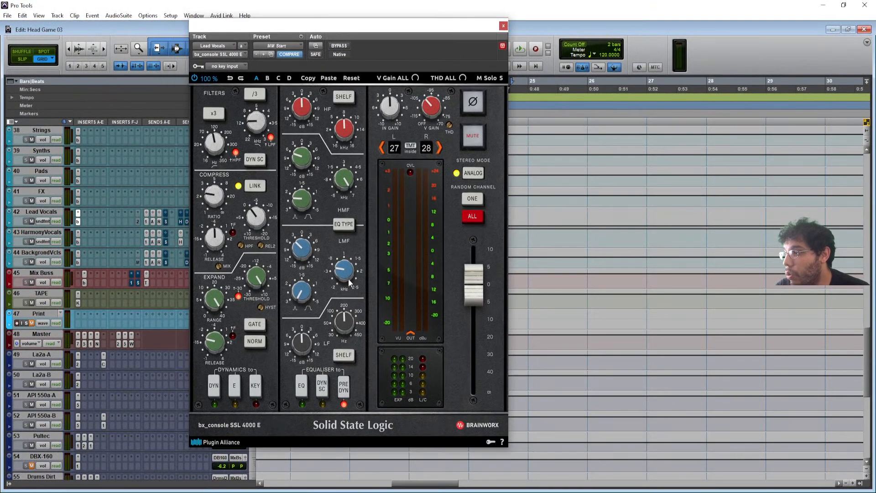
- Switch on the SSL dynamics and EQ, A/B against bypass while playing, then close it
click(221, 387)
click(302, 387)
key(space)
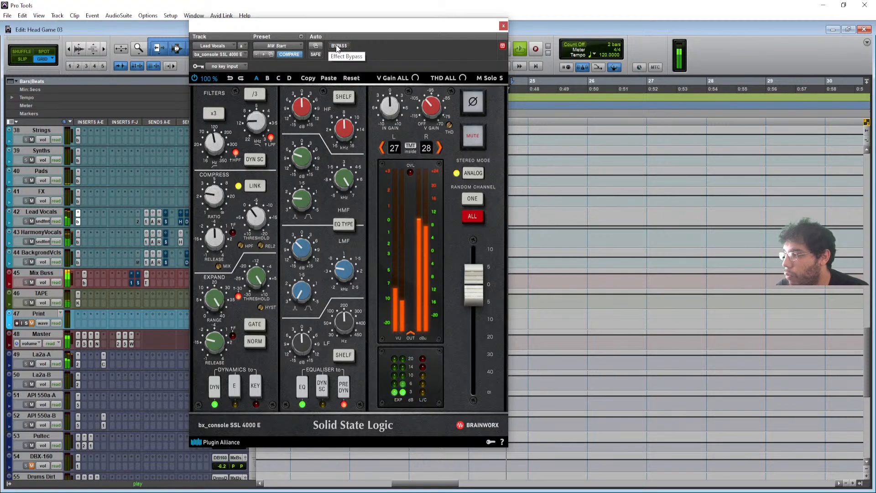
click(337, 46)
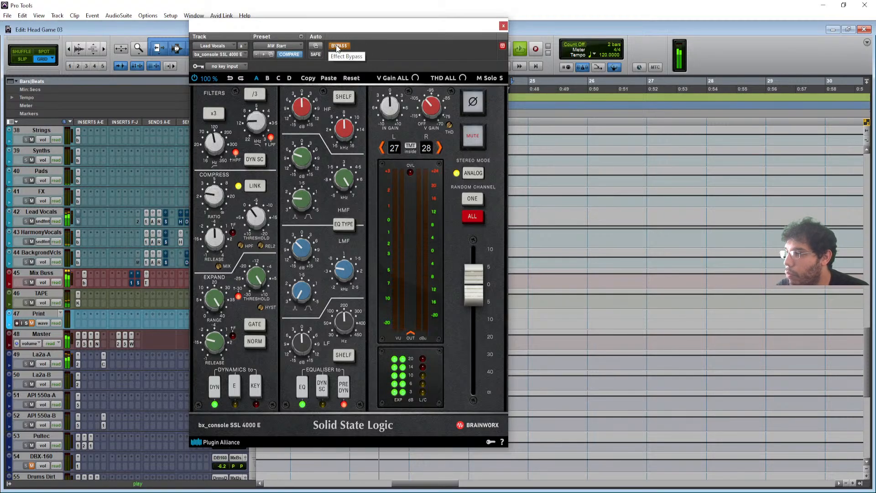
click(337, 47)
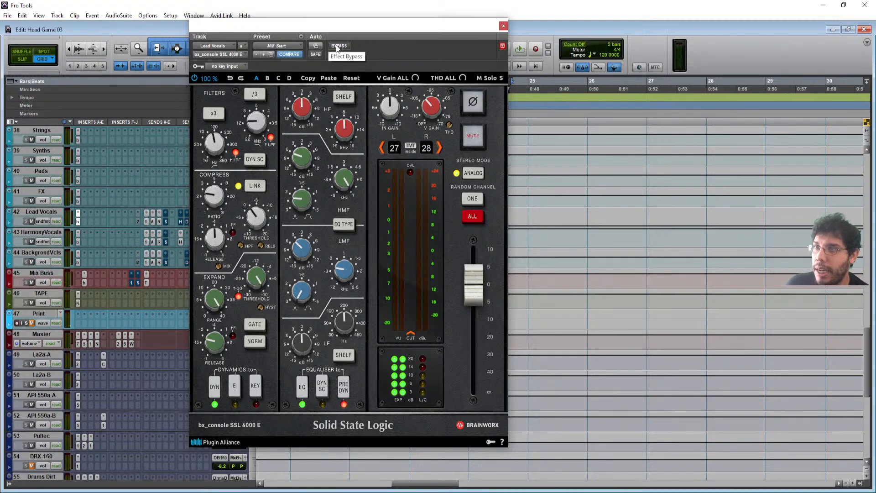
click(503, 26)
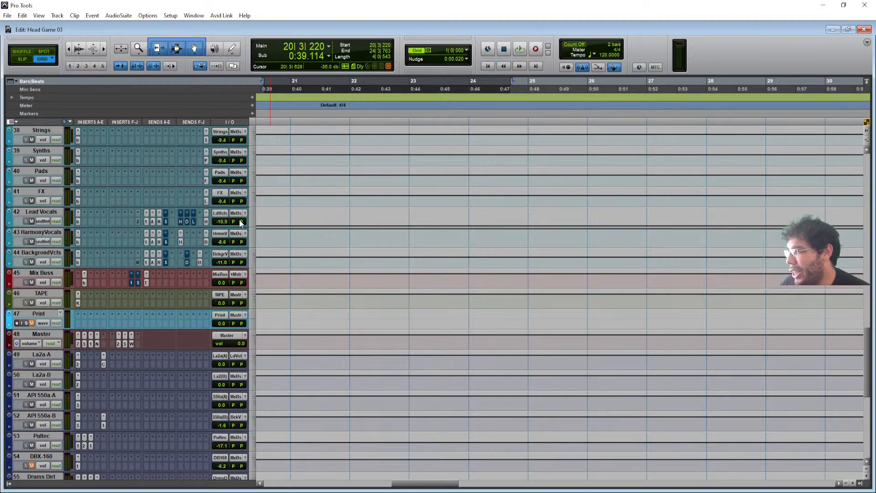
- Zoom out around MAIN VOX and select the three HI PITCH VOX clips
scroll(138, 249, up, 15)
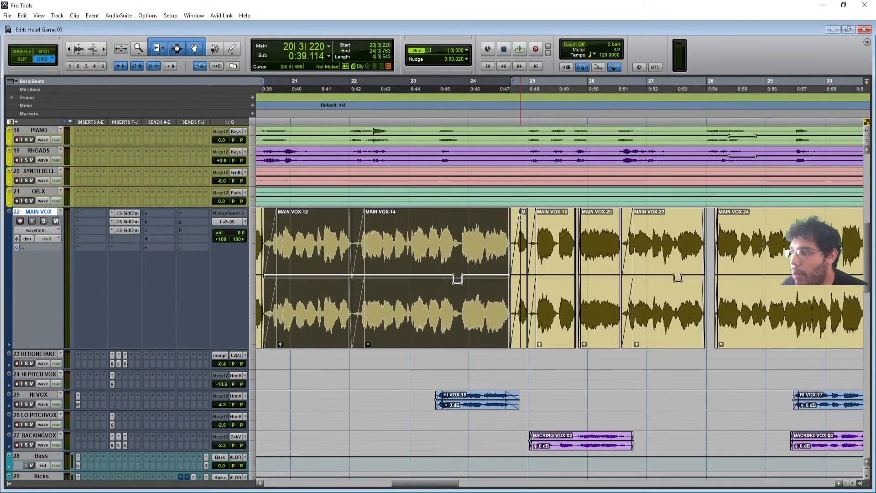
key(r)
key(r)
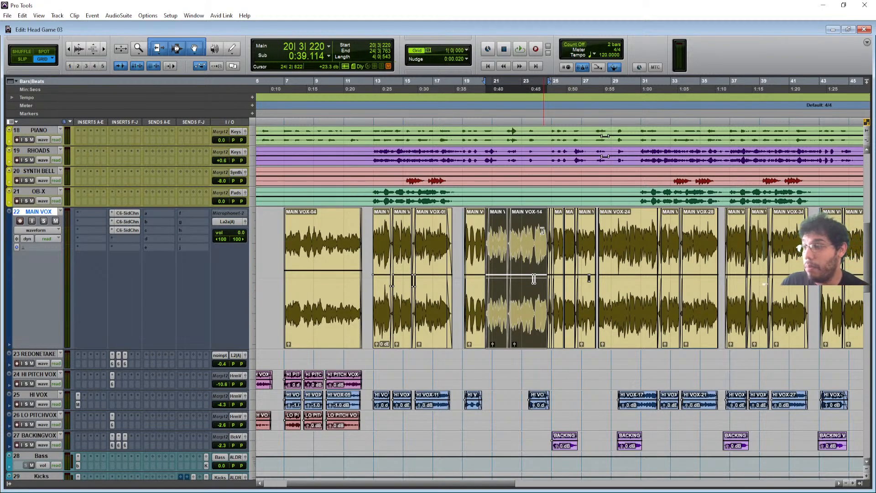
scroll(643, 357, down, 1)
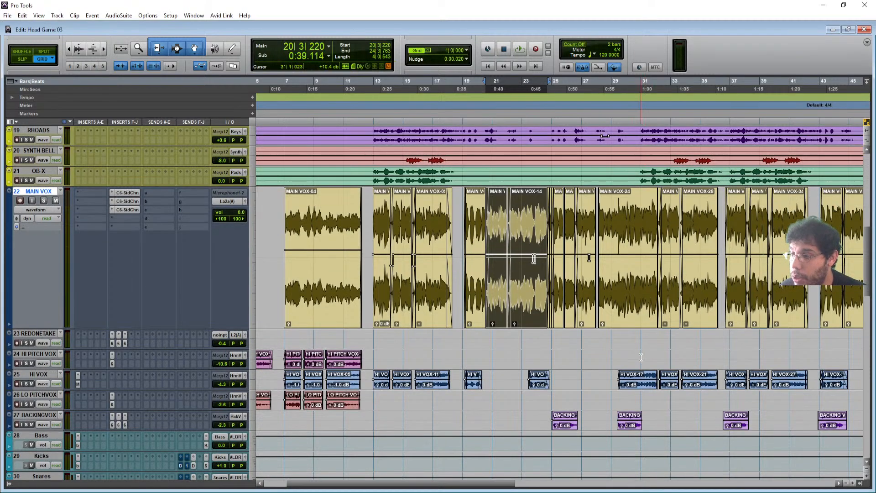
scroll(641, 357, left, 2)
click(400, 366)
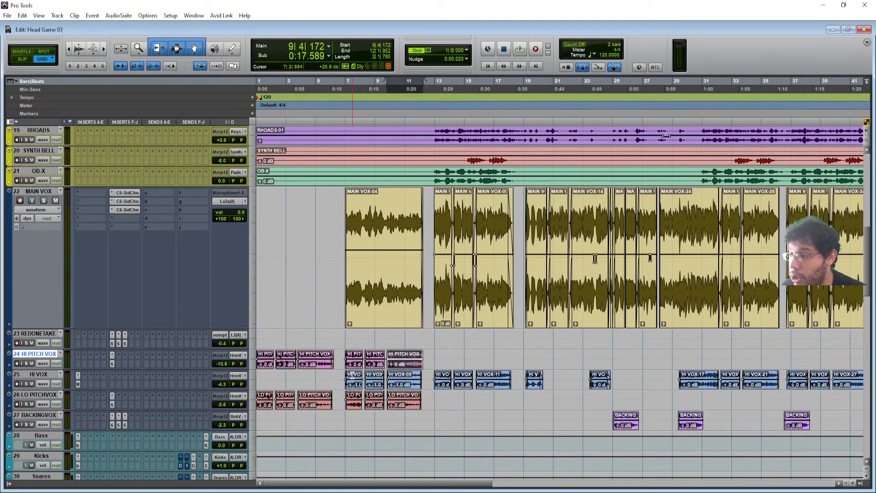
shift+click(355, 367)
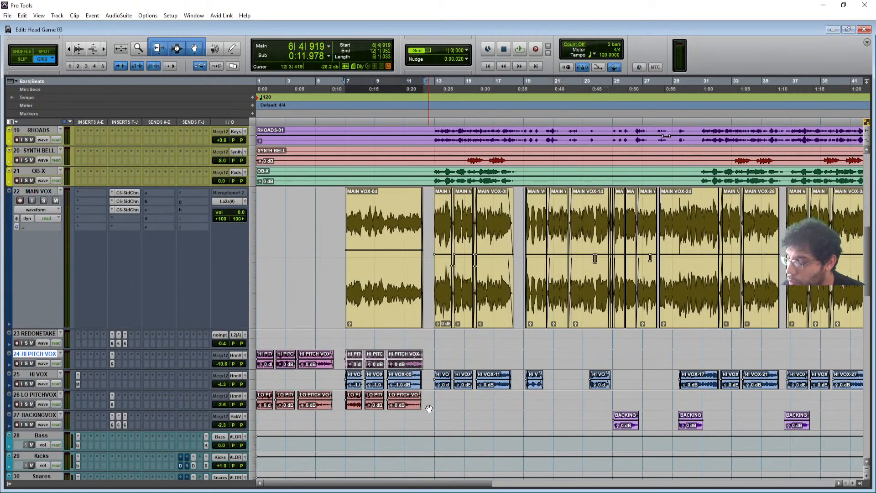
- Scroll down and open the C6 SideChain plugin on a vocal track
scroll(429, 408, down, 1)
scroll(419, 406, down, 2)
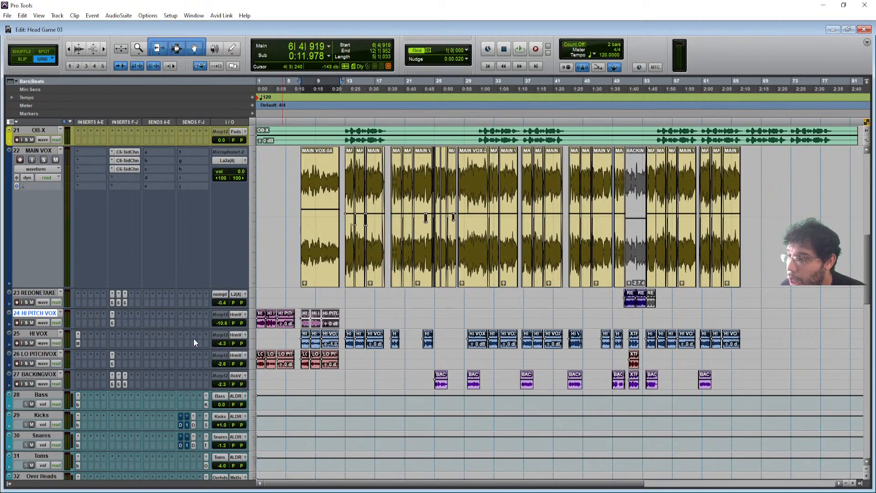
click(112, 326)
click(113, 300)
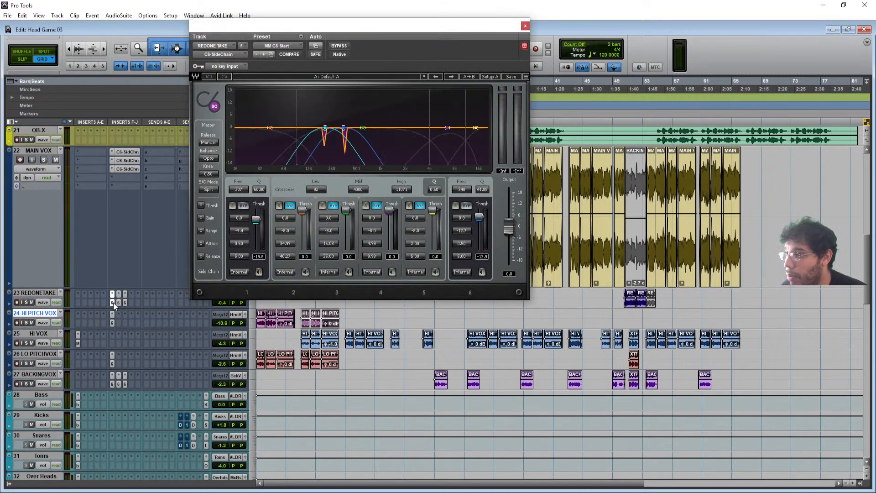
click(118, 301)
click(111, 324)
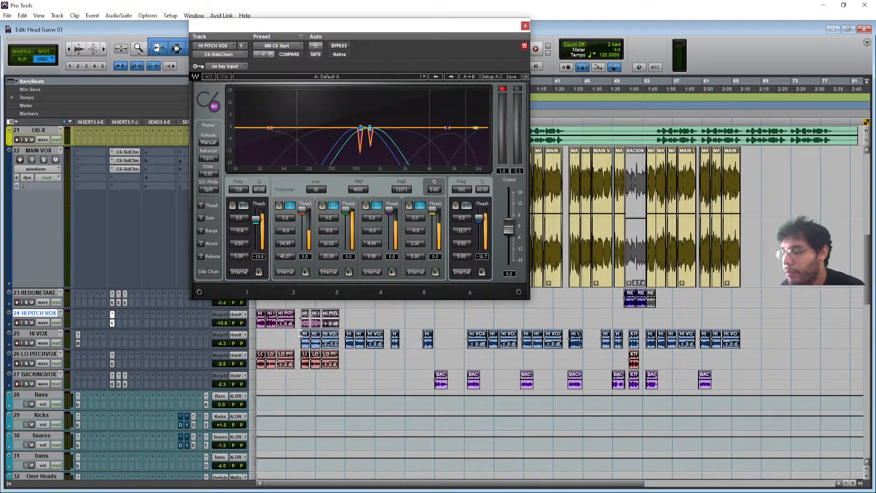
key(space)
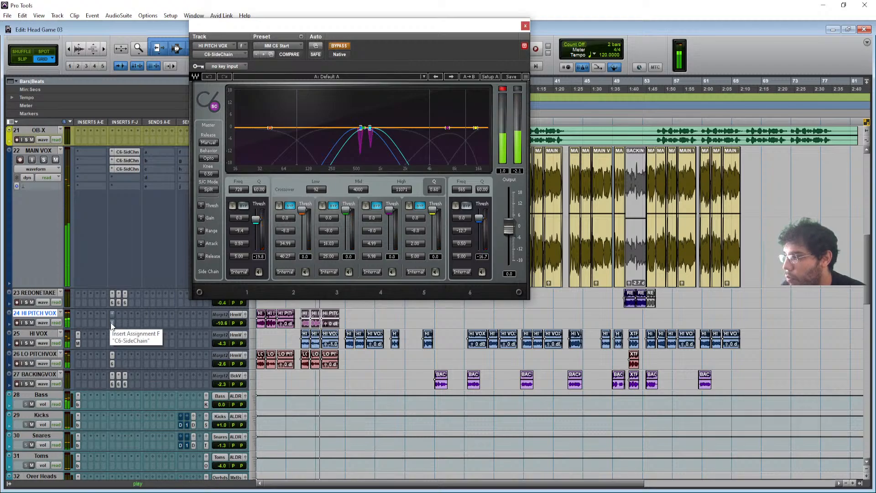
key(space)
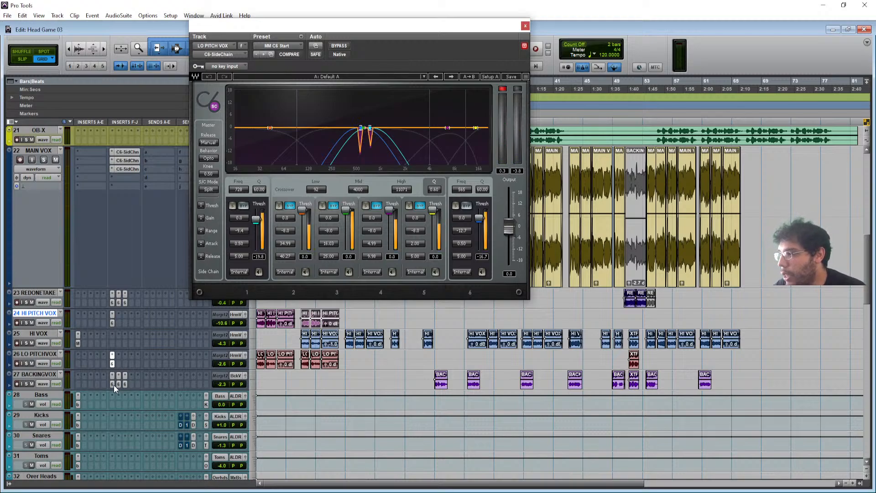
click(112, 383)
click(120, 383)
click(124, 383)
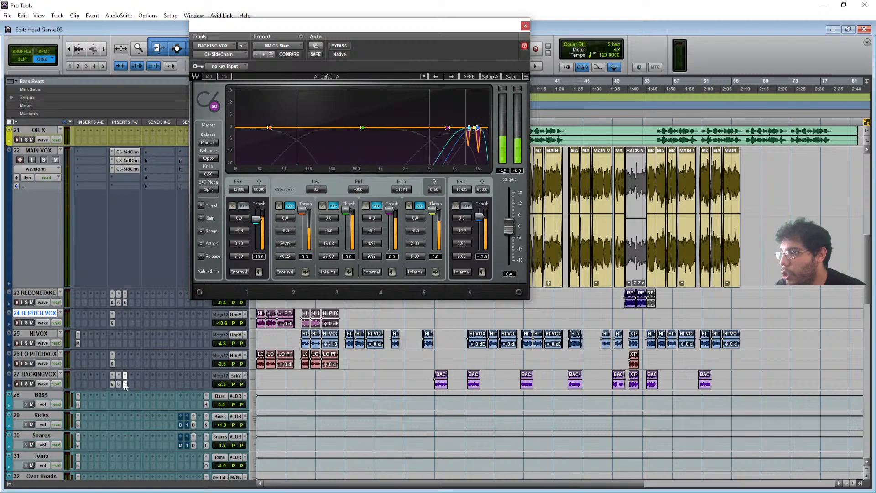
click(125, 379)
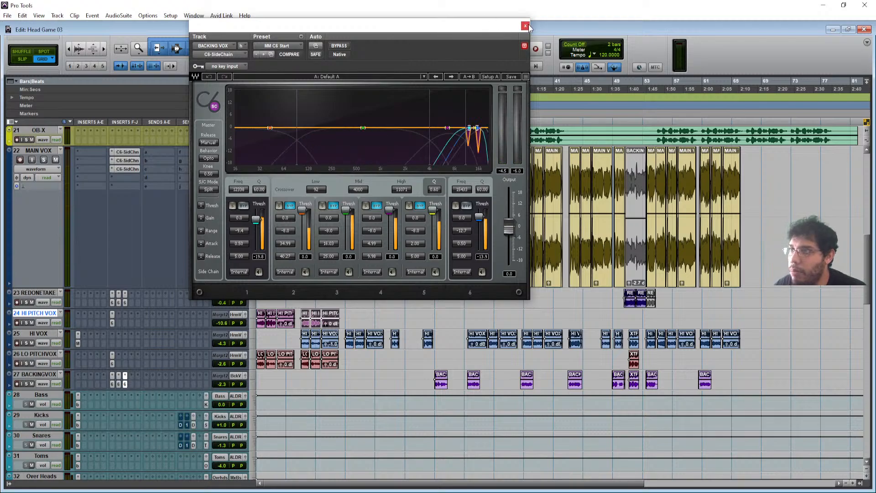
click(525, 27)
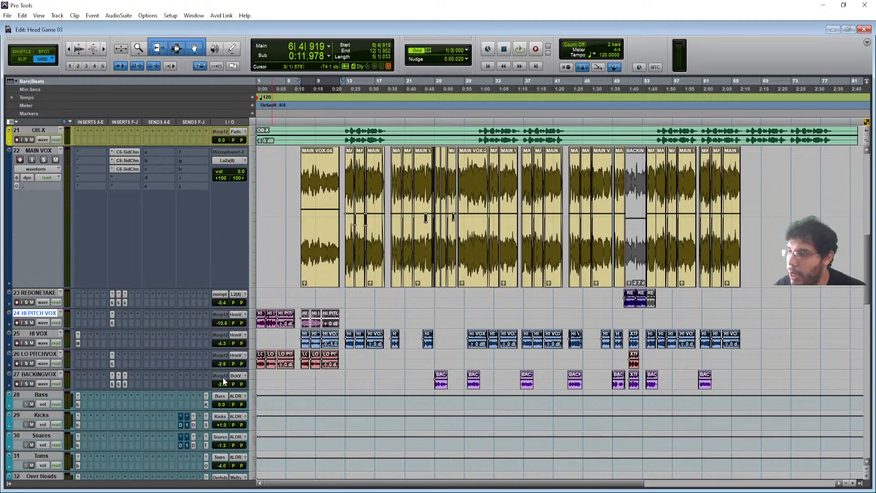
- Inspect the SSL 4000 E strips on Harmony Vocals and BackgroundVocals, then close the window
scroll(168, 388, down, 8)
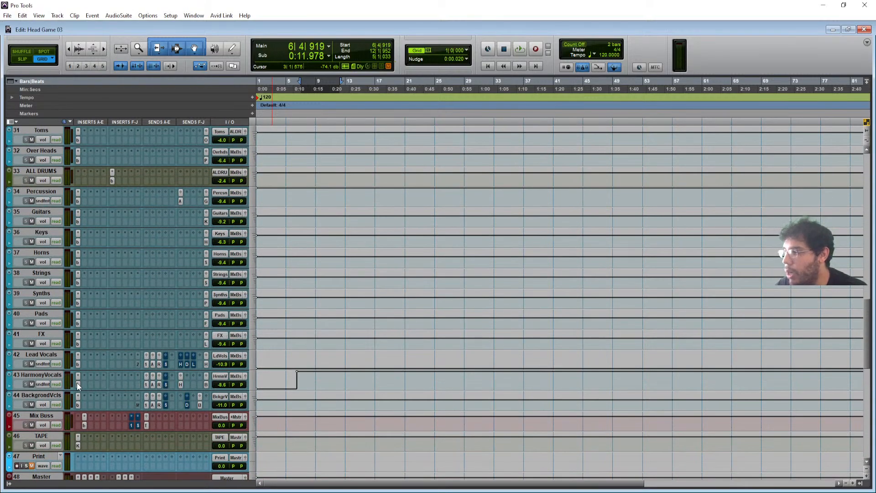
click(77, 384)
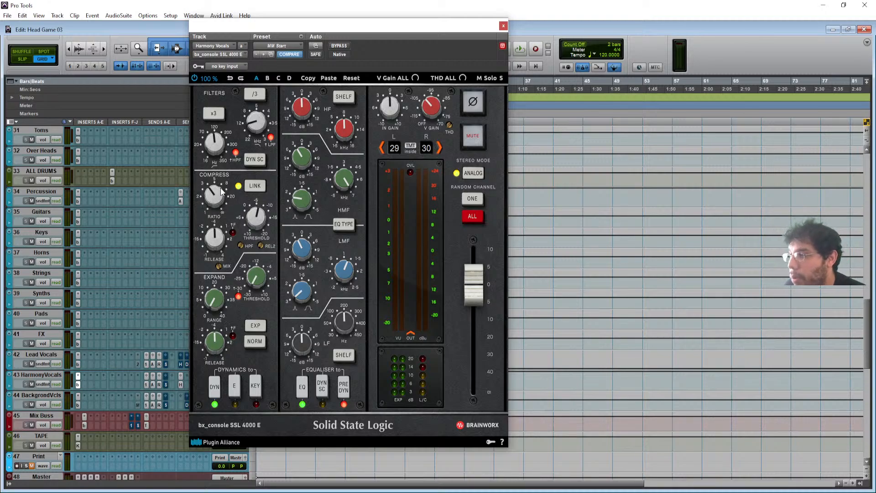
mouse_move(221, 188)
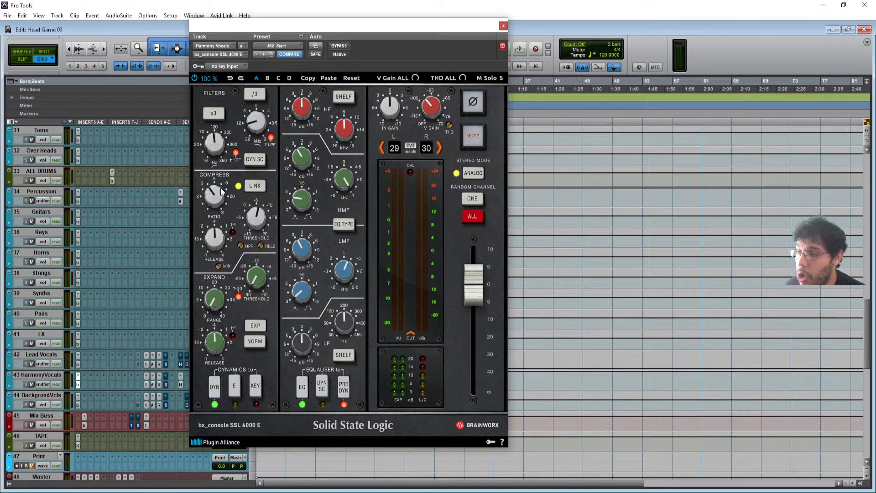
click(79, 405)
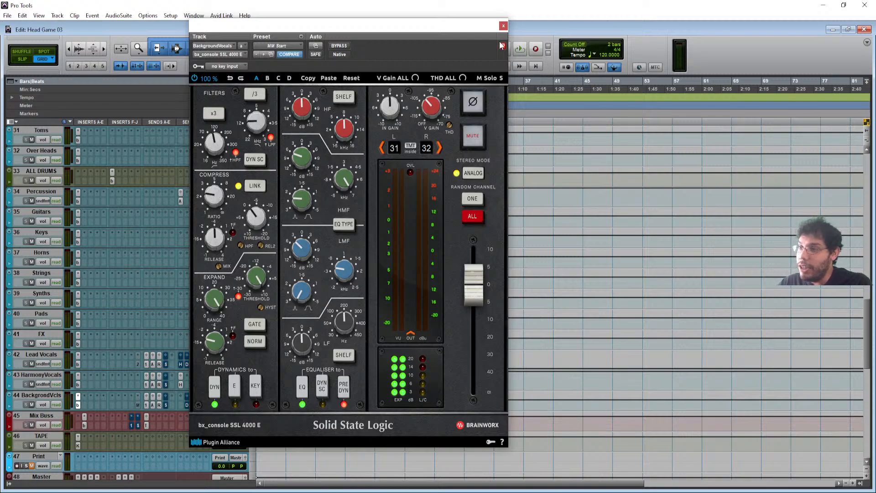
click(503, 26)
- Select the whole BACKINGVOX clip around bars 24–27, including its fades
scroll(415, 414, up, 10)
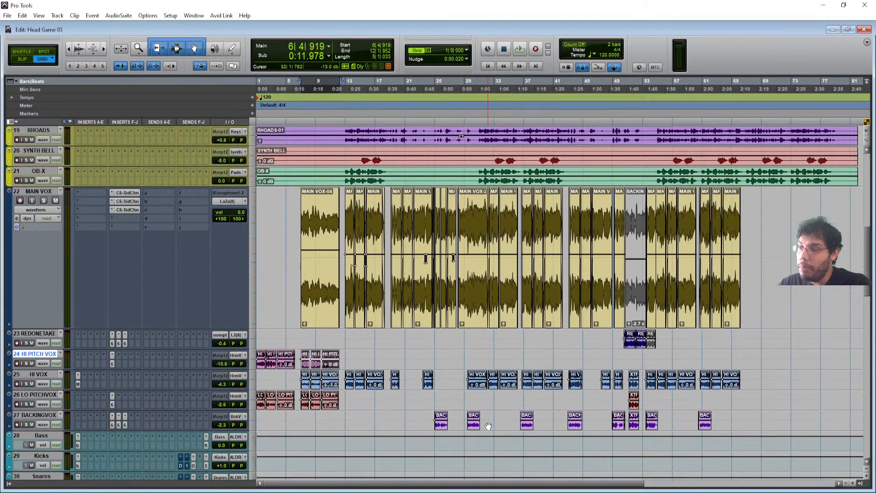
drag(428, 416, 450, 427)
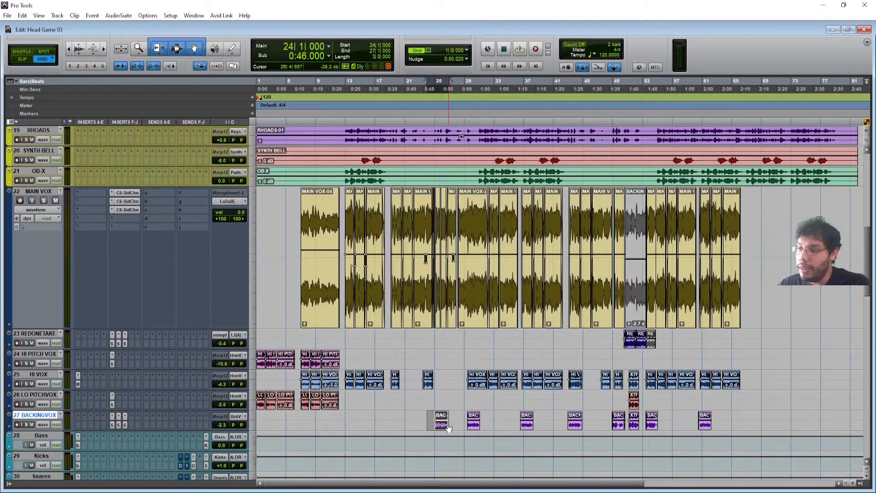
click(442, 427)
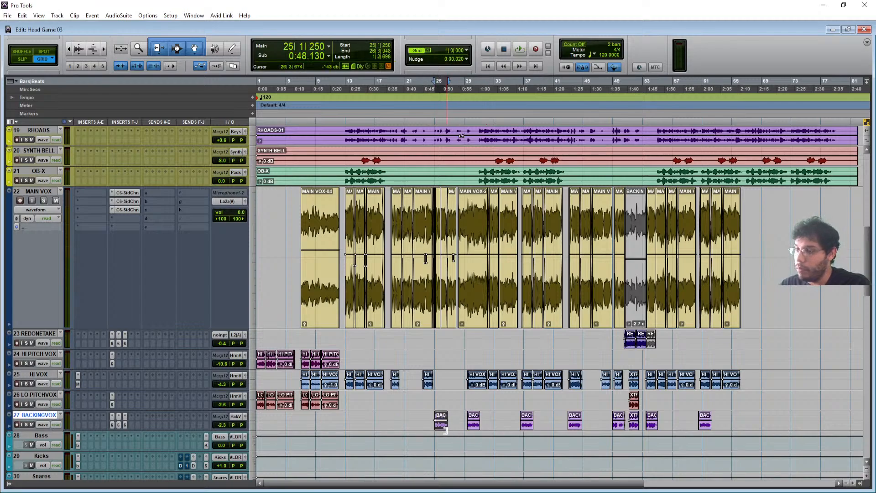
double_click(443, 429)
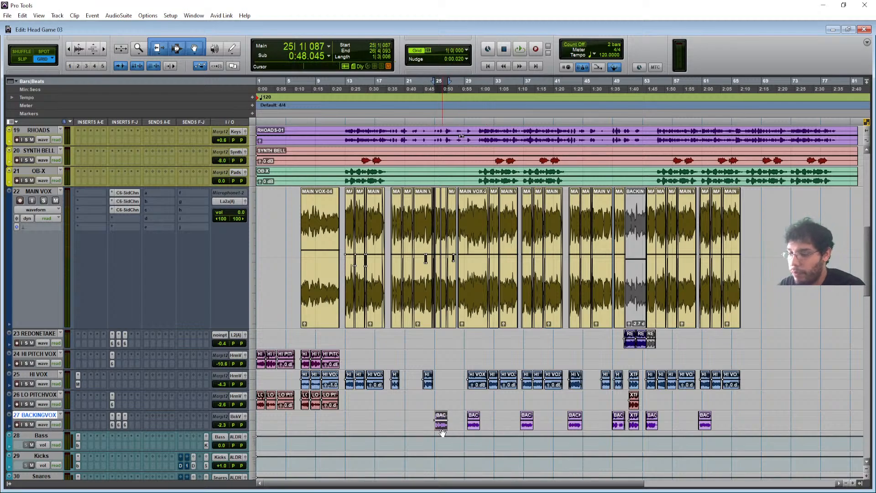
- Start playback and open the SSL 4000 E strip on track 44 BackgrondVcls
key(space)
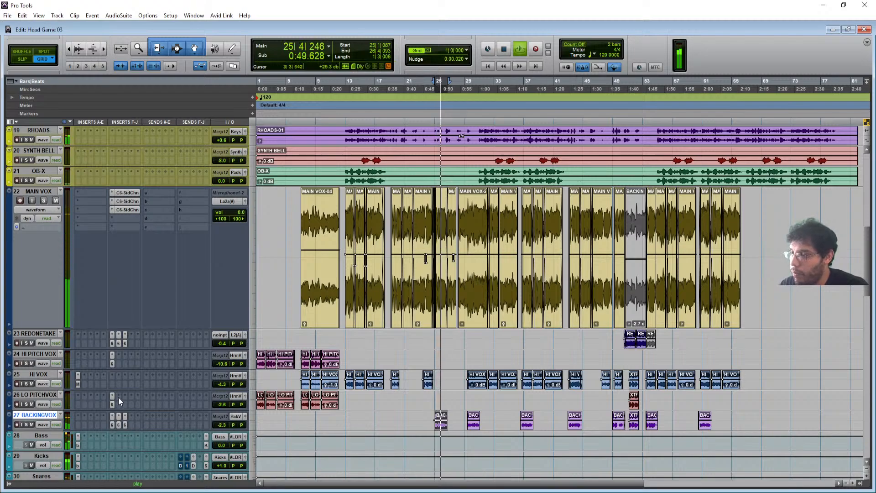
scroll(119, 397, down, 10)
click(77, 426)
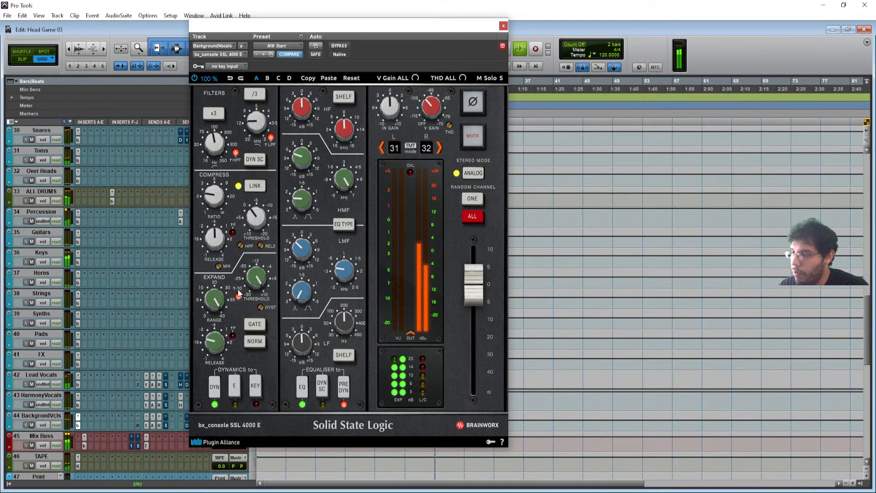
drag(216, 200, 216, 191)
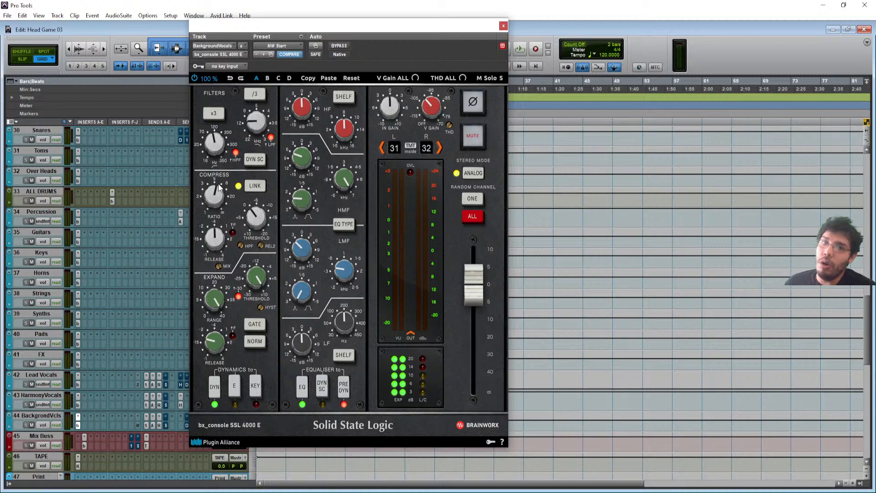
drag(214, 194, 213, 198)
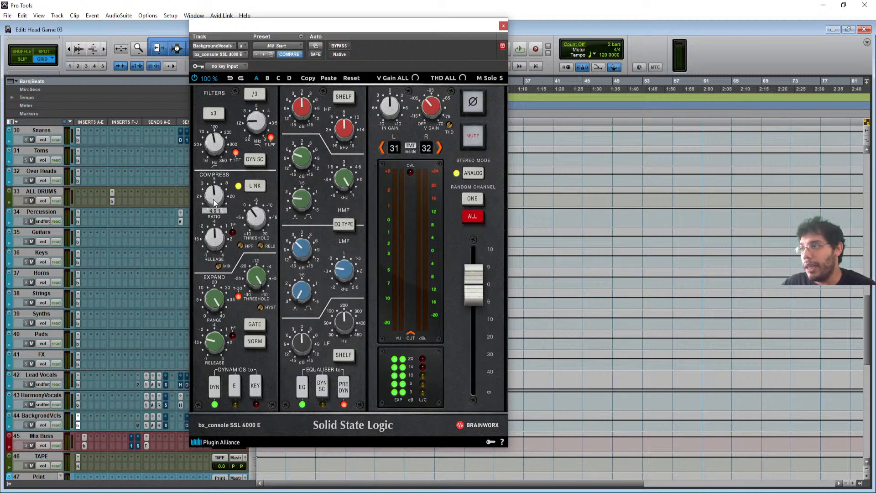
click(232, 77)
click(232, 77)
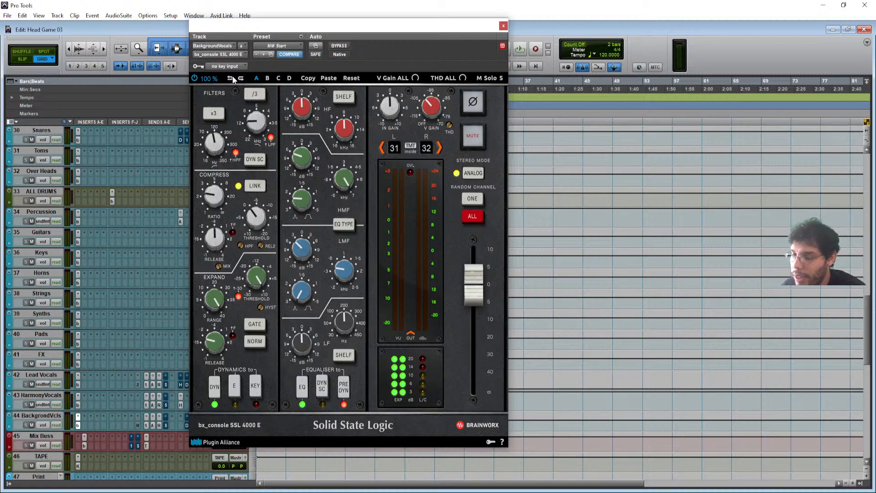
key(space)
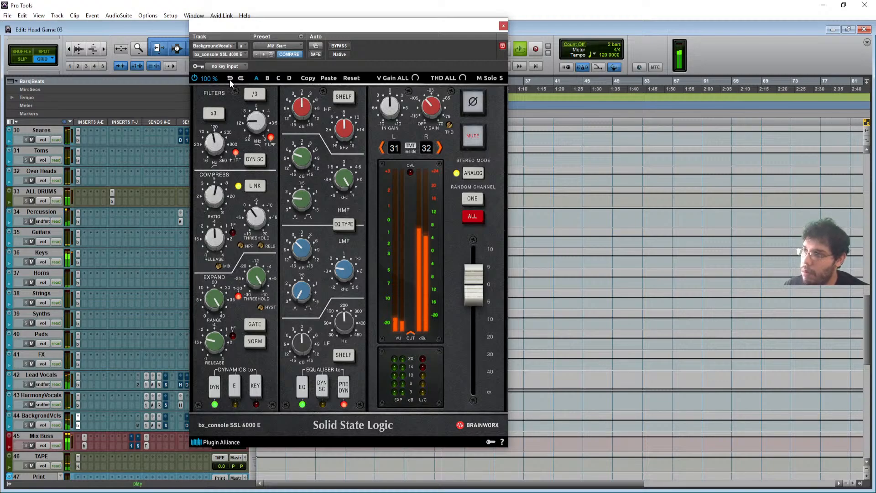
click(229, 79)
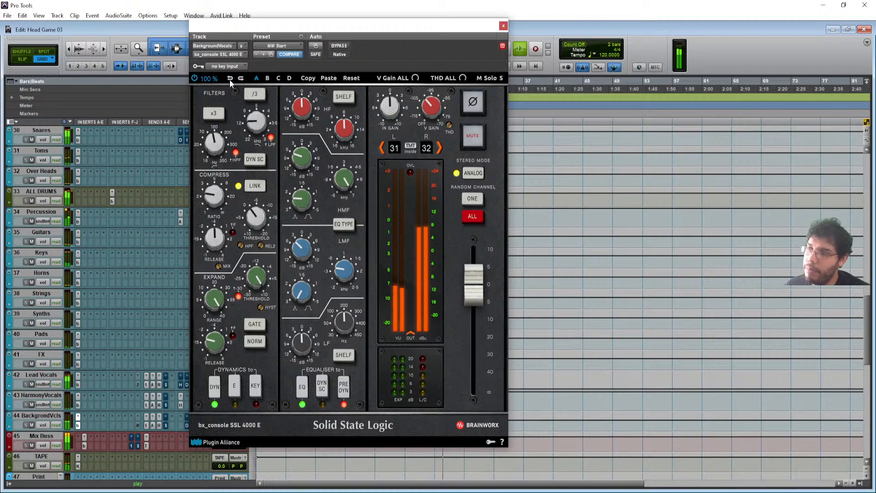
key(space)
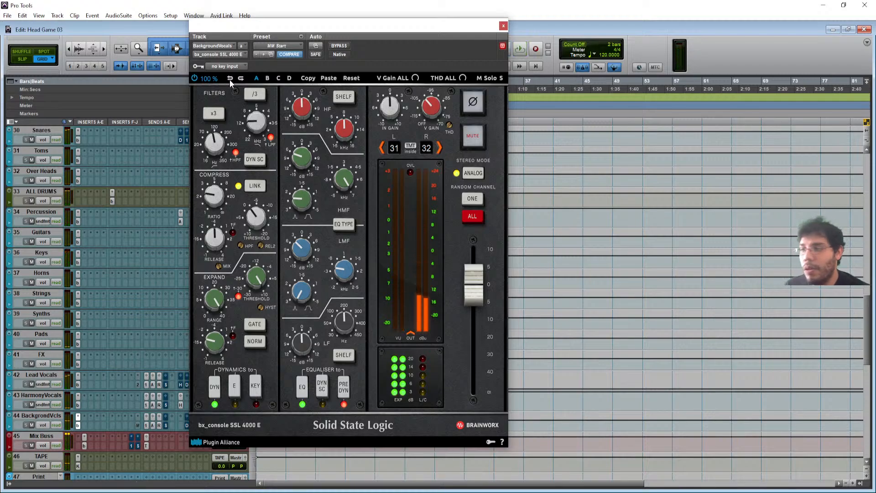
mouse_move(211, 199)
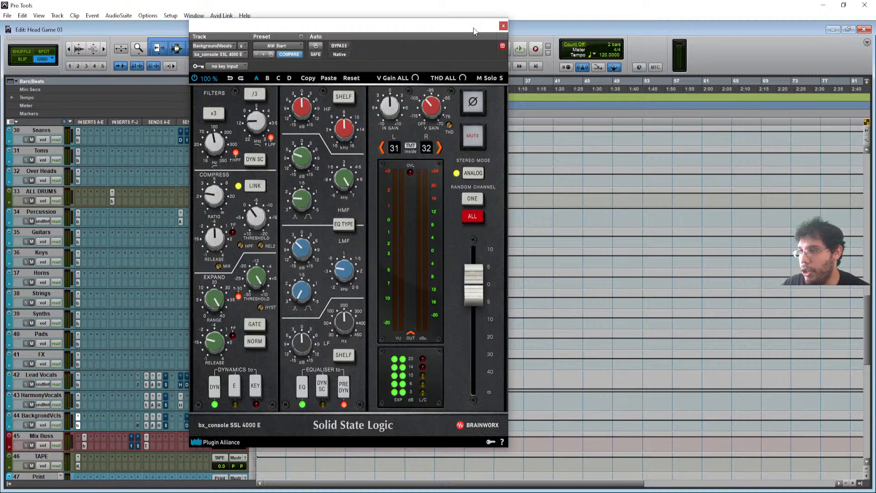
click(503, 26)
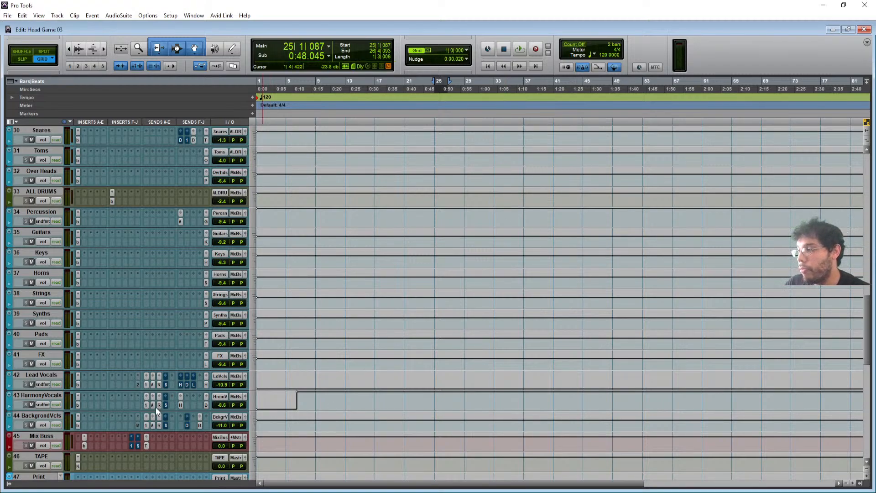
- Show the HarmonyVocals send to HDelay at +12.0 and HDel's H-Delay plugin
click(180, 404)
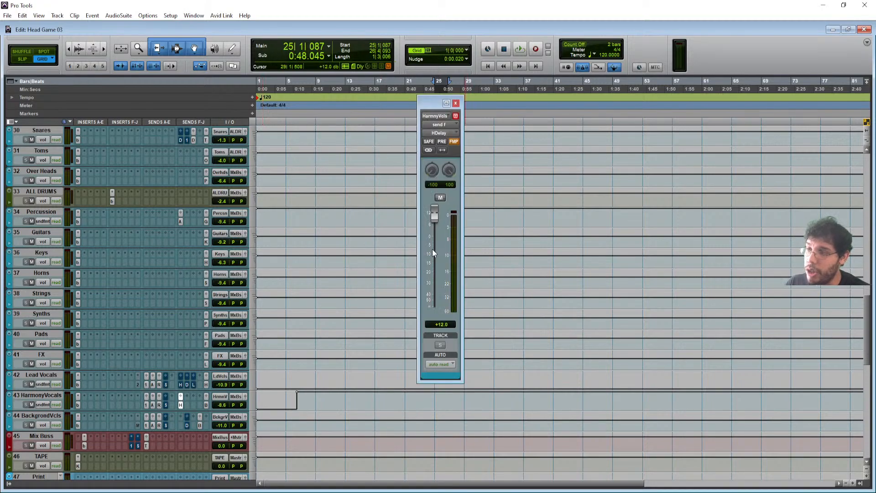
scroll(50, 361, down, 6)
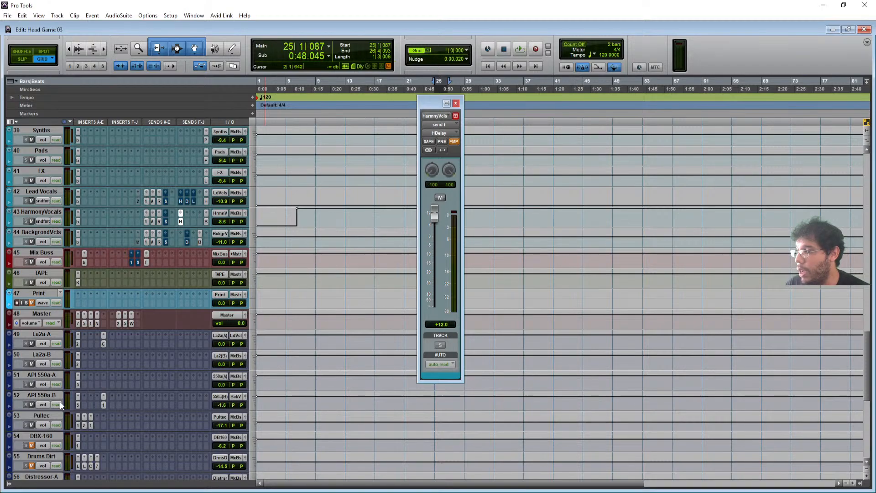
scroll(92, 394, down, 3)
scroll(65, 439, down, 2)
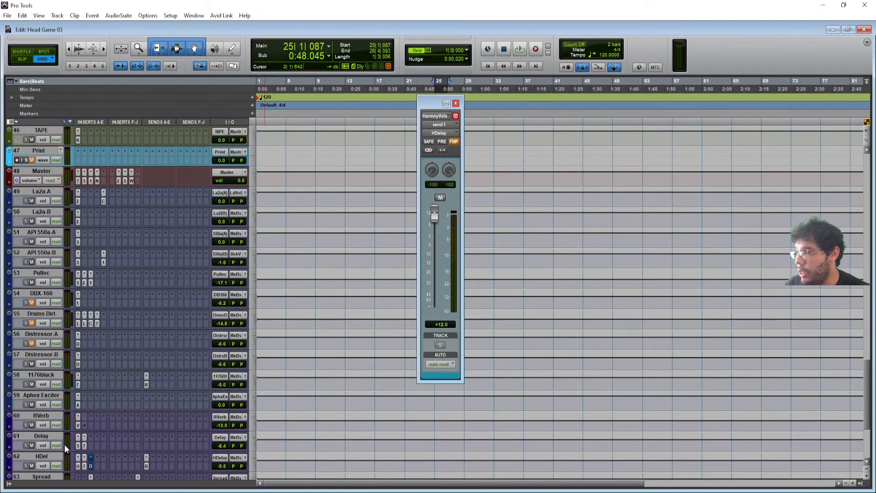
click(77, 465)
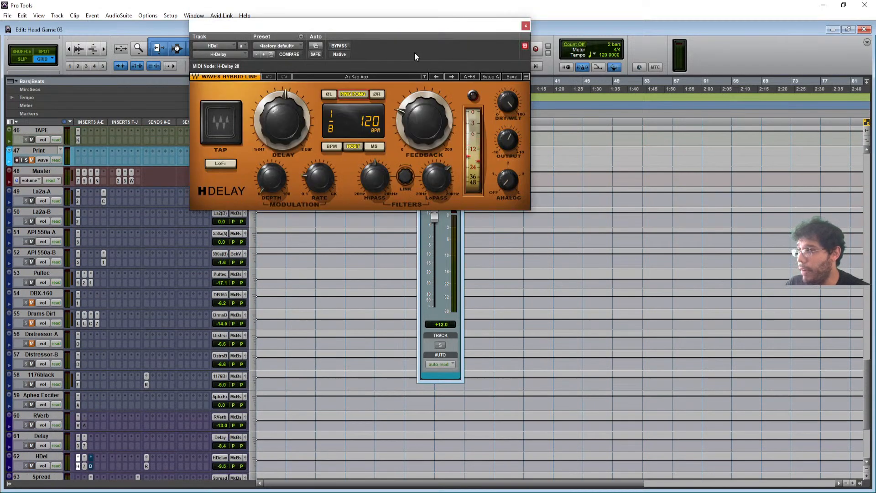
- Check the HDel aux's EQ3 7-Band plug-in, close it, and scroll back up
scroll(150, 401, down, 1)
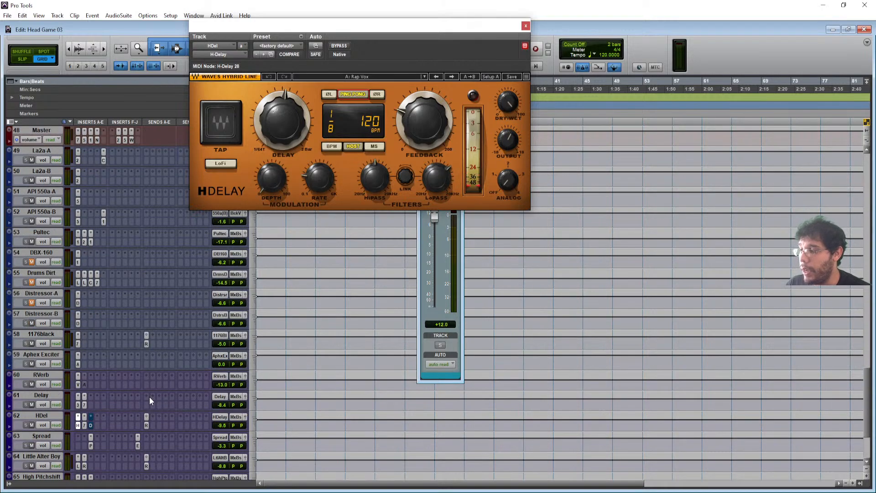
click(84, 425)
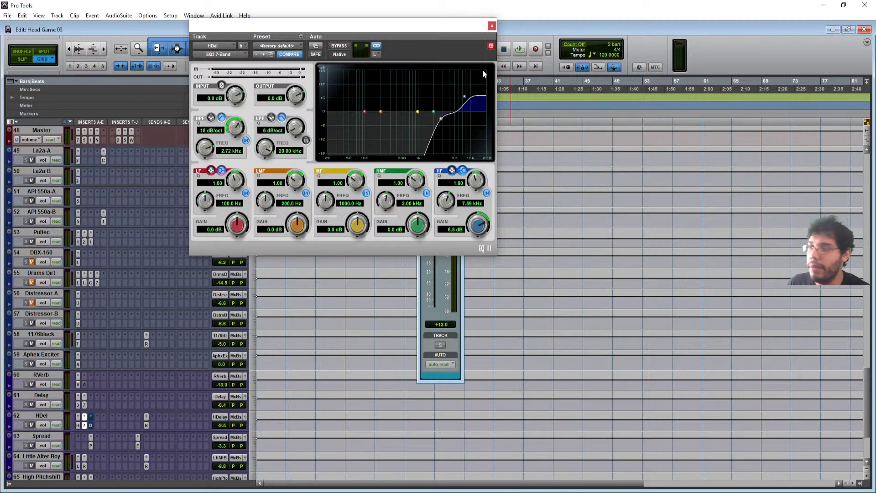
click(491, 26)
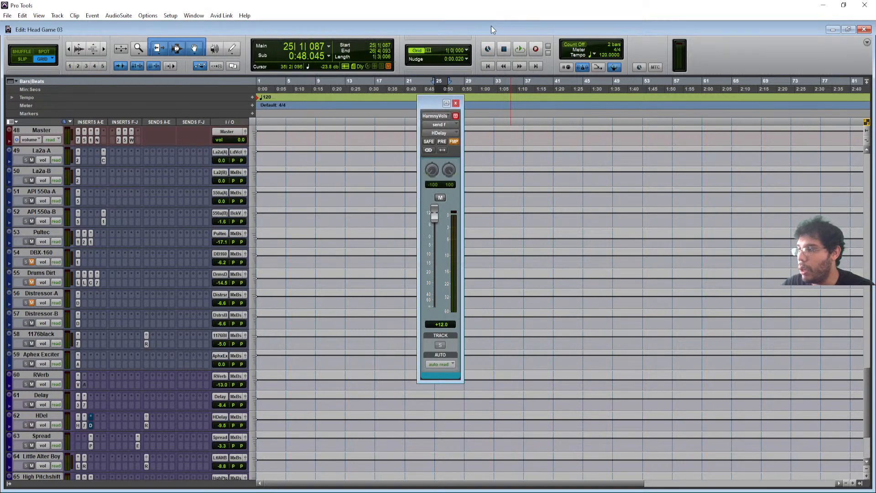
scroll(163, 268, up, 5)
scroll(163, 268, up, 6)
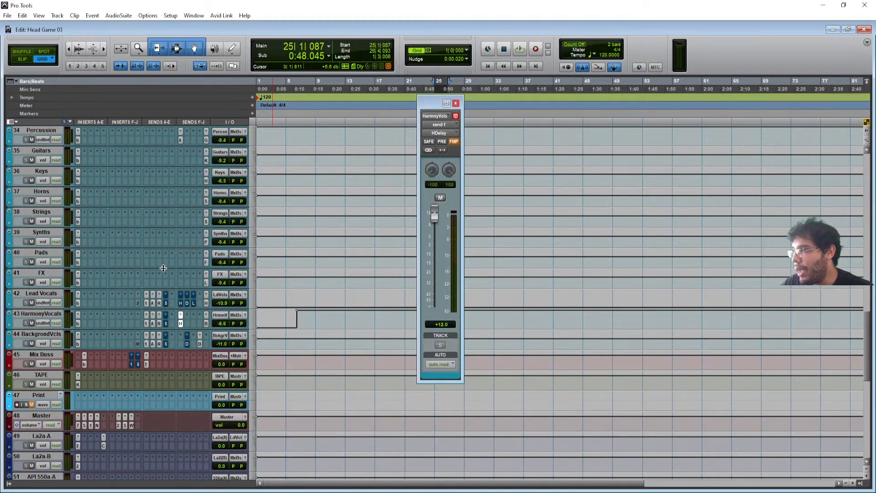
scroll(90, 292, down, 3)
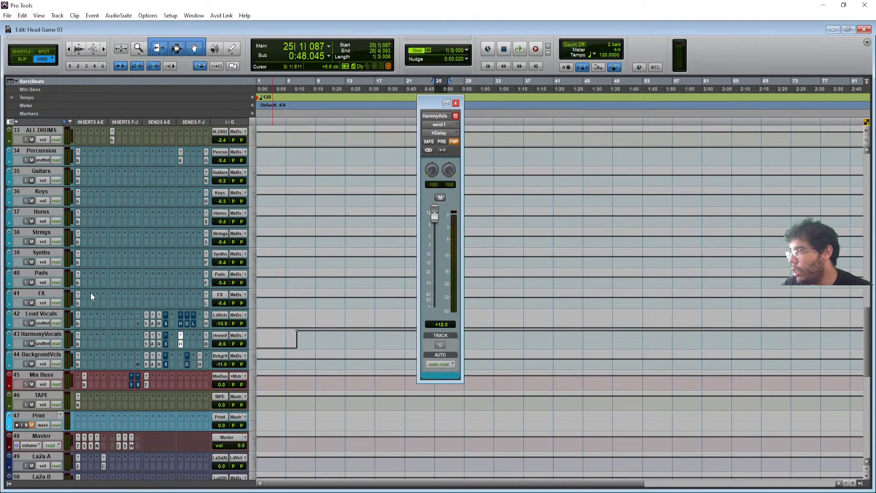
scroll(171, 343, down, 1)
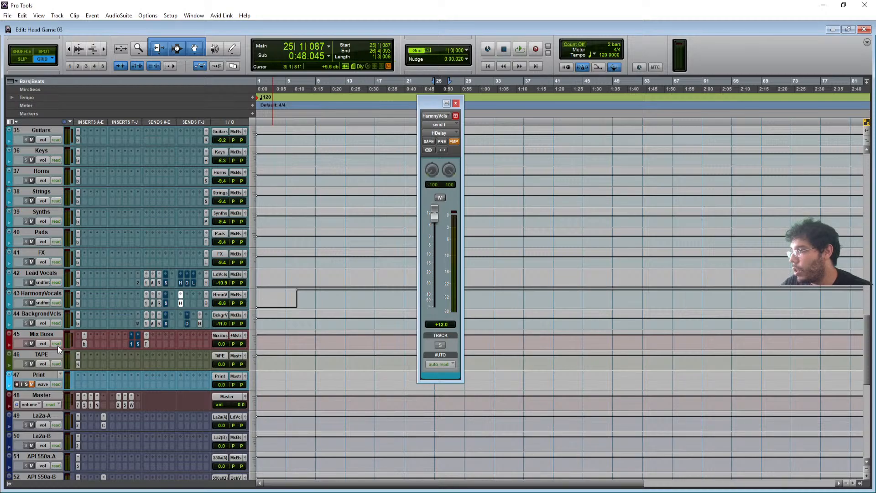
scroll(108, 341, up, 10)
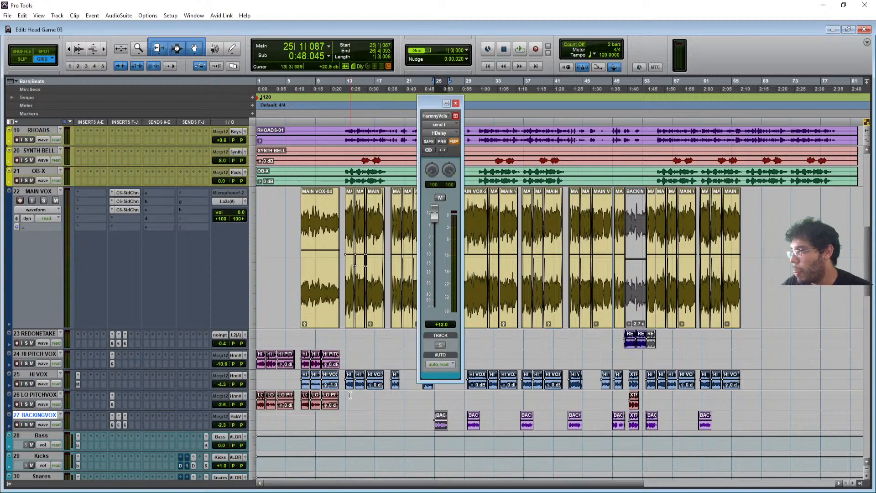
- Open Melodyne on HI VOX, move it aside, and zoom the timeline in around bar 37
click(77, 383)
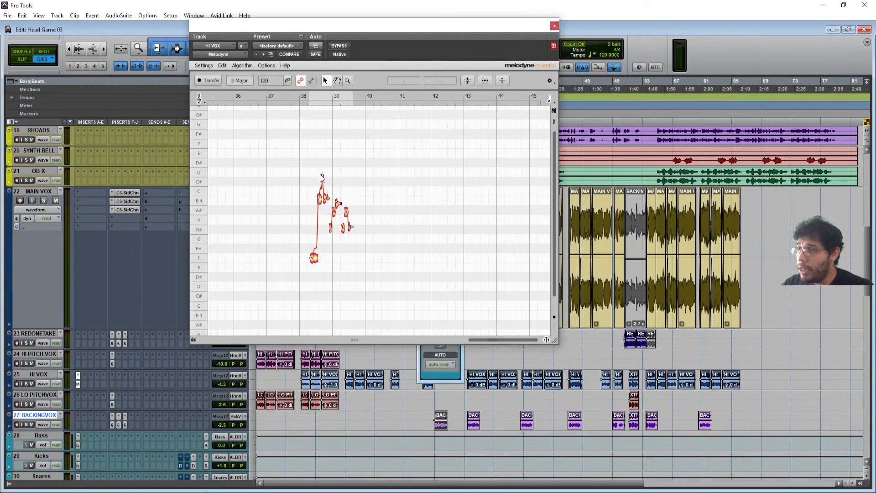
drag(520, 31, 397, 57)
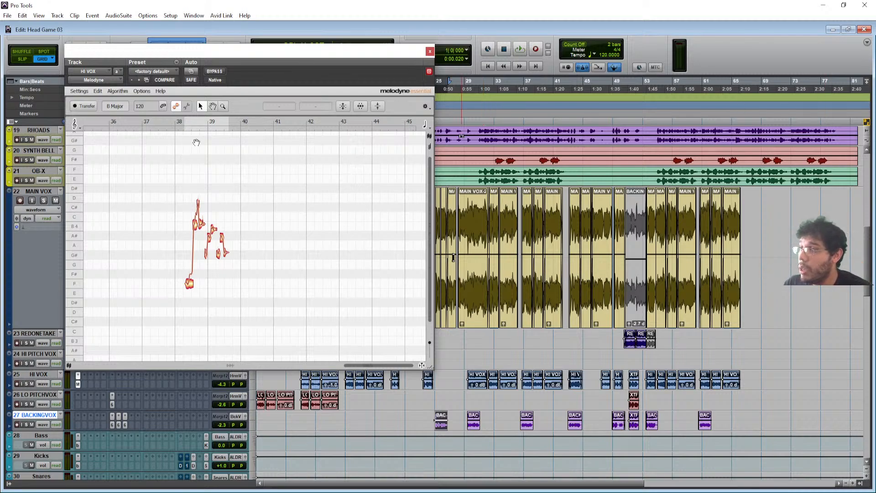
click(532, 89)
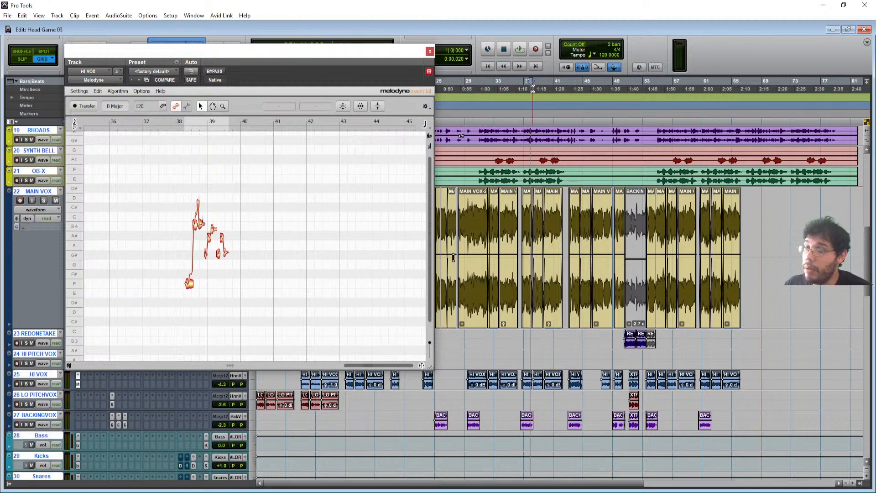
key(t)
key(t)
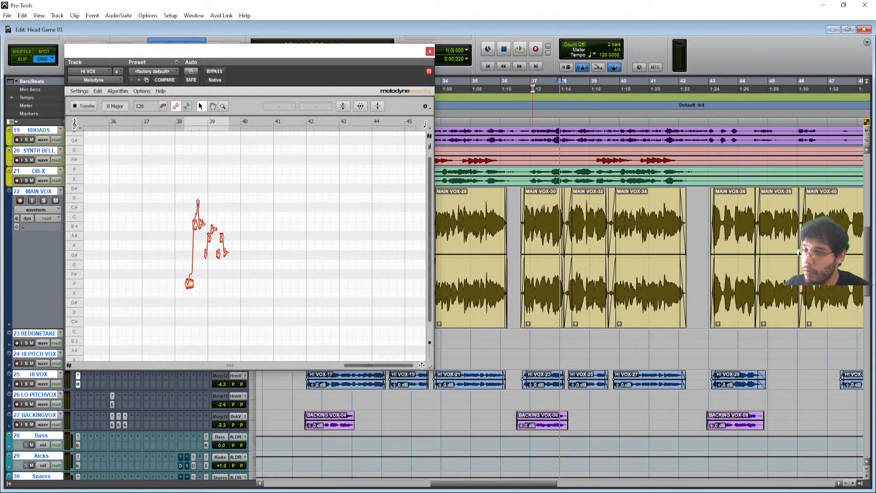
key(t)
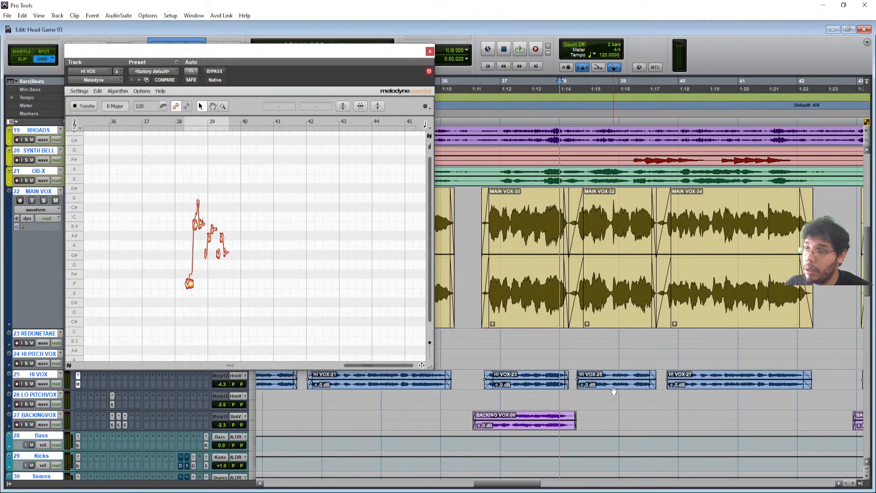
- Play the HI VOX-25 clip, then solo HI VOX and play it again
click(613, 390)
key(space)
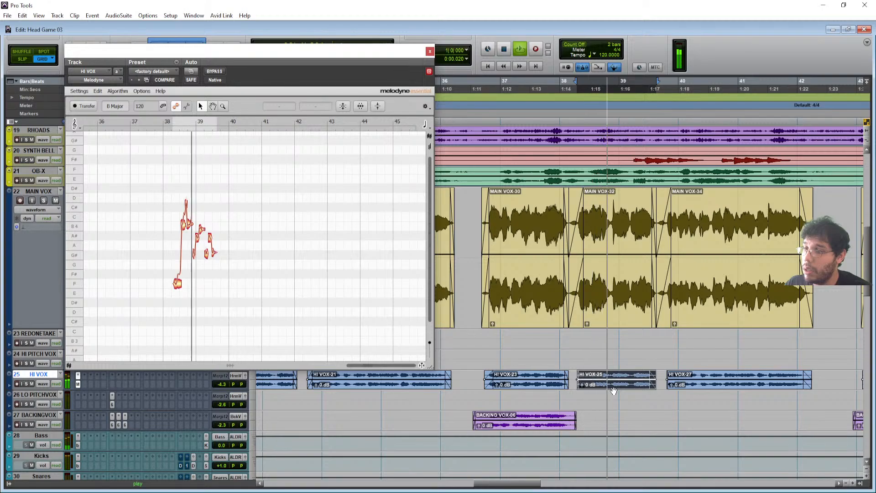
key(space)
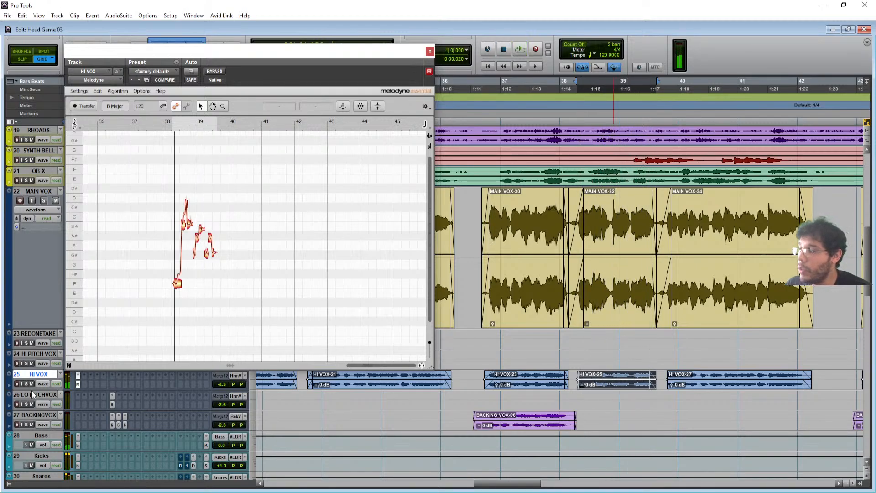
click(26, 384)
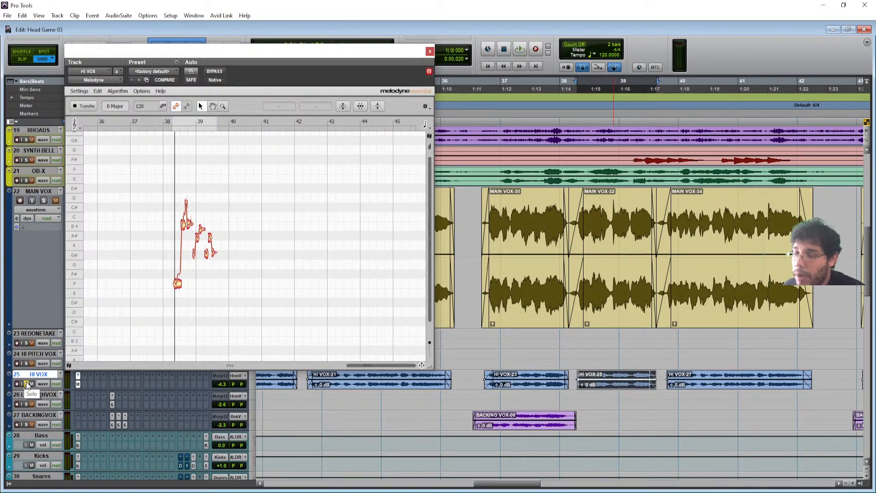
click(27, 386)
key(space)
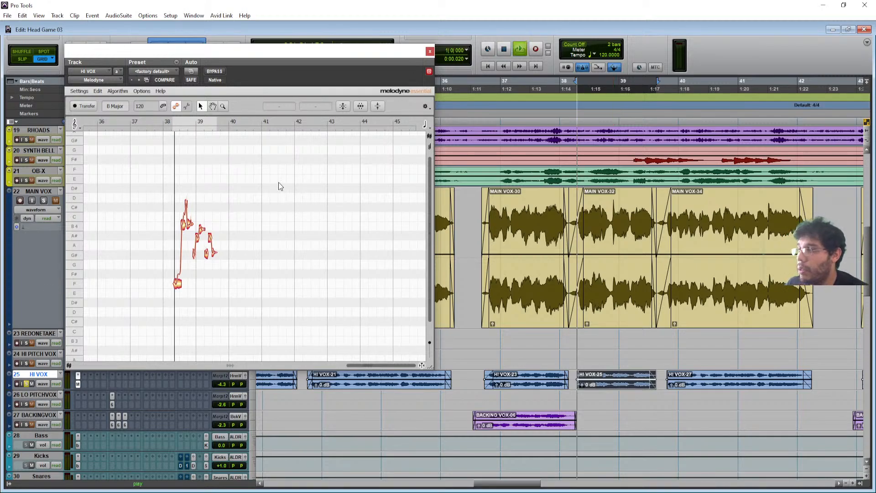
- A/B the HI VOX vocal with Melodyne bypassed over two playback passes, then close the Melodyne window
click(214, 71)
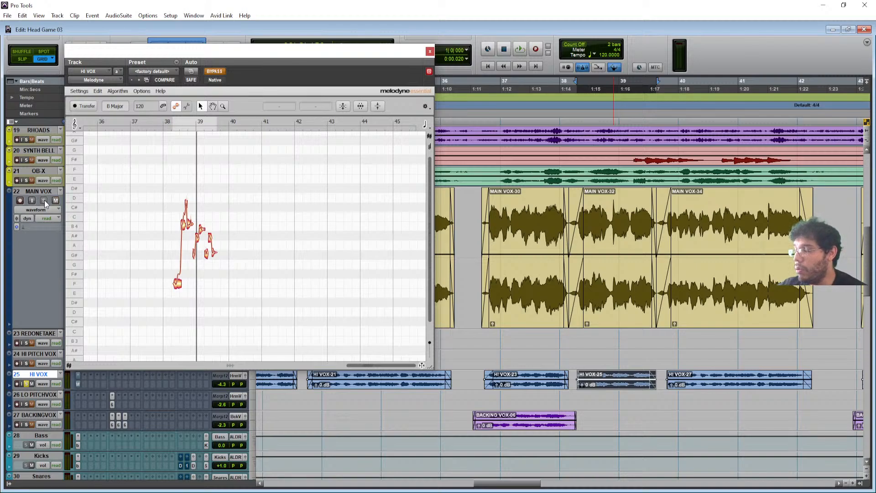
key(space)
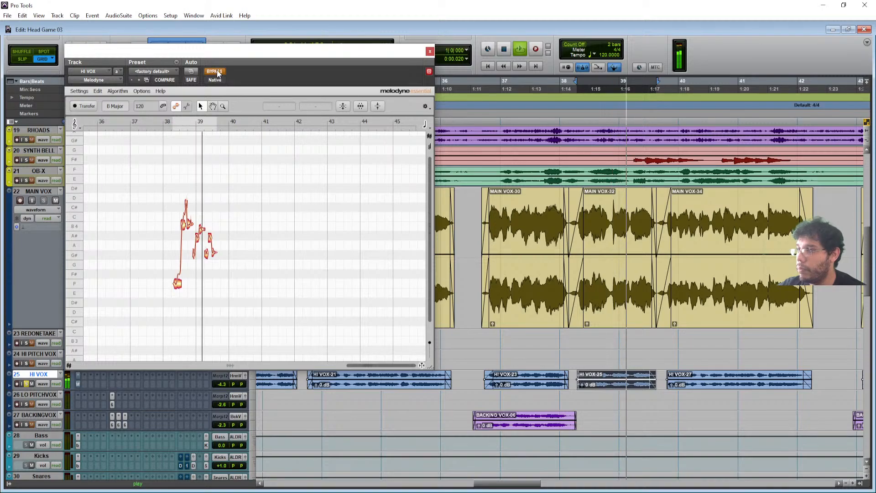
key(space)
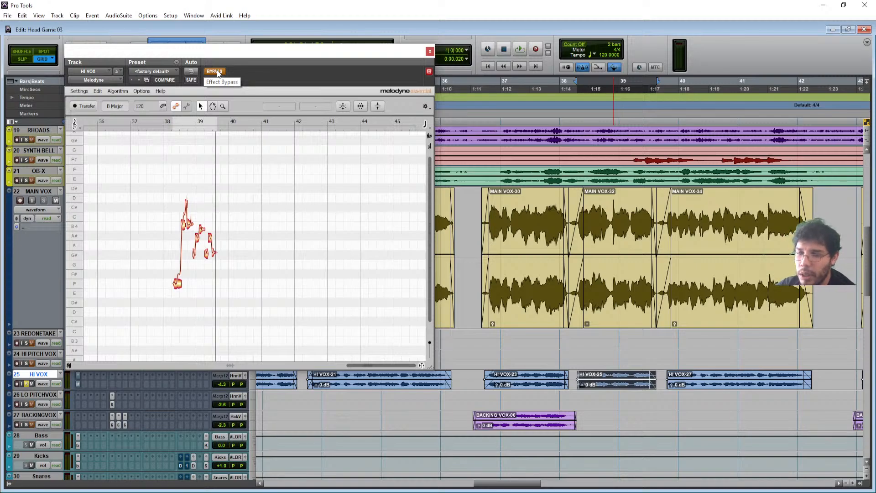
key(space)
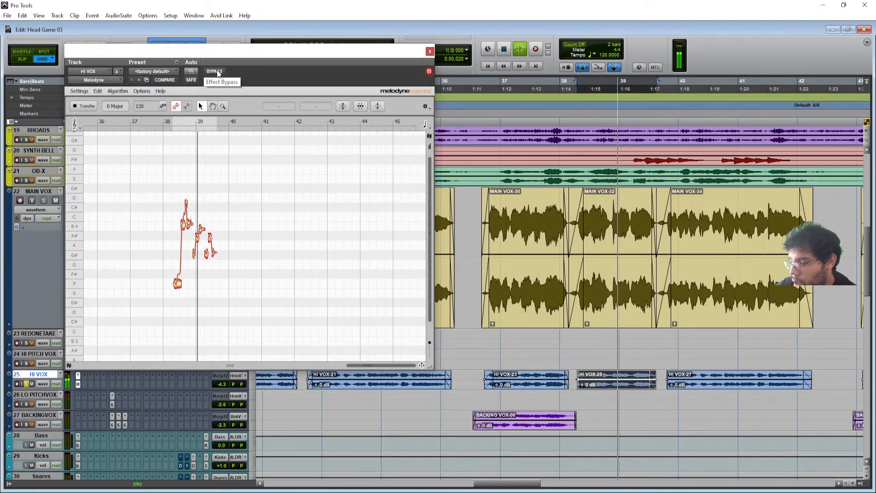
key(space)
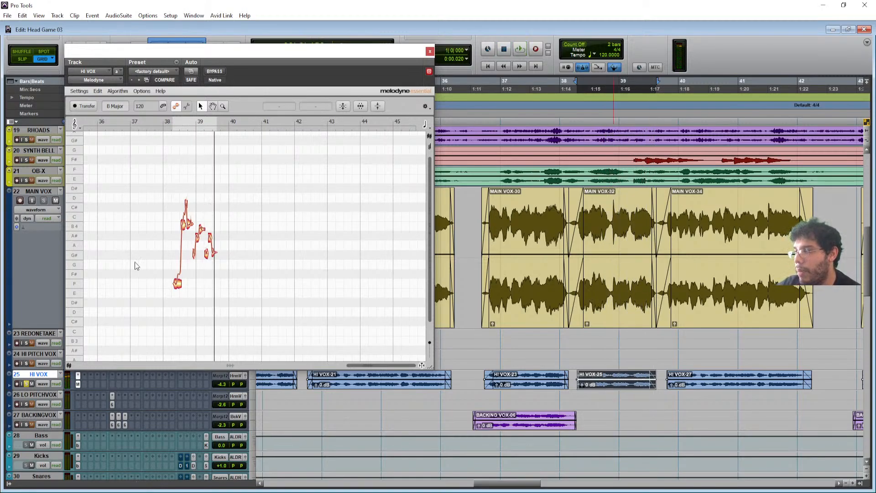
click(429, 52)
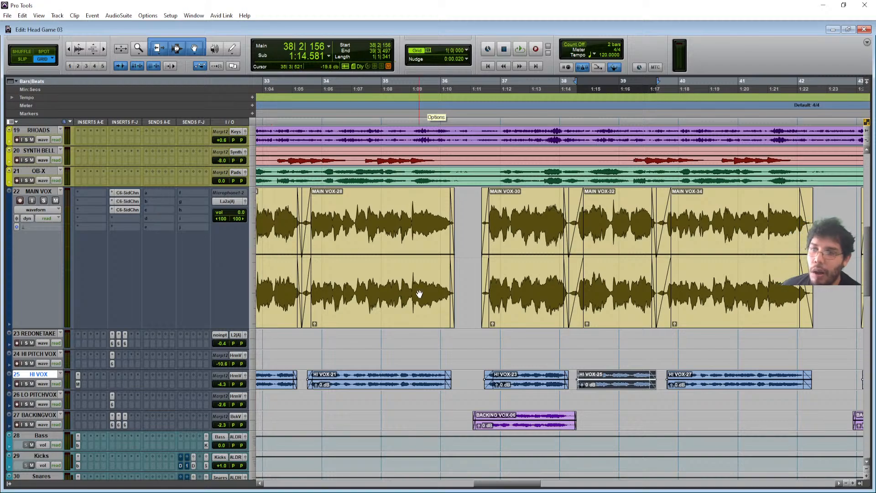
- Zoom out and select the two REDONETAKE clips
key(r)
key(r)
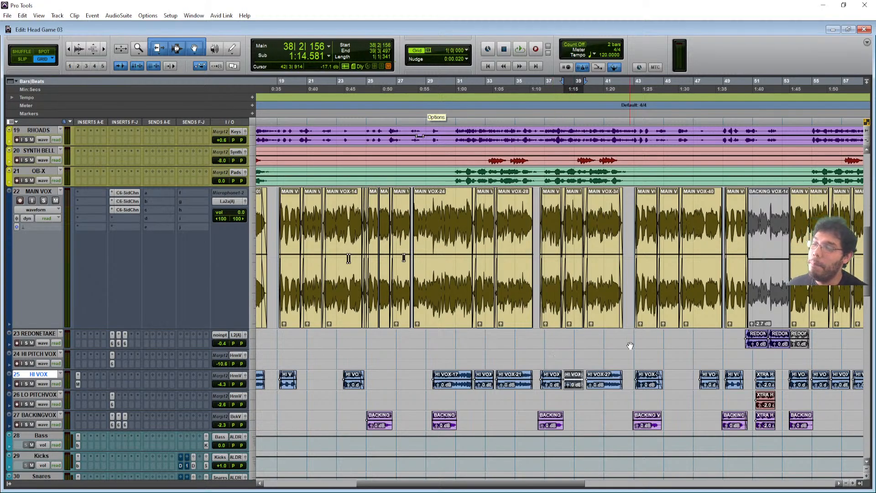
scroll(630, 345, down, 5)
scroll(630, 345, up, 6)
click(755, 365)
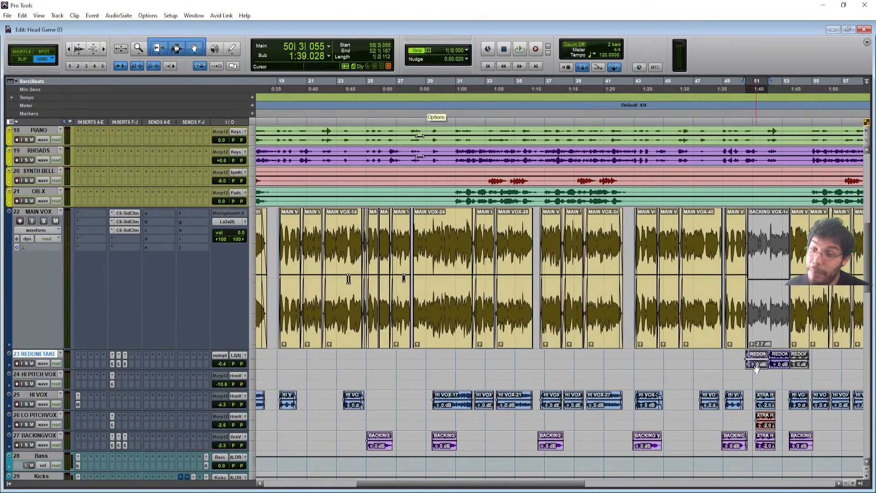
shift+click(779, 365)
- Play the vocal arrangement from bar 37, then stop
scroll(779, 365, right, 5)
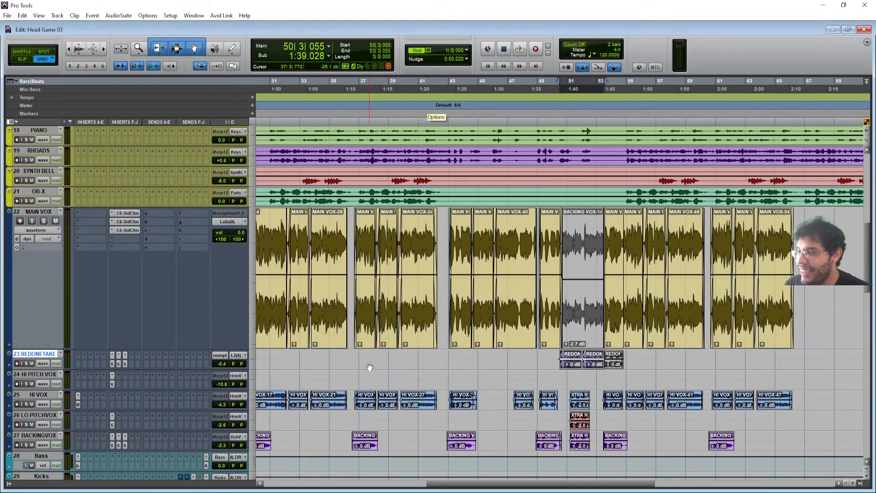
click(355, 360)
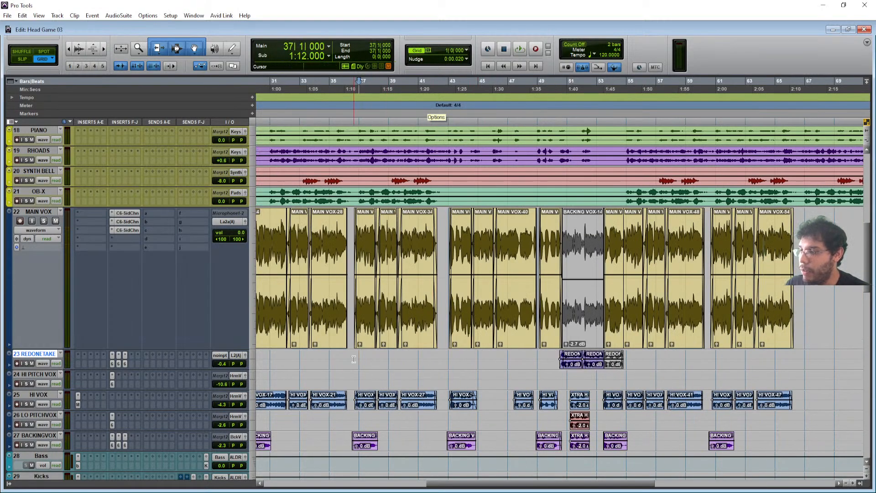
key(space)
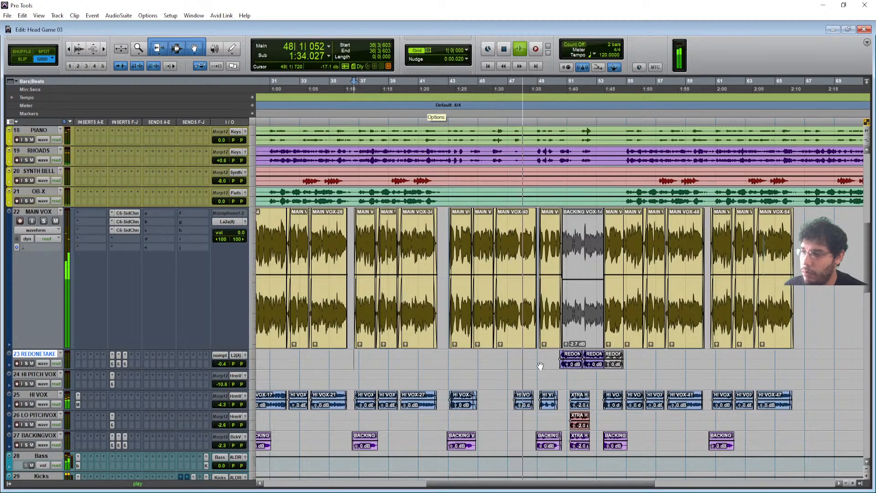
scroll(545, 356, down, 4)
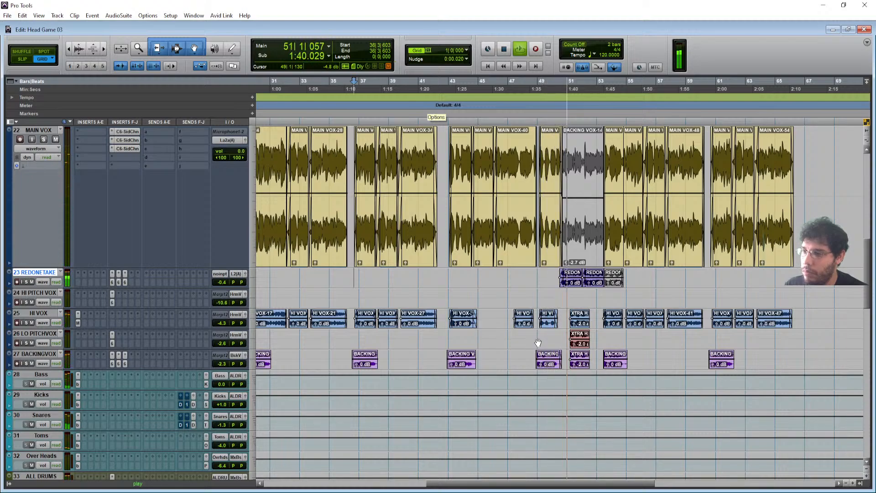
key(space)
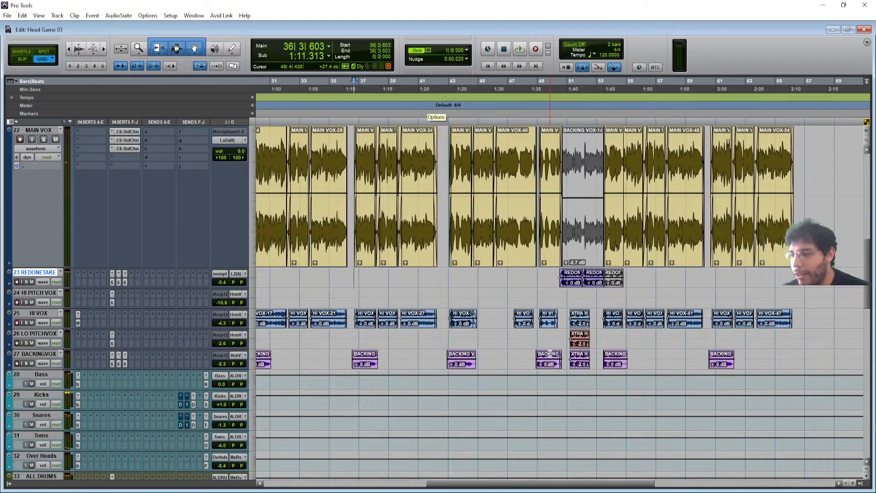
- Set the edit point at bar 48 on BACKINGVOX and zoom in closely
click(529, 353)
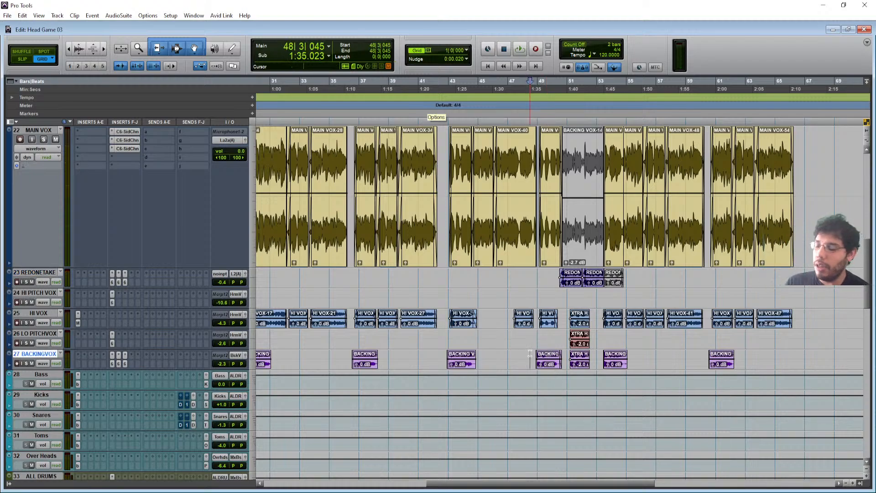
key(t)
key(t)
key(t)
key(t)
scroll(628, 358, right, 3)
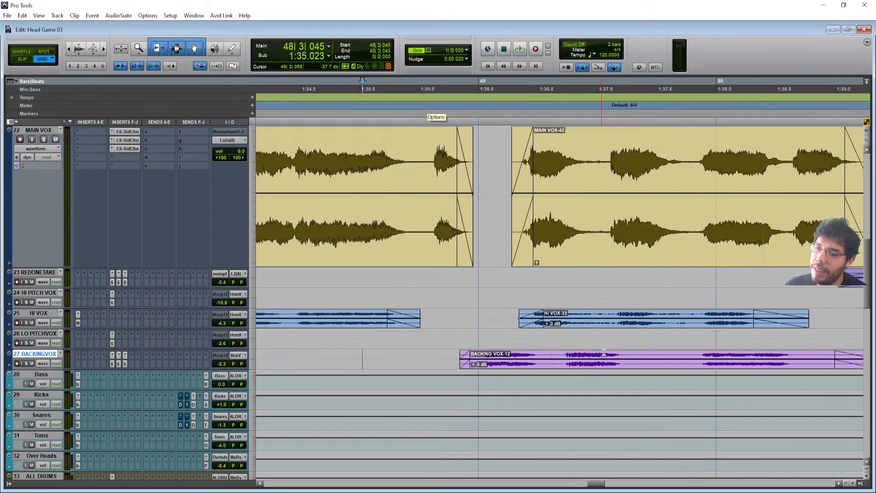
- Play the BACKINGVOX passage from 48|2|792, then zoom back out to the full arrangement
scroll(669, 336, right, 1)
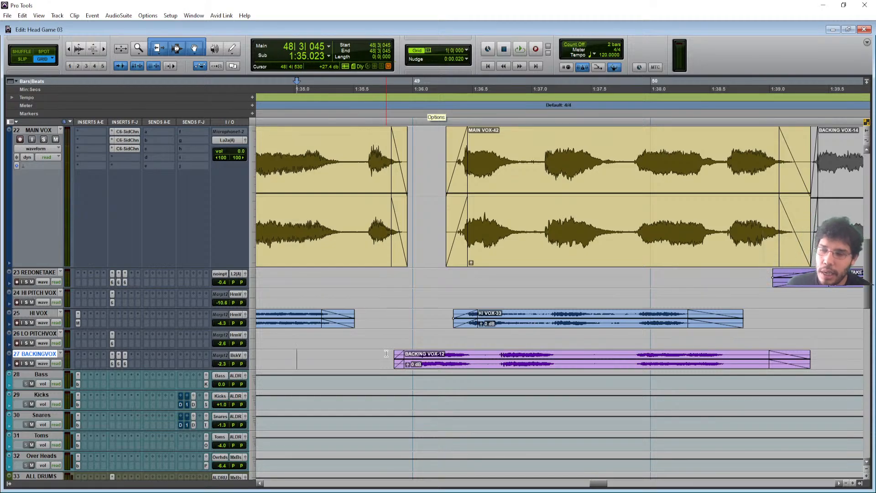
click(283, 353)
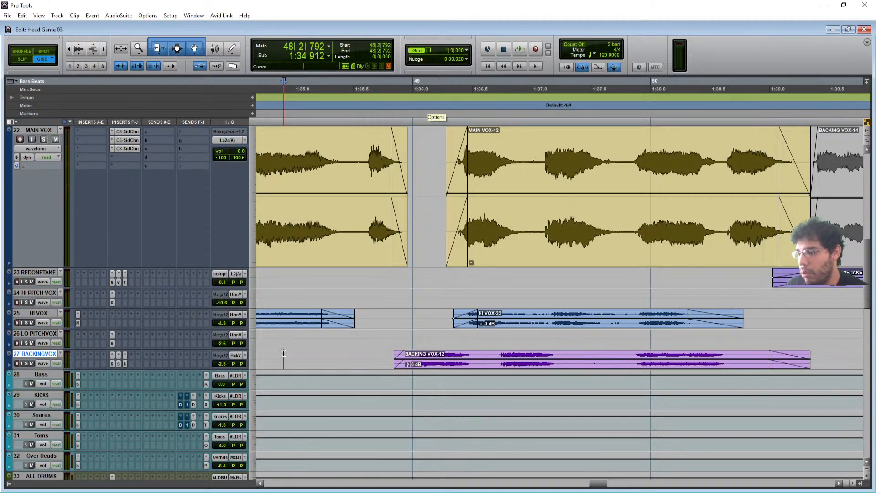
key(space)
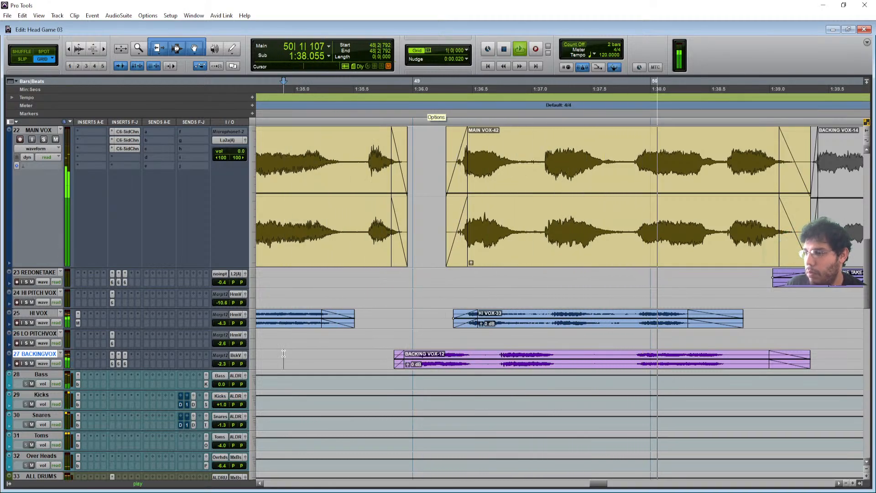
key(space)
key(e)
key(e)
key(r)
key(r)
key(r)
key(r)
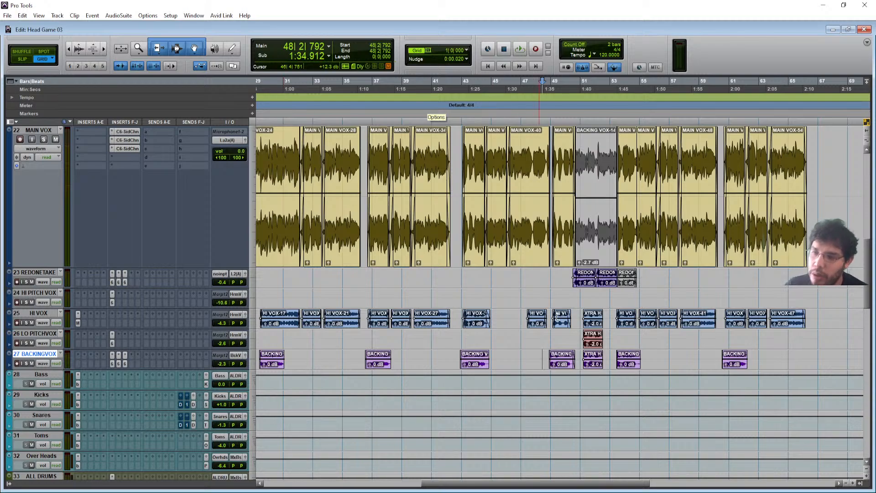
- Start playback from 49|2|939 on the REDONETAKE track
click(558, 276)
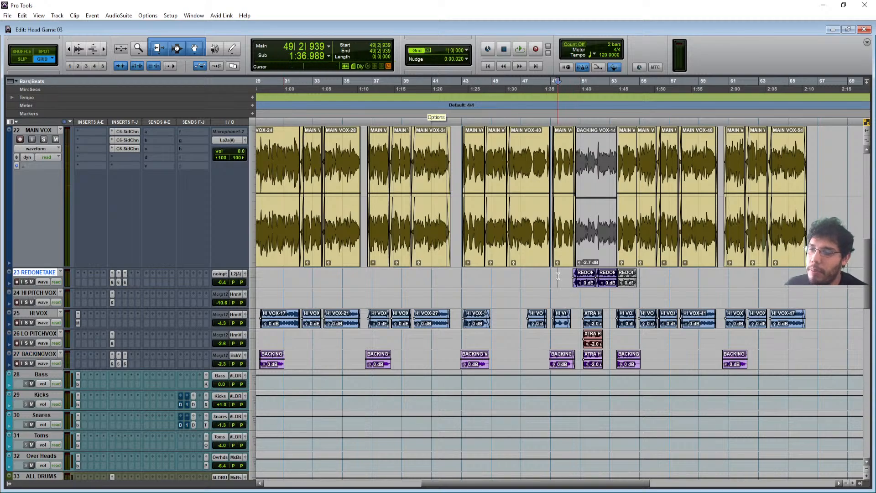
key(space)
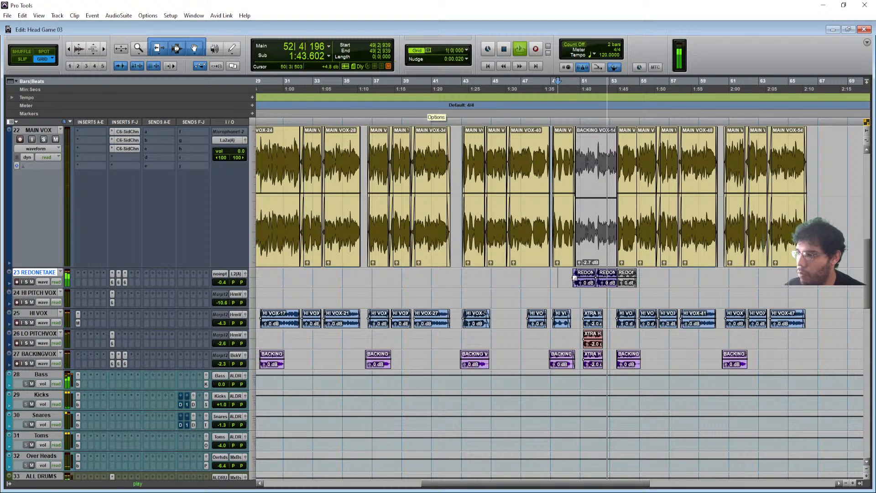
scroll(446, 321, down, 5)
scroll(445, 321, down, 5)
scroll(445, 322, down, 5)
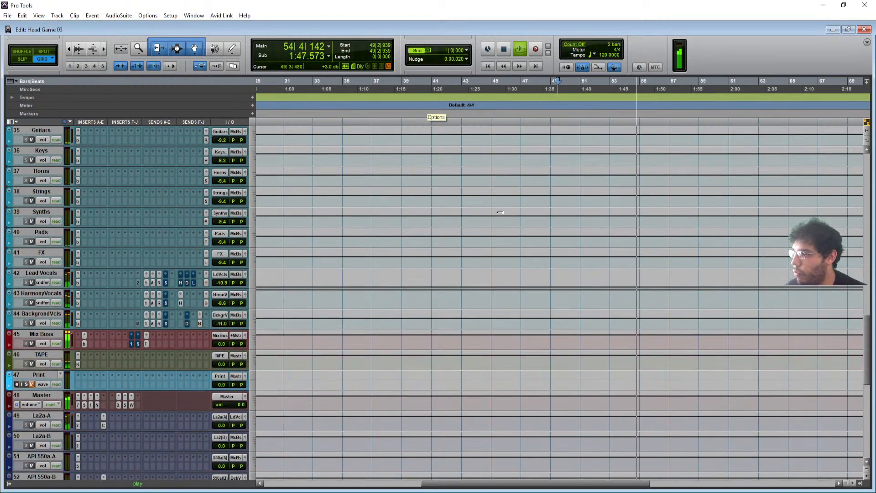
- Play the song from the start, briefly open and close the La2a-A aux plug-in, then stop
scroll(500, 214, up, 10)
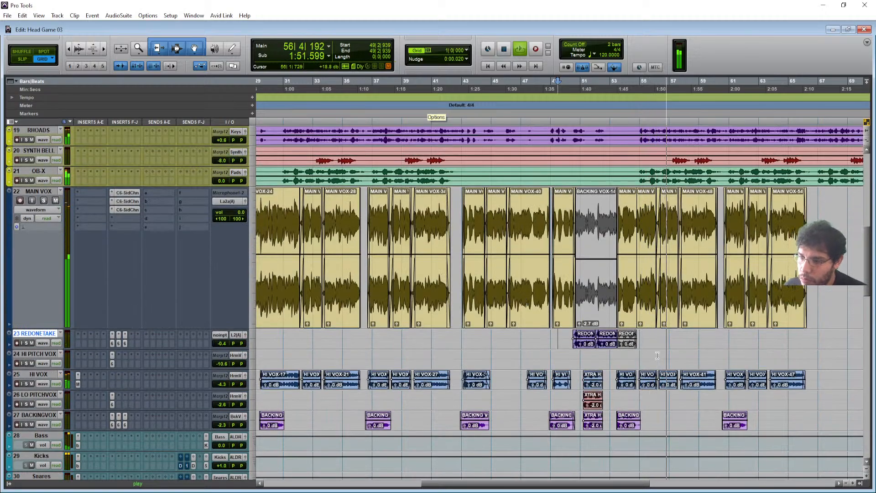
key(Return)
key(space)
scroll(393, 399, down, 5)
scroll(393, 399, up, 3)
scroll(274, 368, down, 7)
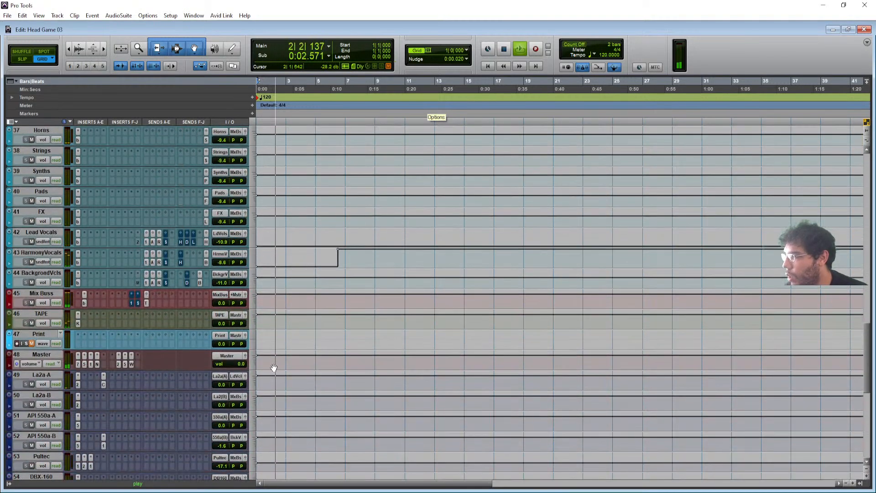
scroll(105, 354, down, 1)
click(104, 344)
click(104, 344)
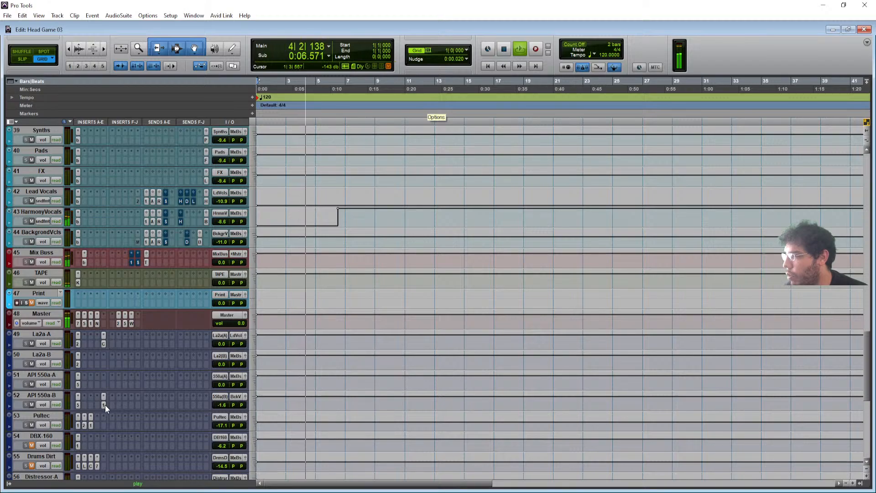
scroll(402, 306, up, 1)
scroll(402, 305, up, 4)
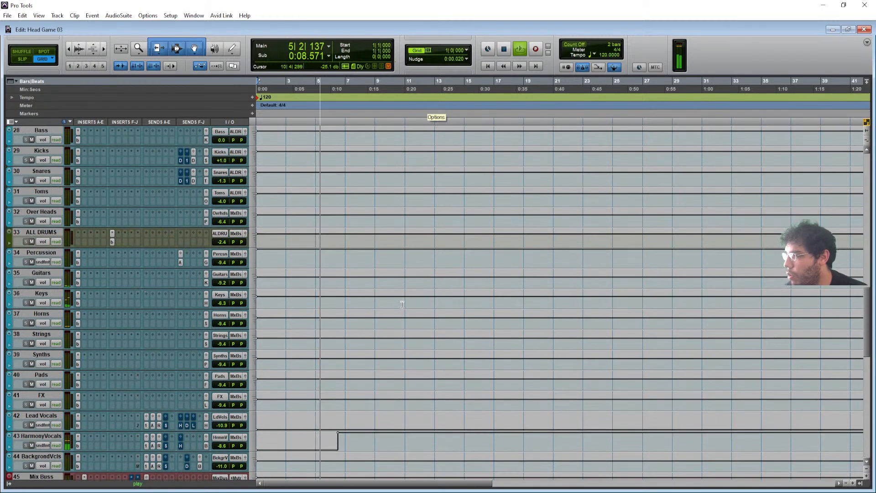
scroll(315, 397, down, 2)
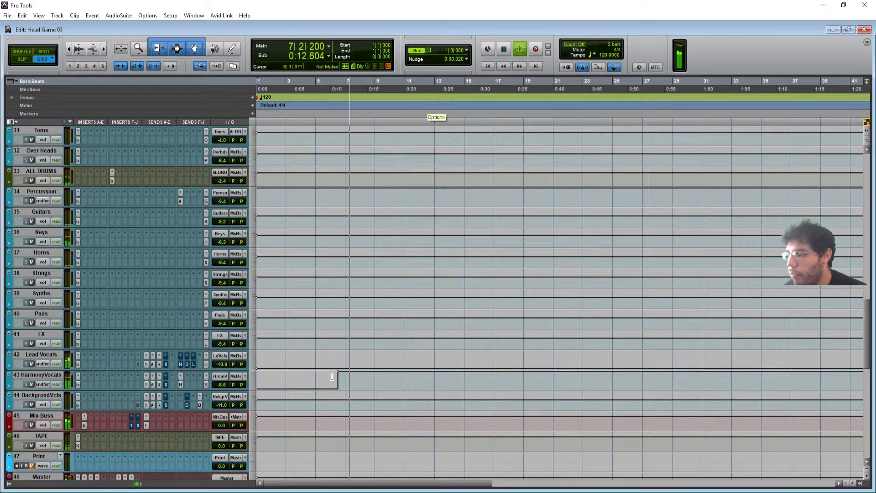
key(space)
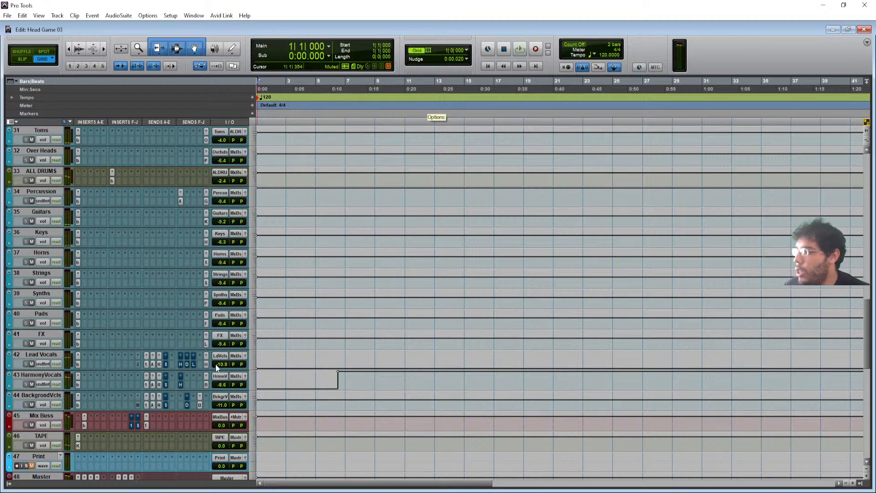
- Select bars 1–7 on Lead Vocals and HarmonyVocals, then clear it and set the start to bar 4
drag(340, 365, 224, 388)
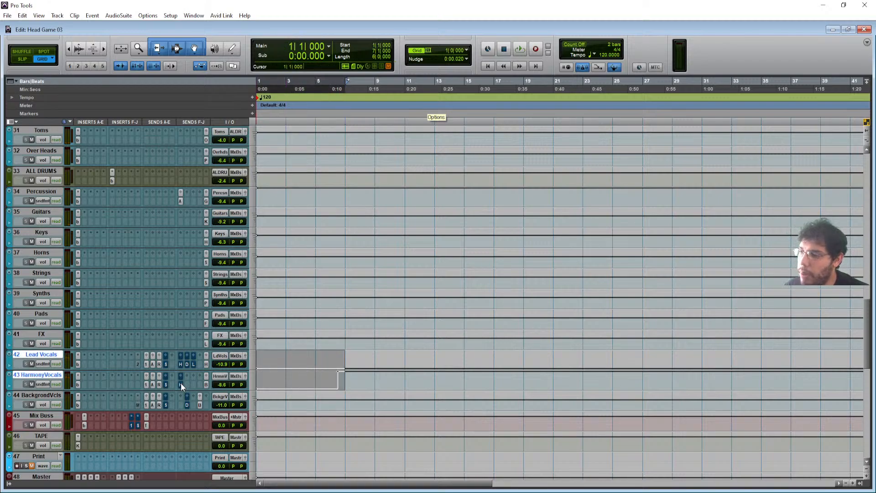
scroll(228, 386, up, 10)
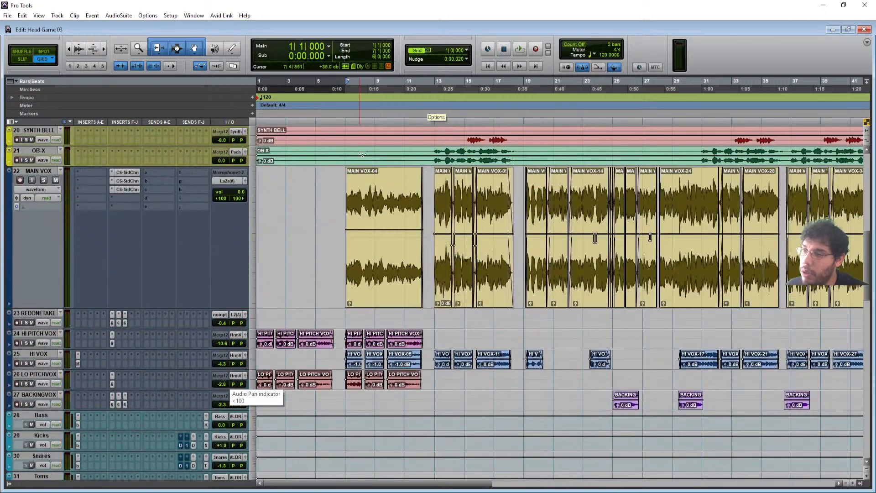
scroll(330, 365, down, 5)
scroll(331, 364, down, 2)
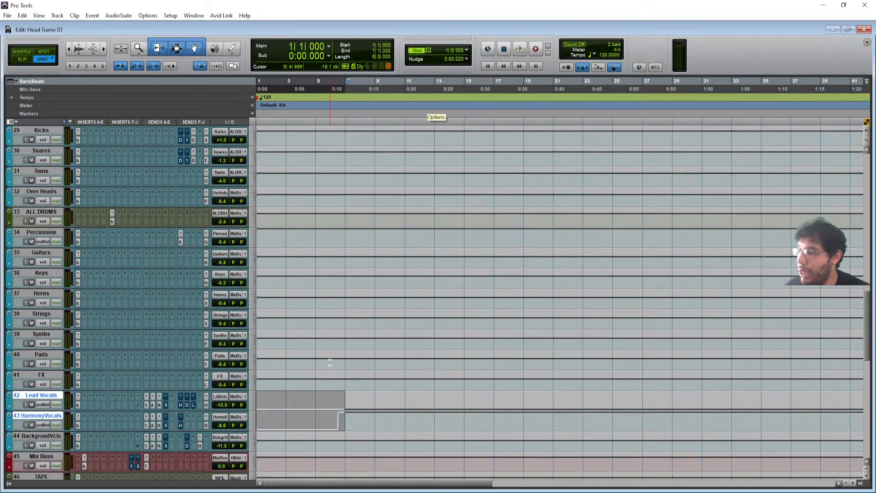
scroll(288, 464, down, 2)
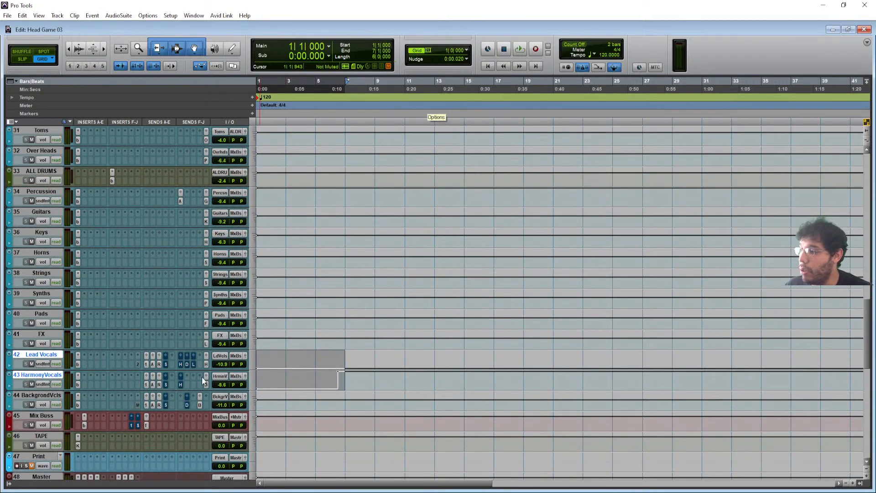
click(296, 378)
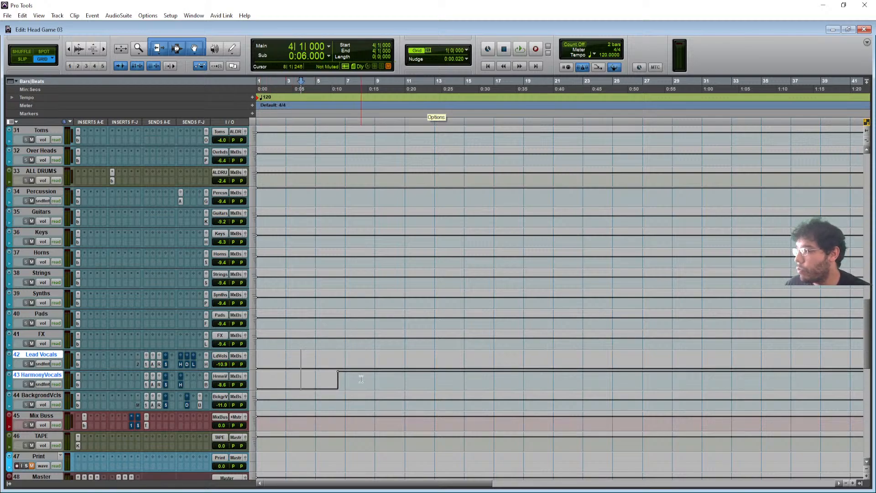
scroll(361, 377, down, 2)
scroll(108, 335, down, 4)
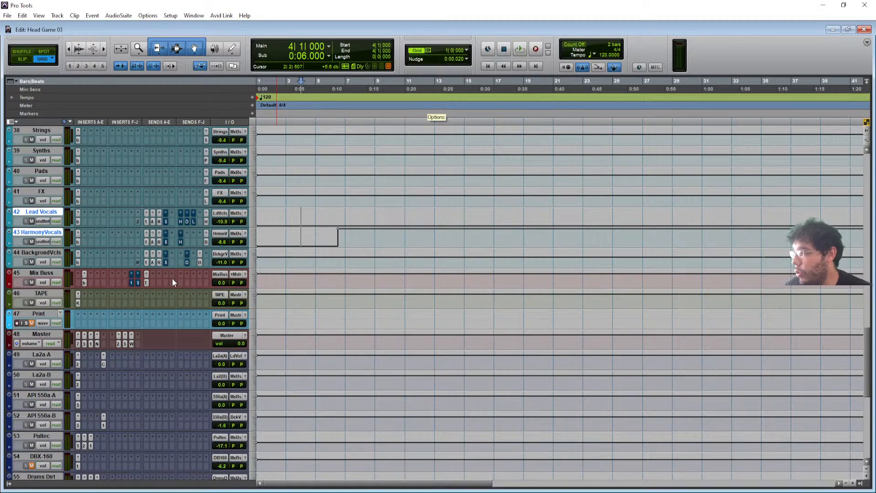
scroll(107, 303, down, 15)
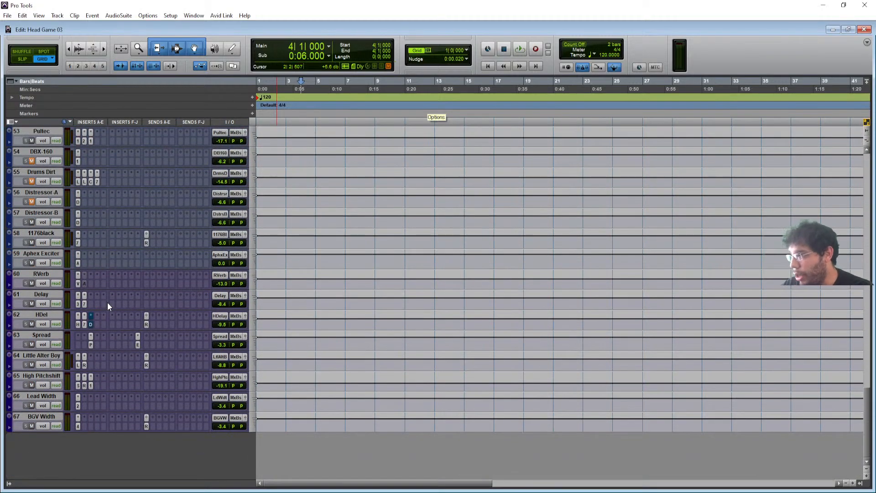
scroll(108, 302, up, 18)
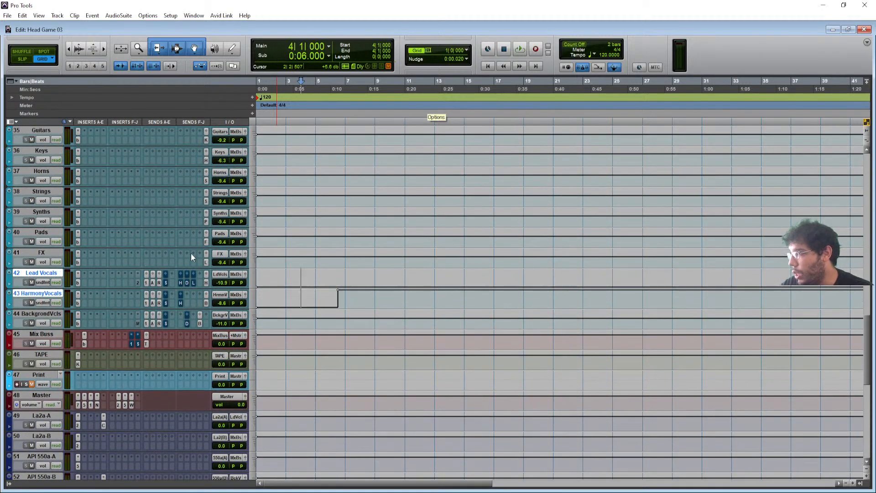
scroll(191, 252, up, 20)
scroll(683, 303, down, 9)
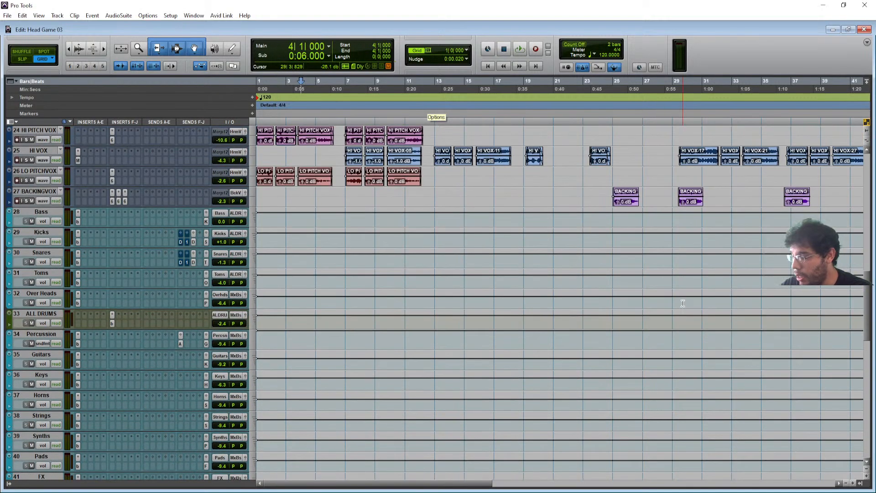
- Zoom out twice so the whole song fits, and shrink MAIN VOX to a smaller track height
key(r)
scroll(673, 288, up, 6)
scroll(428, 305, up, 17)
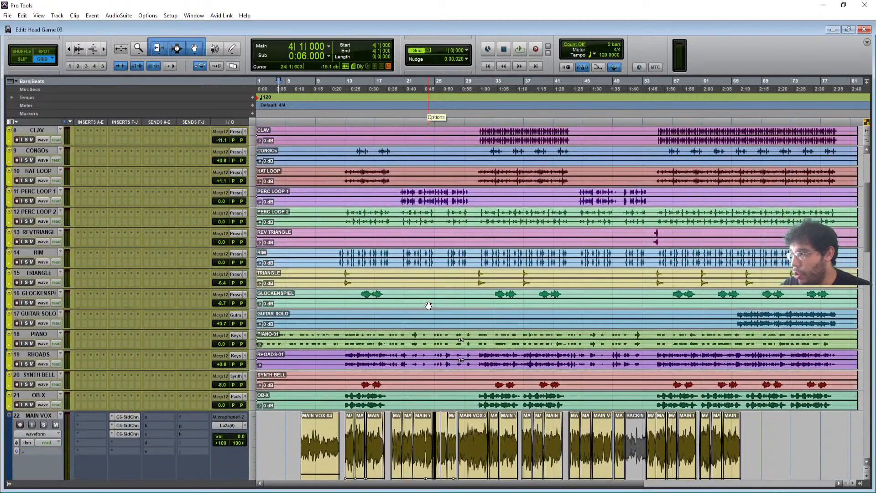
key(r)
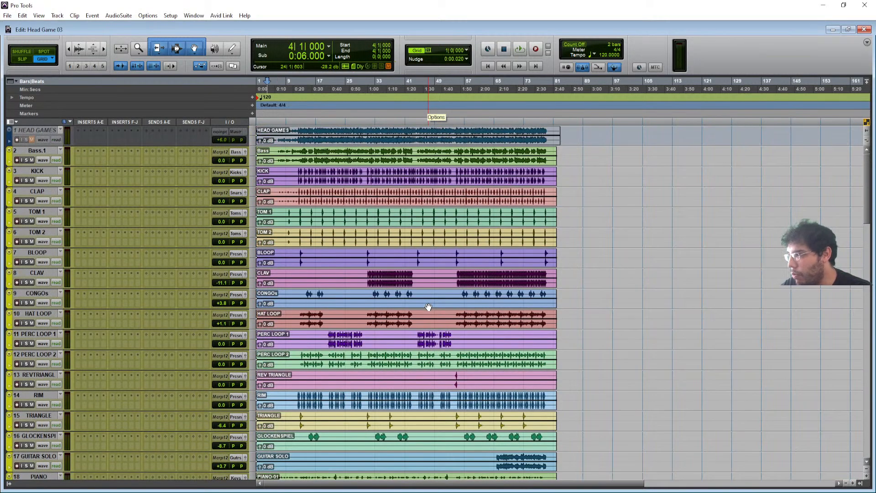
scroll(428, 307, down, 17)
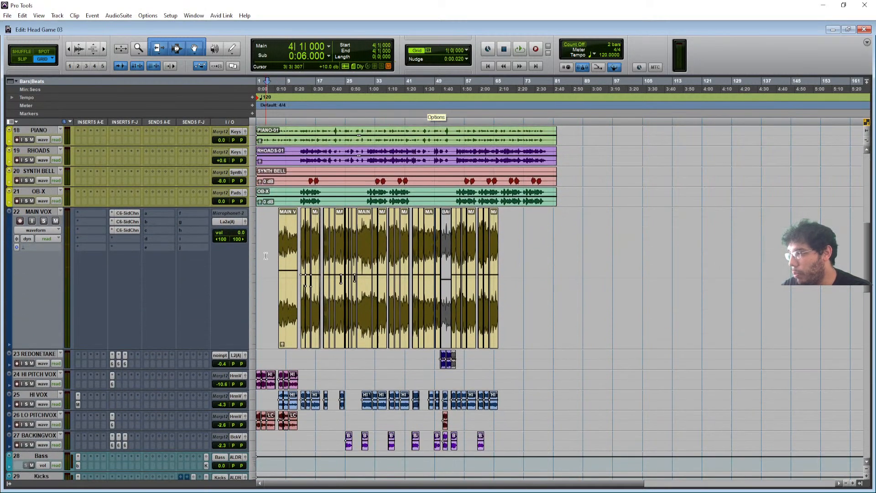
click(250, 257)
click(269, 282)
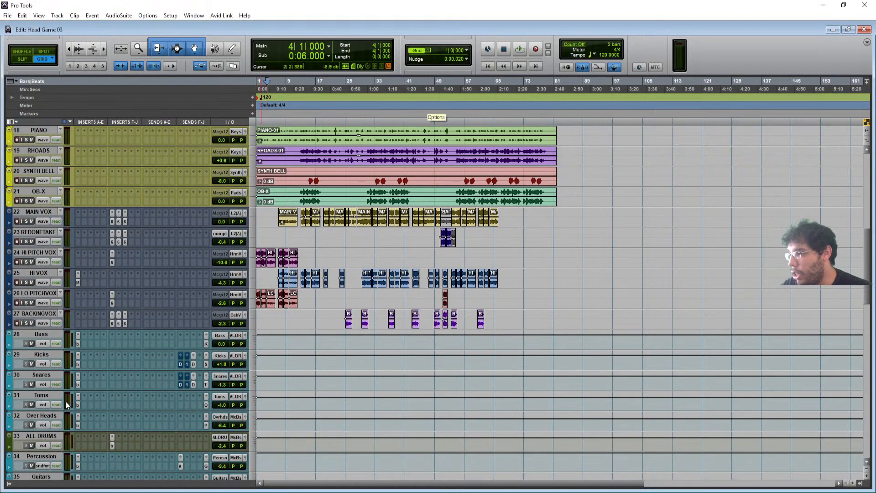
scroll(163, 404, down, 4)
- Check the bx_masterdesk plug-in on ALL DRUMS, then close it
click(112, 363)
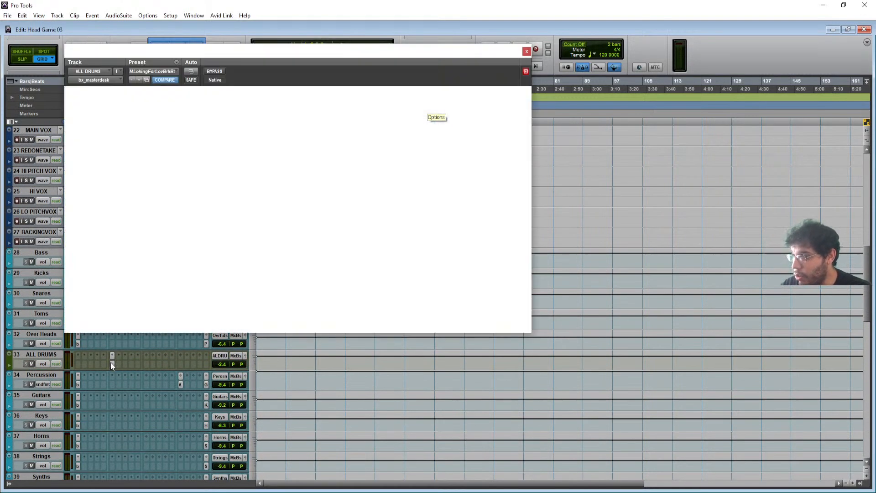
drag(267, 54, 315, 103)
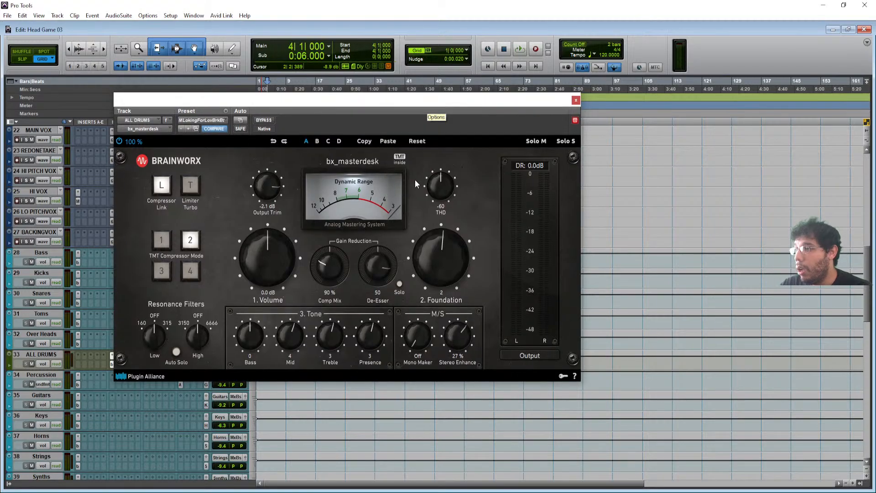
click(575, 101)
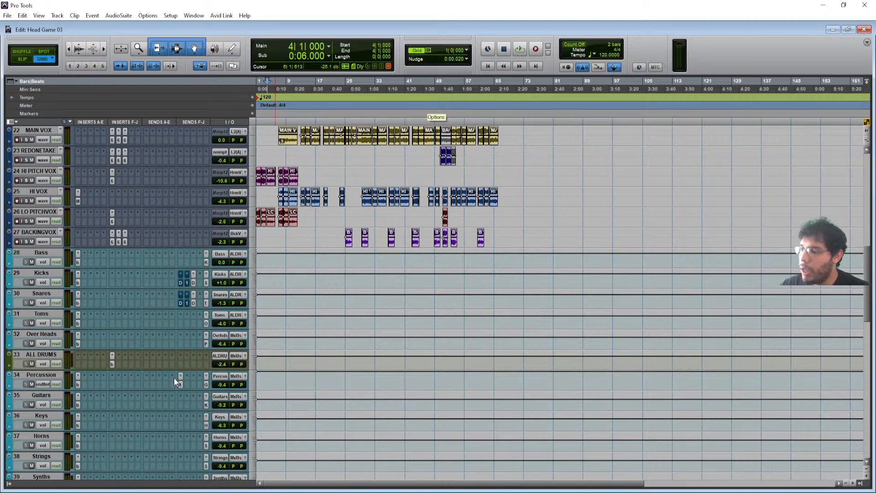
scroll(444, 274, up, 5)
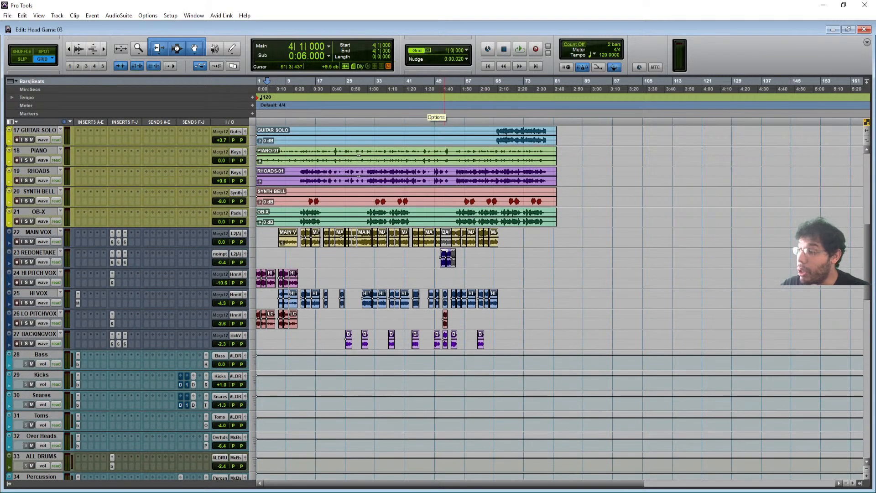
scroll(436, 315, down, 14)
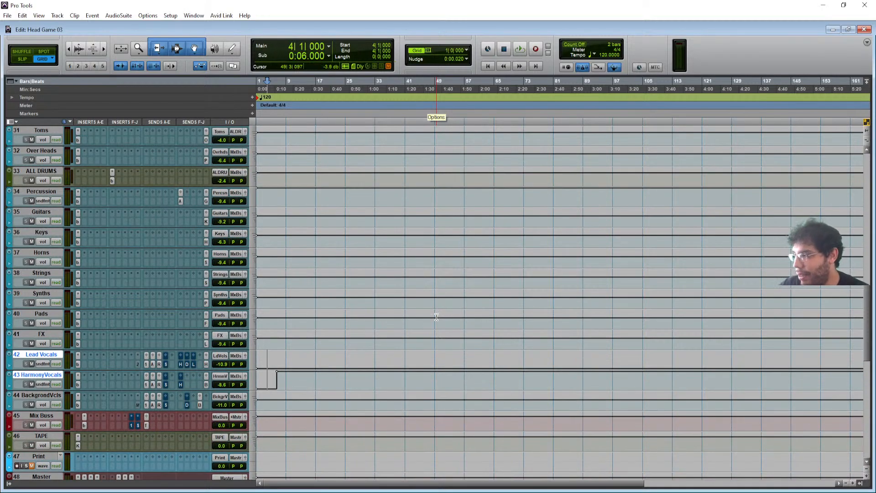
scroll(76, 458, down, 4)
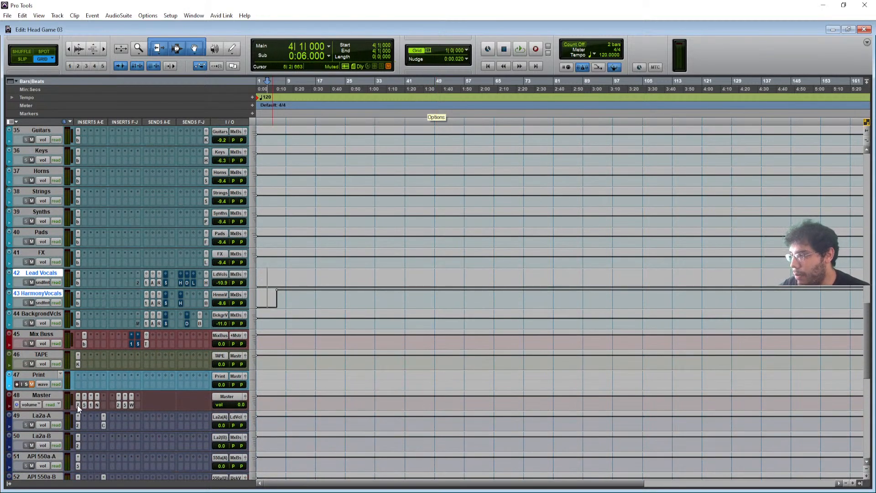
- Step through the Master's EQ3 7-Band, VC-670, and S1 Imager inserts to the NLS Buss
click(78, 404)
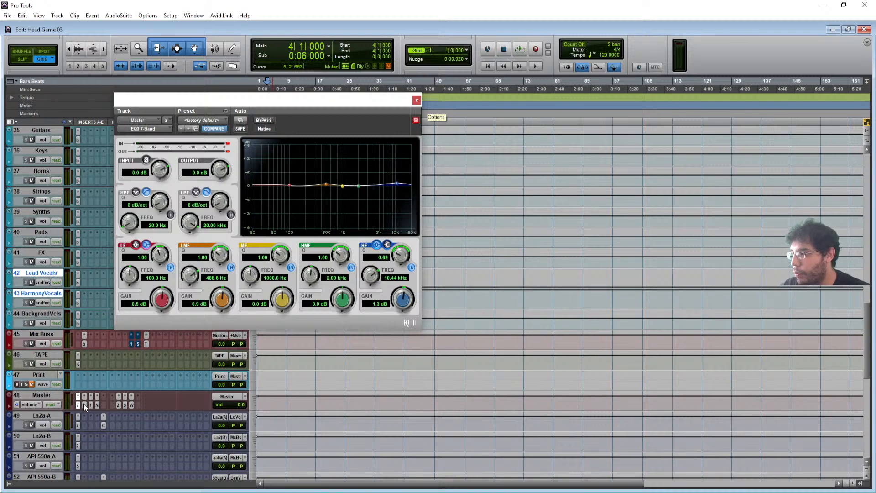
click(84, 404)
click(90, 405)
click(84, 404)
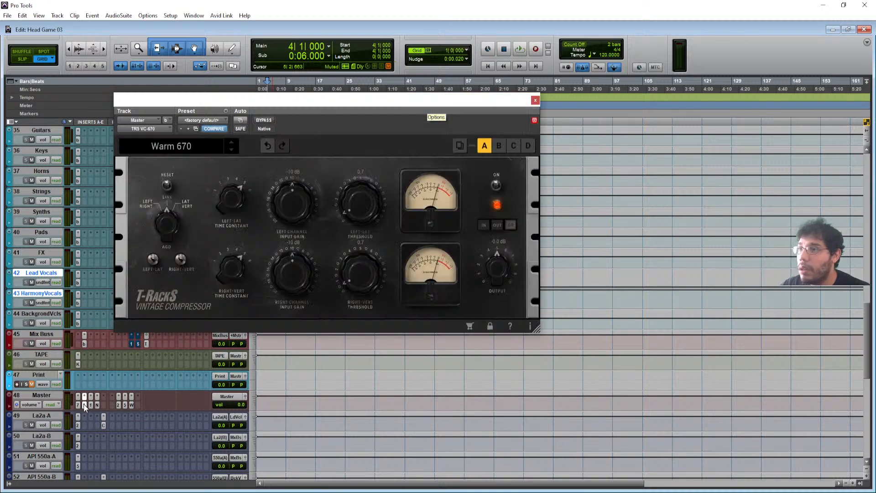
click(97, 404)
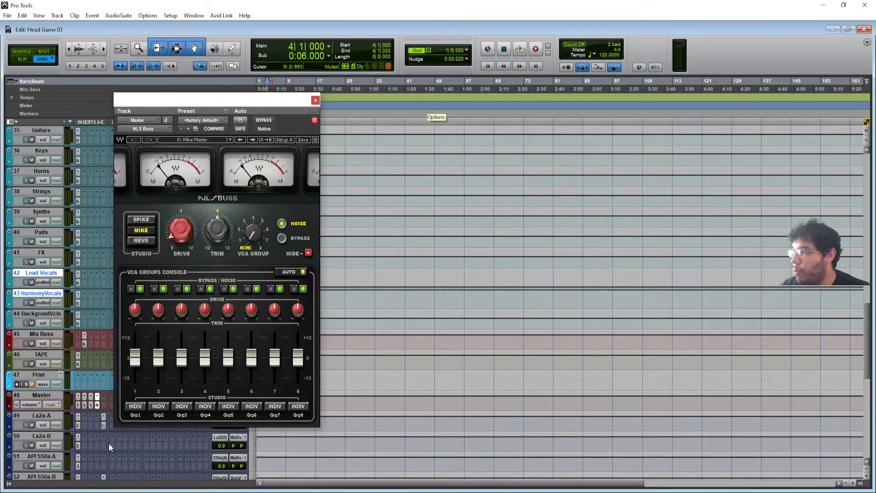
drag(281, 98, 310, 72)
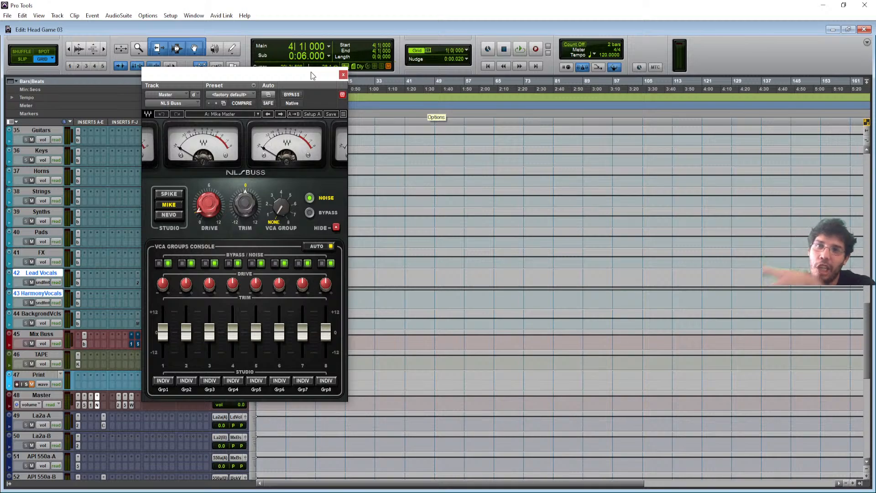
- Play from bar 46 while bypassing the NLS Buss twice, then stop and move to bar 72
key(space)
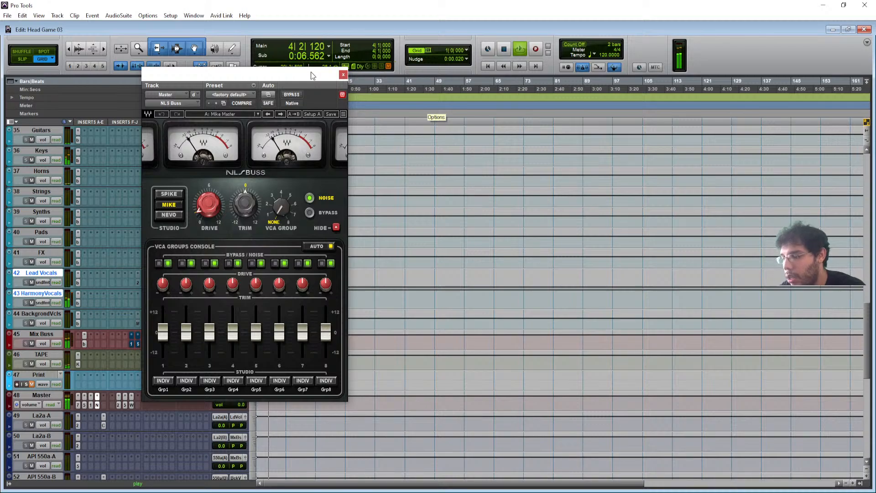
click(421, 89)
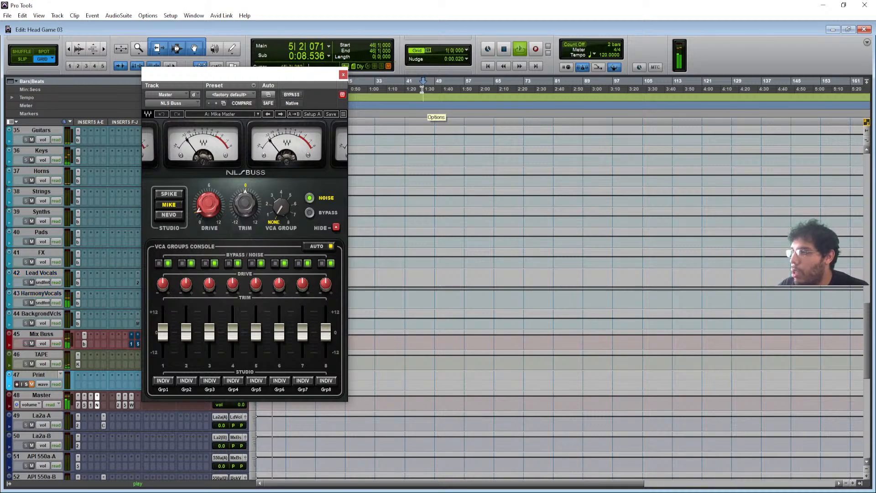
click(291, 95)
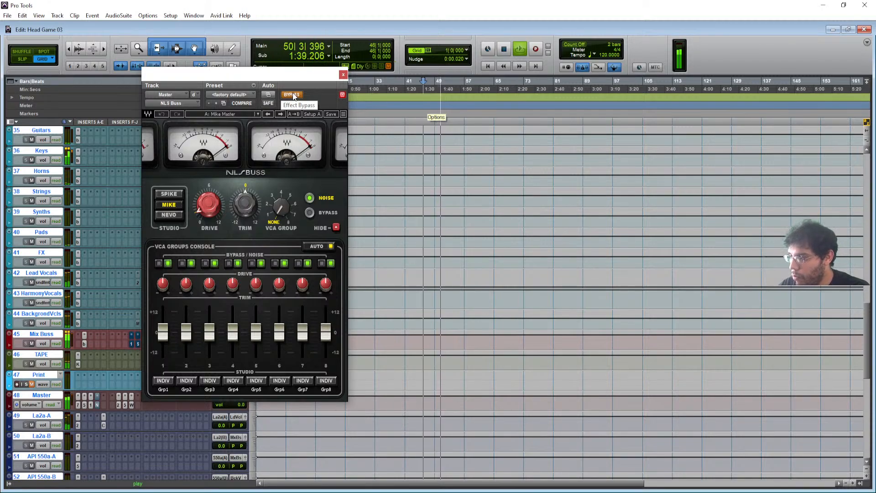
click(292, 95)
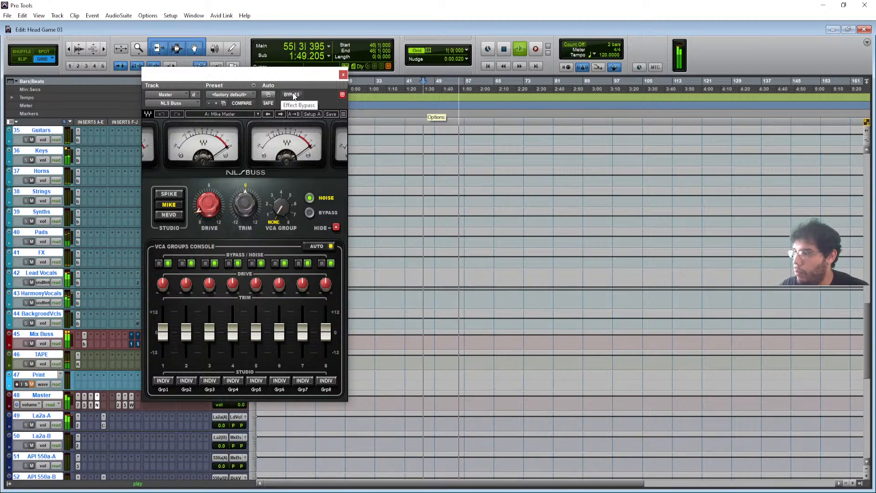
click(292, 95)
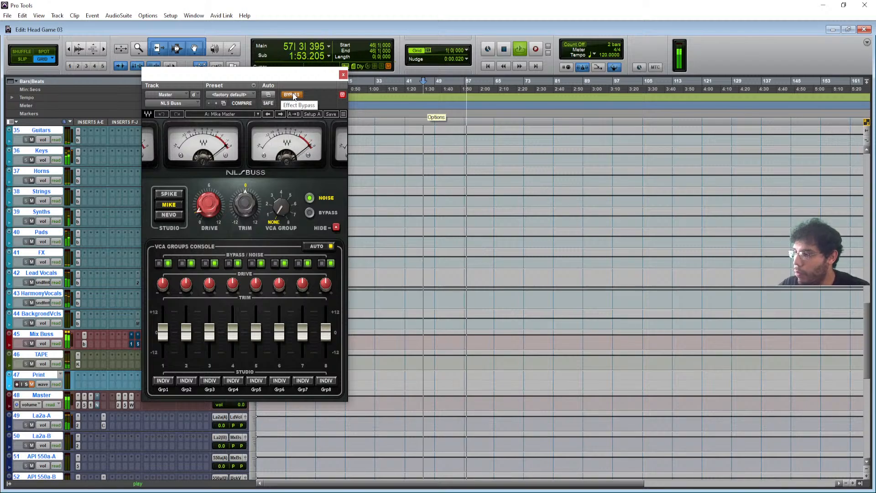
click(292, 94)
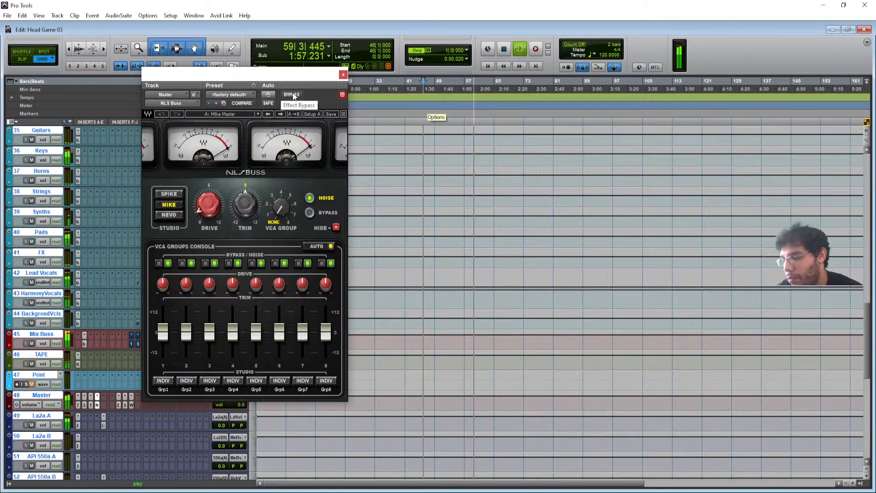
key(space)
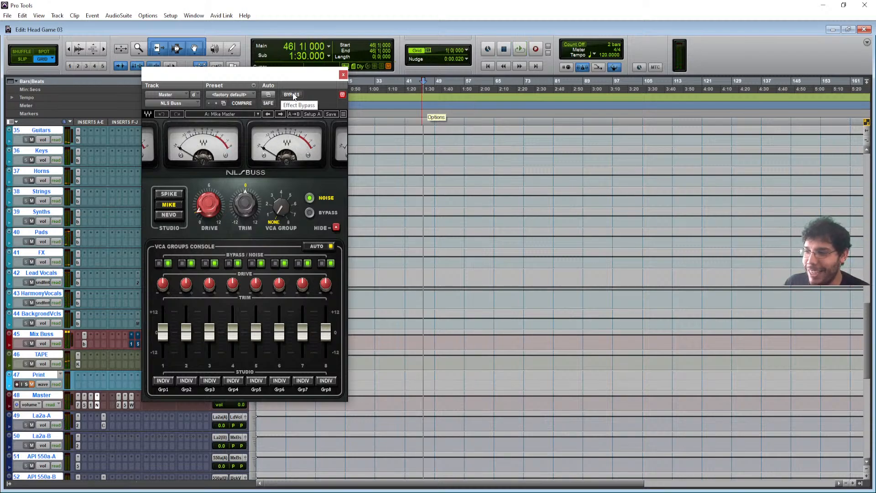
click(520, 88)
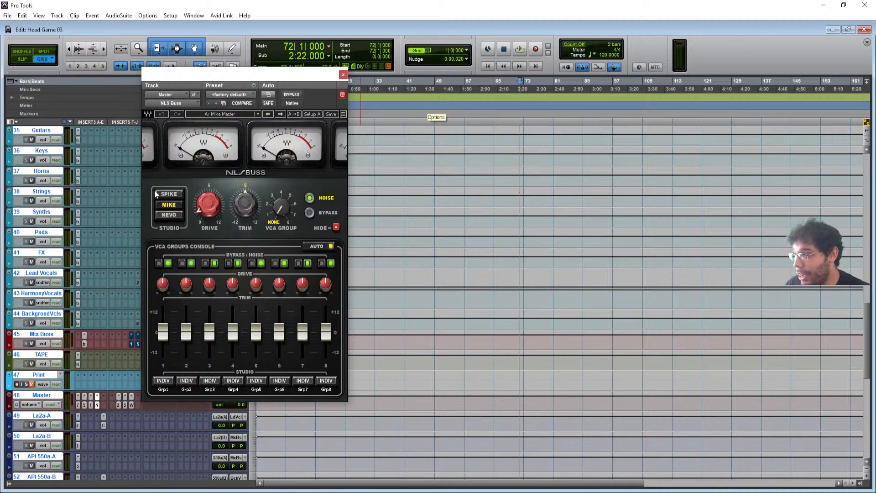
mouse_move(216, 208)
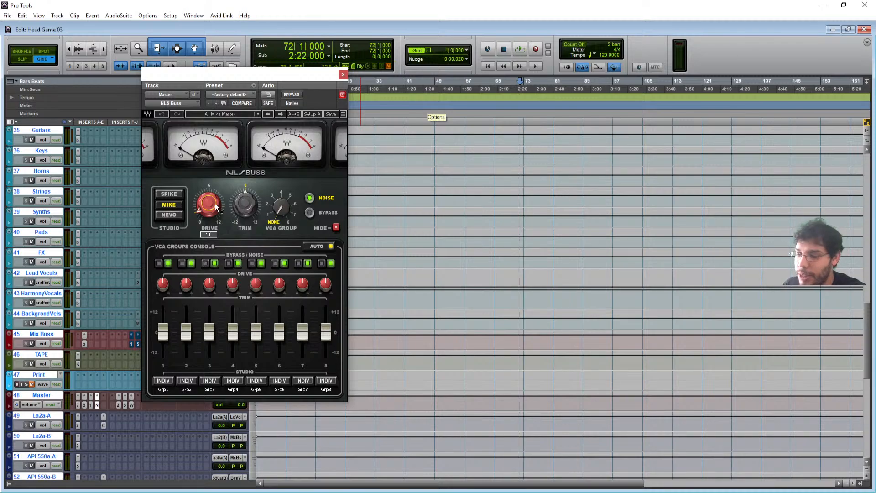
- Play from bar 58 toggling the NLS Buss bypass, stop, and leave it active
key(space)
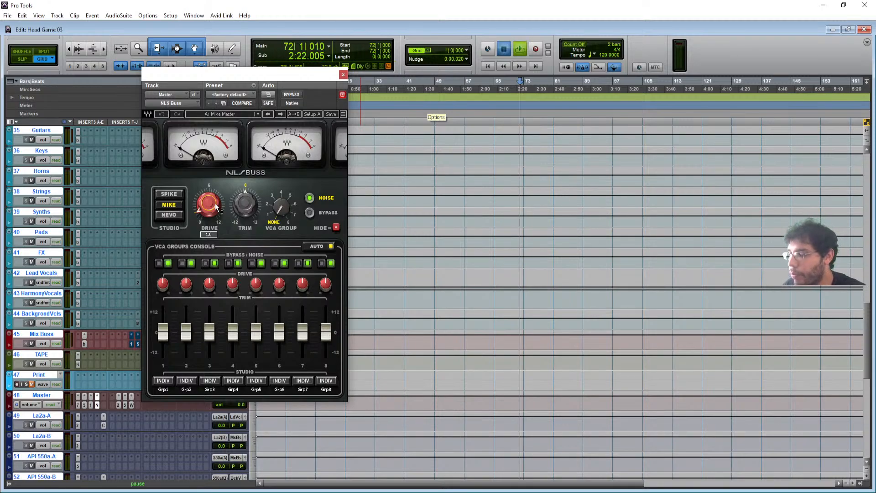
click(442, 88)
click(468, 88)
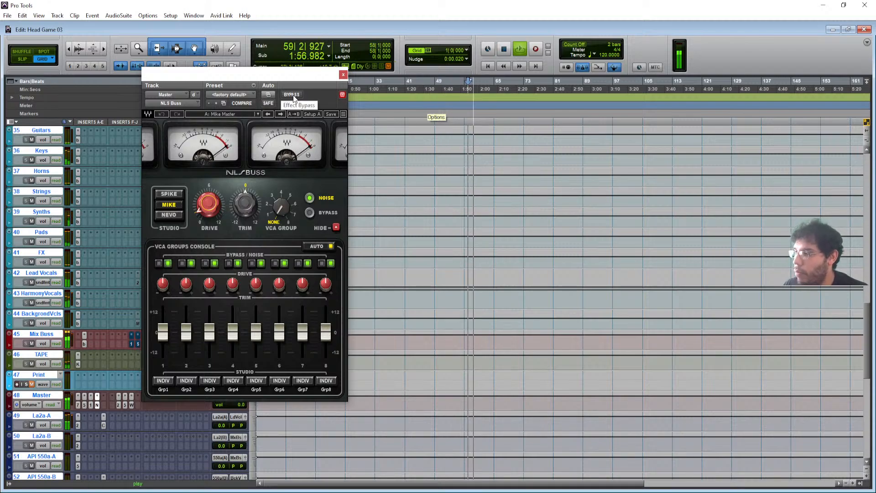
key(space)
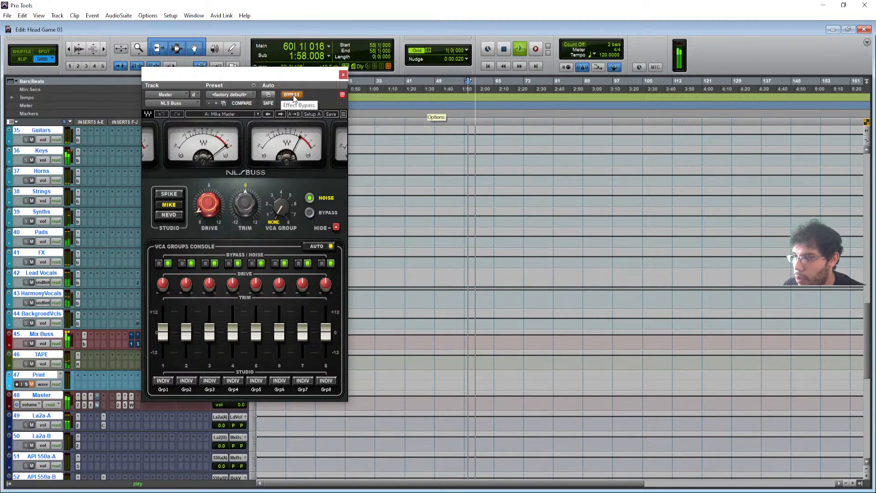
click(292, 95)
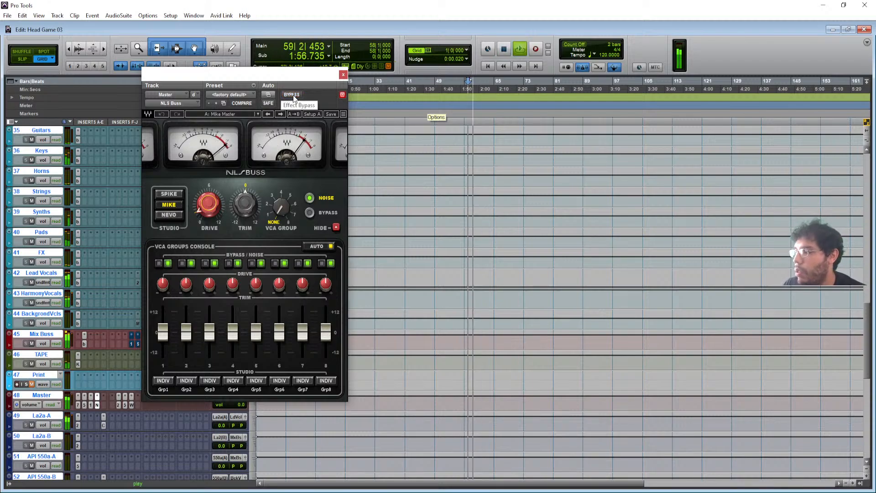
click(293, 95)
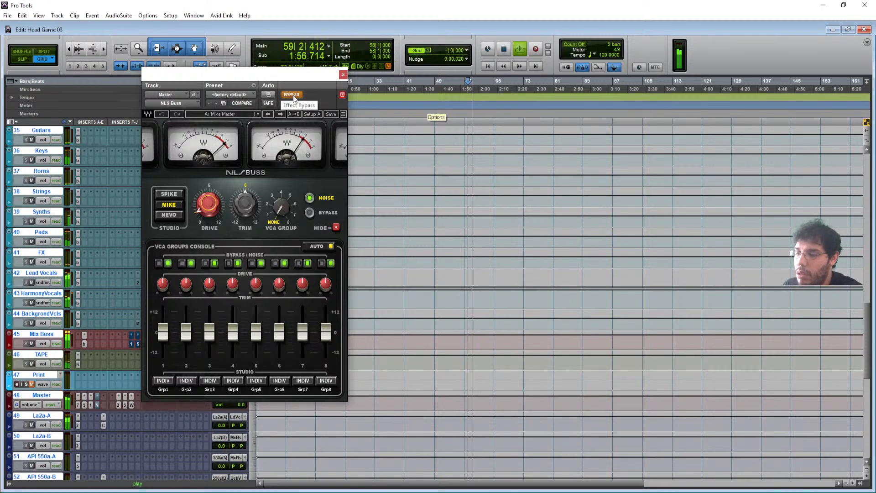
key(space)
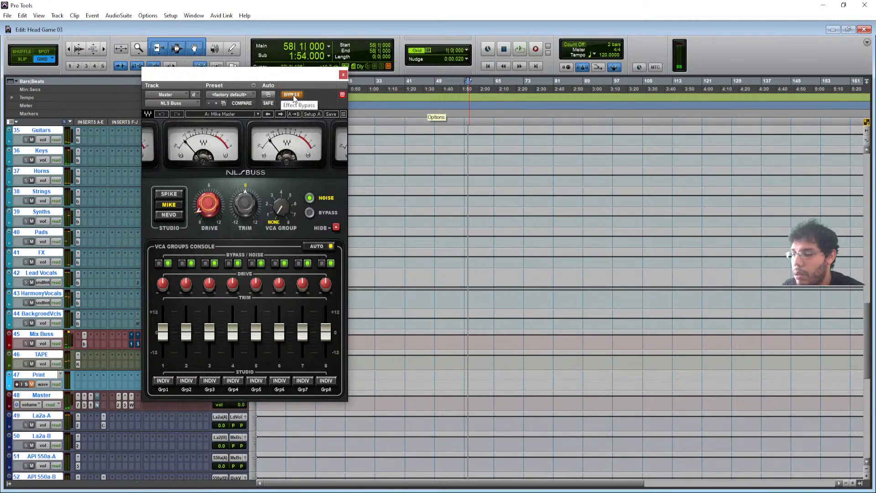
click(293, 95)
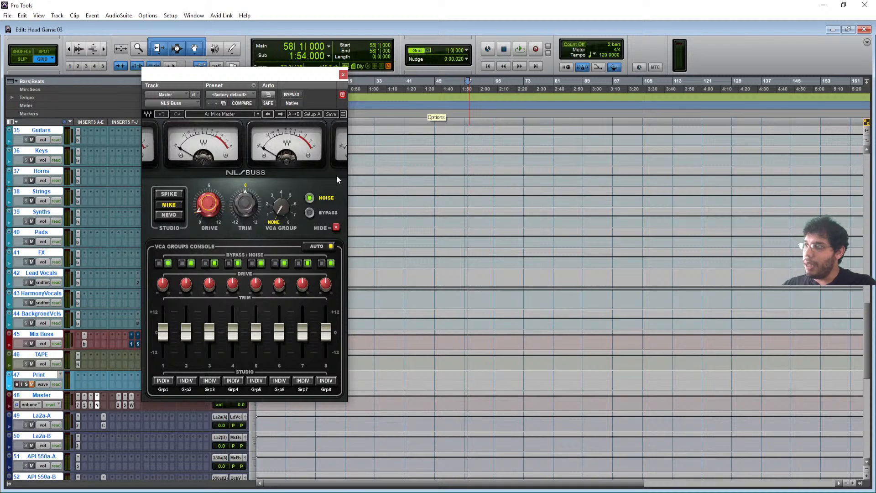
mouse_move(246, 191)
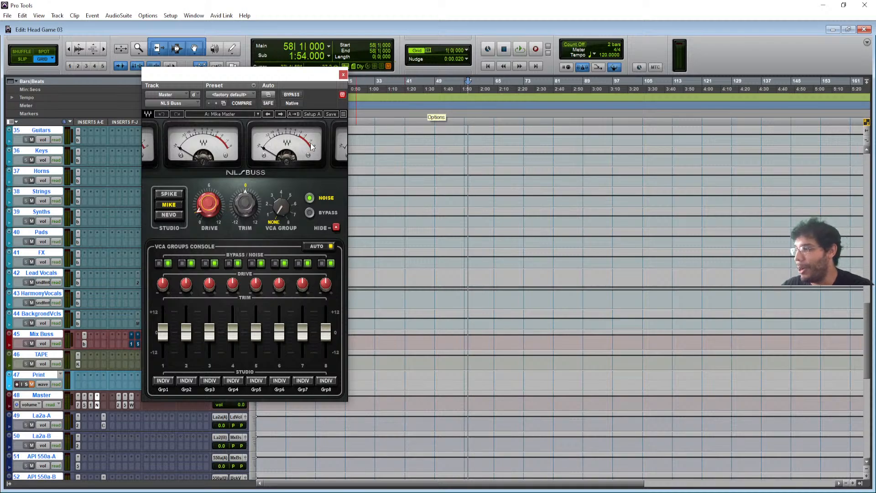
- Close the NLS Buss, then check the Master's WLM loudness meter at -9 LUFS and close it
click(342, 74)
scroll(161, 418, down, 3)
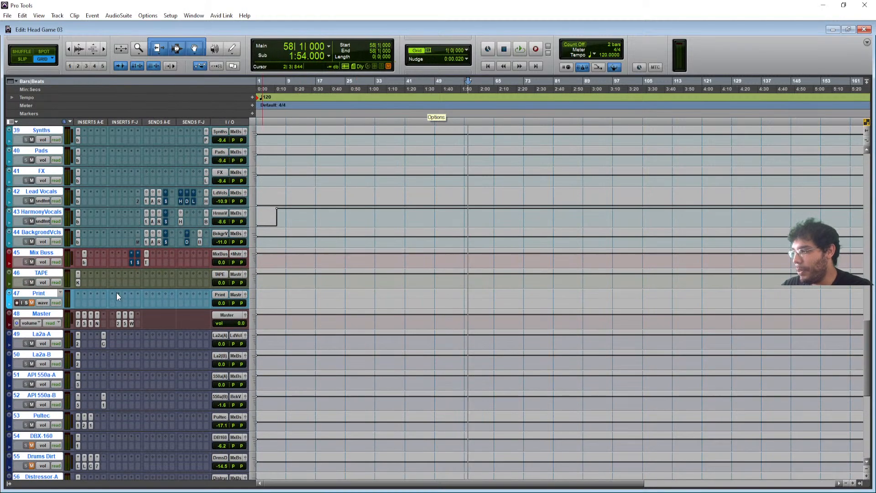
click(132, 323)
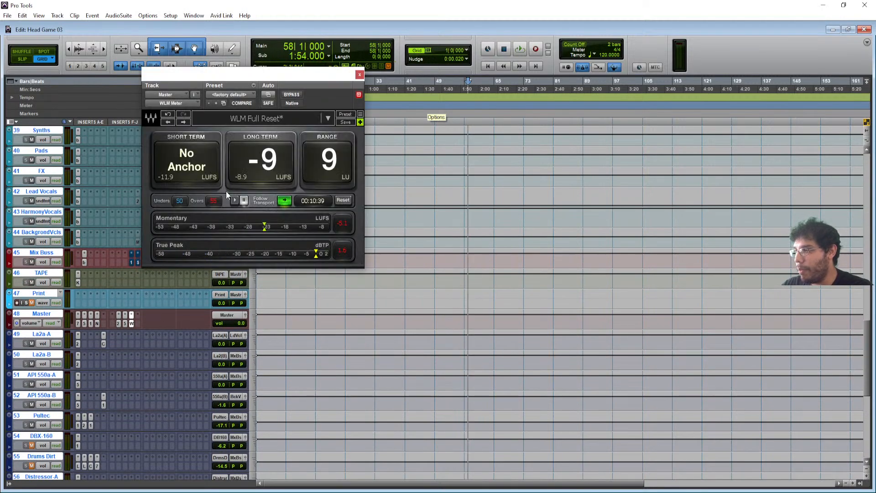
click(359, 75)
scroll(552, 245, up, 10)
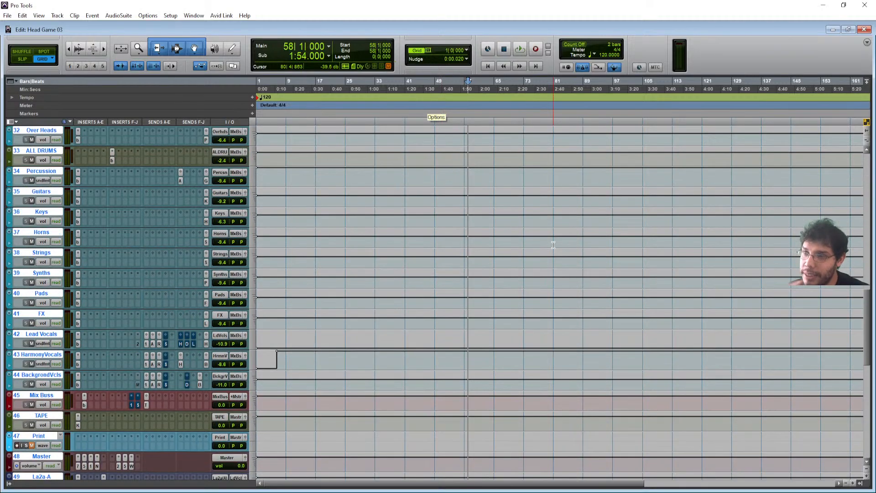
- Select the GUITAR SOLO clip from bar 63, zoomed in, and play the selection
scroll(389, 297, up, 10)
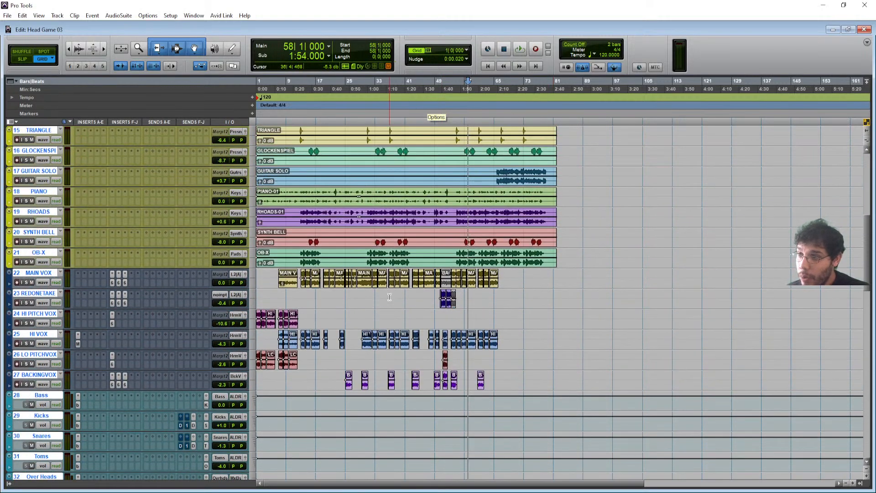
scroll(389, 297, up, 8)
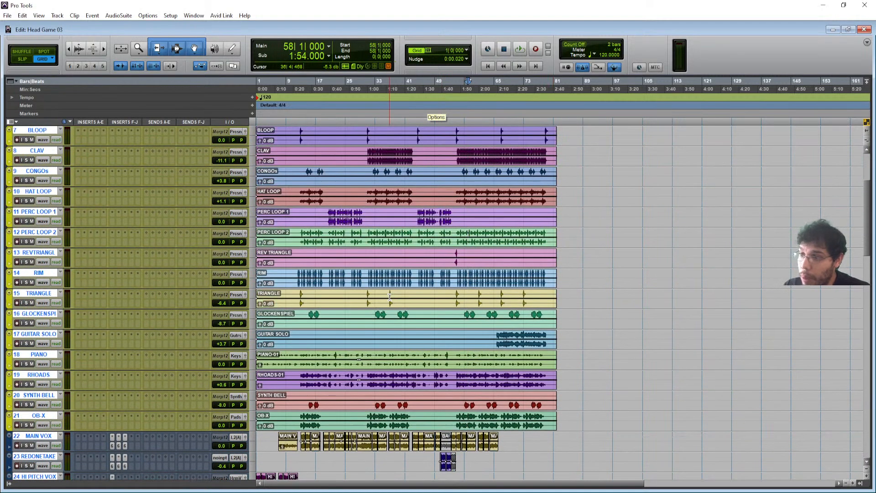
click(511, 338)
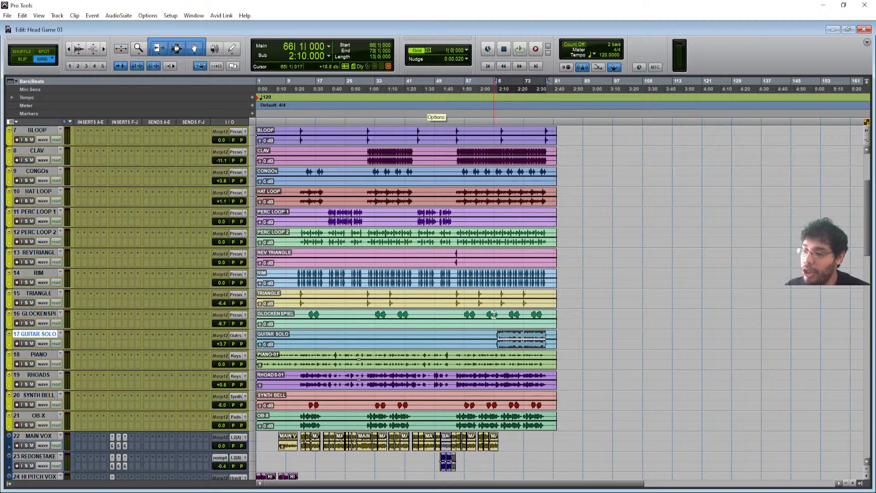
key(ctrl+bracketright)
key(ctrl+bracketright)
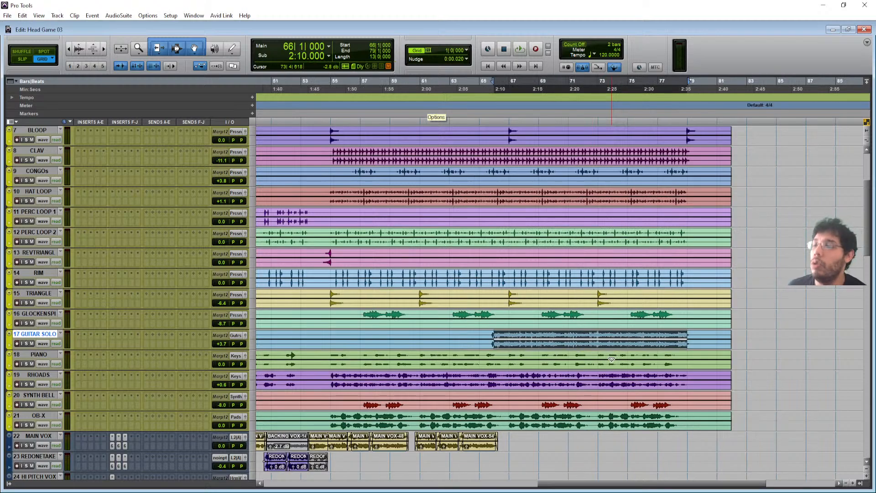
shift+click(461, 336)
shift+click(449, 337)
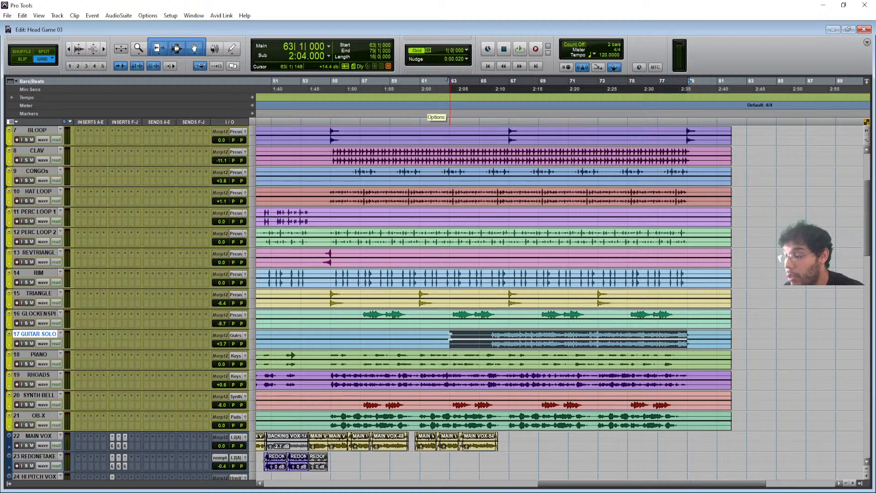
key(space)
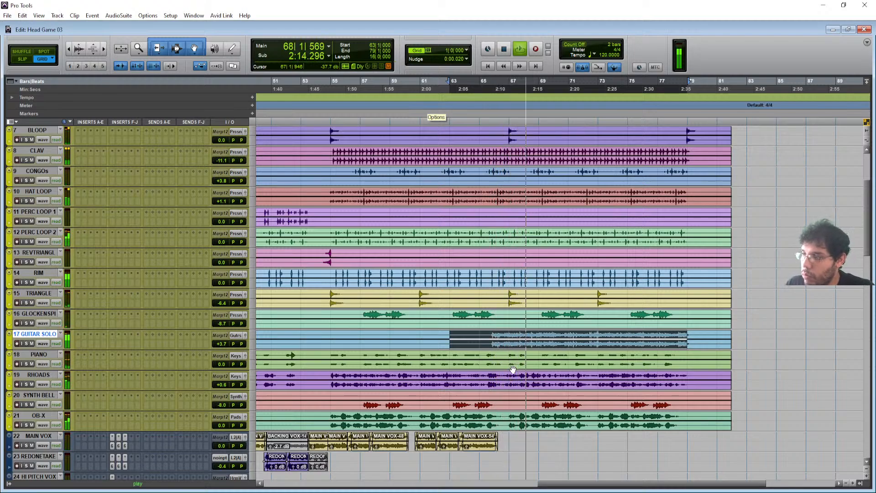
- Open the bx_console SSL 4000 E insert on the Guitars aux
scroll(271, 360, down, 10)
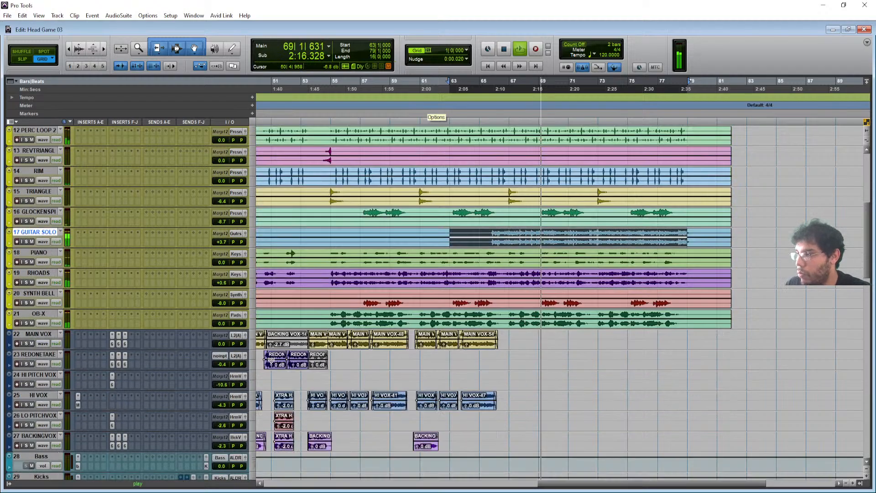
scroll(271, 360, down, 2)
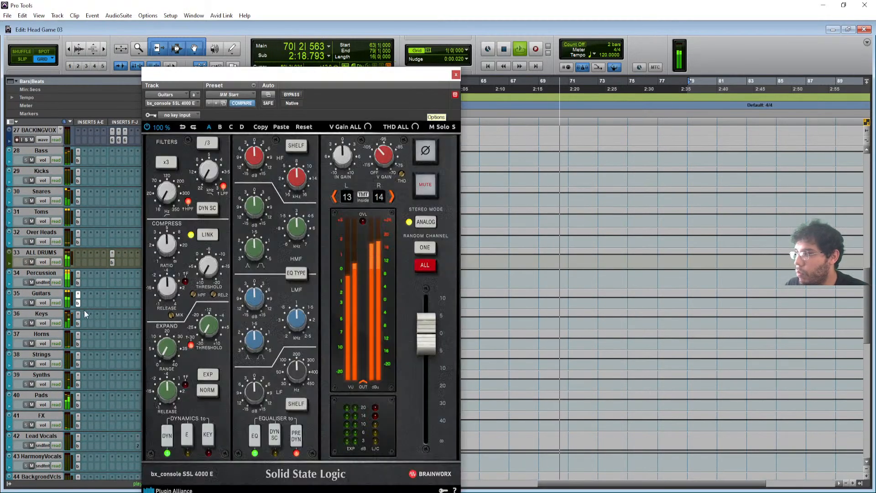
click(77, 294)
- Move the Guitars bx_console SSL 4000 E window up to inspect its settings, then close it
drag(338, 73, 354, 36)
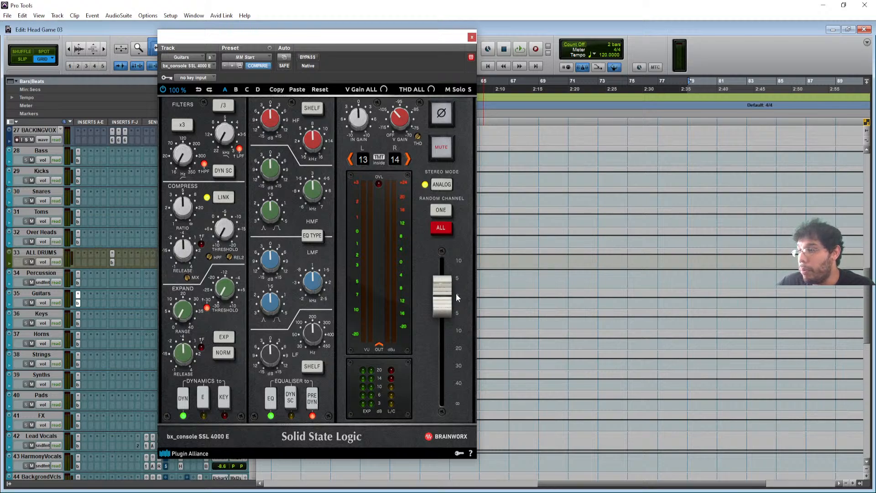
click(471, 37)
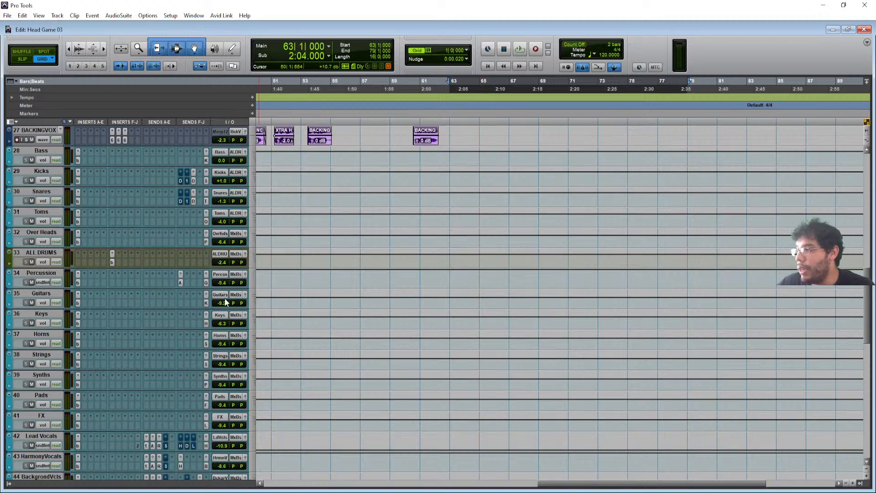
scroll(225, 302, up, 15)
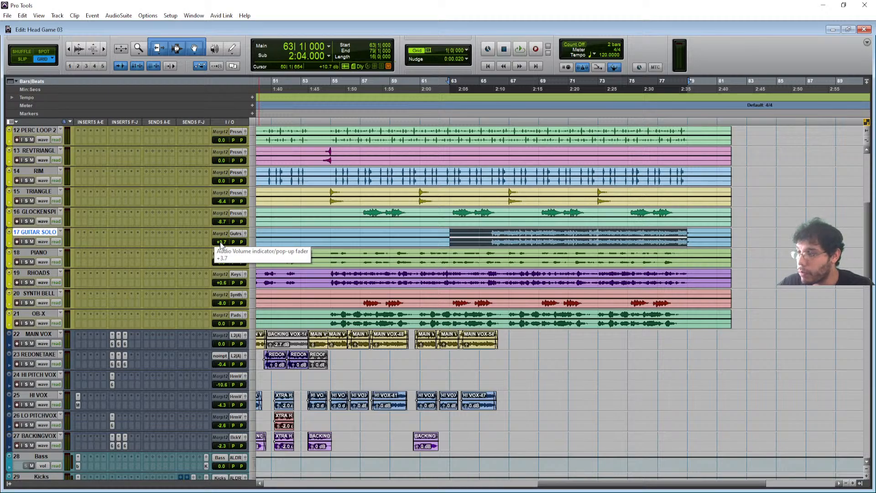
- Scroll down to the OB-X track and select bars 55–62, starting at 1:48.000
scroll(228, 245, down, 8)
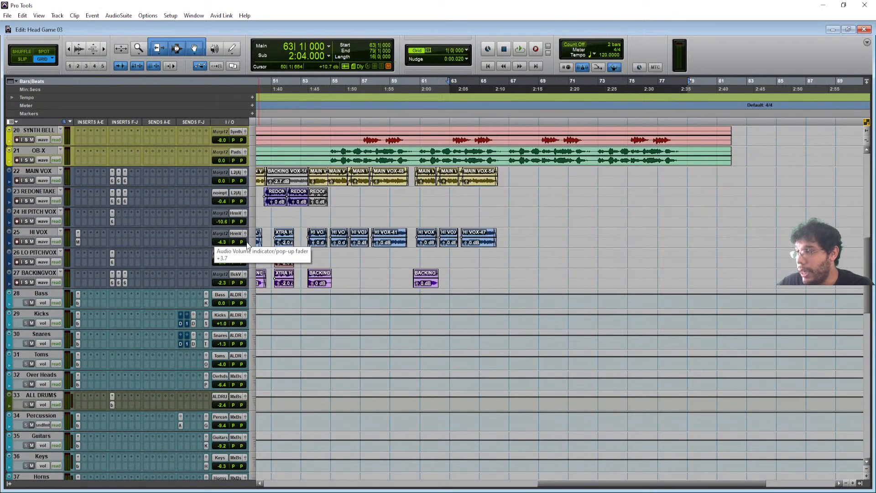
scroll(247, 245, up, 8)
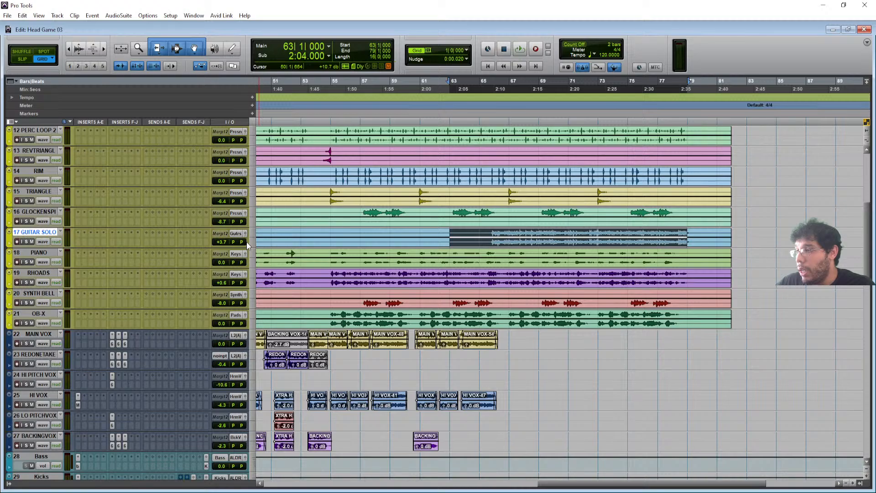
scroll(246, 242, down, 18)
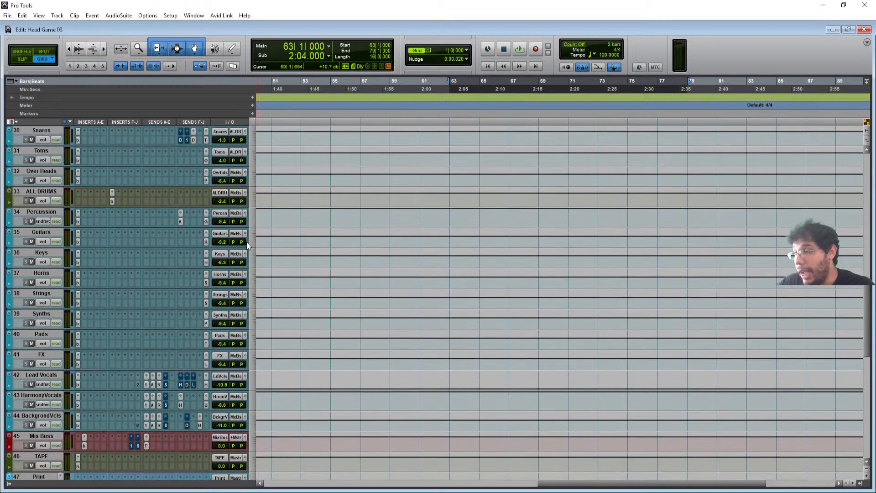
scroll(218, 280, up, 20)
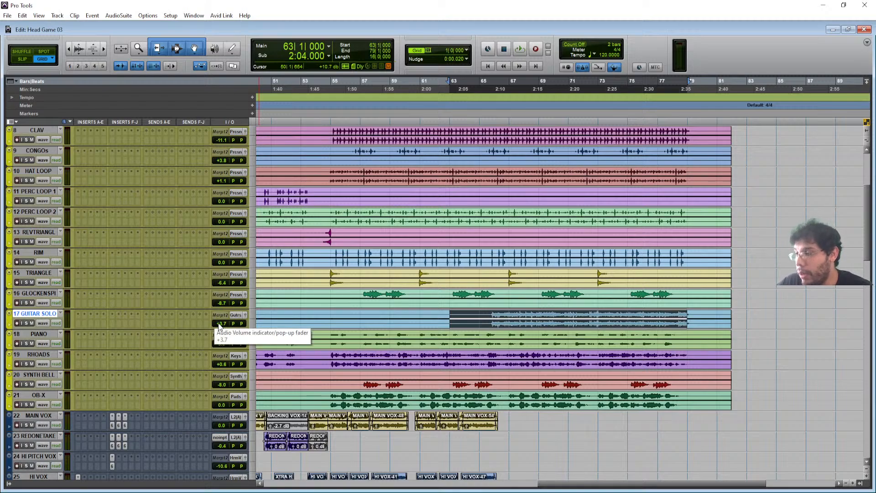
scroll(219, 325, down, 4)
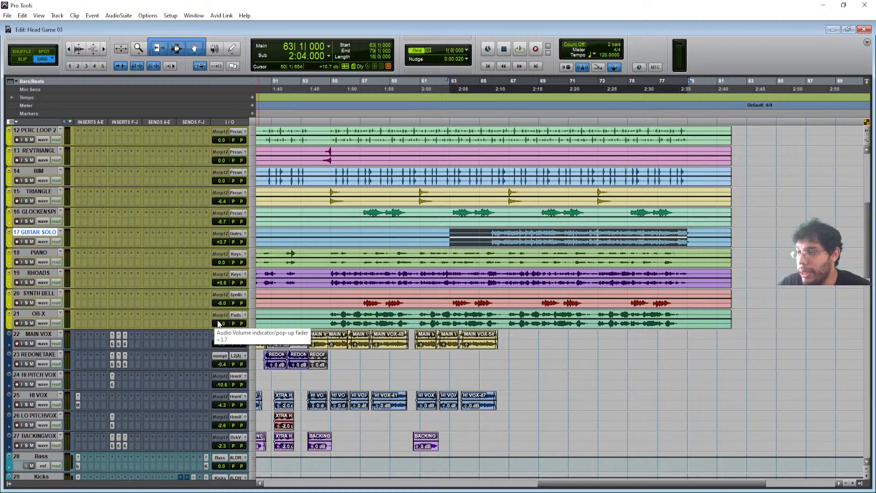
scroll(261, 270, down, 4)
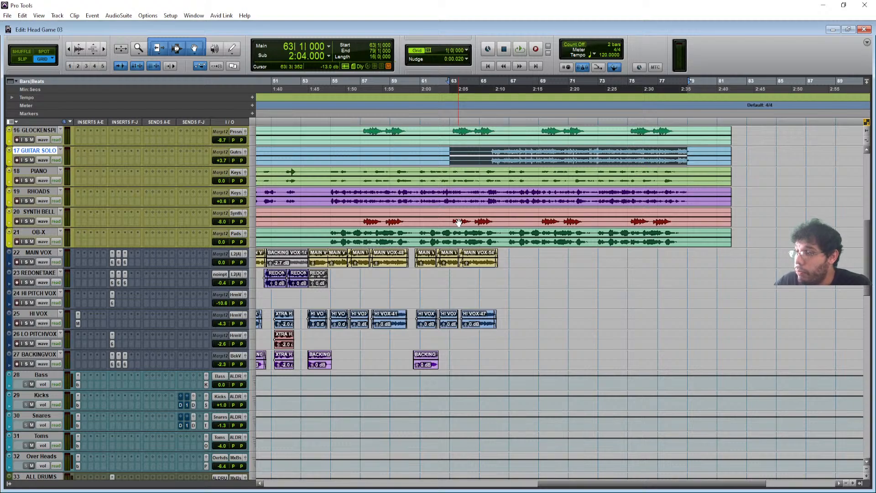
drag(331, 233, 435, 242)
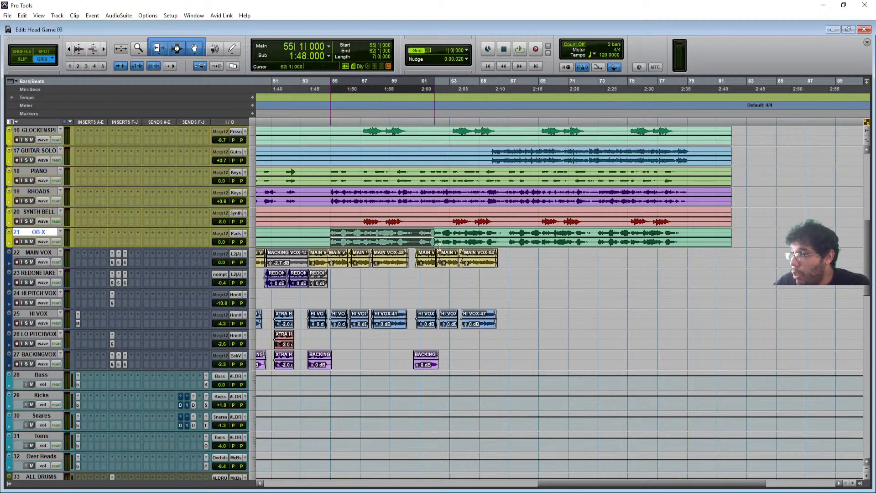
- Solo the OB-X track and play the mix from bar 55
click(25, 240)
key(space)
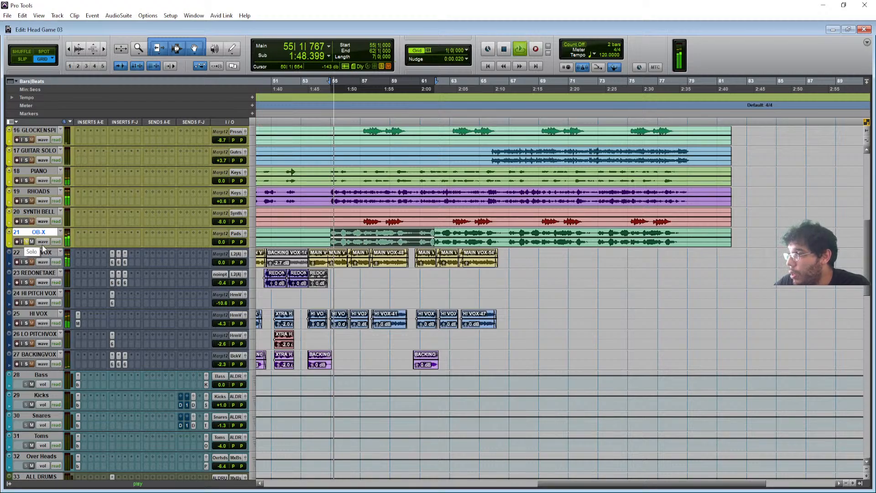
scroll(184, 344, down, 5)
scroll(184, 344, up, 6)
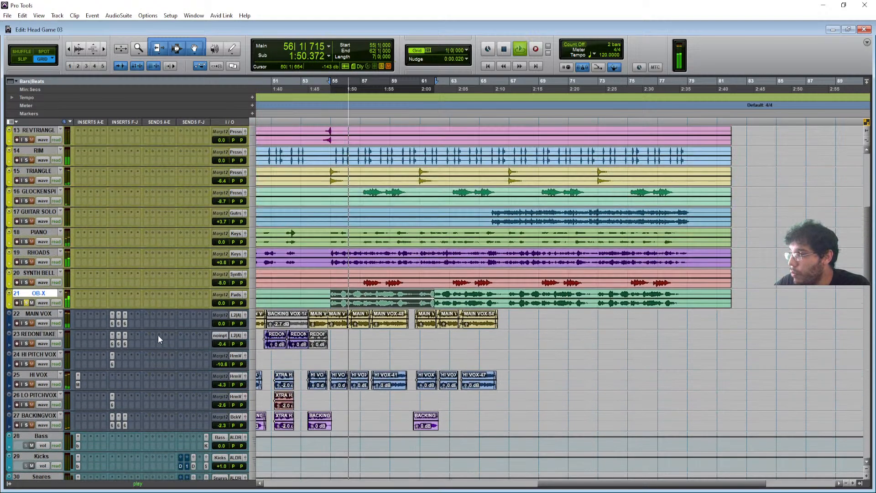
key(space)
key(space)
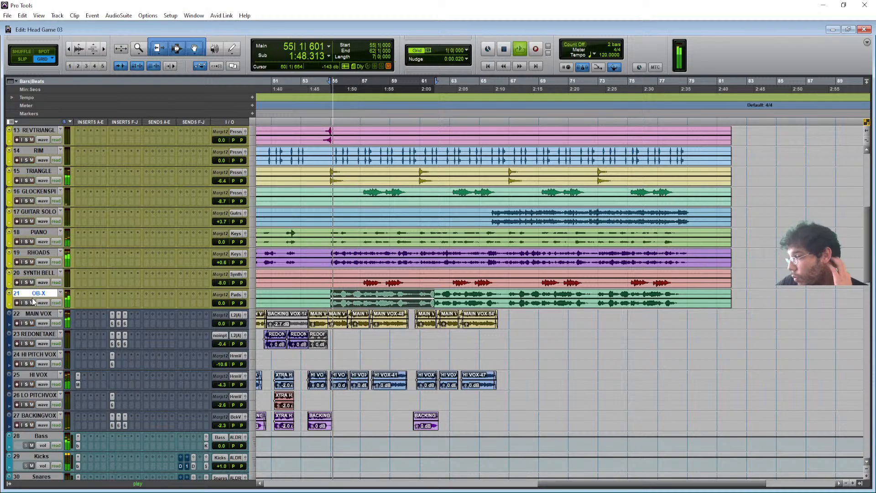
- Review the Pads aux's bx_console SSL 4000 E channel strip, then close it
scroll(135, 297, down, 9)
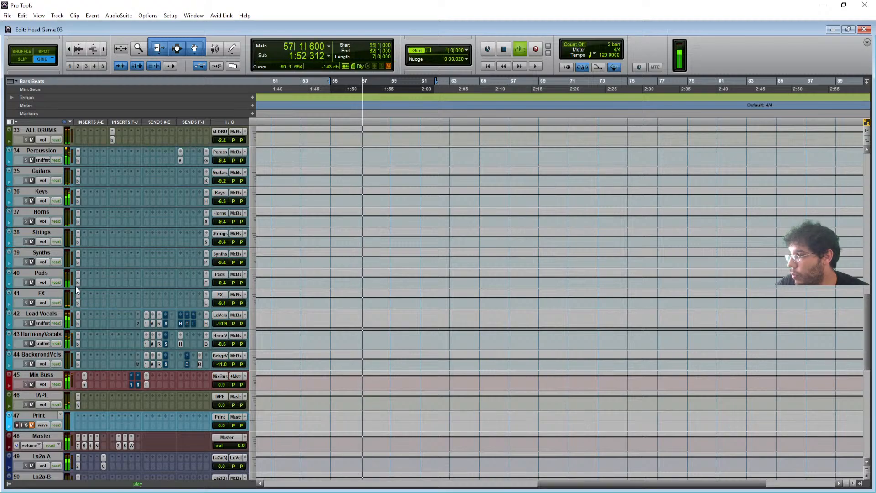
click(77, 283)
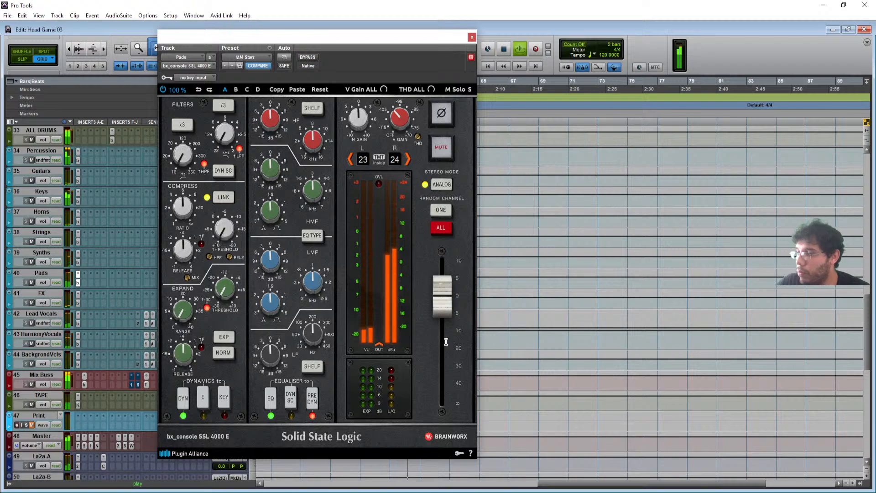
click(472, 37)
scroll(236, 248, up, 10)
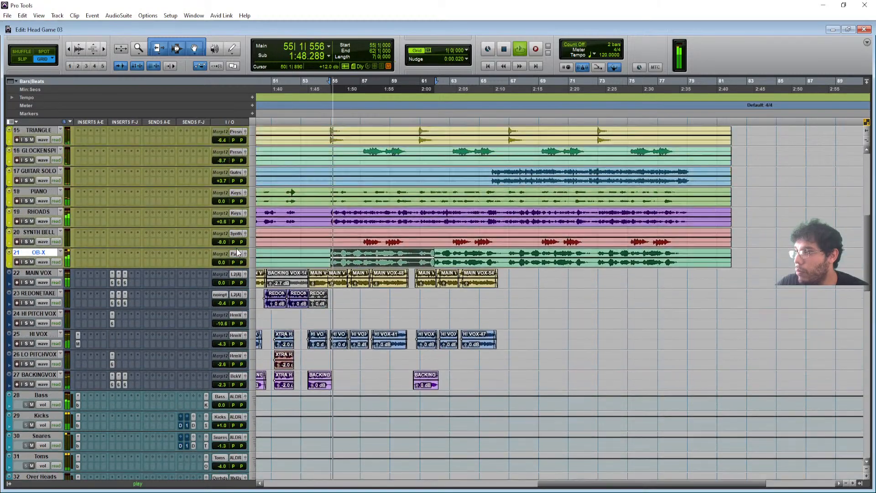
- Stop playback and select bars 55–76 across the RHOADS, SYNTH BELL and OB-X tracks
key(space)
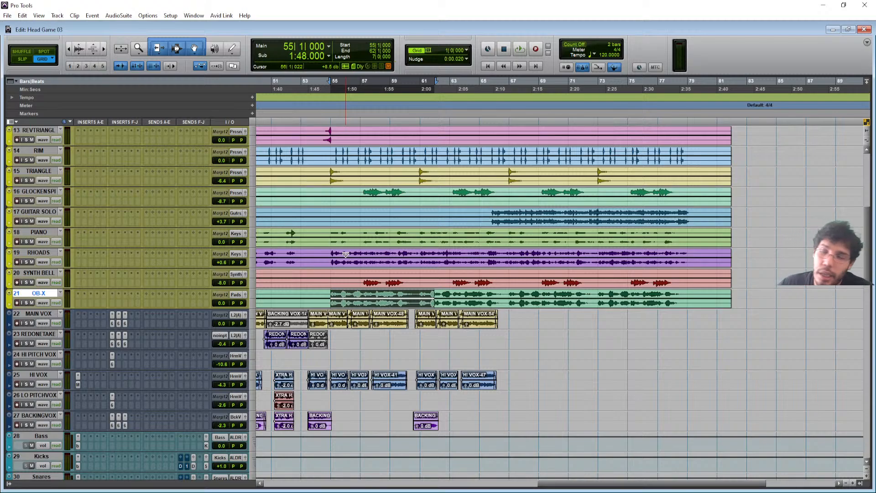
drag(335, 253, 673, 303)
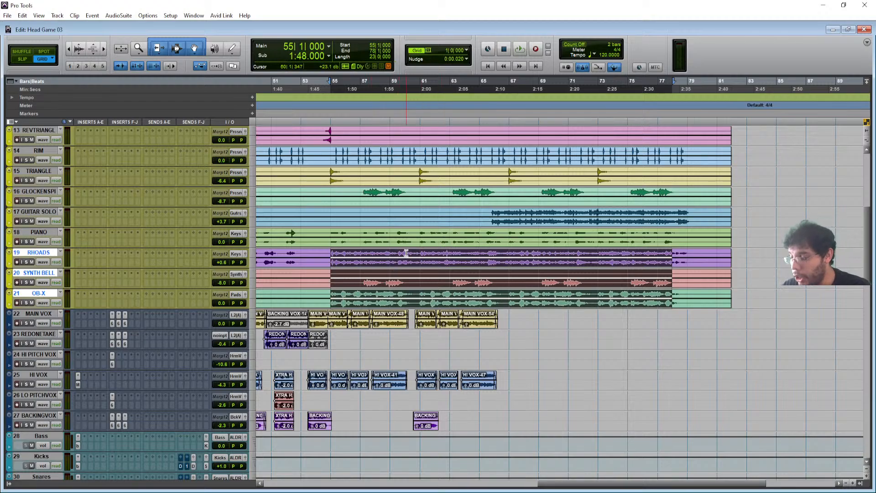
scroll(406, 253, up, 5)
scroll(406, 253, down, 5)
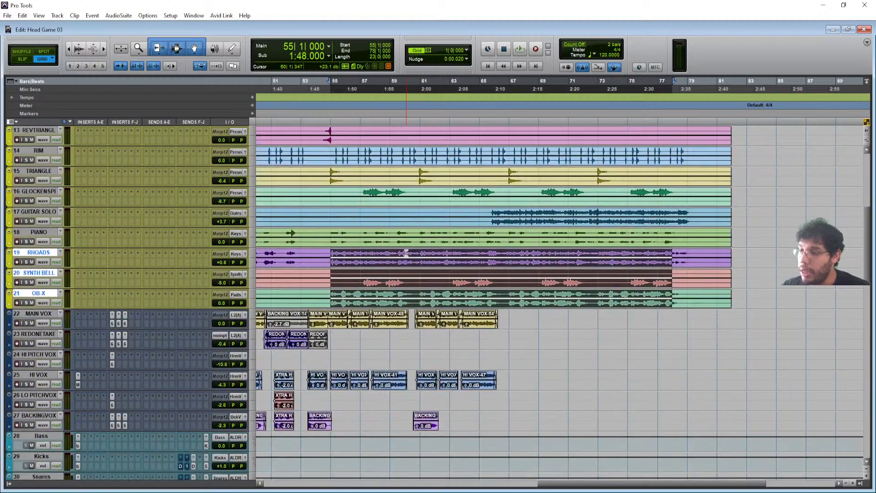
- Select bars 31–45 on RHOADS and open the Keys aux's bx_console SSL 4000 E strip
scroll(406, 253, left, 10)
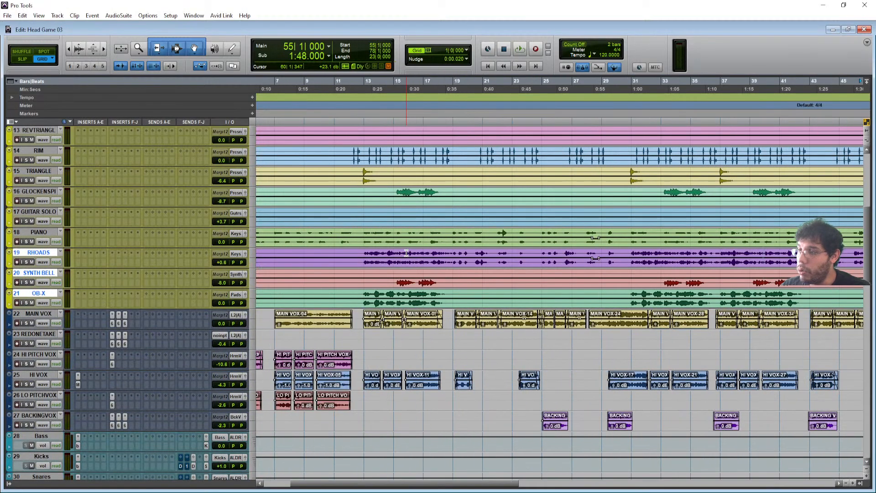
drag(370, 255, 577, 256)
scroll(204, 349, down, 5)
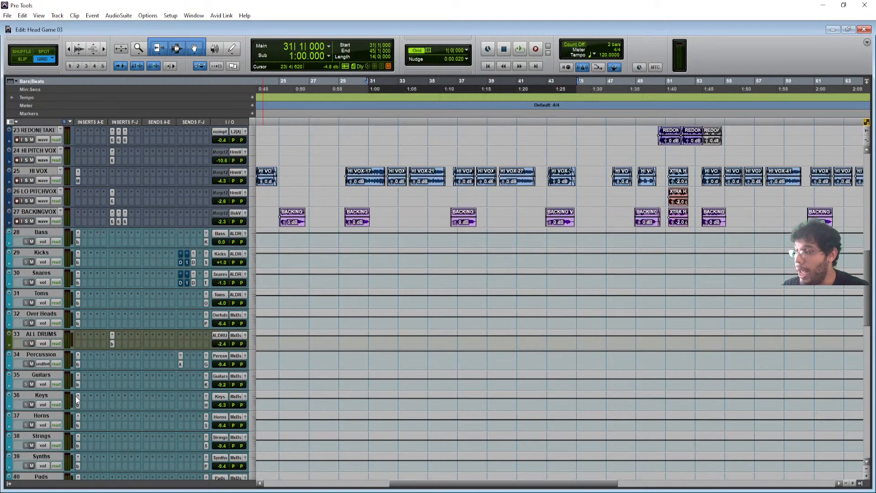
click(76, 404)
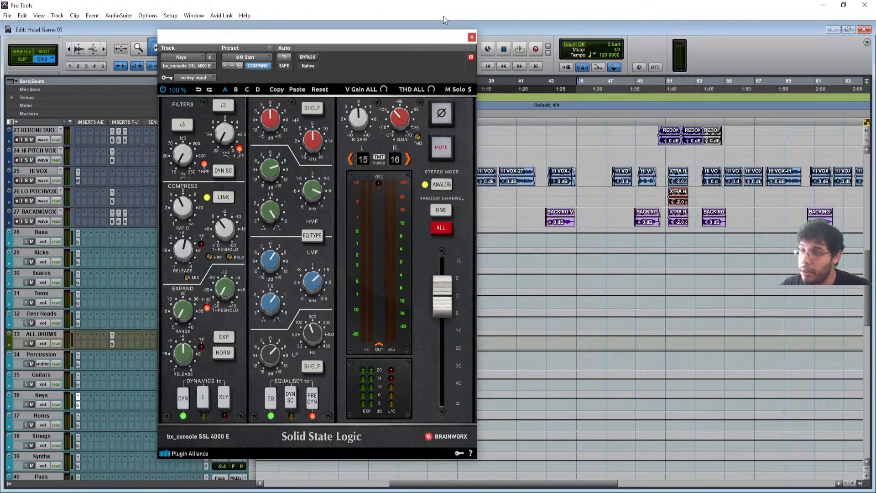
- Close the Keys bx_console SSL 4000 E window to return to the Head Game 03 Edit window
click(471, 37)
scroll(280, 225, up, 6)
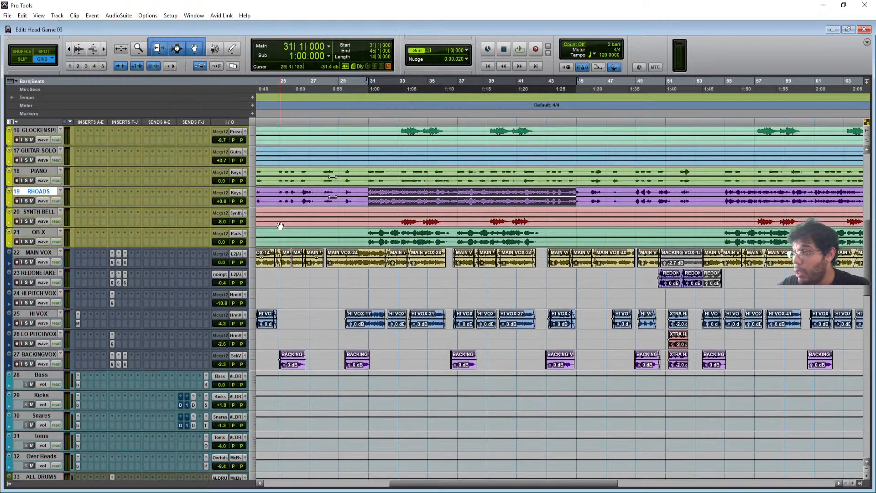
- Zoom out to the whole song and scroll through every track down to the aux returns
scroll(280, 226, up, 5)
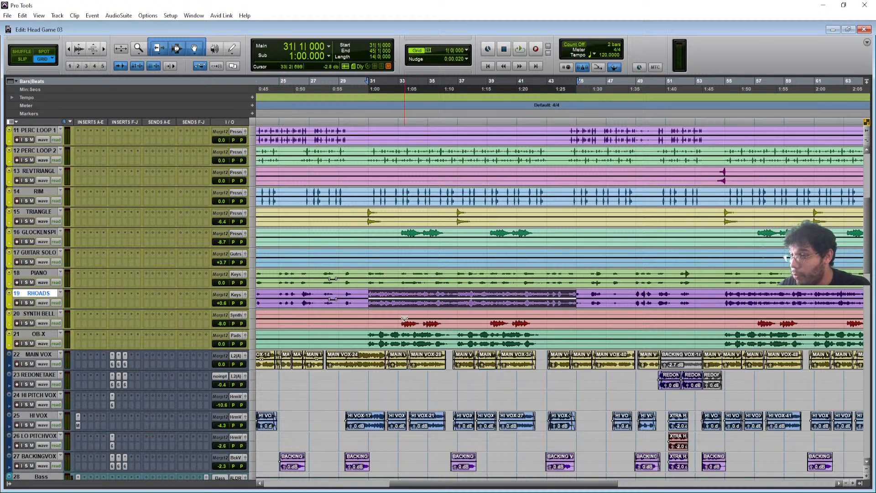
scroll(411, 320, up, 6)
key(r)
key(r)
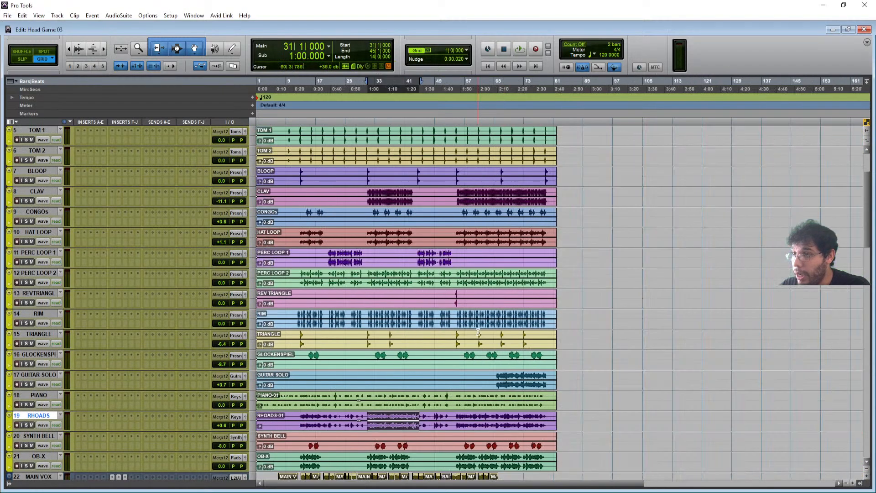
scroll(409, 331, down, 15)
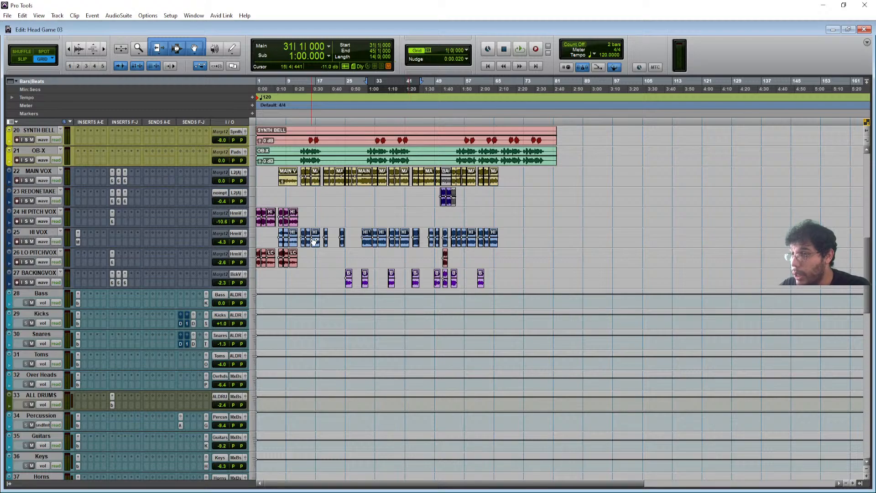
scroll(348, 235, down, 2)
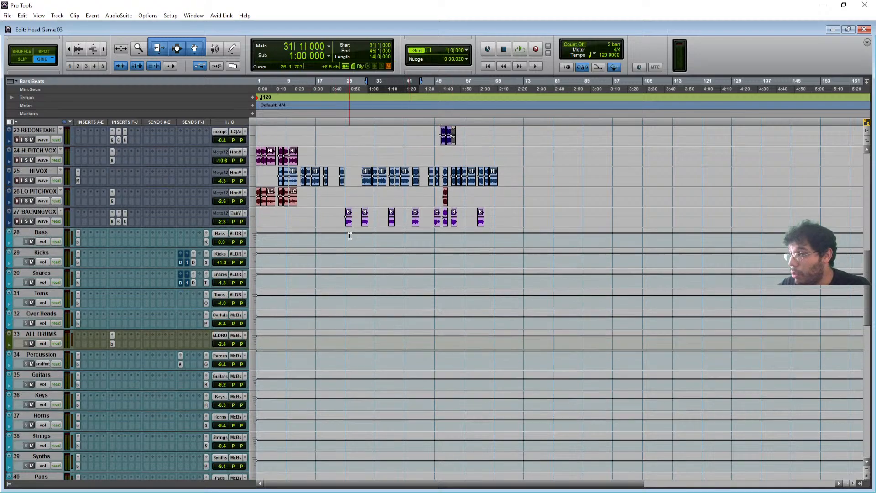
scroll(349, 236, down, 12)
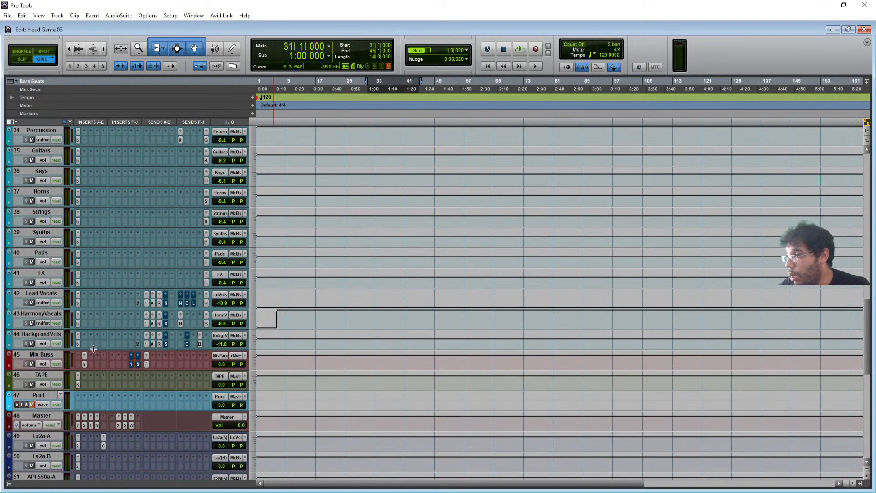
scroll(122, 420, down, 8)
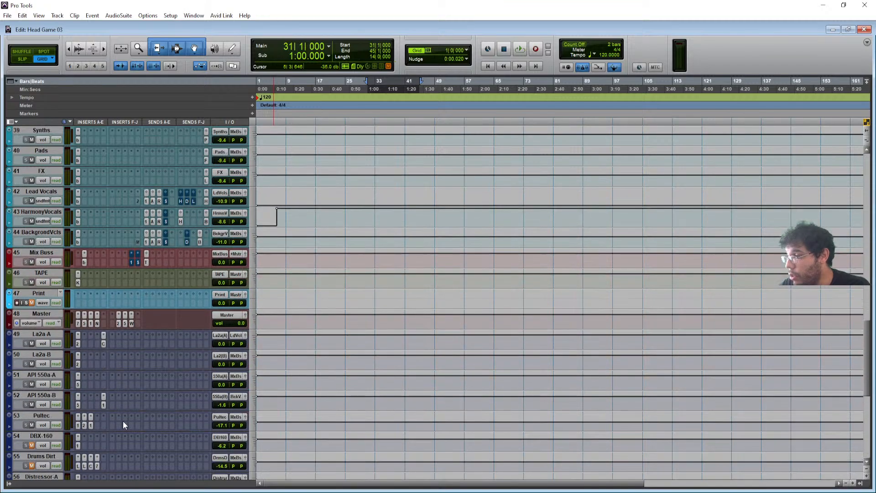
scroll(130, 286, down, 8)
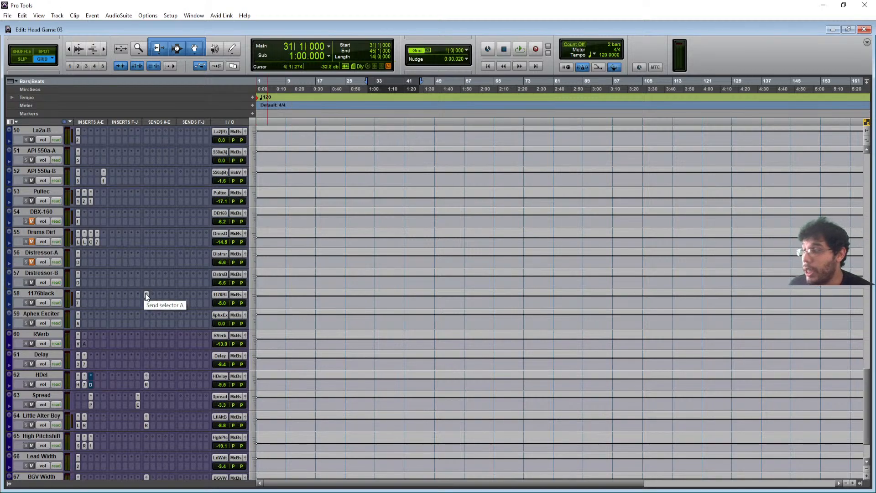
scroll(145, 293, up, 10)
scroll(145, 293, up, 5)
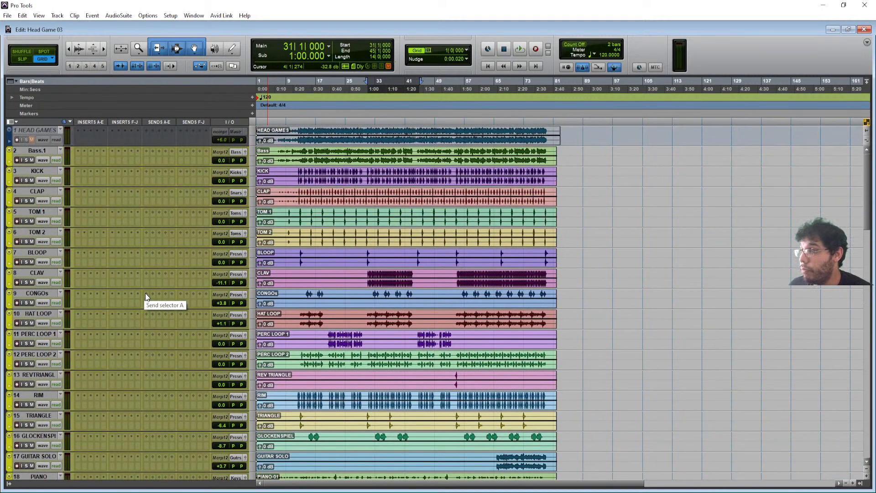
scroll(145, 293, down, 4)
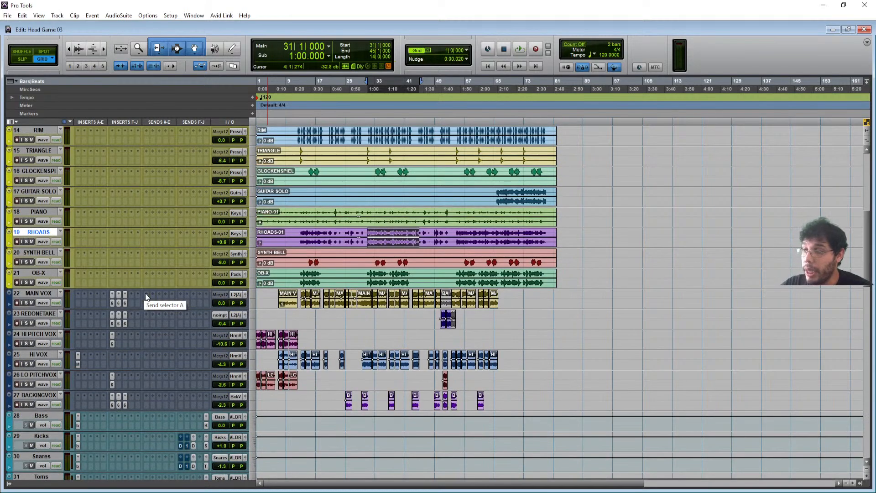
scroll(145, 296, down, 1)
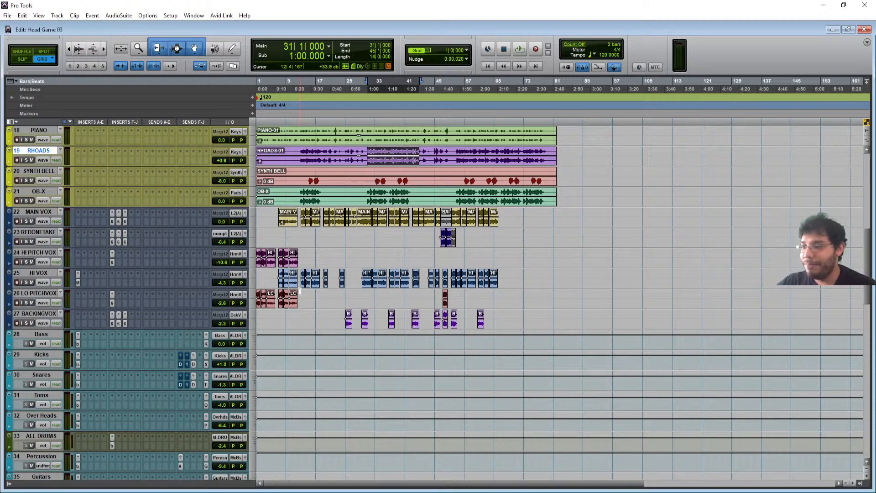
- Return to the session start and play Head Game 03 from bar 1
key(Return)
key(space)
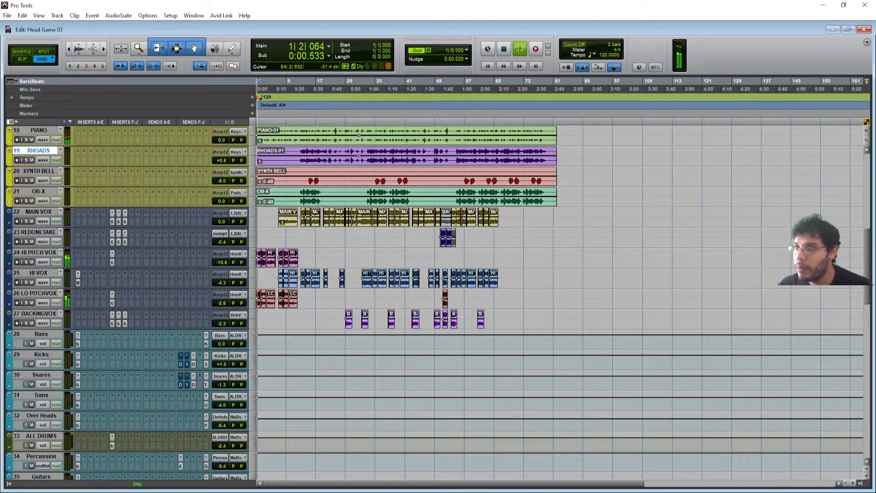